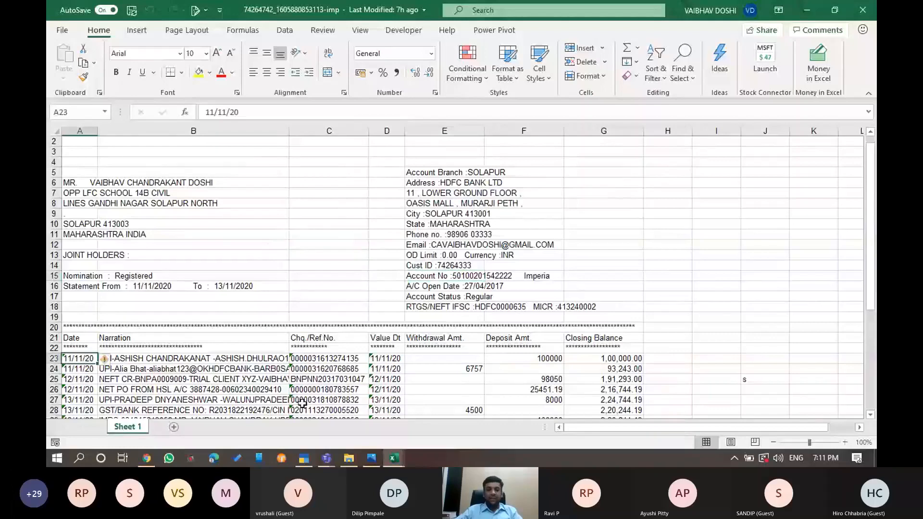
Inspect the statement's transaction dates, value dates, narration, withdrawal and deposit columns in Excel
key(shift+Down)
key(shift+Down)
key(shift+Down)
key(shift+Down)
key(shift+Down)
key(shift+Down)
key(shift+Down)
key(shift+Down)
key(shift+Down)
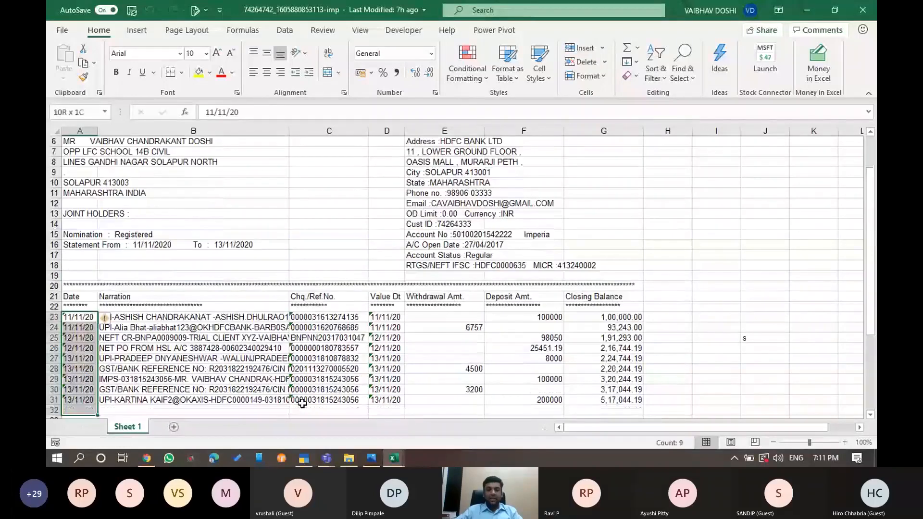
key(Right)
key(Right)
key(Right)
key(Right)
key(Right)
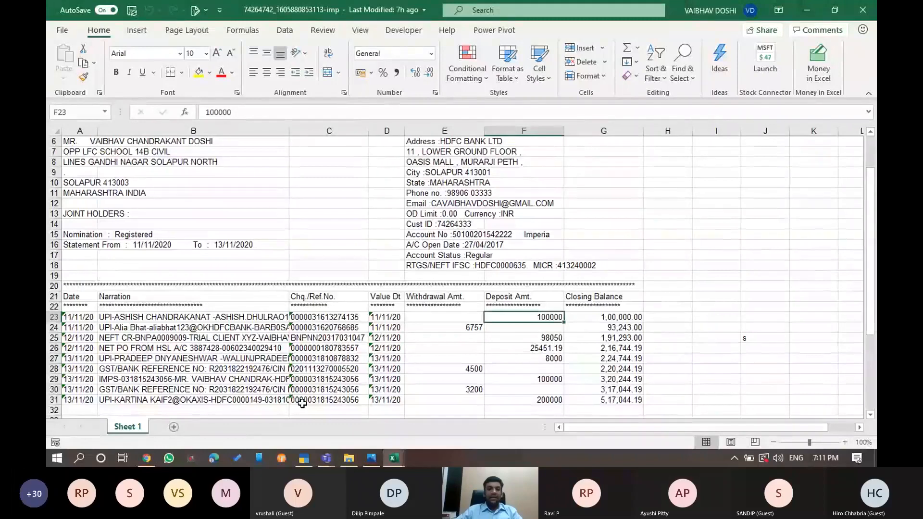
key(Left)
key(Left)
key(Right)
key(Right)
key(Left)
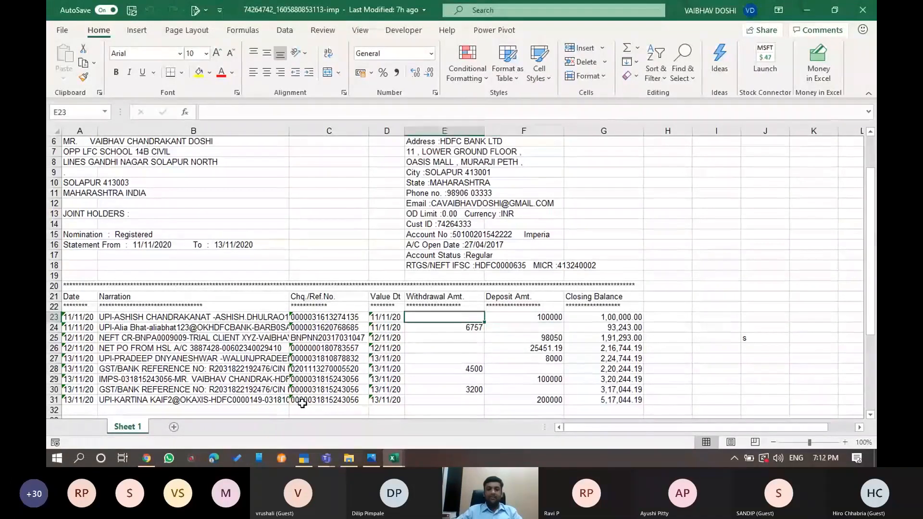
key(Left)
key(Left)
key(Left)
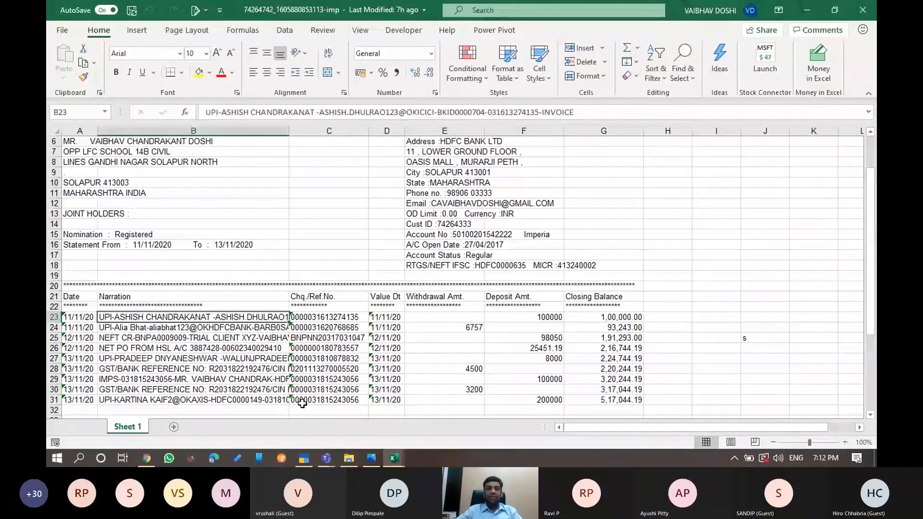
key(Left)
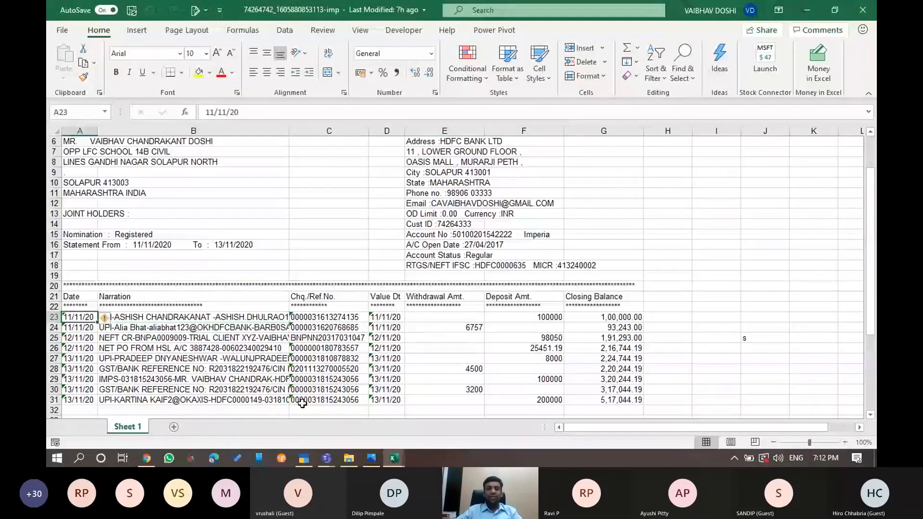
key(Down)
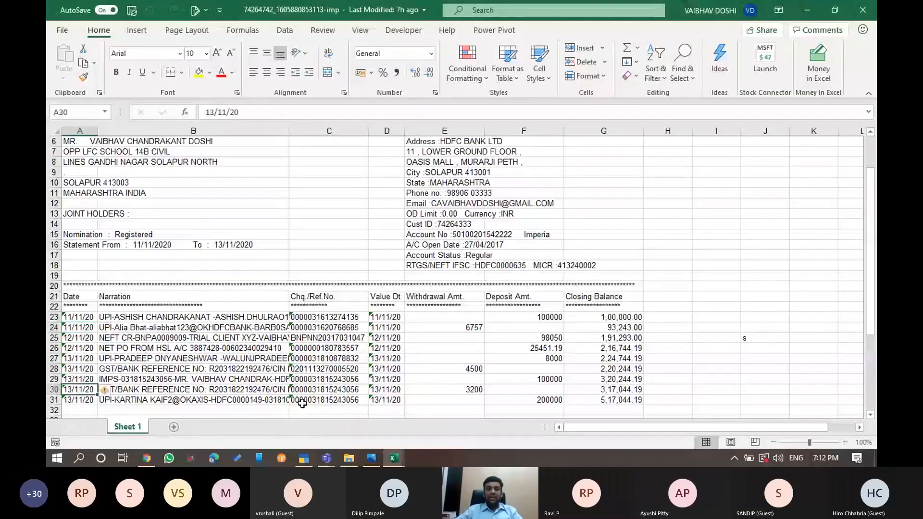
key(Down)
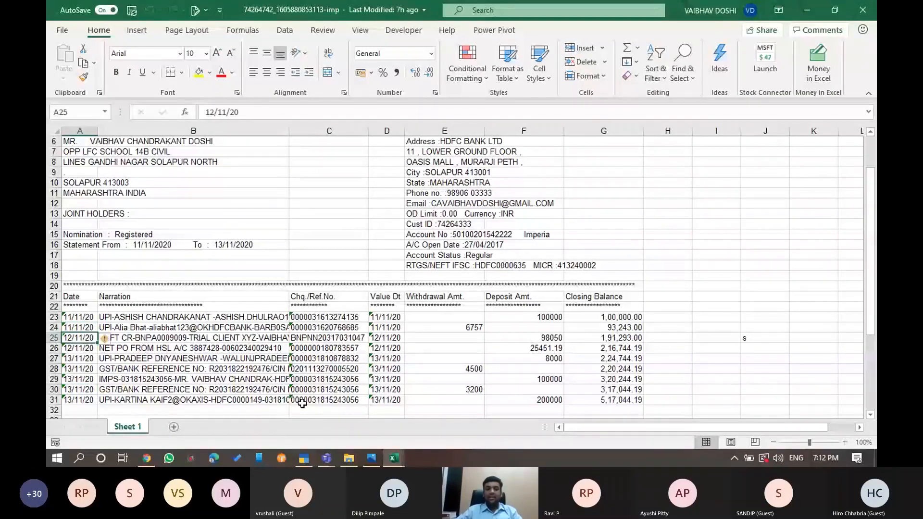
key(Down)
key(Down)
key(Down)
key(Down)
key(Down)
key(Down)
key(Down)
key(Down)
key(Down)
key(Down)
key(Down)
key(Down)
key(Down)
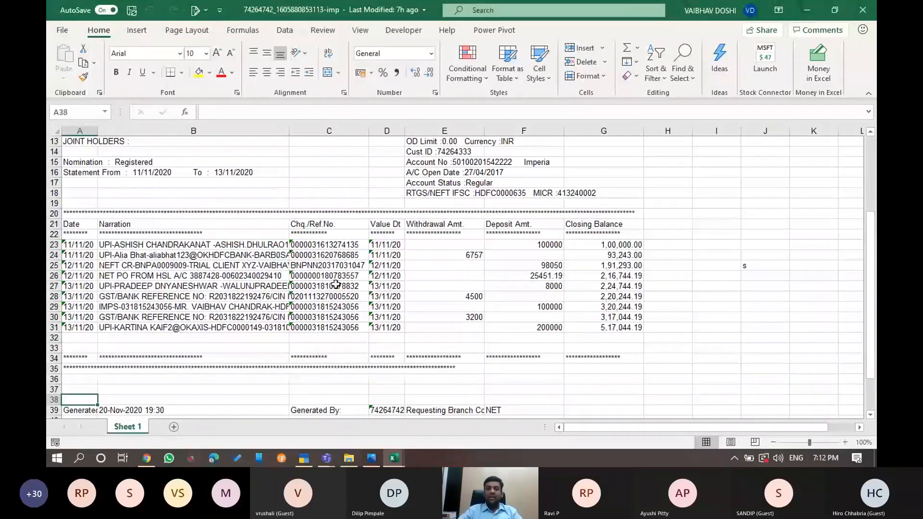
Check the first deposit of 100000 and its closing balance, scrolling through the statement
click(522, 247)
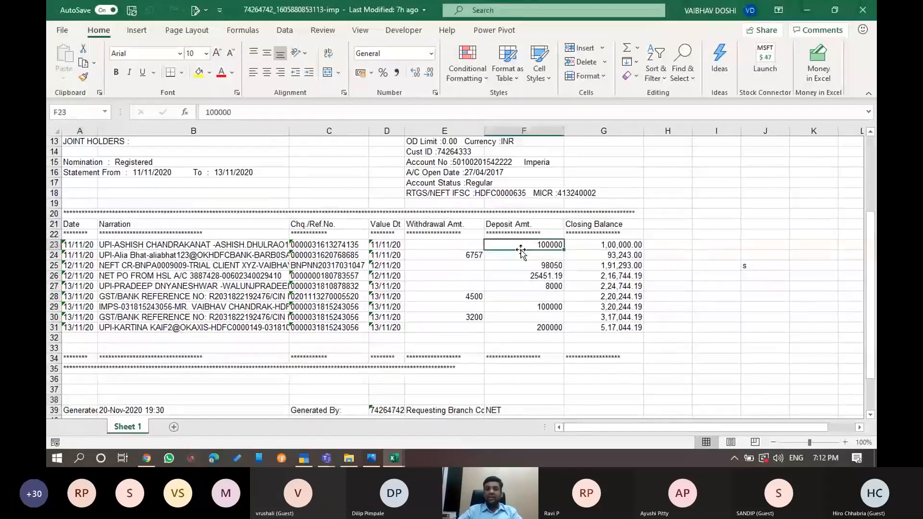
key(Right)
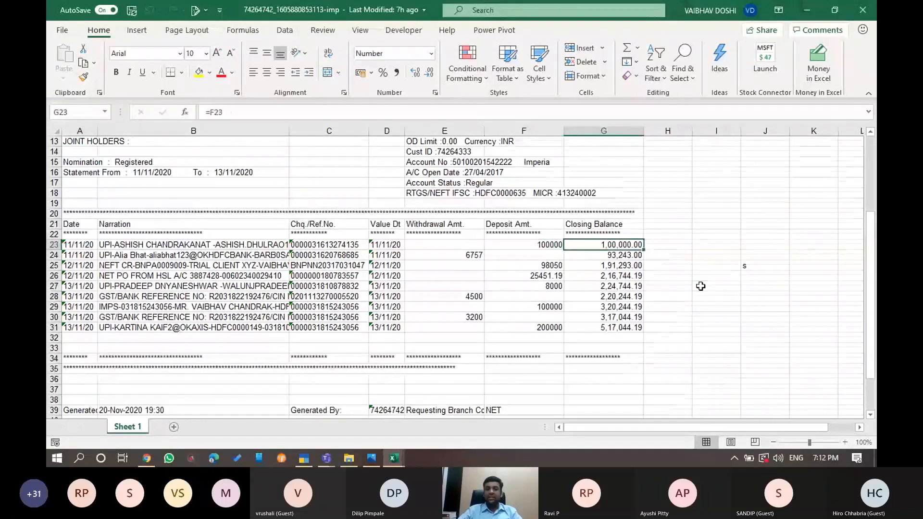
scroll(700, 286, down, 5)
scroll(700, 286, up, 9)
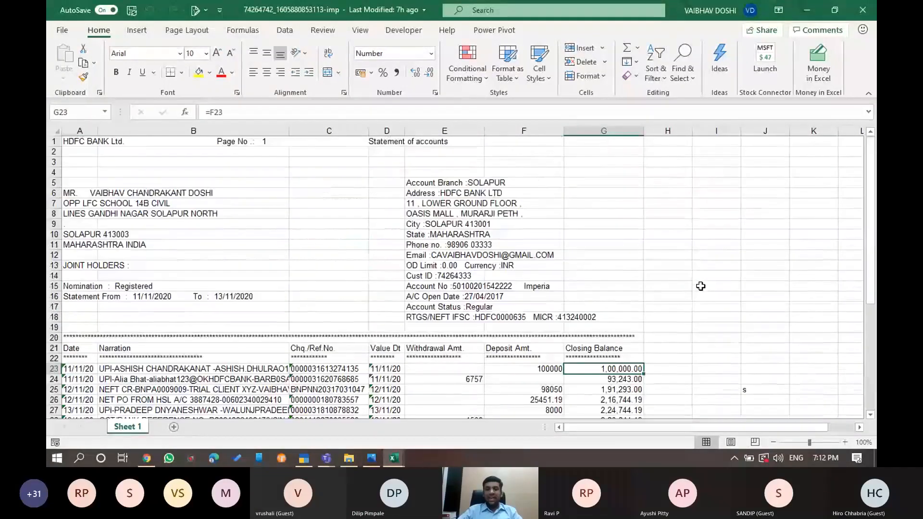
scroll(700, 286, down, 3)
scroll(700, 286, up, 2)
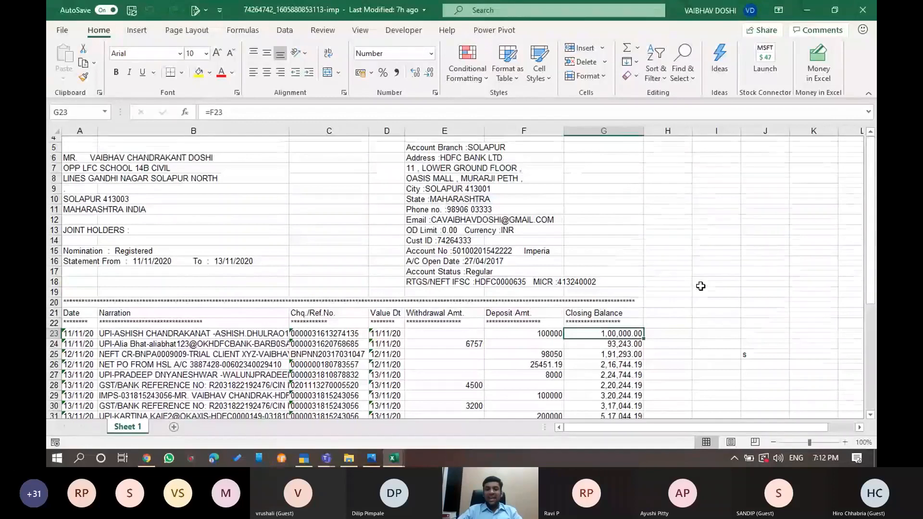
scroll(700, 286, up, 1)
scroll(700, 286, up, 1)
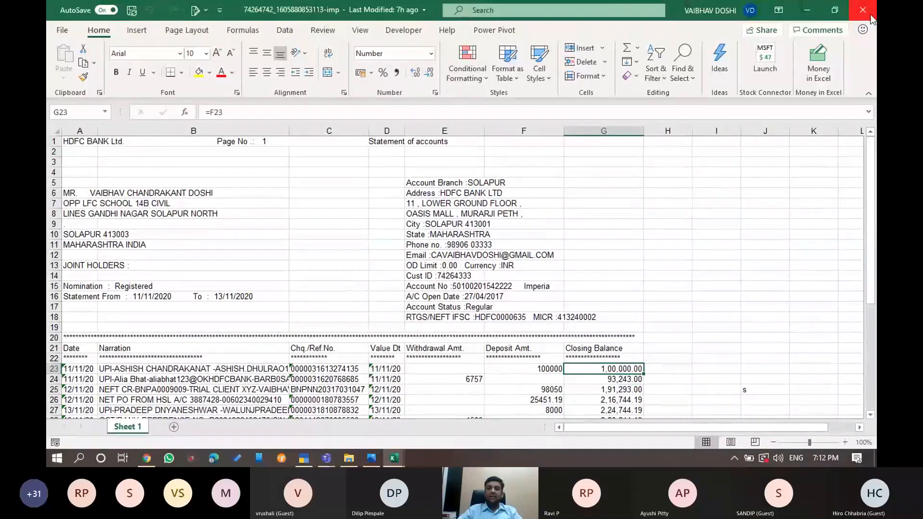
Close the workbook, view the HDFC BANK STATEMENT folder path, and switch to TallyPrime's Select Company
click(862, 10)
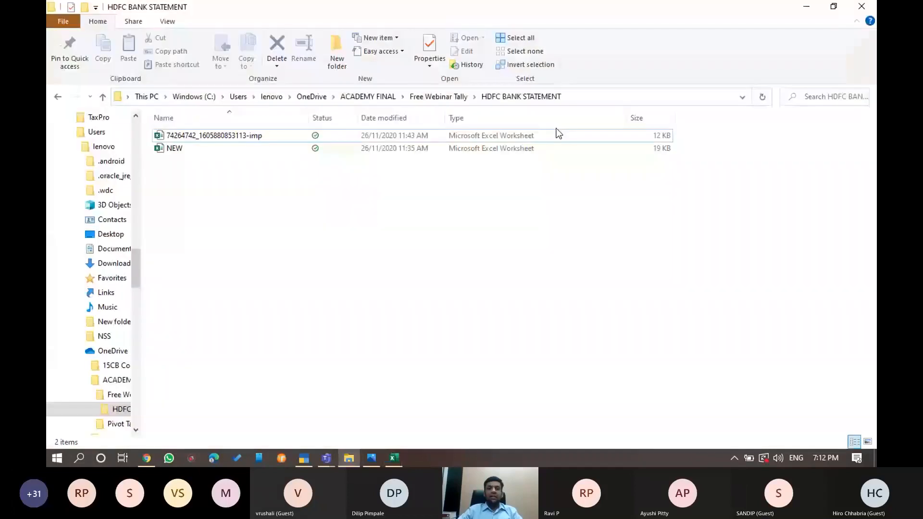
click(605, 96)
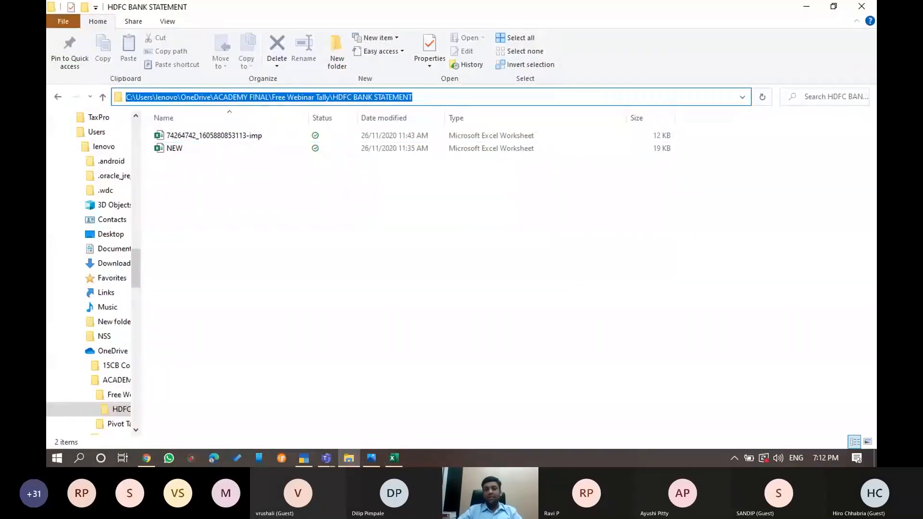
key(alt+Tab)
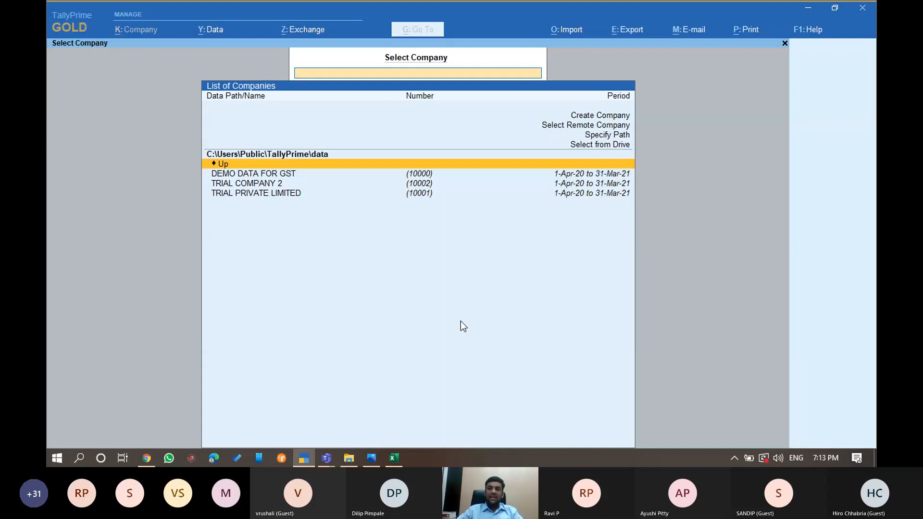
Choose Create Company in the Select Company list to get a blank Company Creation form
key(Up)
key(Up)
key(Up)
key(Up)
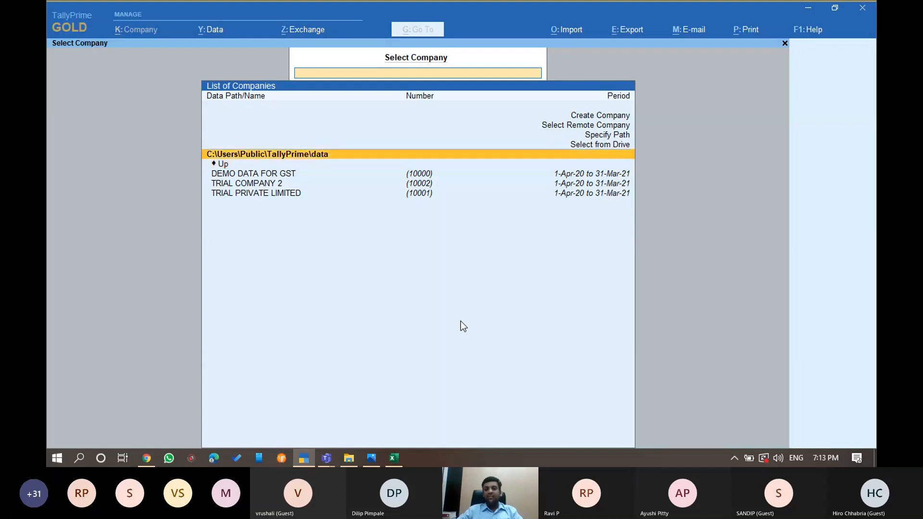
key(Up)
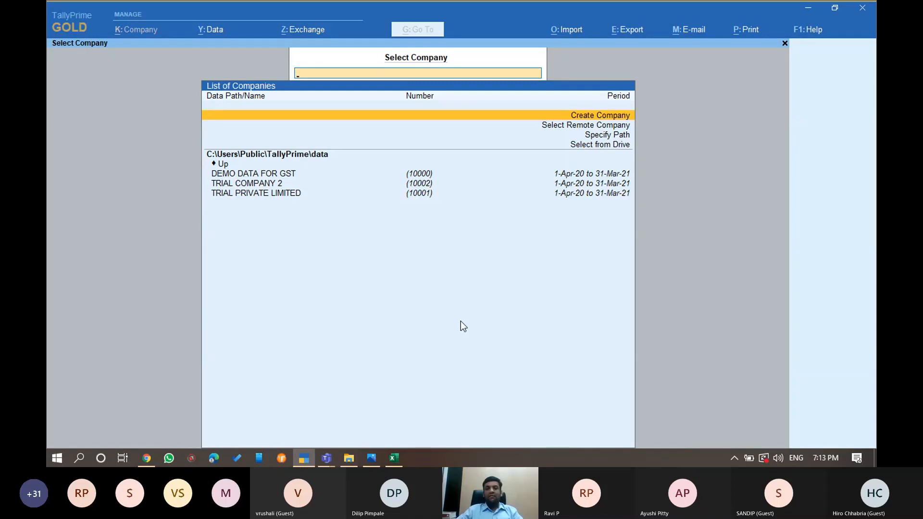
key(Return)
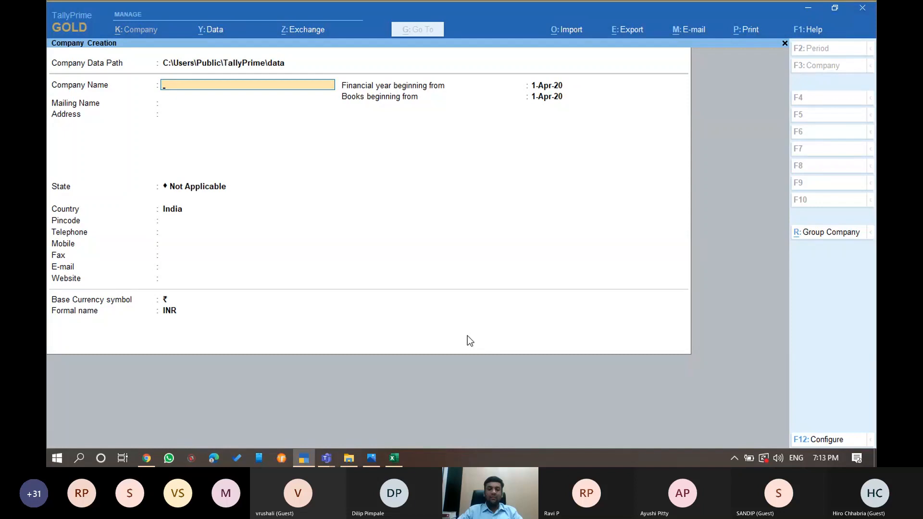
Create TRIAL COMPANY PRIVATE LIMITED 5 with address PUNE, state Maharashtra, India, books from 1-Apr-20
text(TRI)
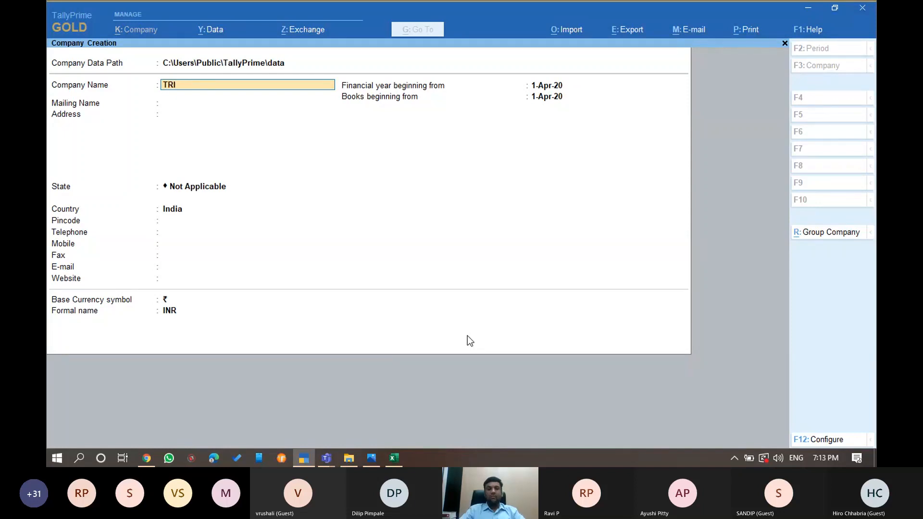
text(AL COMPANY PRIVATE)
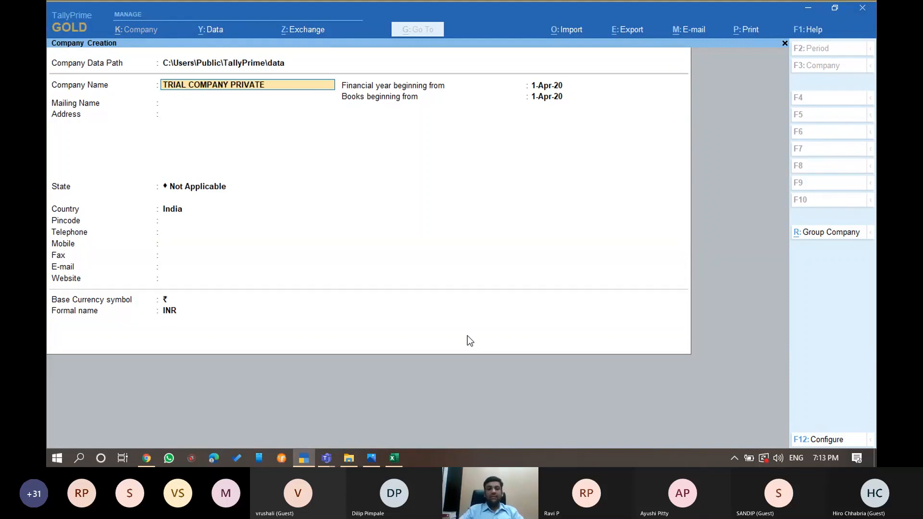
text( LIMITED 5)
key(Return)
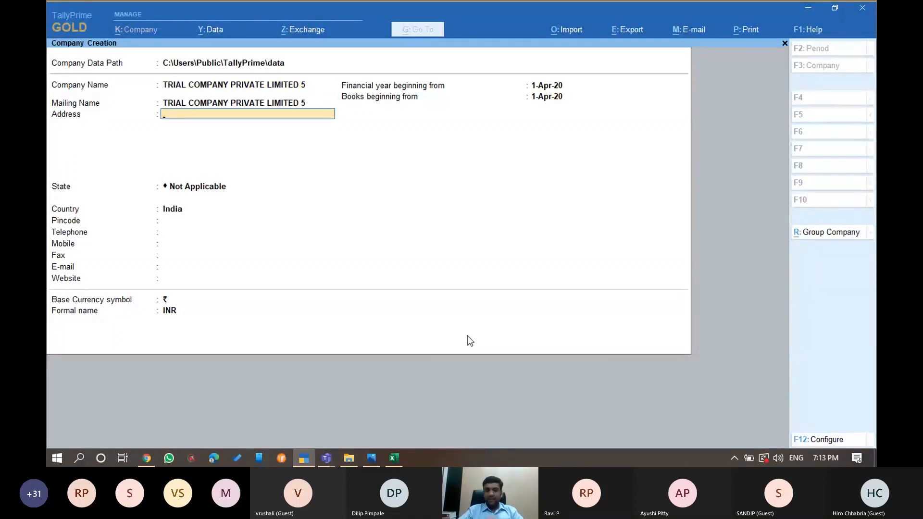
text(PUNE)
key(Return)
key(Return)
key(Return)
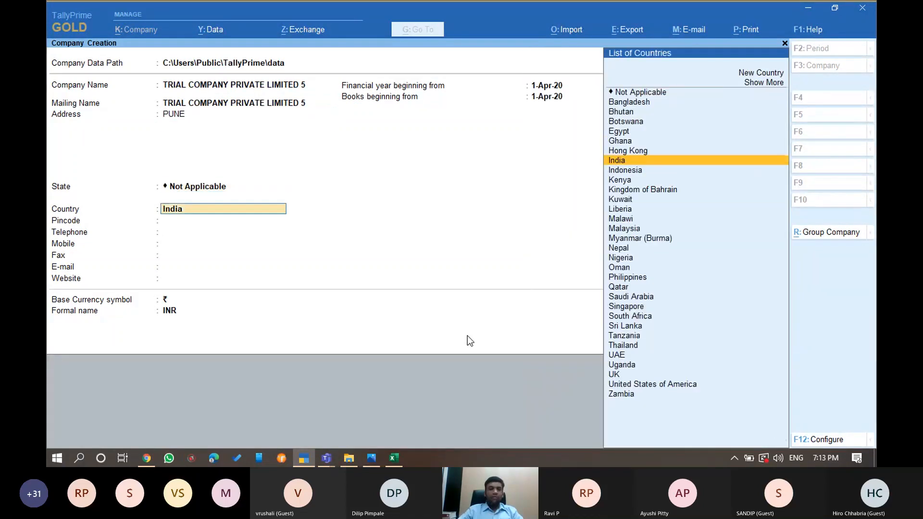
key(Return)
text(mah)
key(Return)
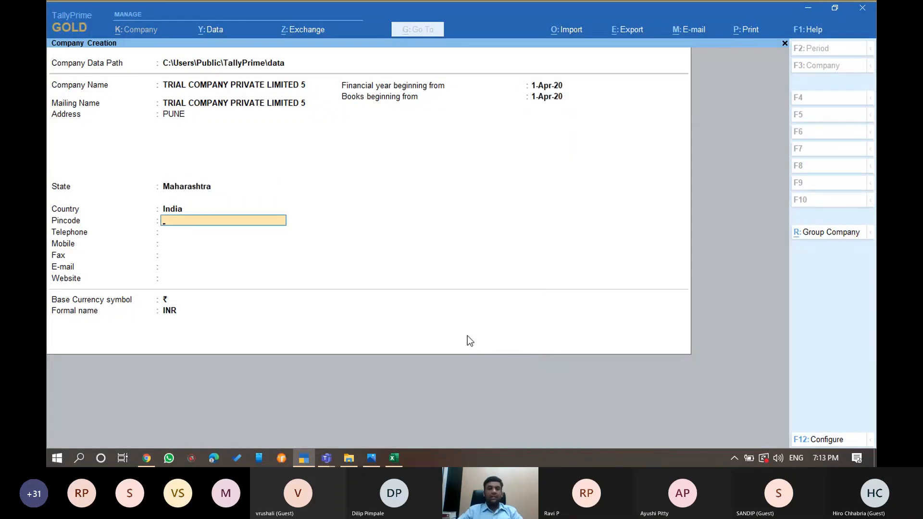
key(Return)
key(Return)
key(Return)
key(Return)
key(Return)
key(Return)
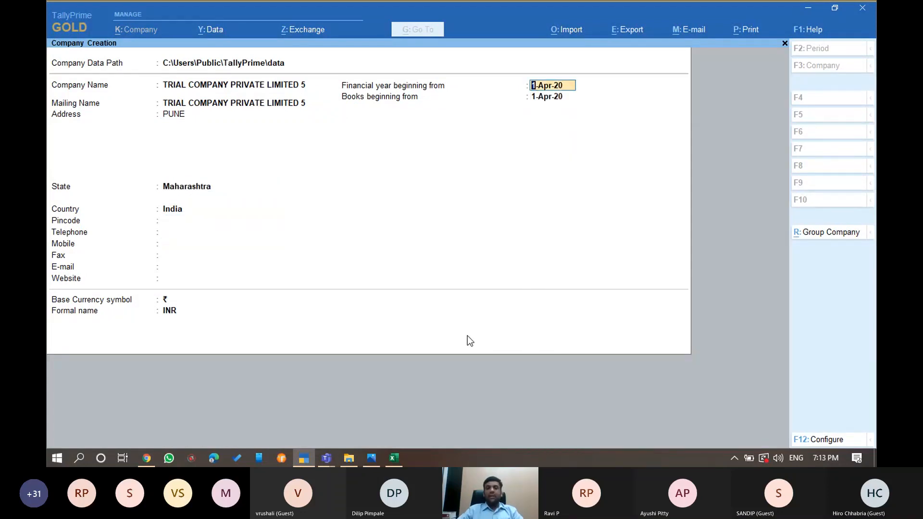
key(Return)
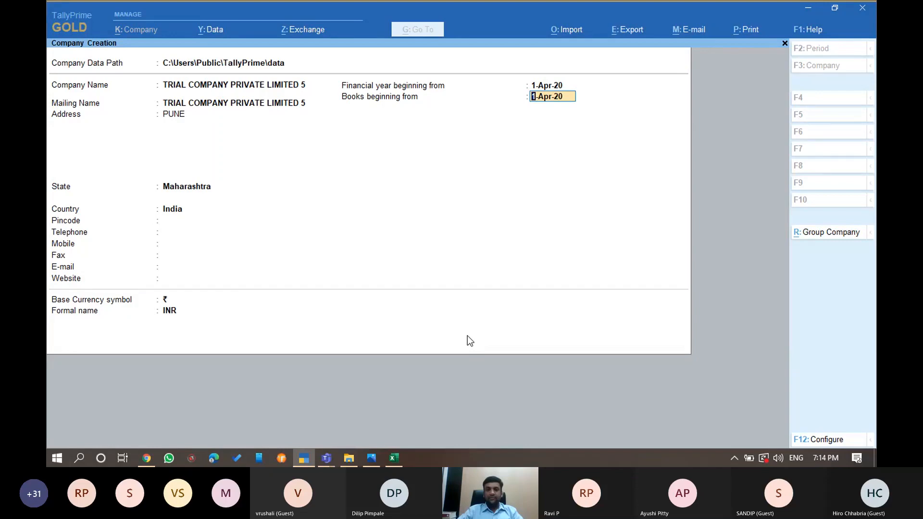
key(Return)
key(Return)
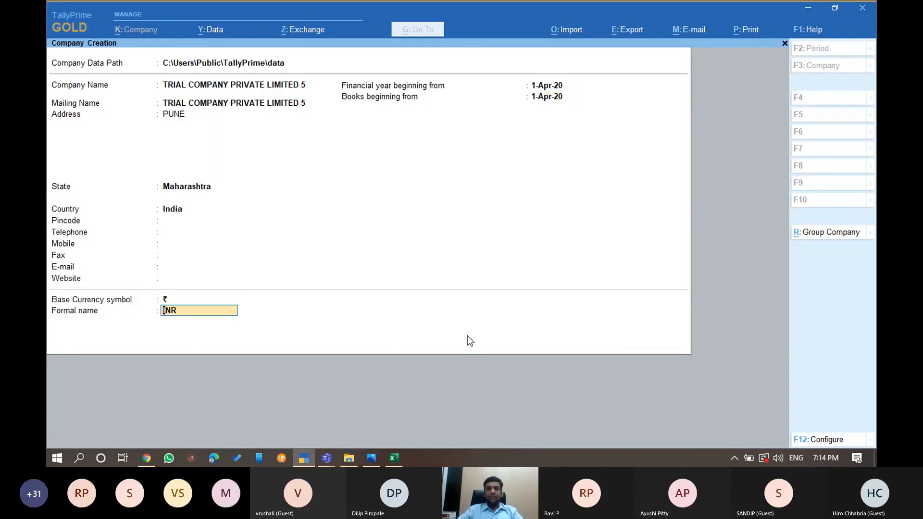
key(Return)
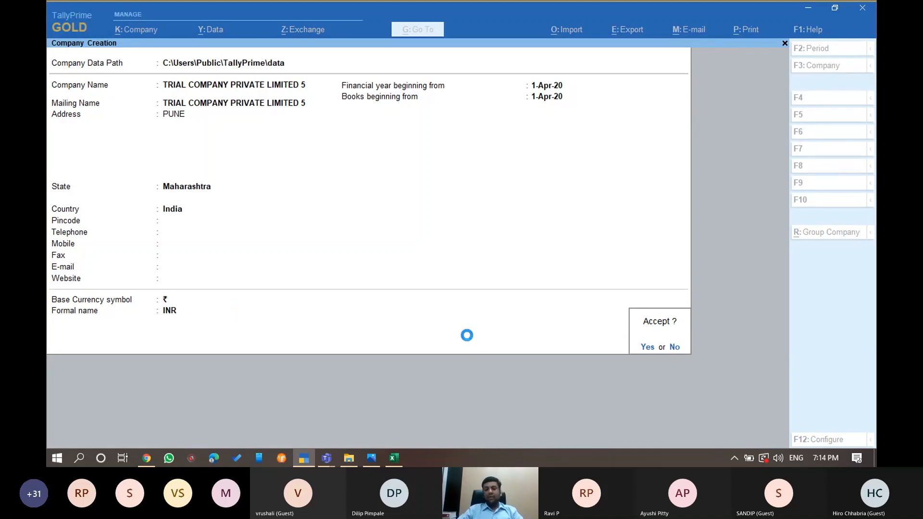
key(Return)
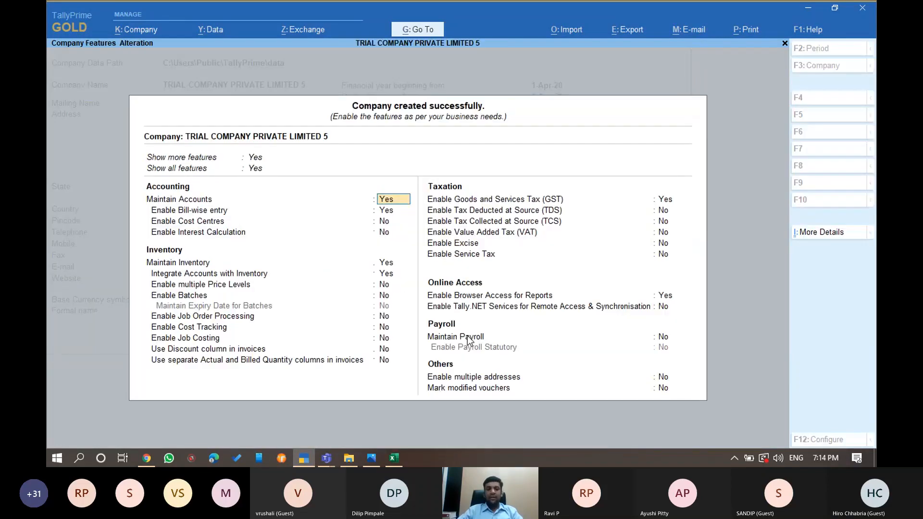
Save the Company Features with Maintain Inventory and GST both set to No
key(Return)
key(Return)
key(Return)
key(Return)
text(N)
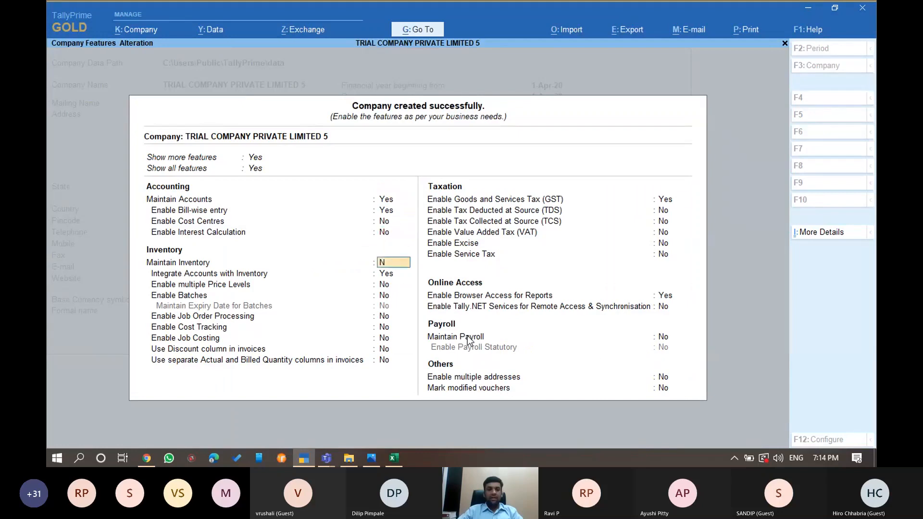
key(Return)
text(N)
key(Return)
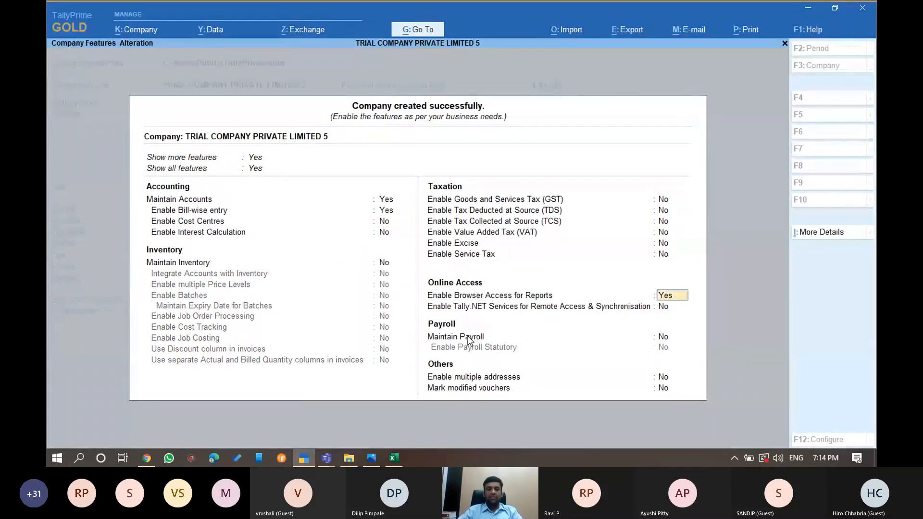
key(Return)
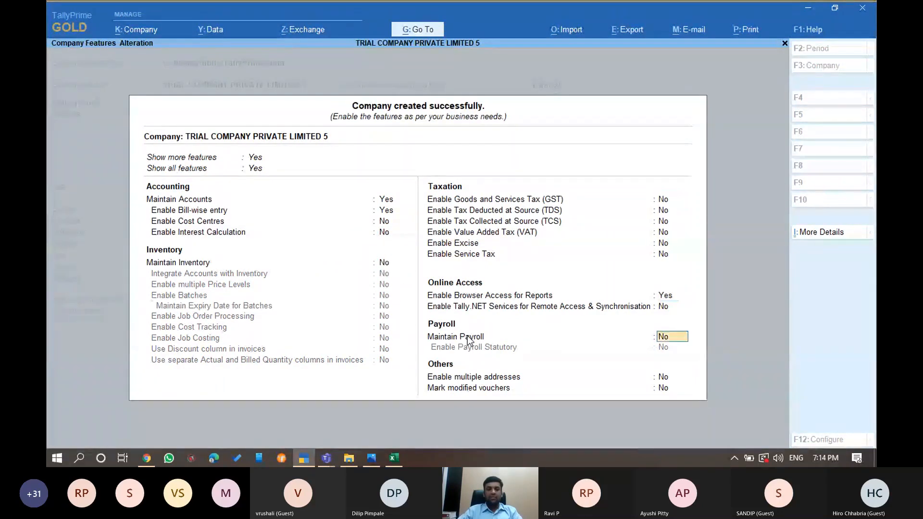
key(Return)
key(Return)
key(Return)
key(Return)
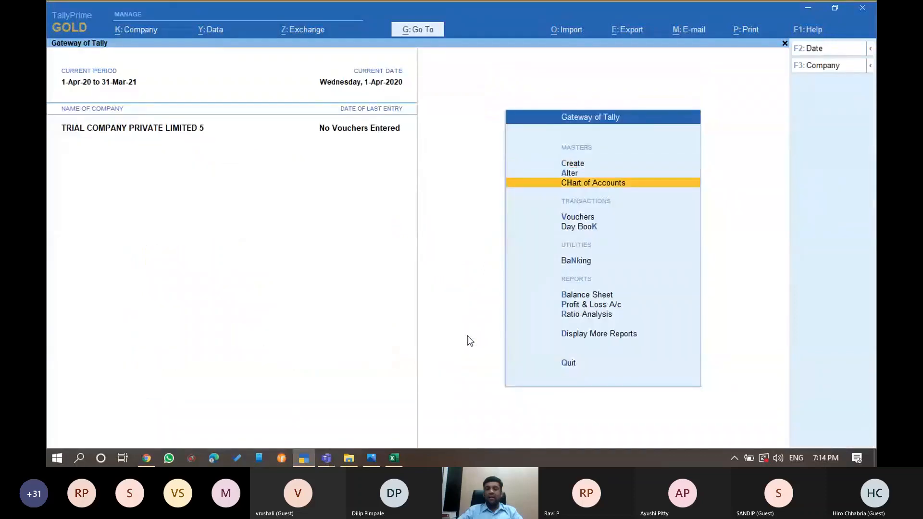
Choose Create > Ledger from the Gateway of Tally
key(Down)
key(Down)
key(Down)
key(Down)
key(Down)
key(Down)
key(Down)
key(Down)
key(Down)
key(Down)
key(Down)
key(Down)
key(Down)
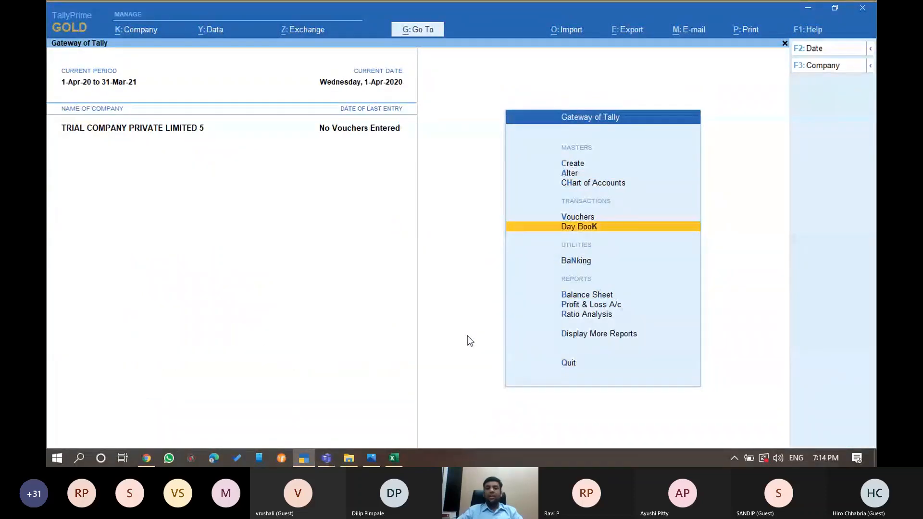
key(c)
key(Return)
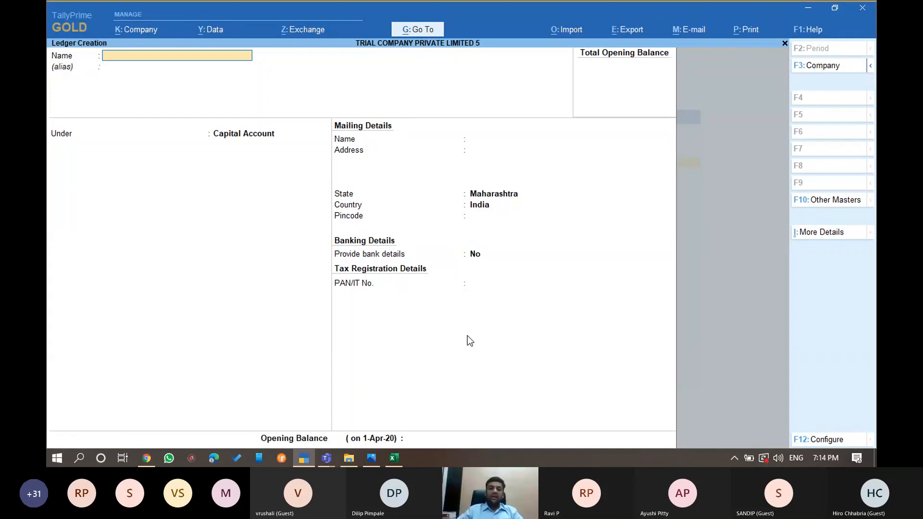
Name the ledger HDFC BANK SAVING ACCOUNT and place it under Bank Accounts
text(HDFC BANK LIM)
key(BackSpace)
key(BackSpace)
key(BackSpace)
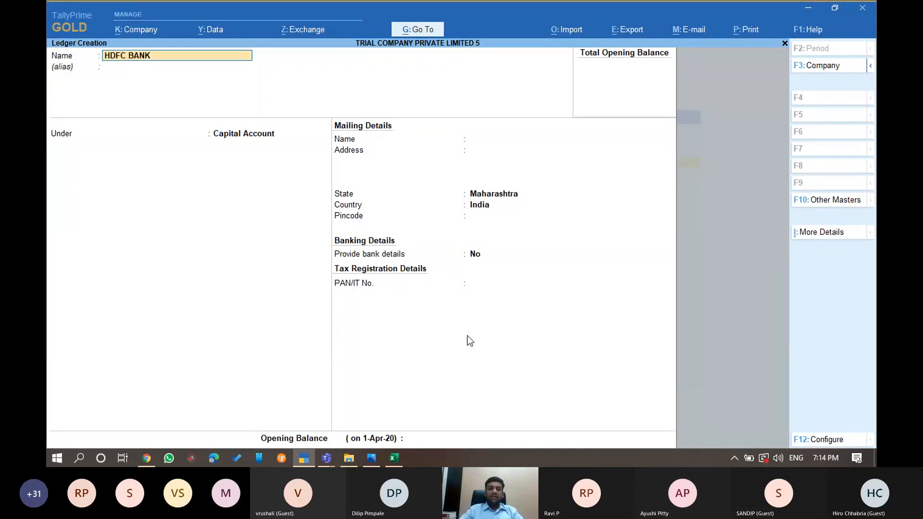
text(SAVING ACCOU)
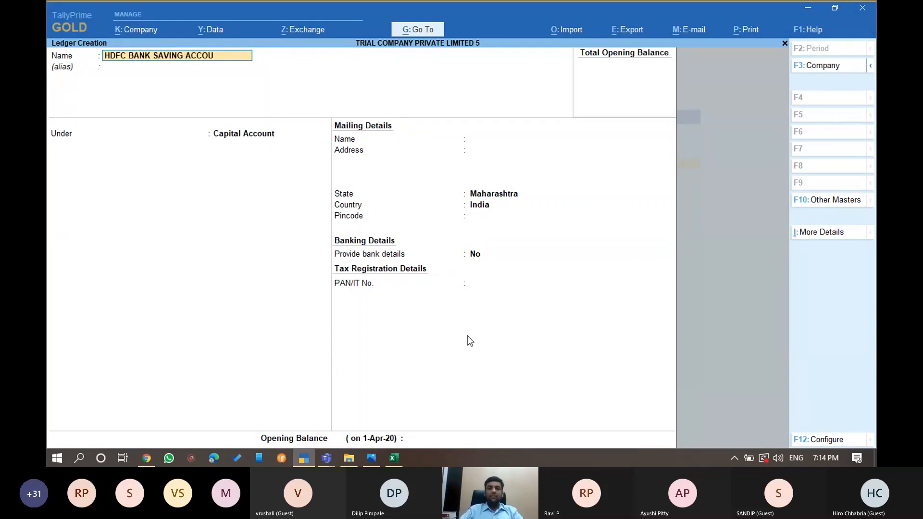
text(NT)
key(Return)
text(B)
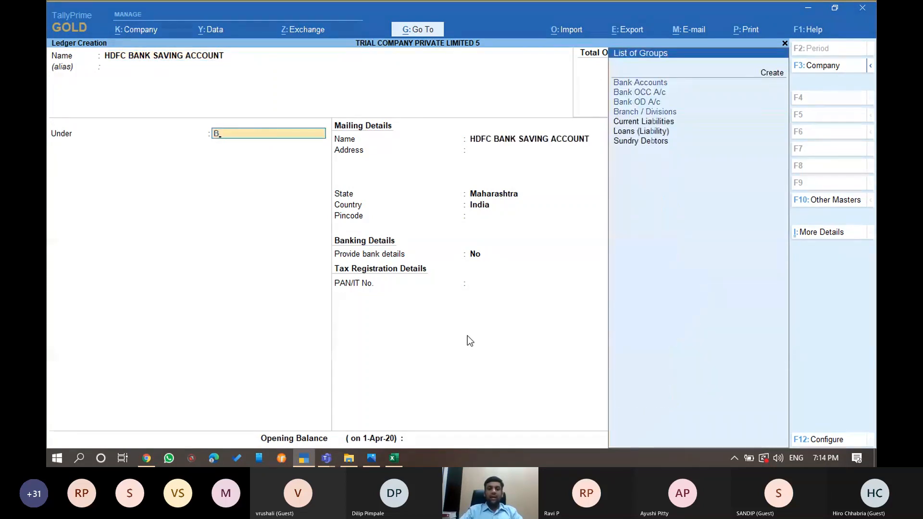
text(ANK)
key(Up)
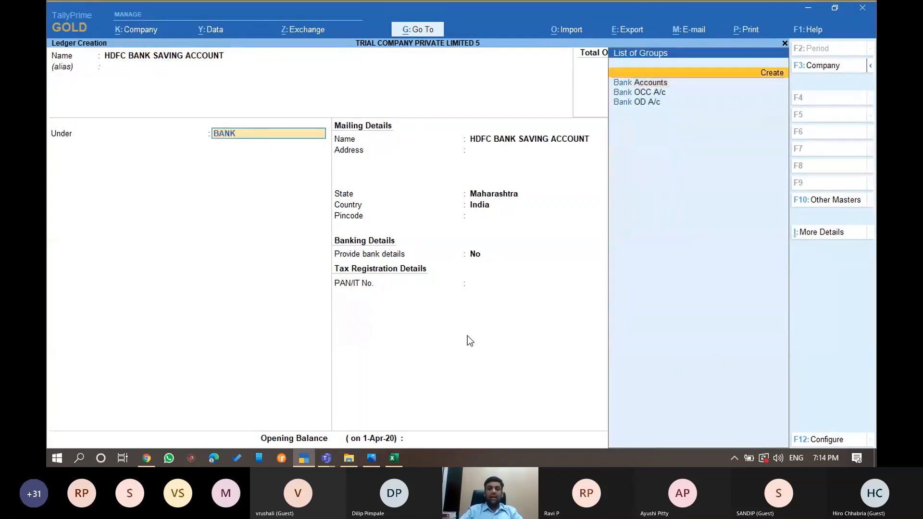
key(Down)
key(Return)
key(Return)
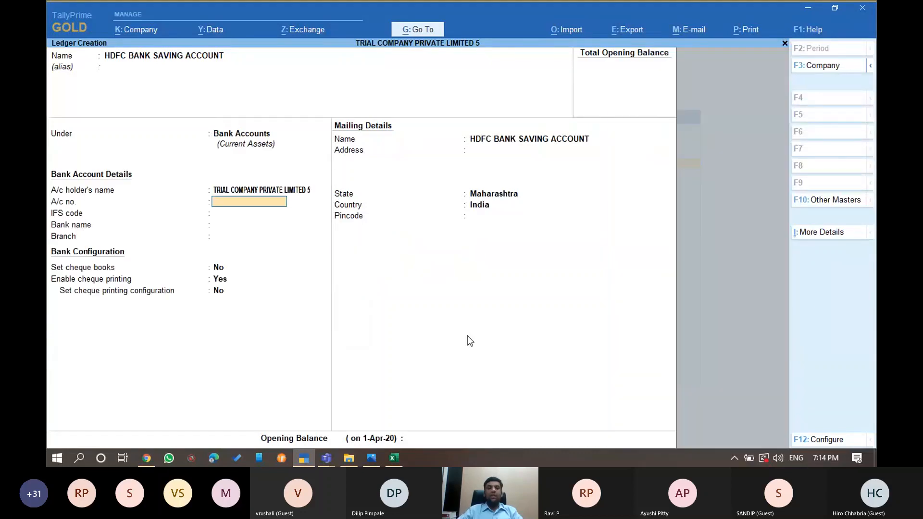
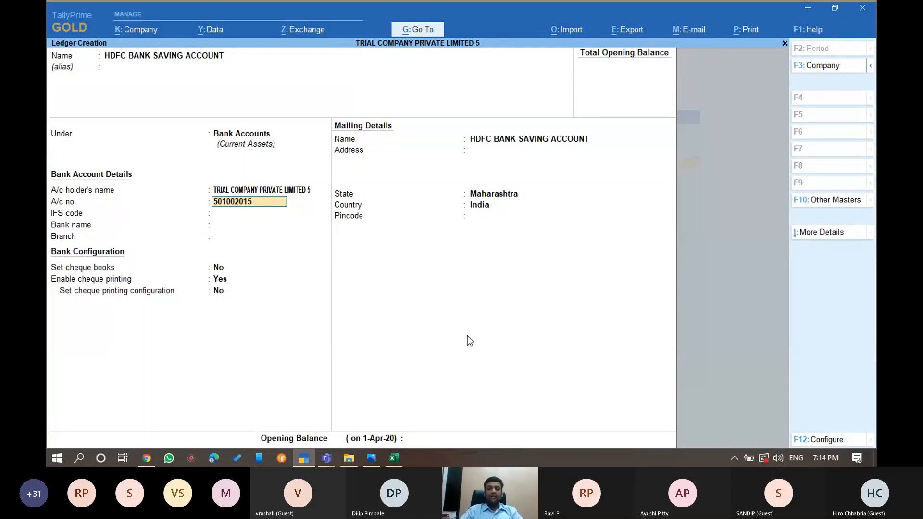
Enter the account number, IFS code HDFC0000635, bank HDFC Bank (India) and branch SOLAPUR
key(Return)
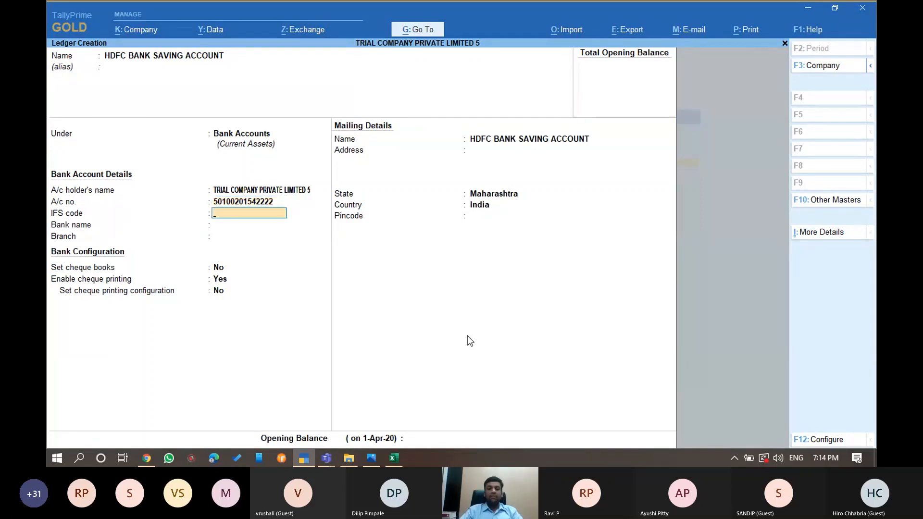
text(HDFC0000635)
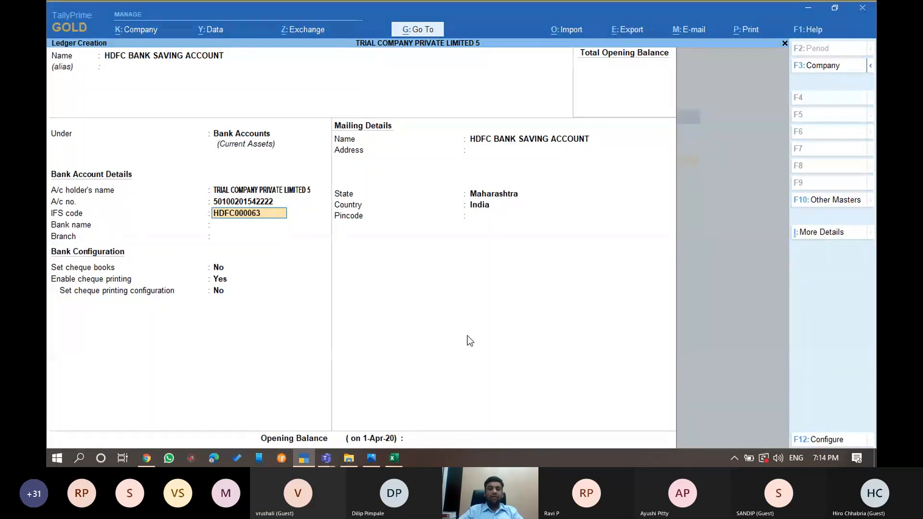
key(Return)
text(HDFC)
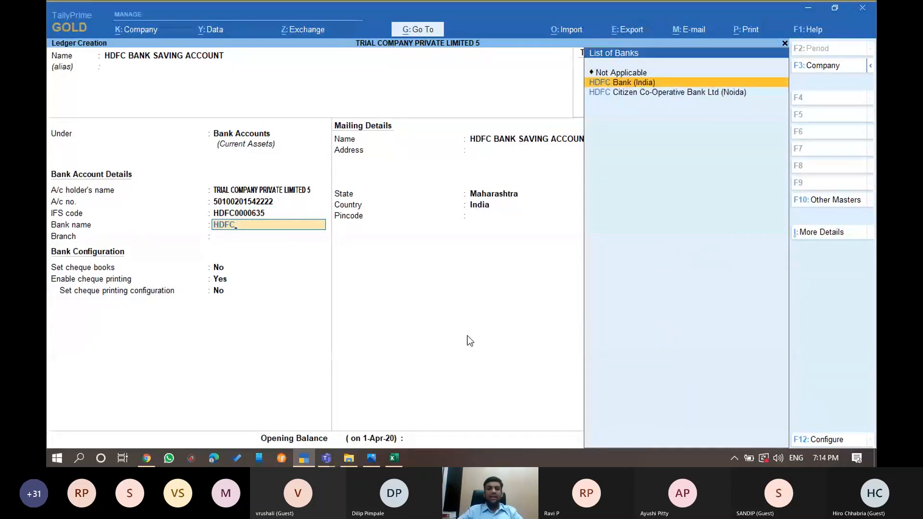
key(Return)
text(SO)
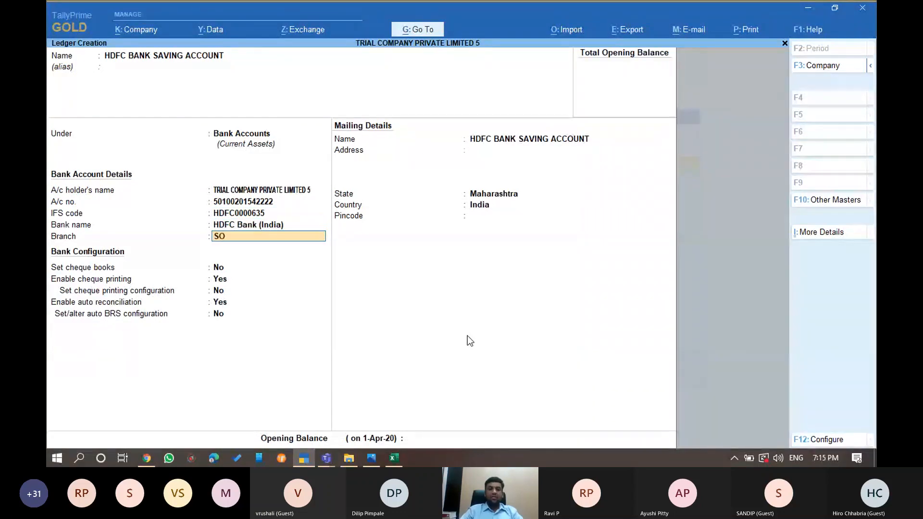
text(LAPUR)
key(Return)
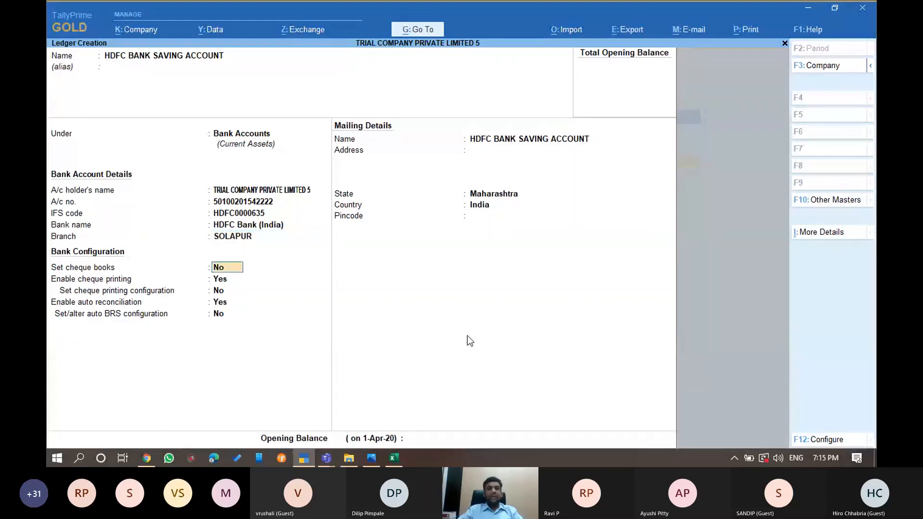
key(Return)
key(Return)
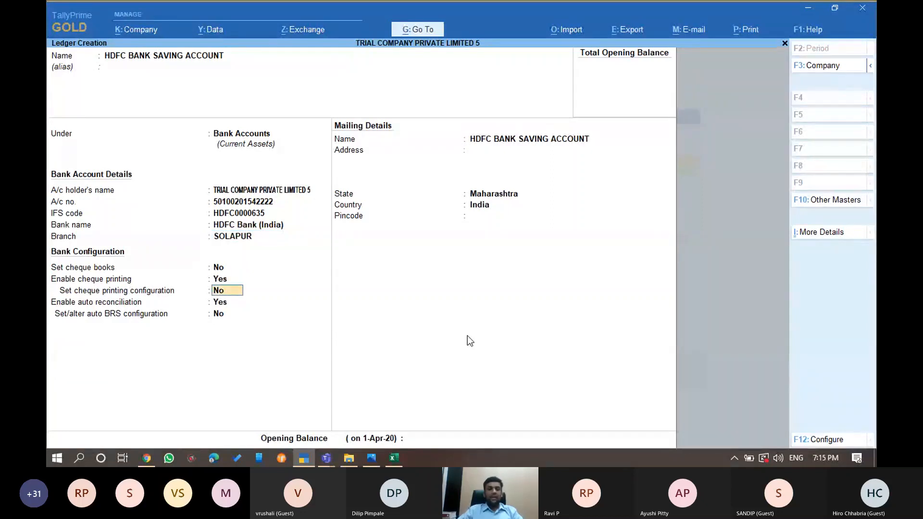
key(Return)
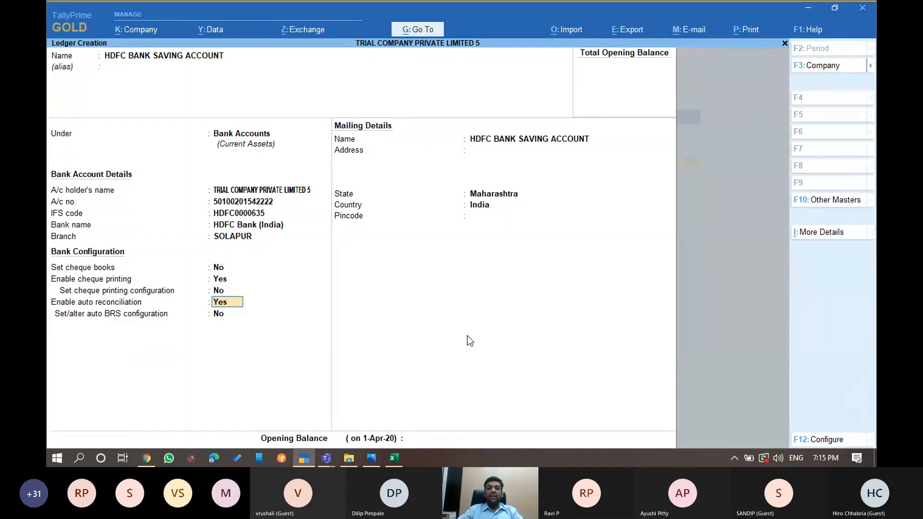
Hide the Teams meeting window, return to the ledger, and answer Y for auto BRS configuration
click(325, 458)
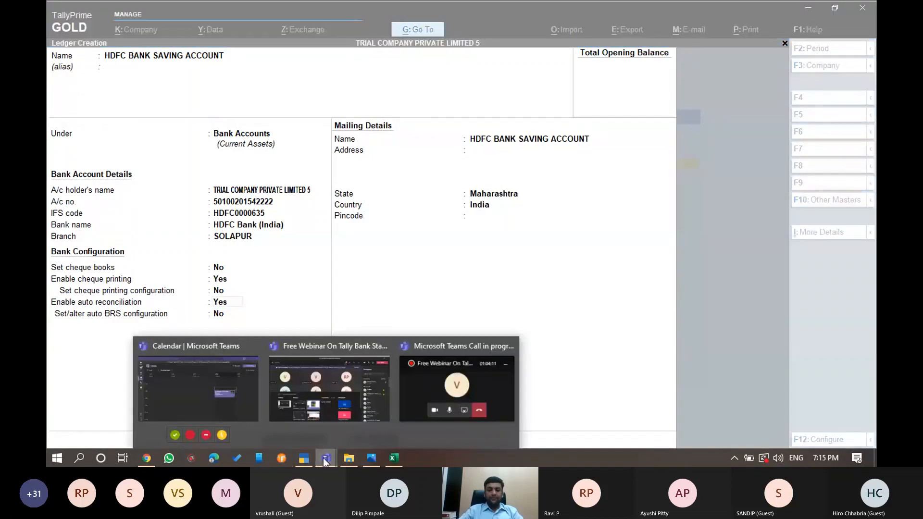
click(503, 387)
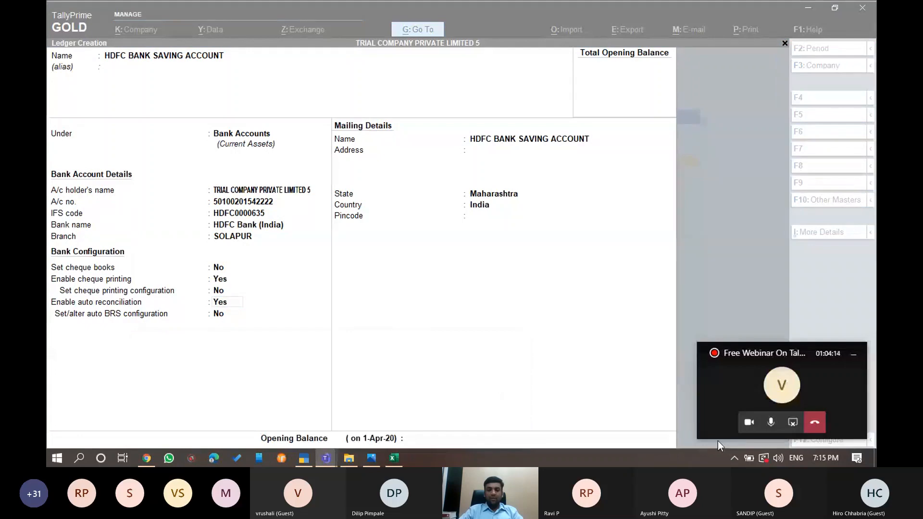
click(326, 459)
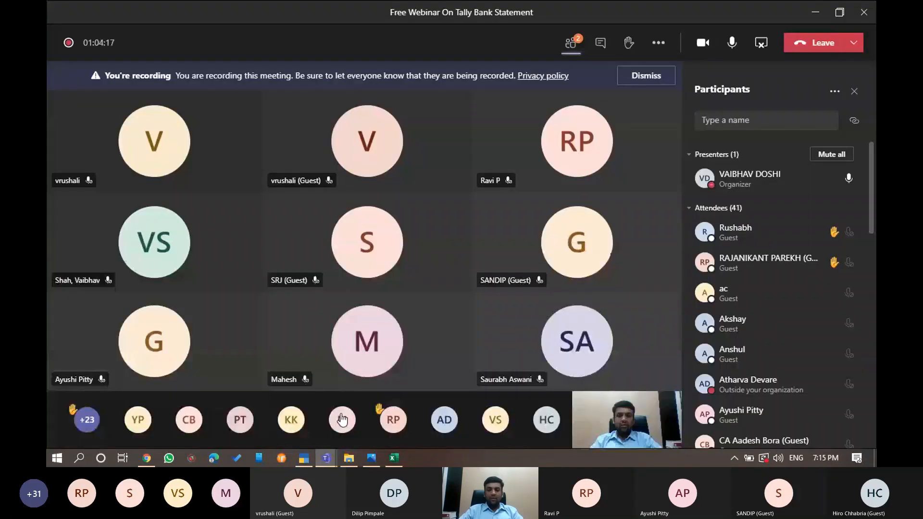
click(813, 7)
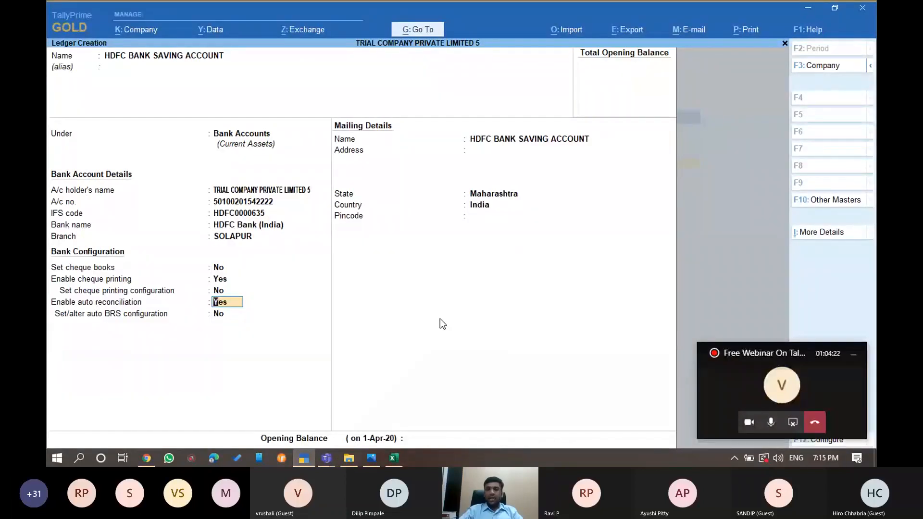
click(854, 353)
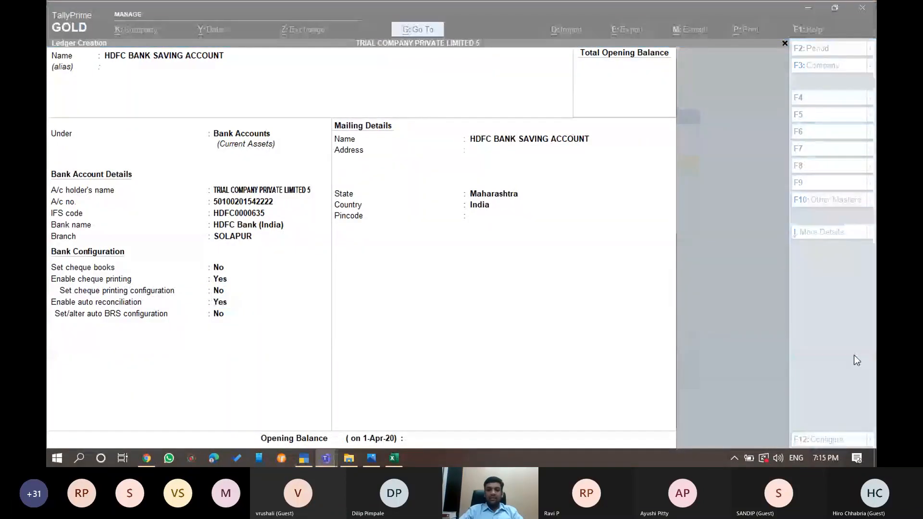
click(317, 358)
key(Return)
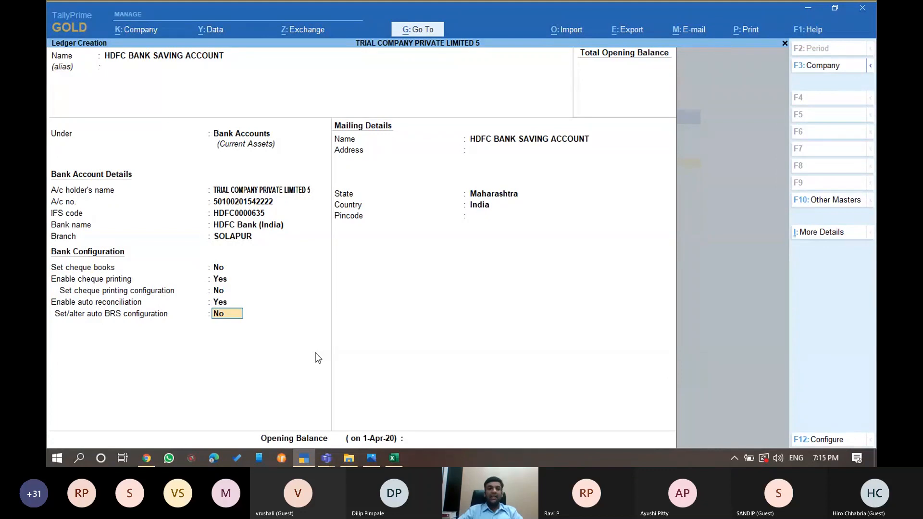
text(Y)
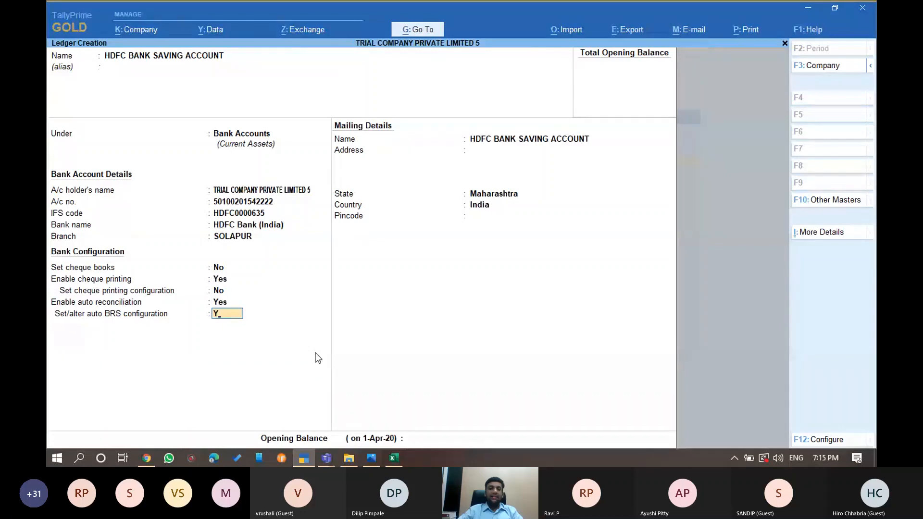
Copy the HDFC BANK STATEMENT folder path and paste it as both new and imported statement locations
key(Return)
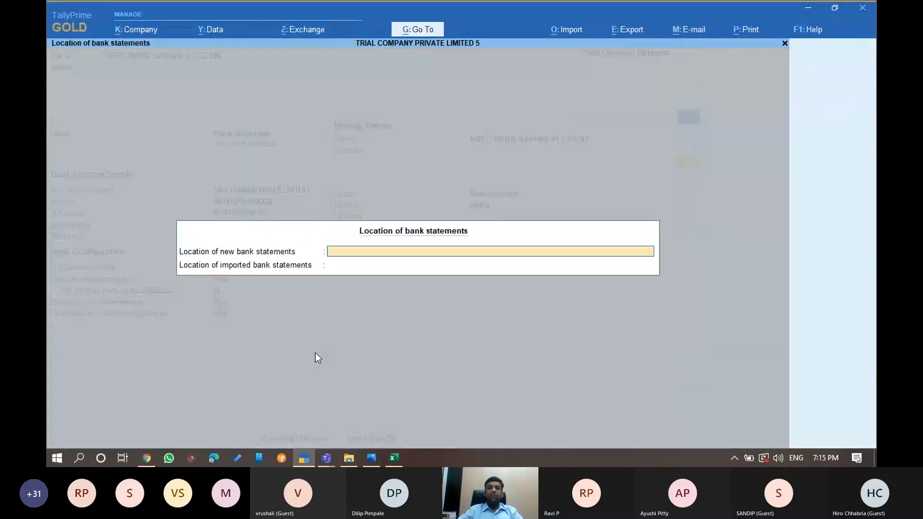
key(alt+Tab)
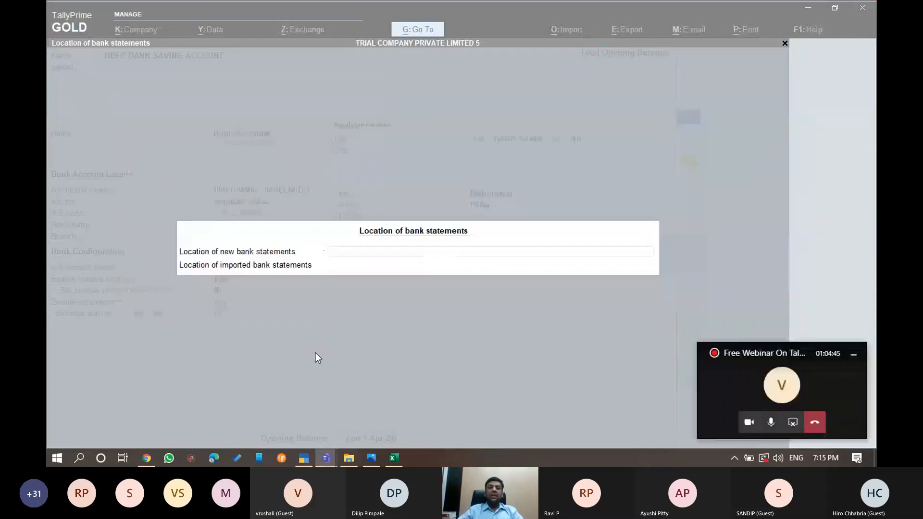
key(alt+Tab)
key(alt+Tab)
key(alt+Tab)
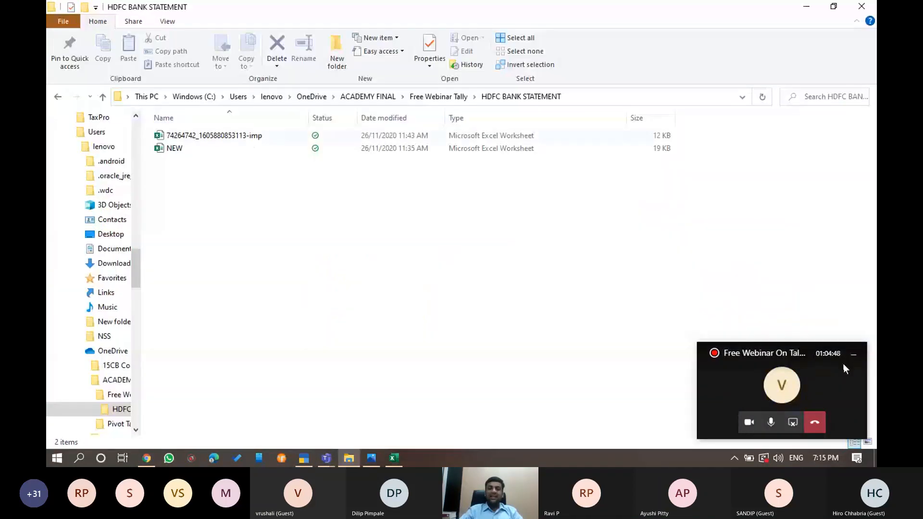
click(247, 137)
click(594, 143)
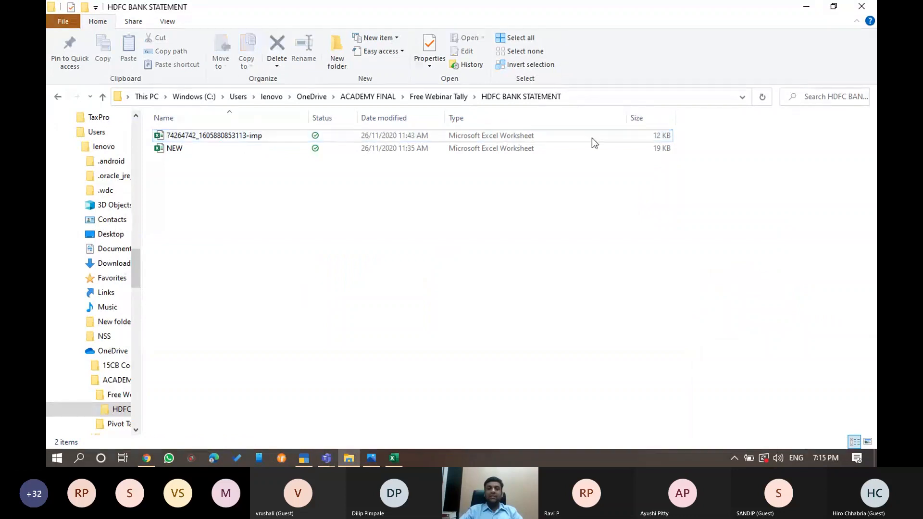
click(668, 98)
key(ctrl+c)
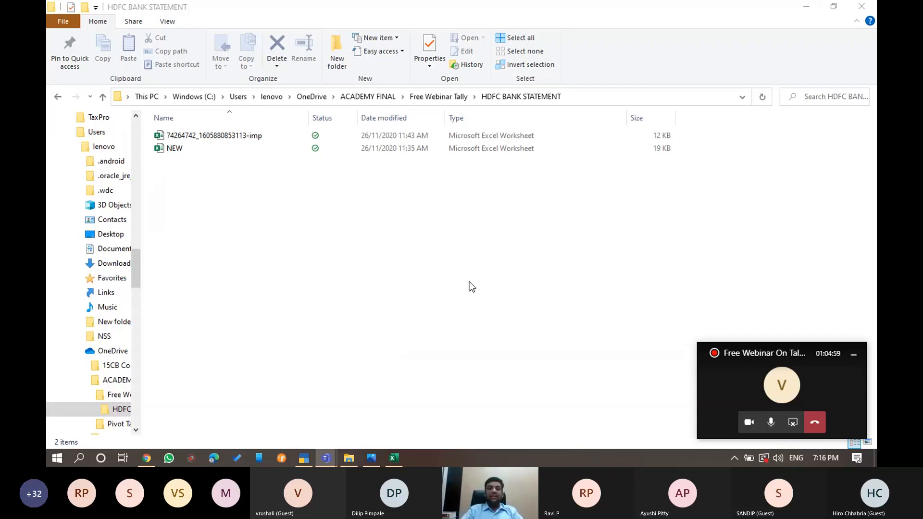
key(alt+Tab)
key(ctrl+v)
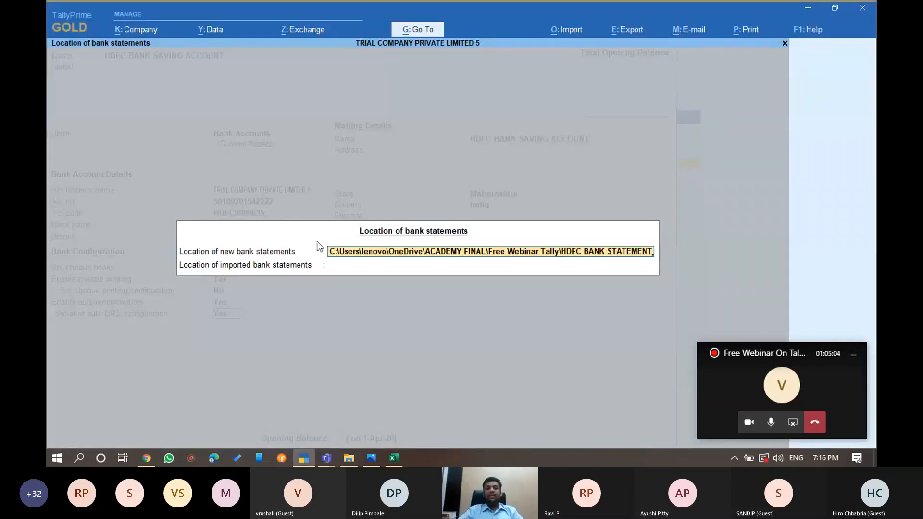
key(Return)
key(ctrl+v)
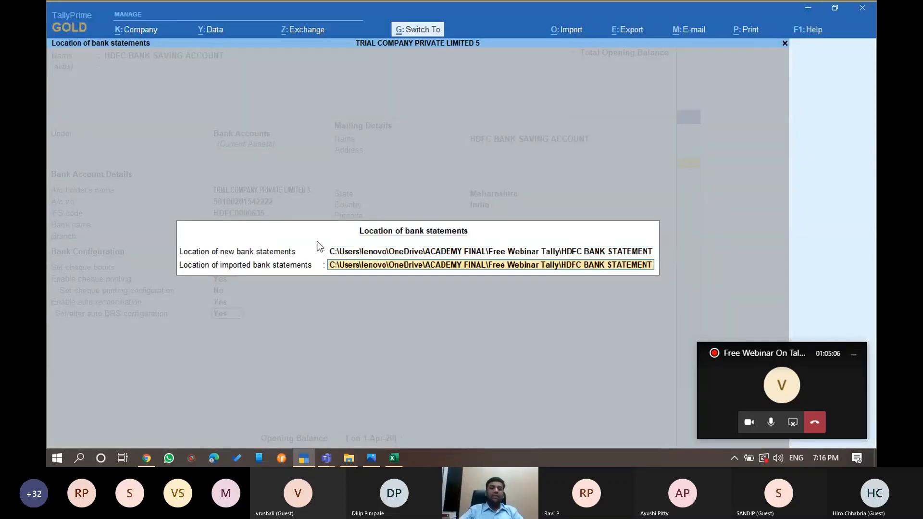
key(Return)
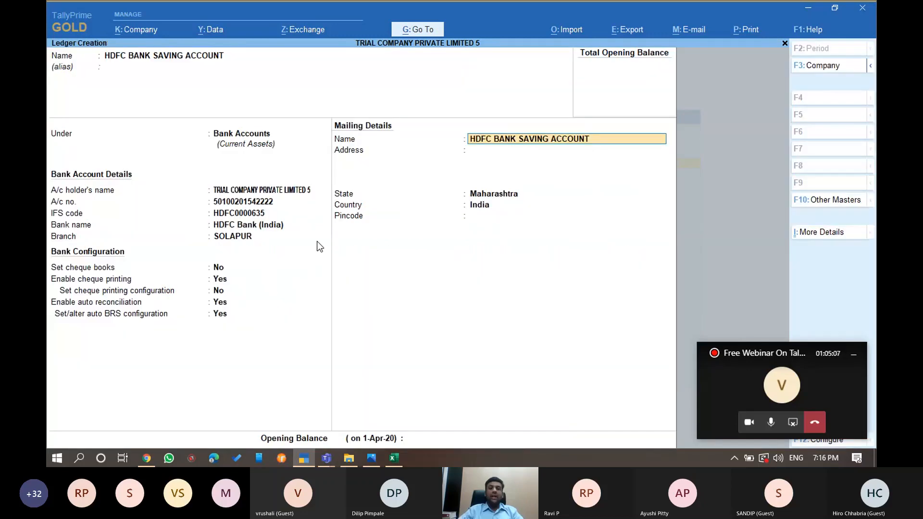
Set the ledger's state to Maharashtra, accept the ledger, and exit to Gateway of Tally
key(Return)
key(Return)
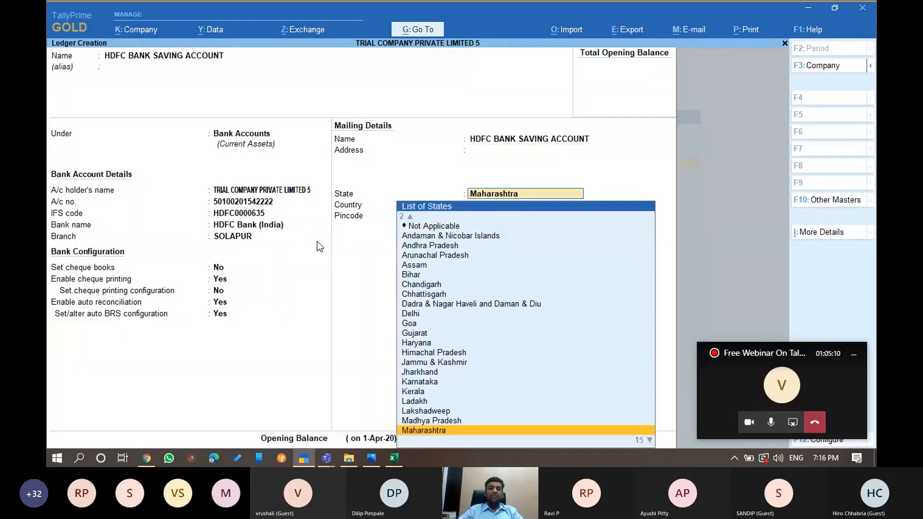
key(Return)
key(Return)
key(Return)
key(Return)
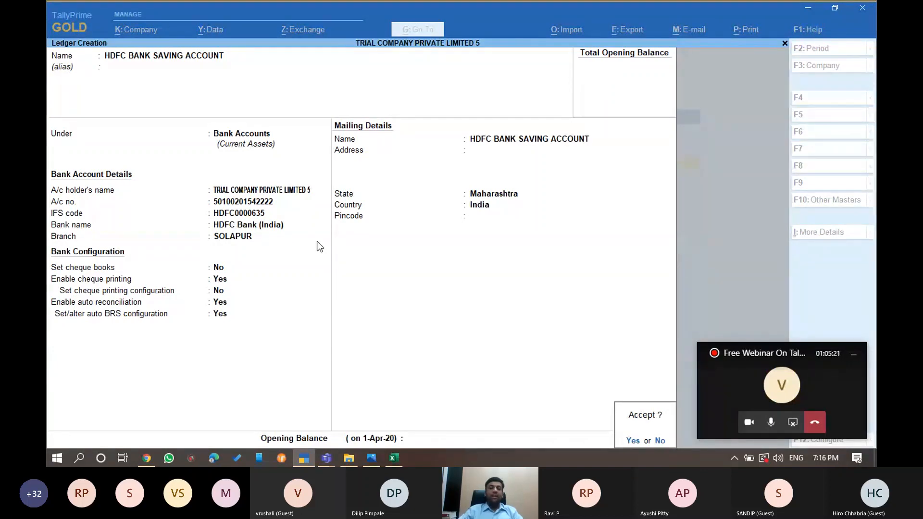
key(y)
key(Escape)
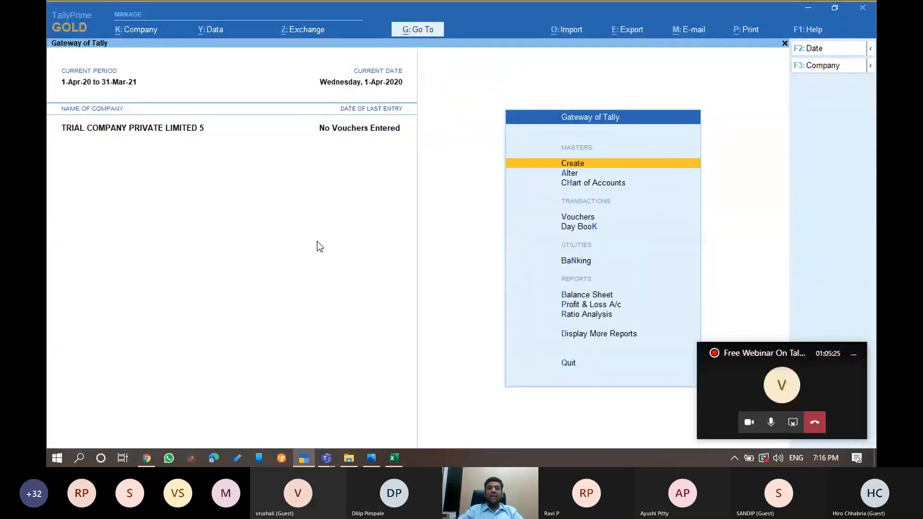
key(Down)
key(Down)
key(Down)
key(Down)
key(Down)
key(Down)
key(Down)
key(Up)
key(Up)
key(Up)
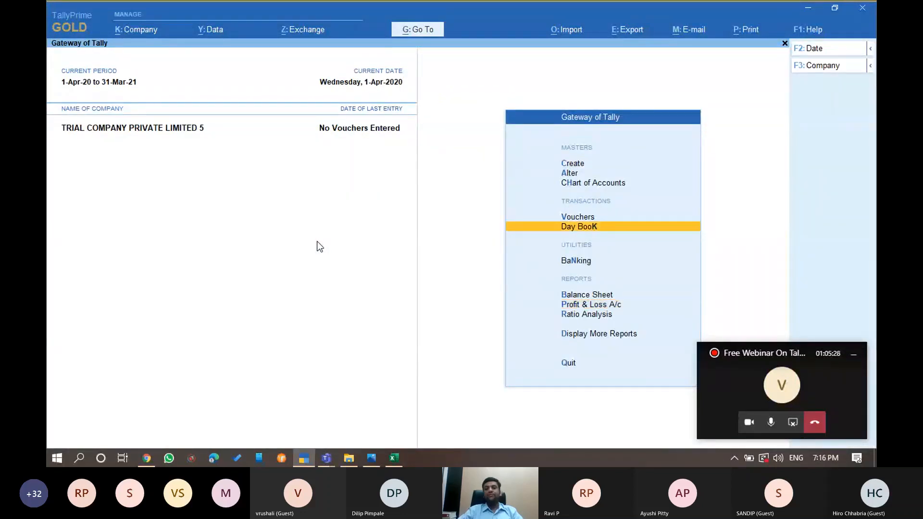
key(Up)
key(Up)
key(Down)
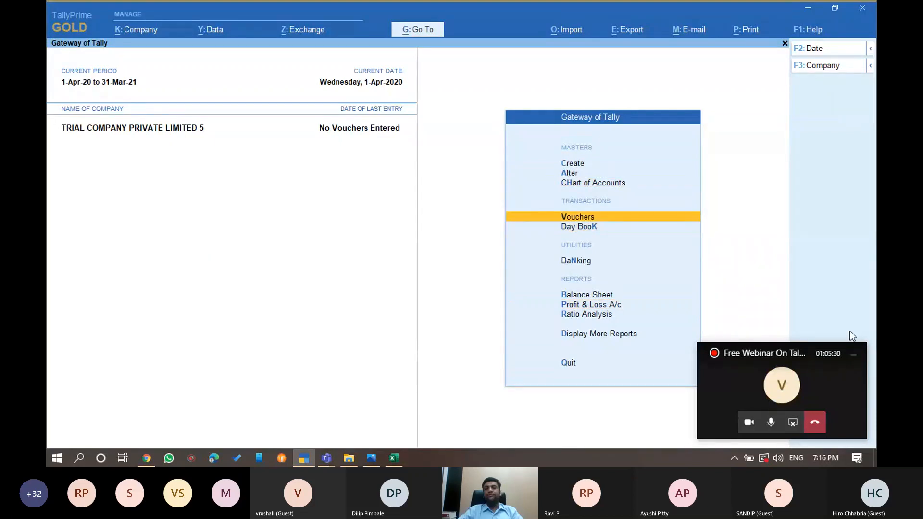
click(853, 352)
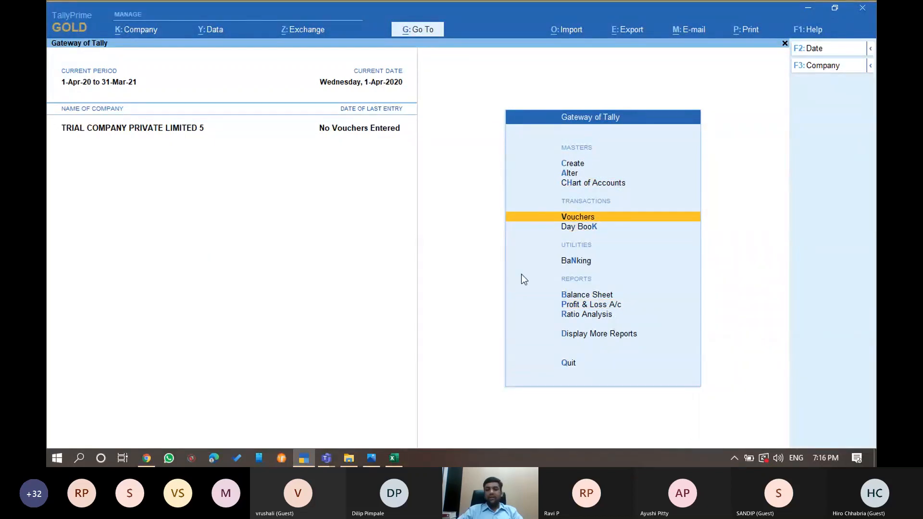
key(Down)
key(Down)
key(Down)
key(Down)
key(Down)
key(Up)
key(Up)
key(Up)
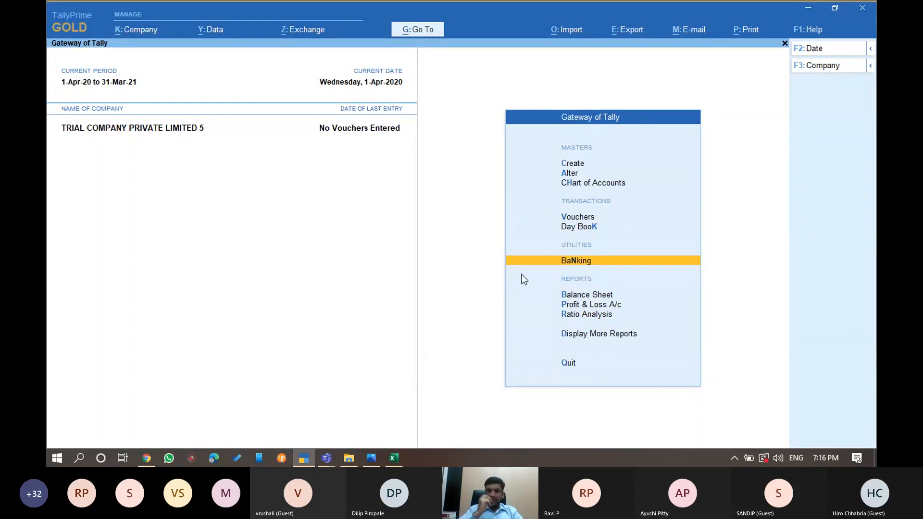
key(Down)
key(Down)
key(Down)
key(Down)
key(Up)
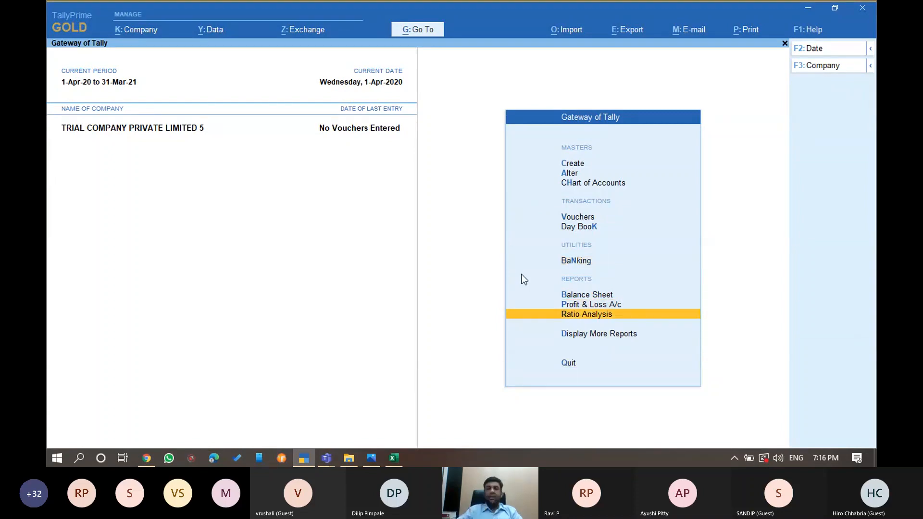
key(Up)
key(Down)
key(Up)
key(Up)
key(Up)
key(Up)
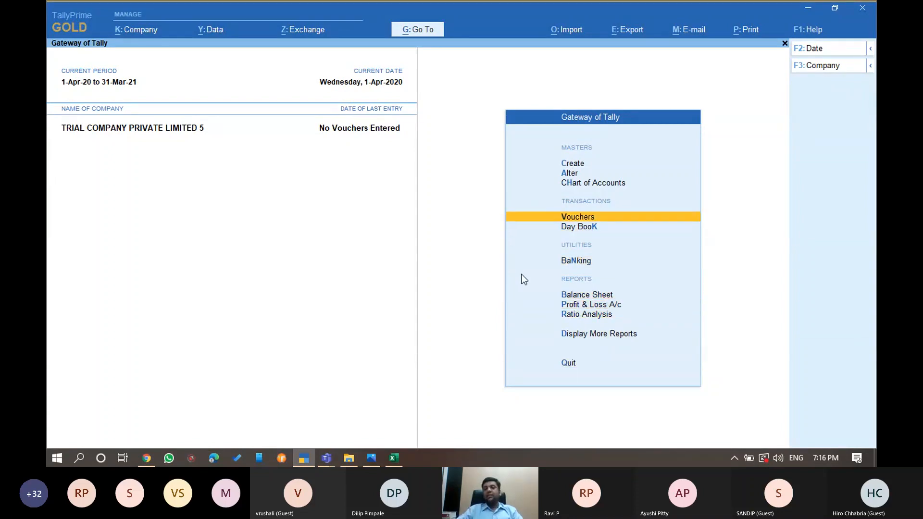
key(Up)
key(Up)
key(Up)
key(Down)
key(Down)
key(n)
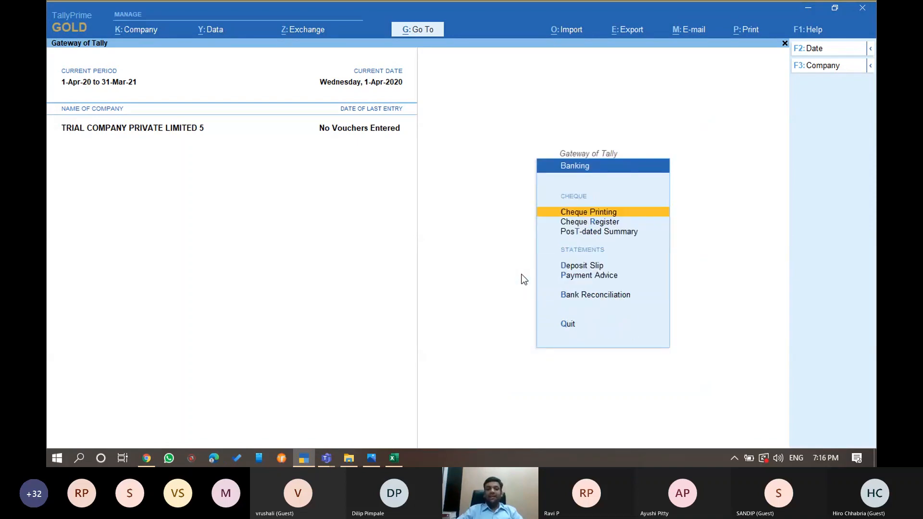
key(Escape)
key(Return)
key(Down)
key(Down)
key(Down)
key(Down)
key(Down)
key(Return)
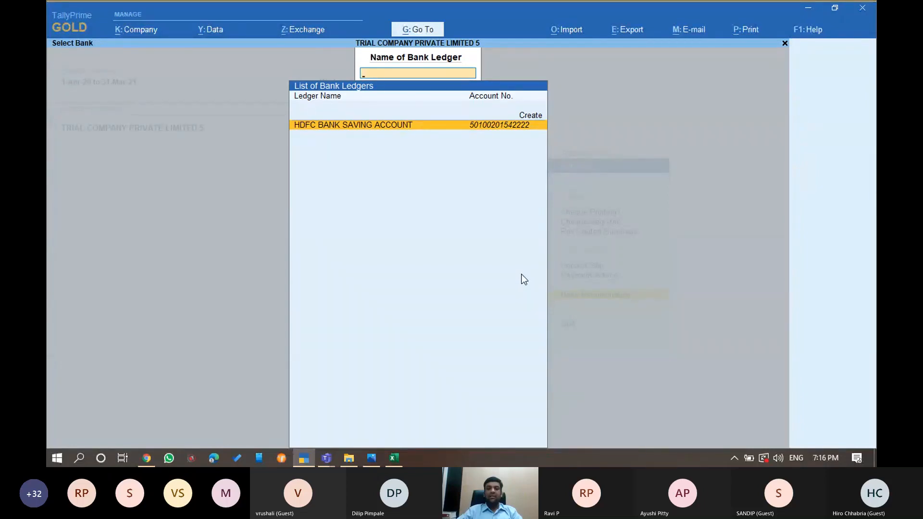
key(Escape)
key(Escape)
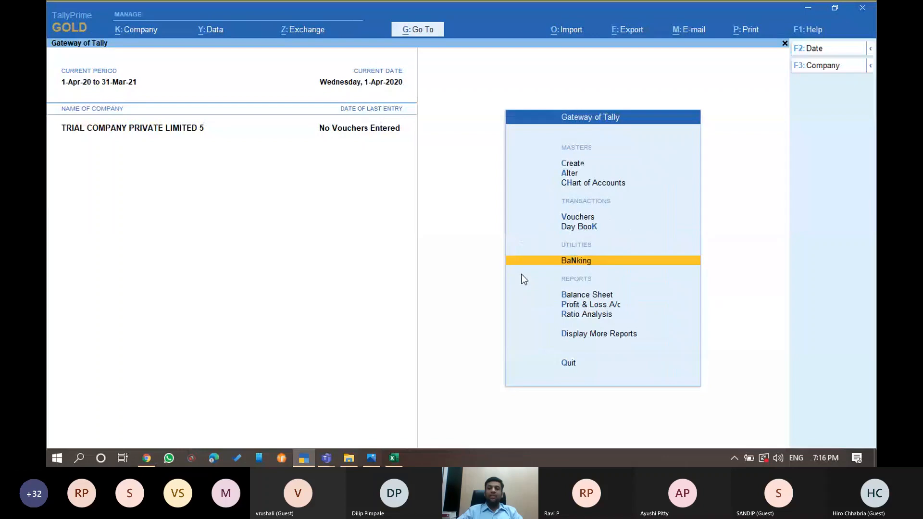
key(Home)
key(Down)
key(Down)
key(Down)
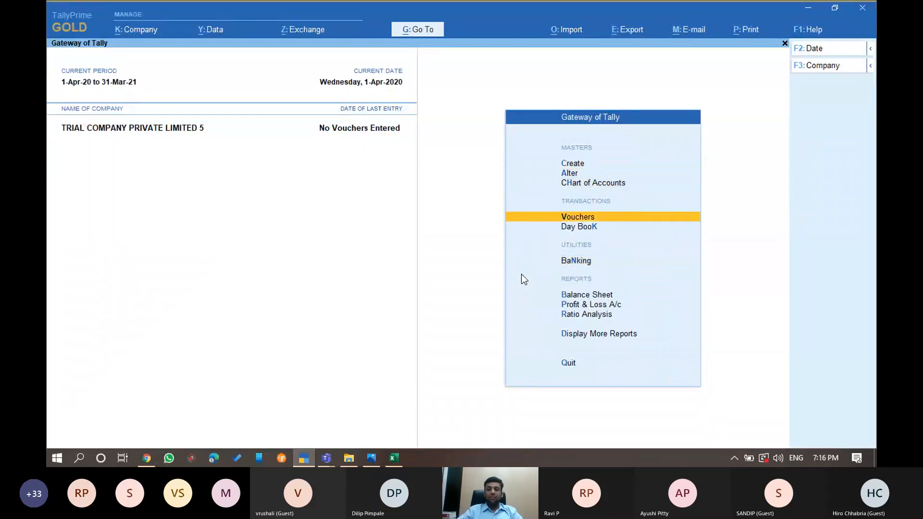
key(Down)
key(Down)
key(Return)
key(Down)
key(Down)
key(Down)
key(Down)
key(Down)
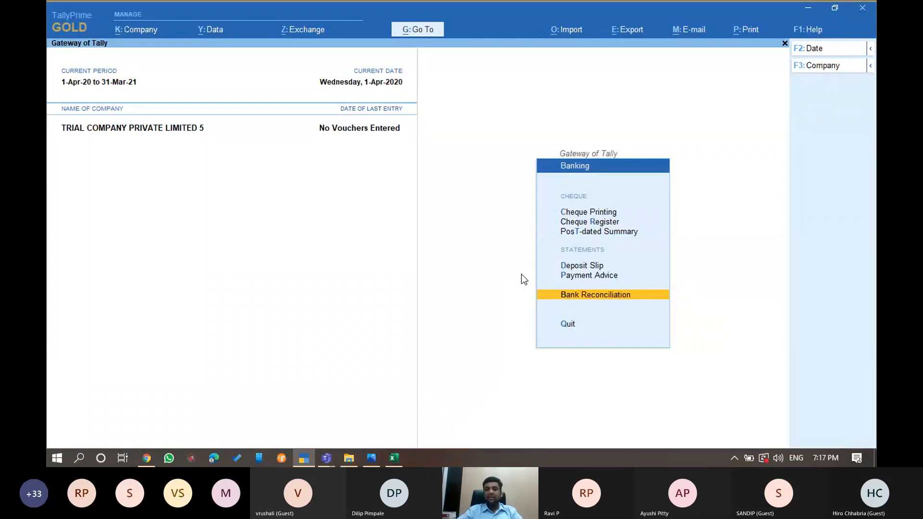
key(Escape)
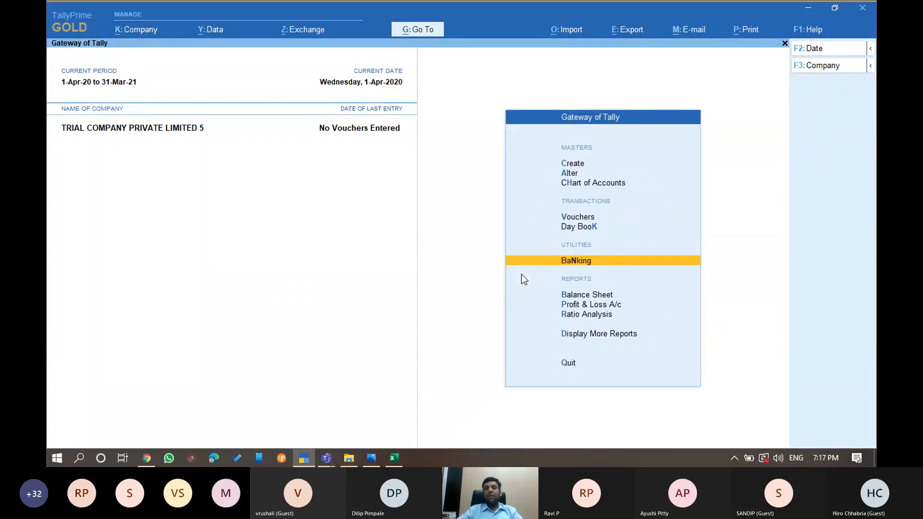
key(Return)
Go to Banking > Bank Reconciliation to show the Select Bank list with the HDFC ledger
key(b)
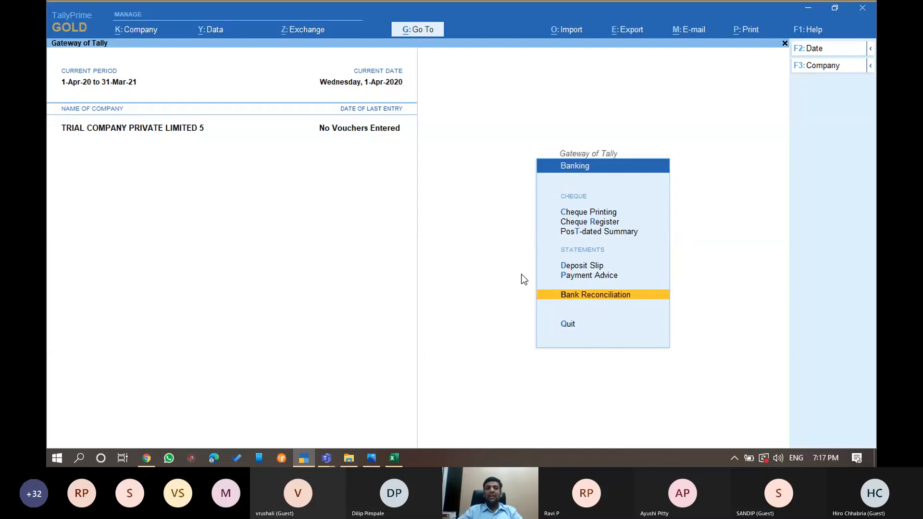
key(Return)
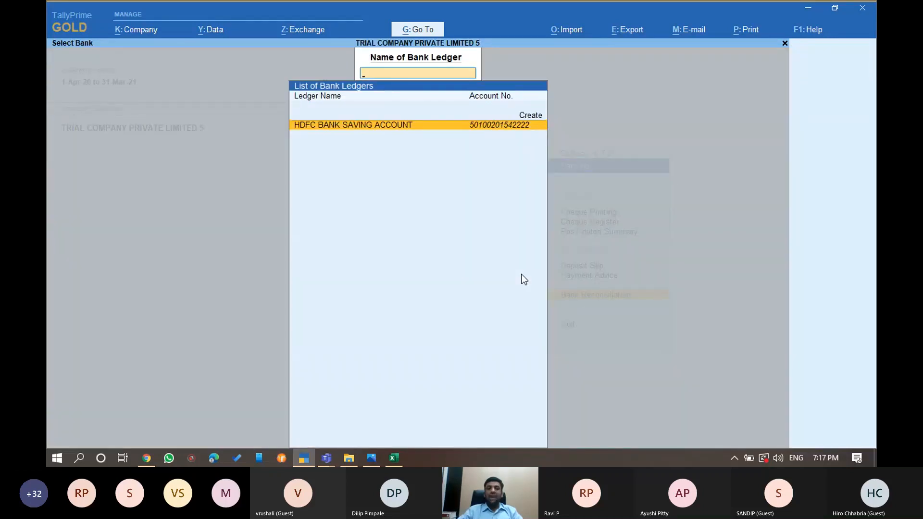
key(Return)
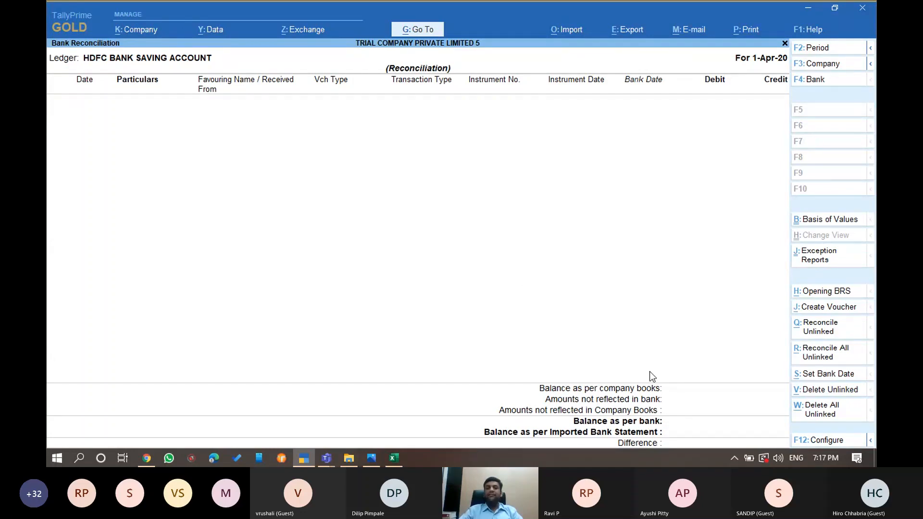
click(566, 34)
key(a)
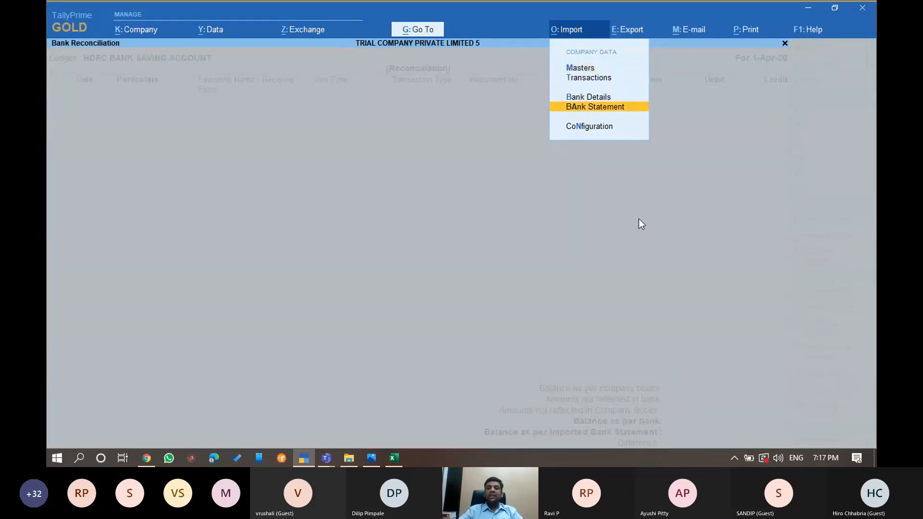
key(Return)
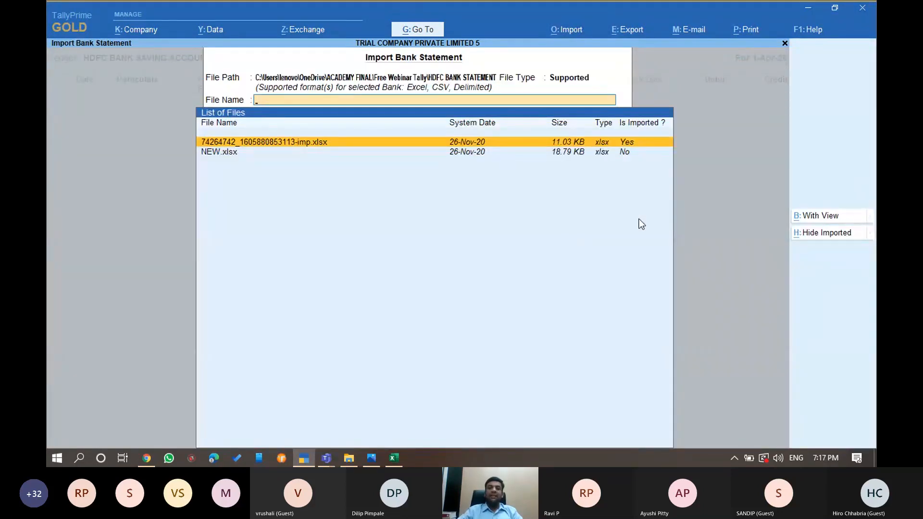
key(Return)
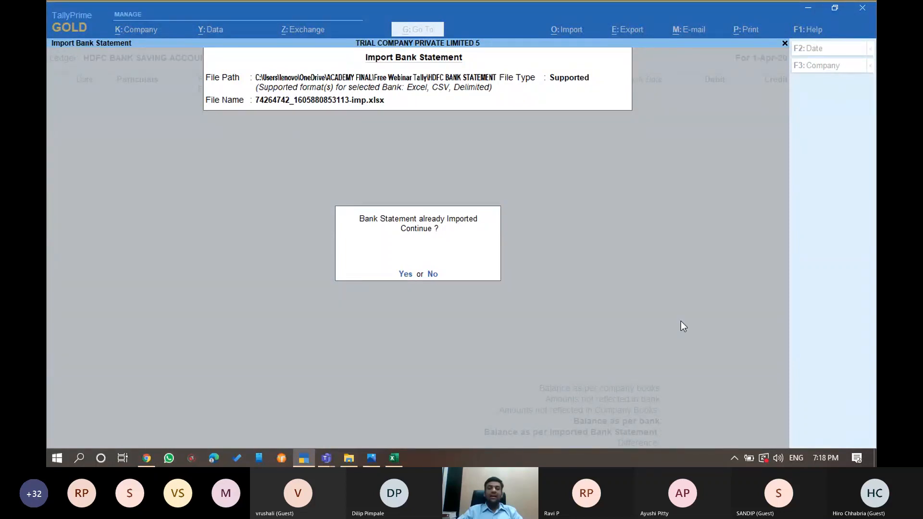
key(Return)
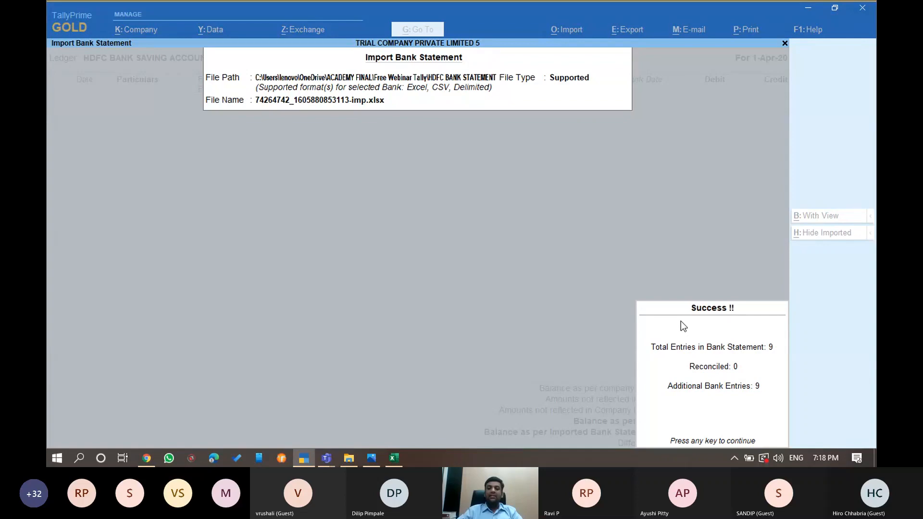
key(Return)
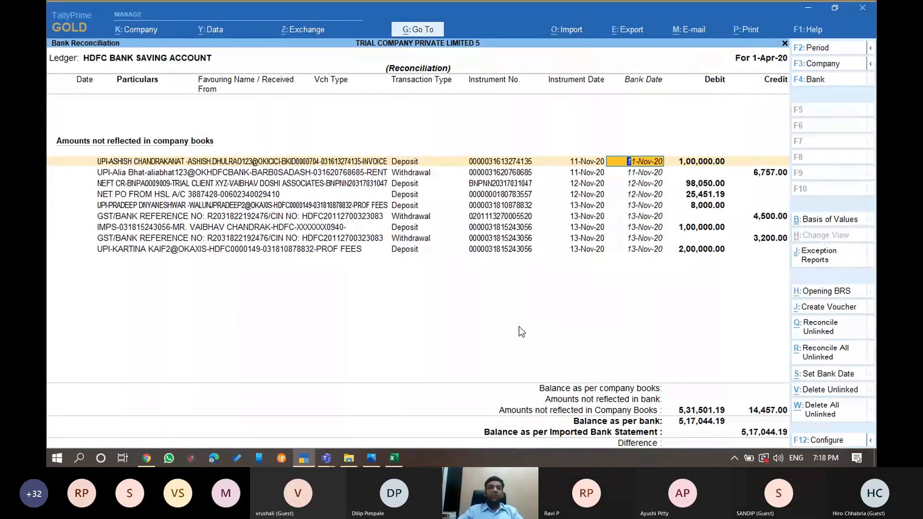
key(Down)
key(Down)
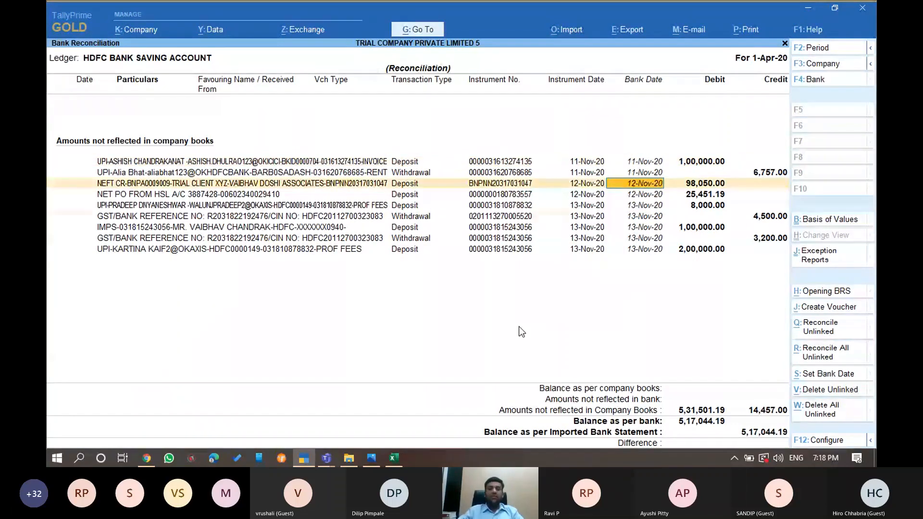
key(Down)
key(Down)
key(Down)
key(Down)
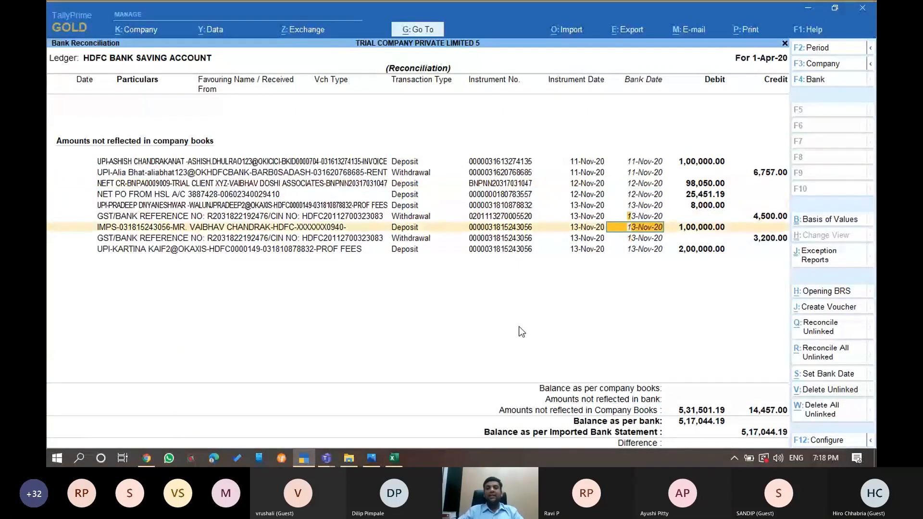
key(Home)
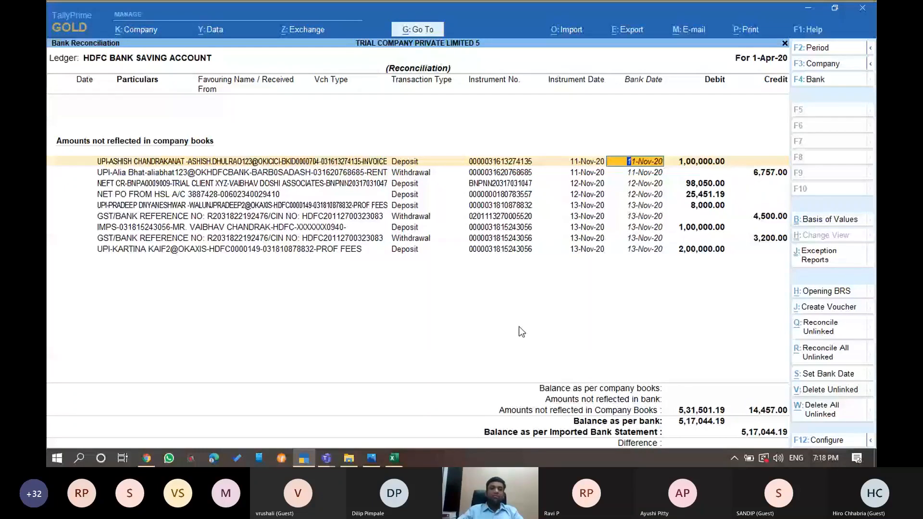
key(Down)
key(Down)
key(Down)
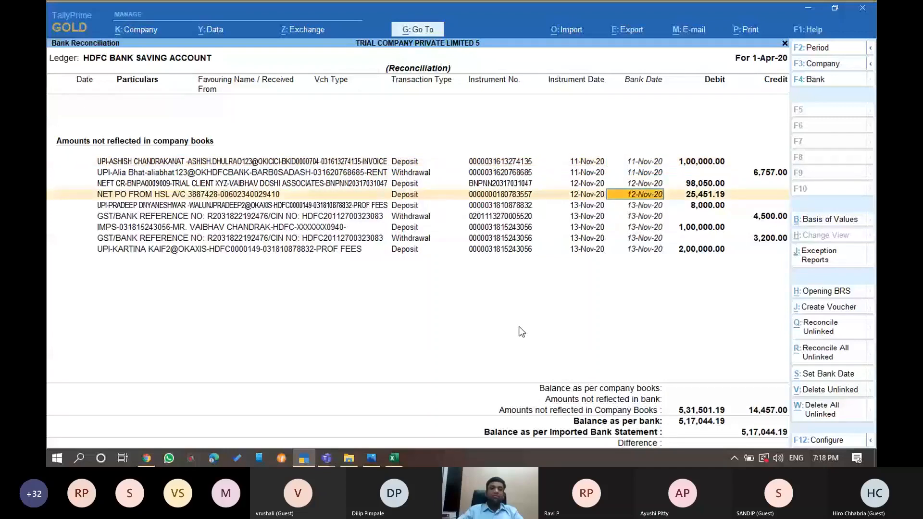
key(ctrl+a)
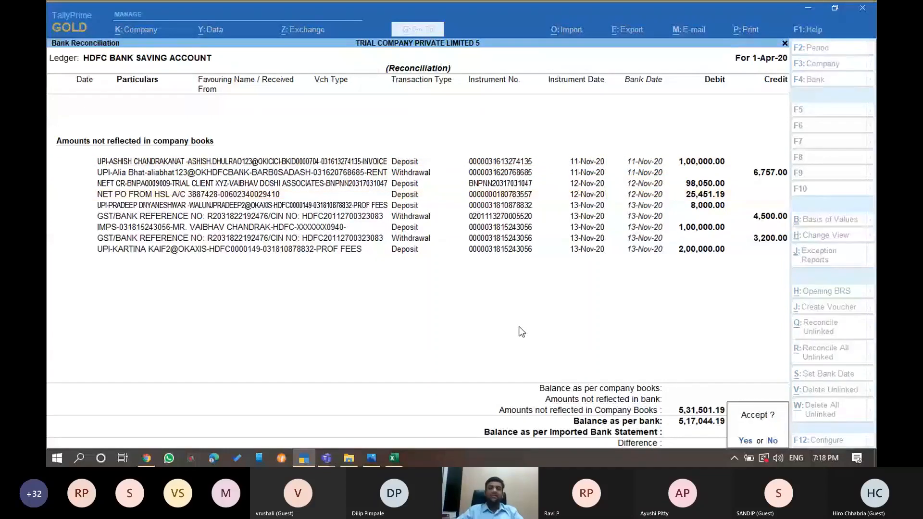
key(y)
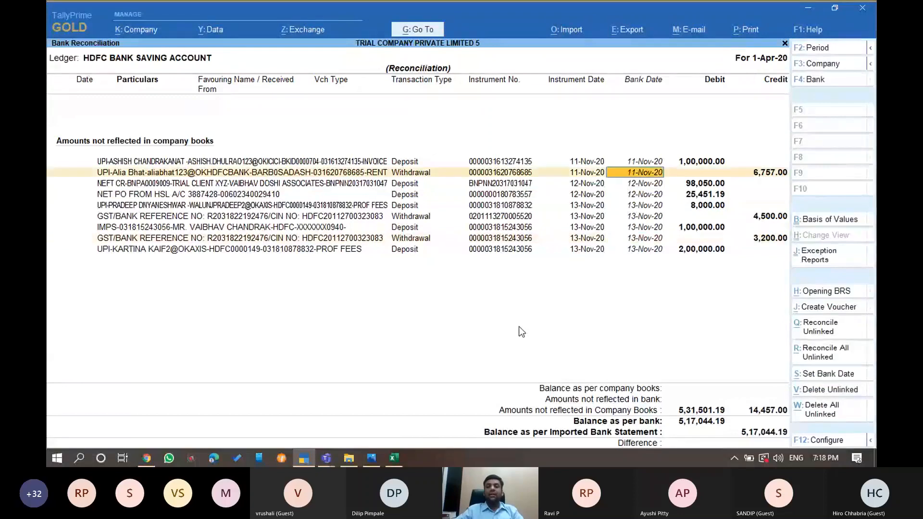
key(Up)
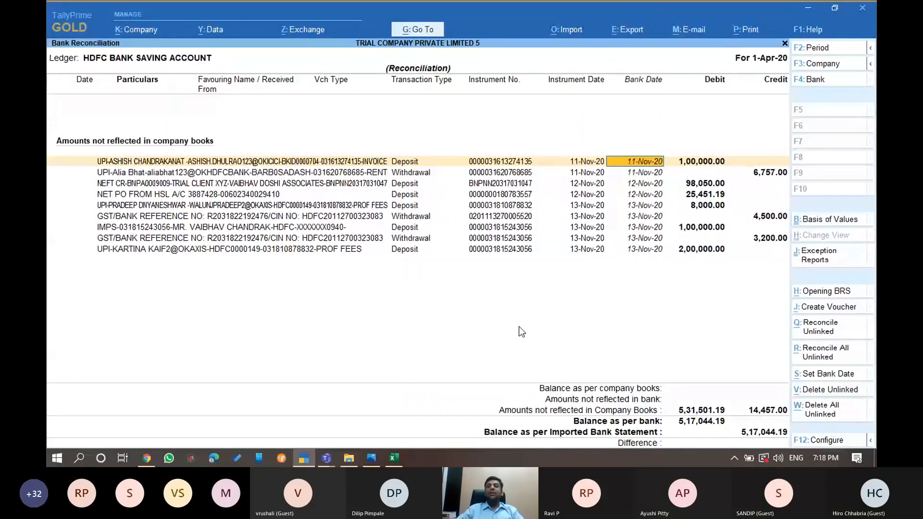
key(Down)
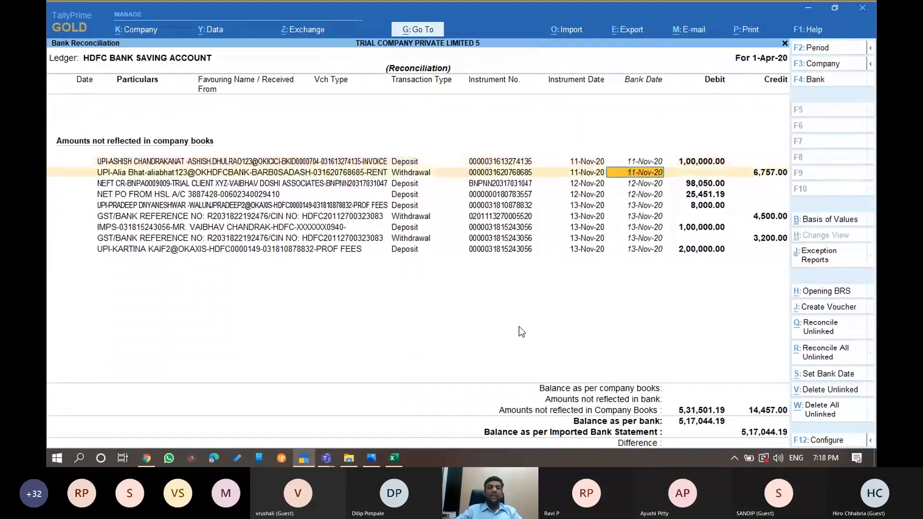
key(Page_Down)
key(Up)
key(Up)
key(Up)
key(Up)
key(Up)
key(Up)
key(Up)
key(Up)
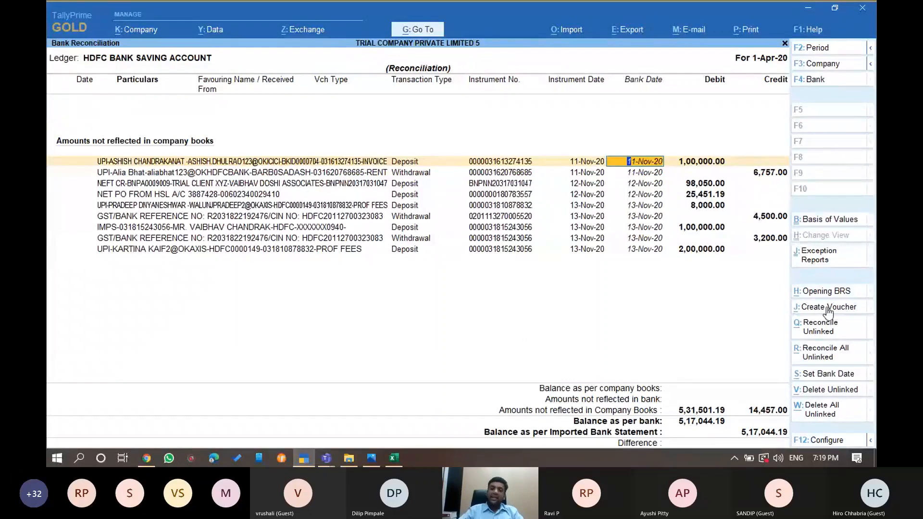
From a new receipt voucher, create a ledger for the depositor under Sundry Debtors
click(859, 317)
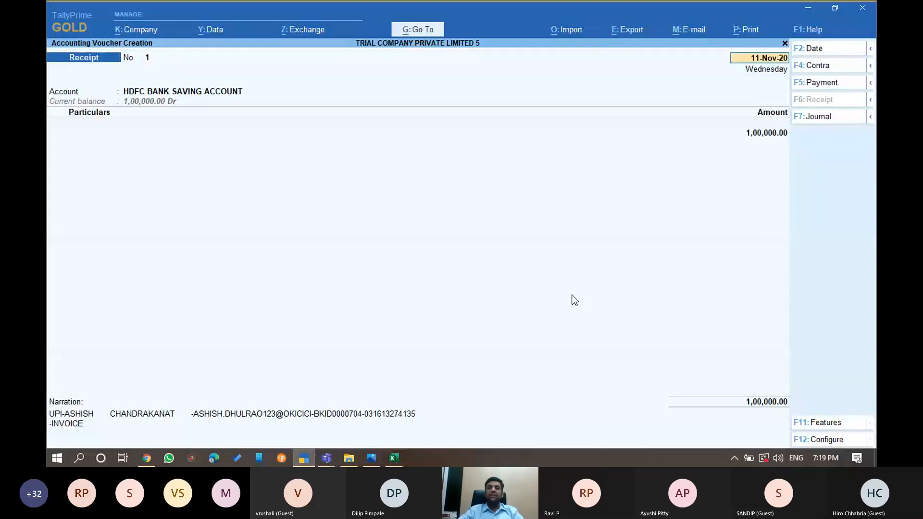
key(Return)
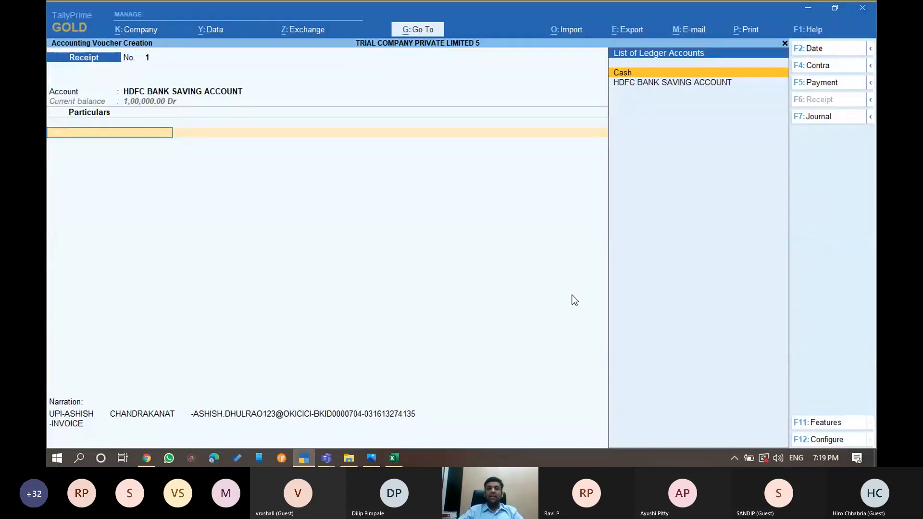
key(alt)
key(alt+c)
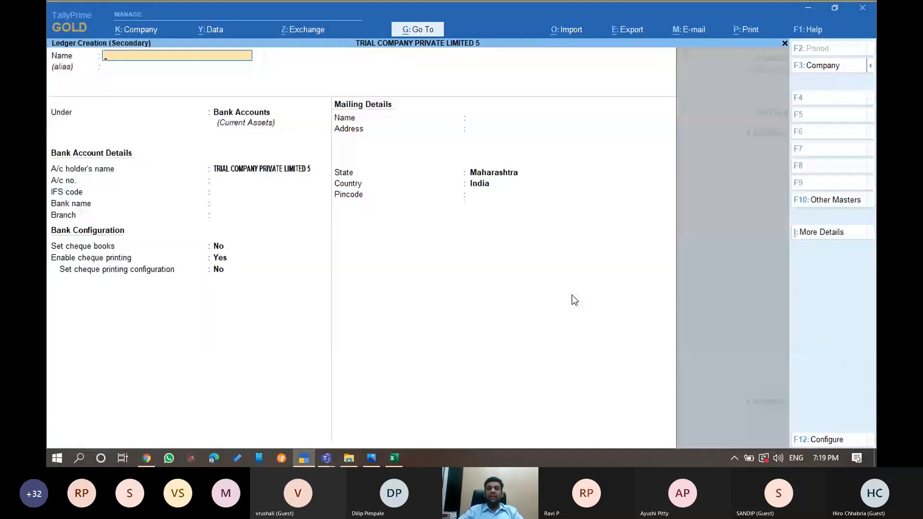
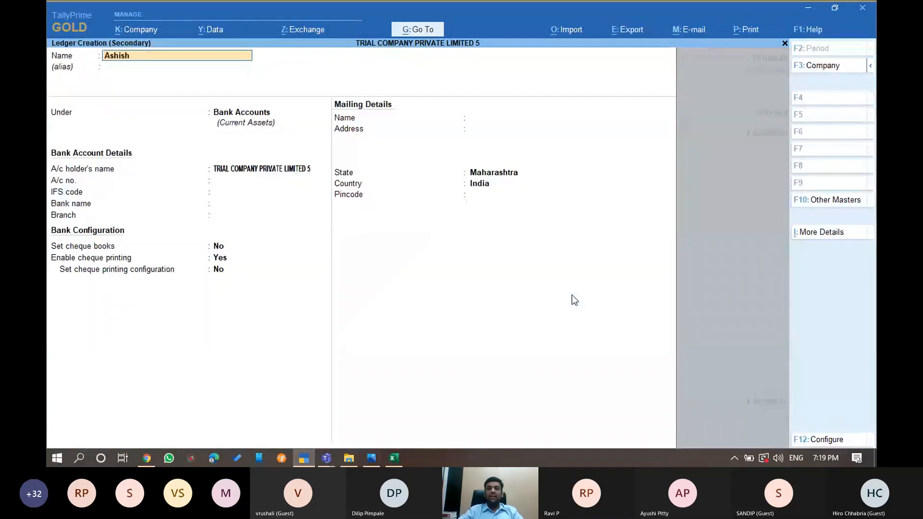
key(Return)
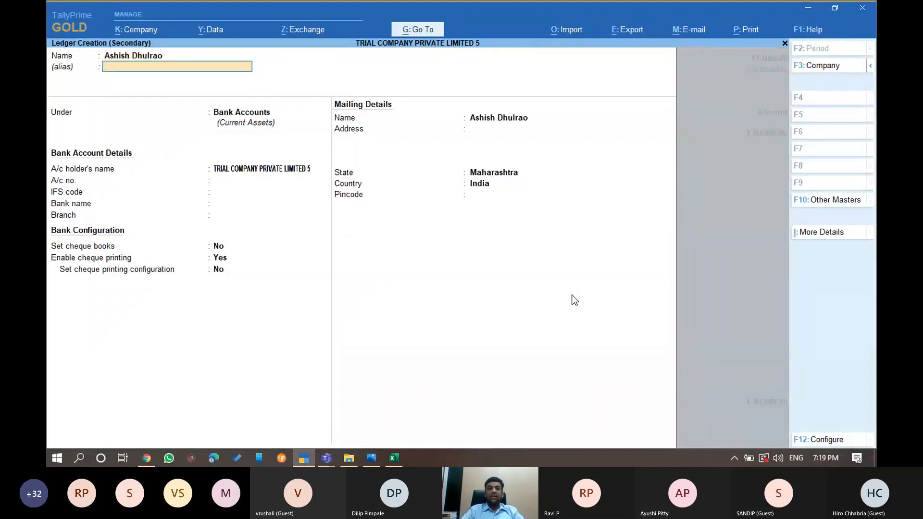
key(Return)
text(Sund)
key(Down)
key(Return)
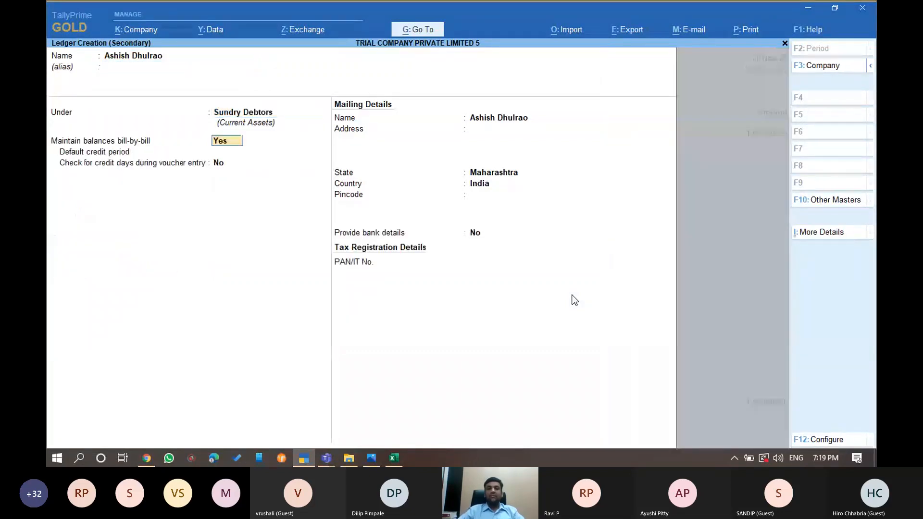
key(ctrl+a)
Book the 1,00,000.00 UPI deposit as a receipt from the depositor's ledger and save it
key(BackSpace)
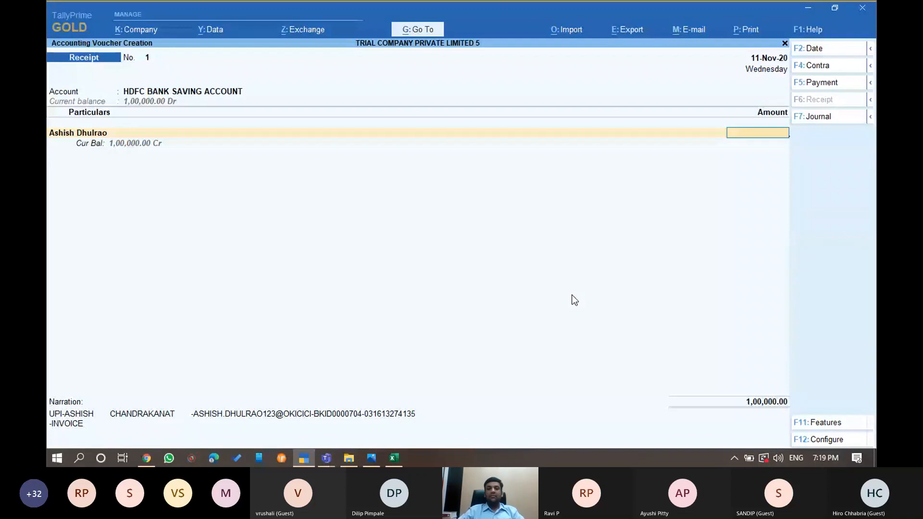
key(ctrl+a)
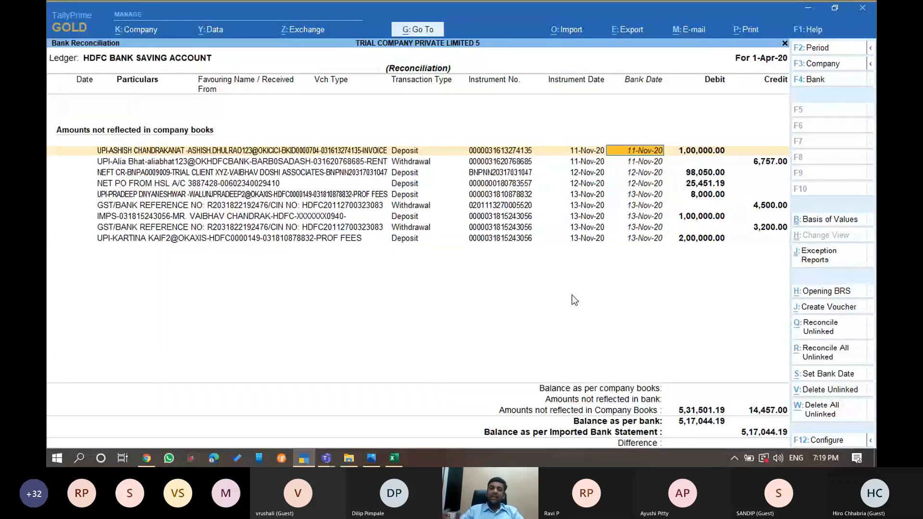
key(alt+j)
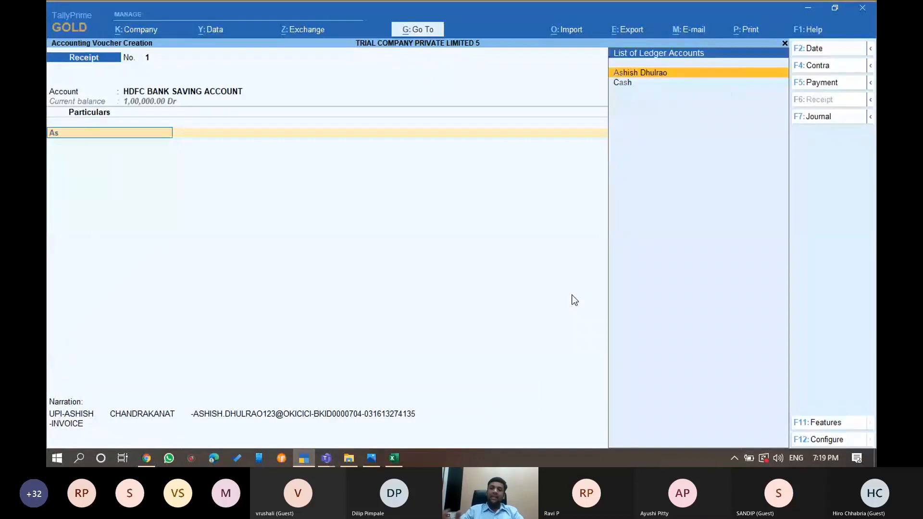
key(Return)
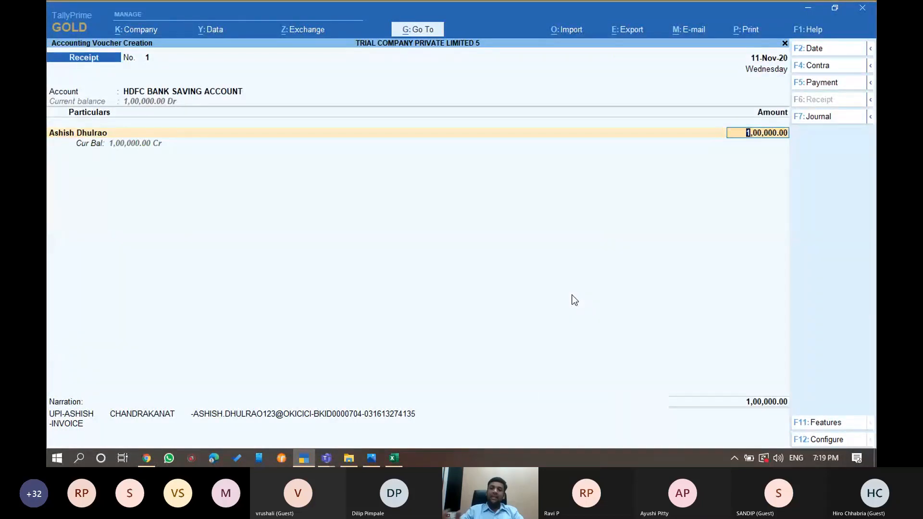
key(ctrl)
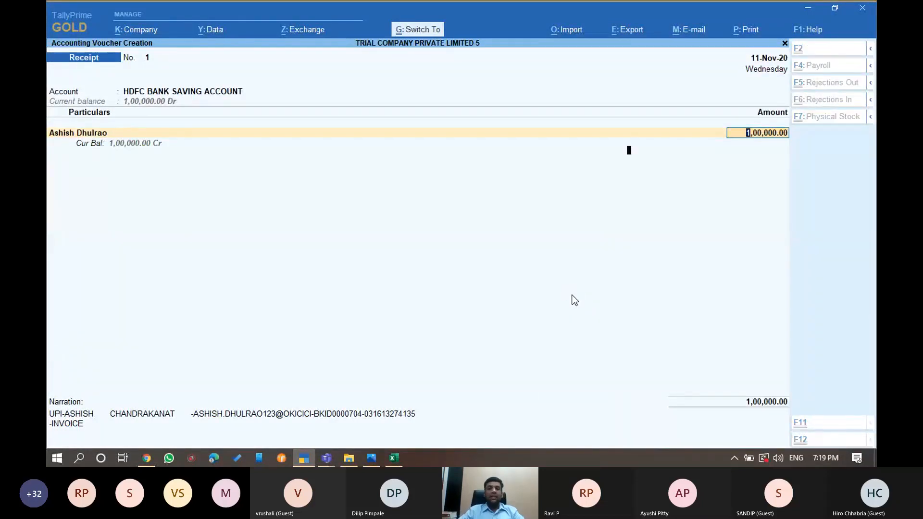
key(ctrl+a)
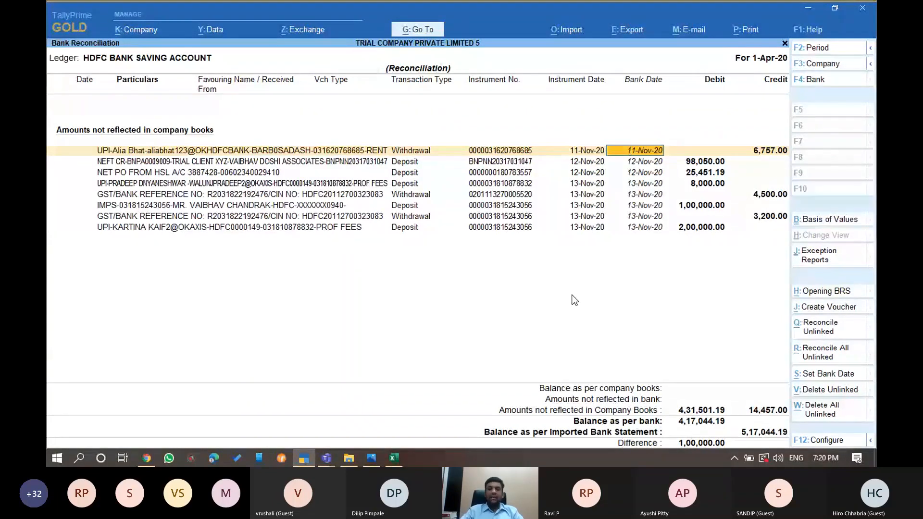
From a payment voucher, create a ledger for the rent payee under Sundry Creditors
key(alt+j)
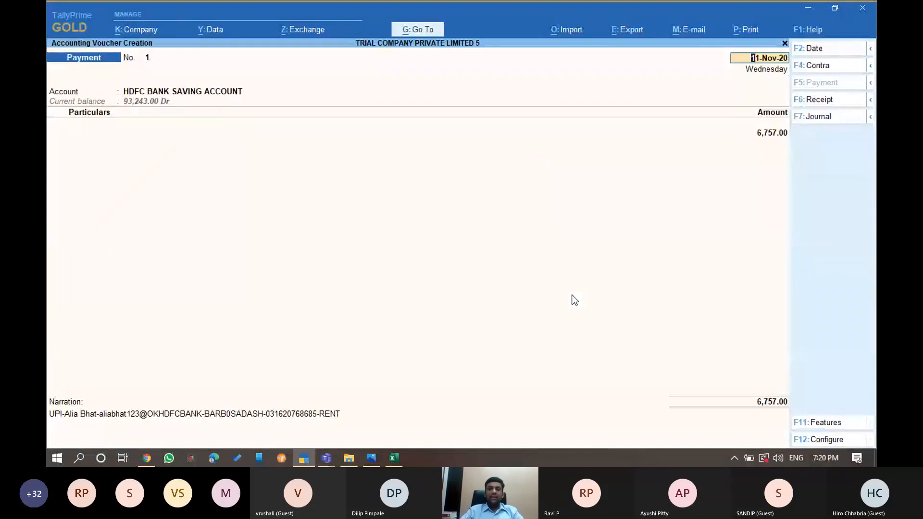
key(Return)
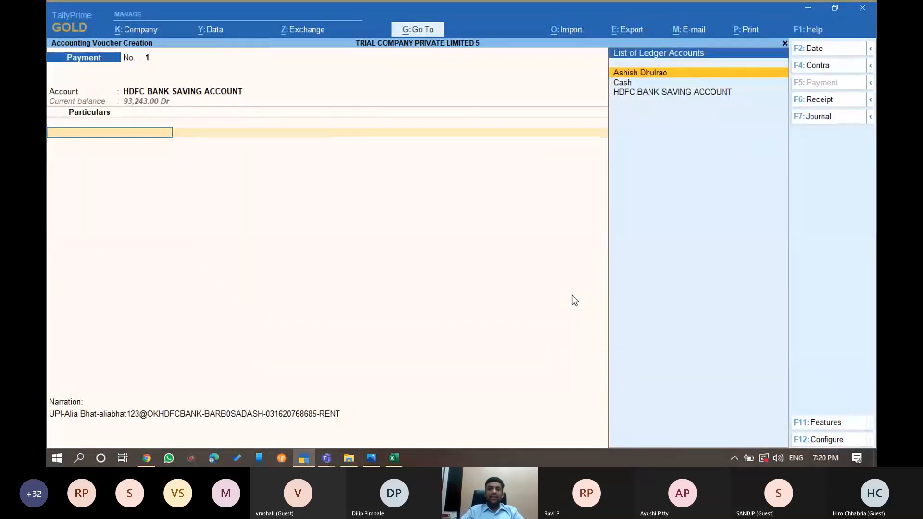
key(alt+c)
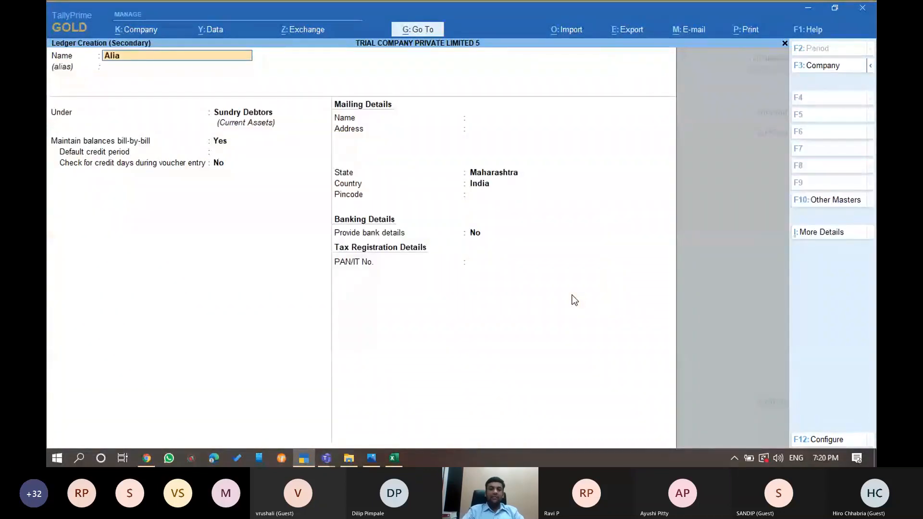
key(Return)
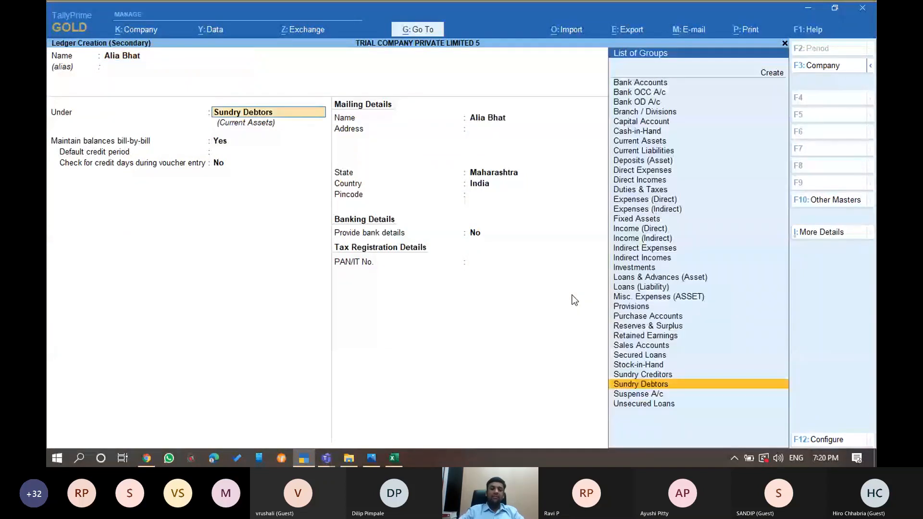
text(Sundr)
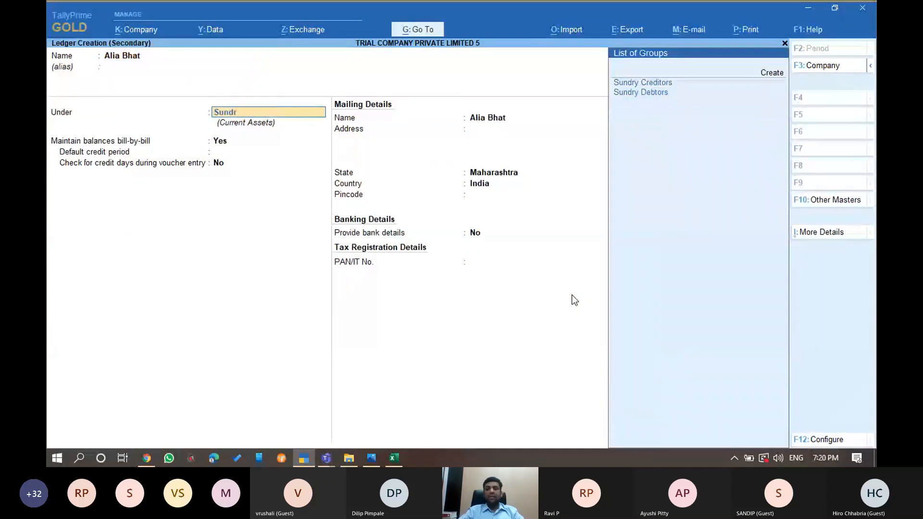
key(Return)
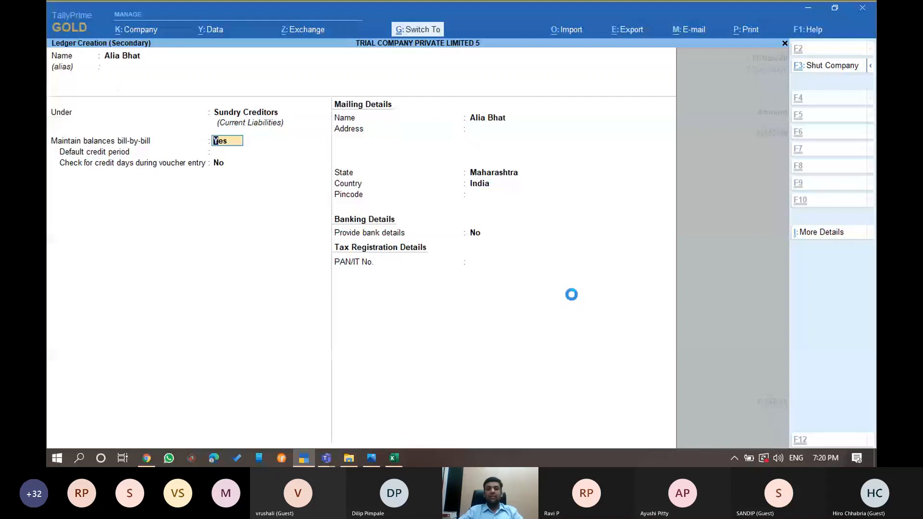
key(ctrl+a)
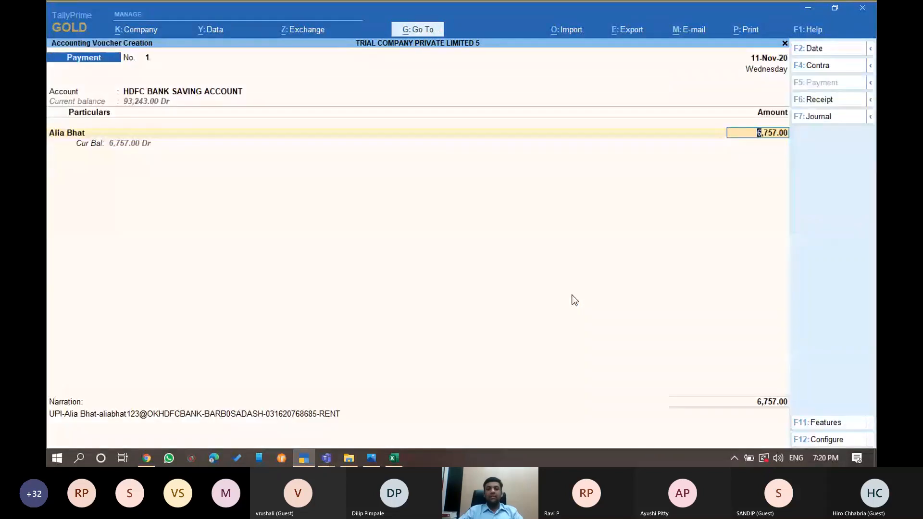
key(ctrl+a)
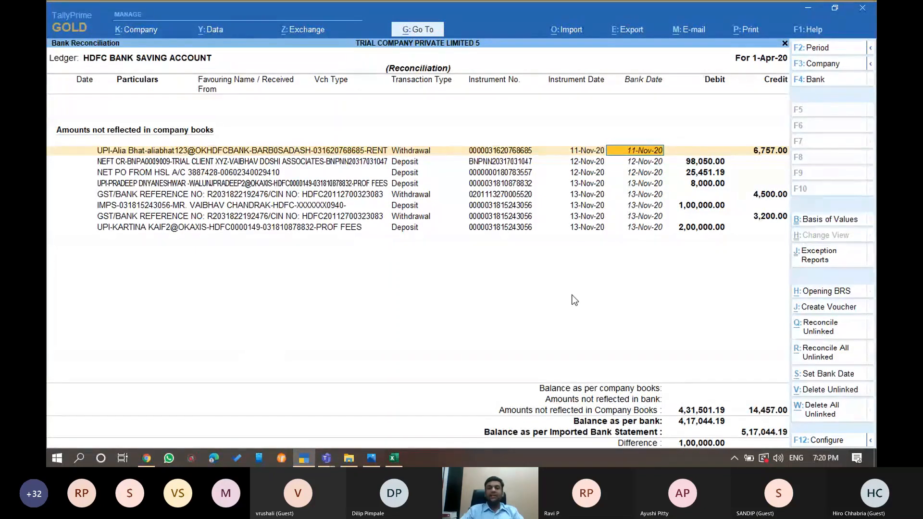
Save the 6,757.00 rent payment to the payee's ledger, accepting bill-wise and bank allocations
key(alt+j)
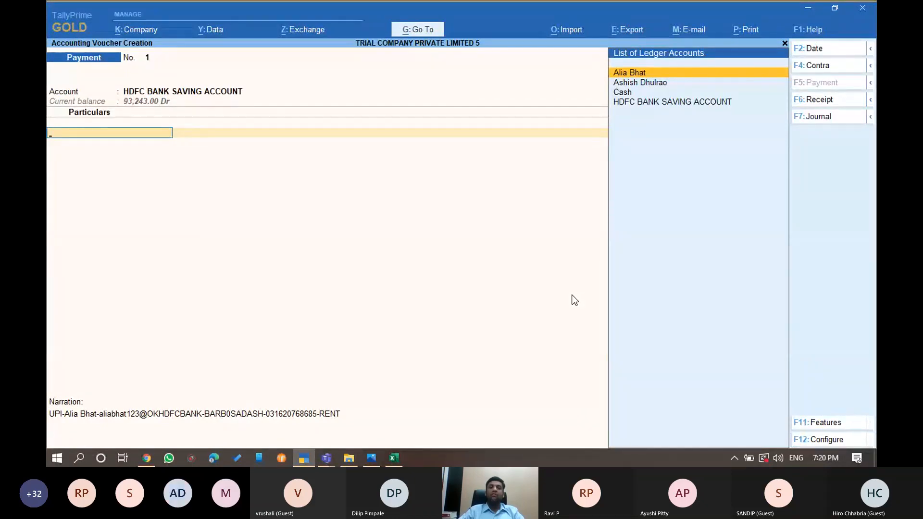
key(Return)
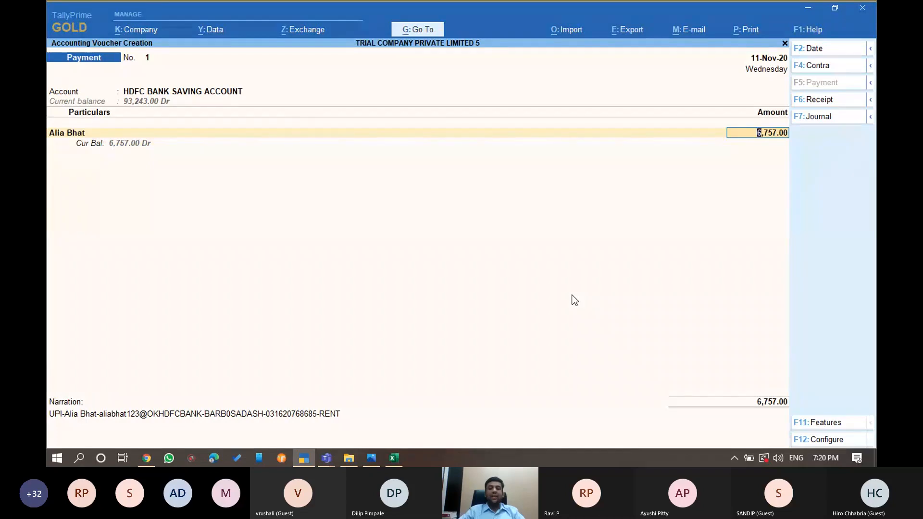
key(Return)
key(Return)
key(Return)
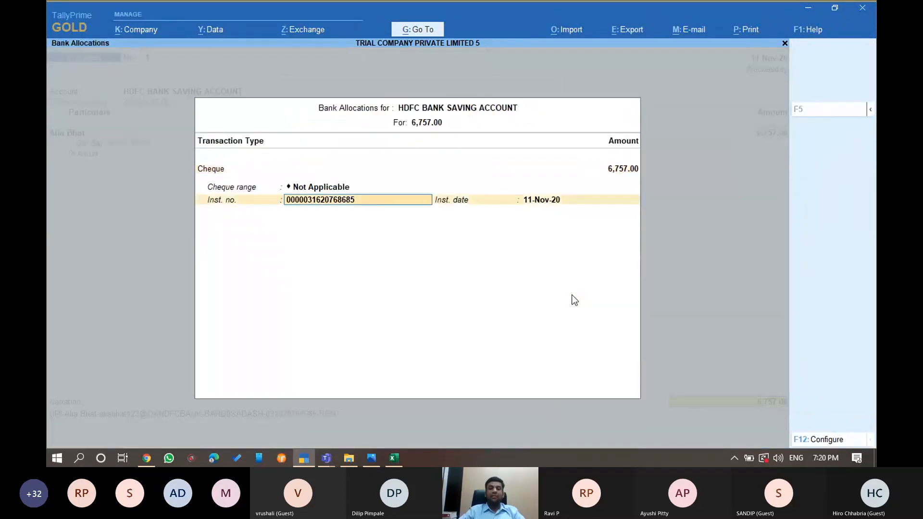
key(ctrl+a)
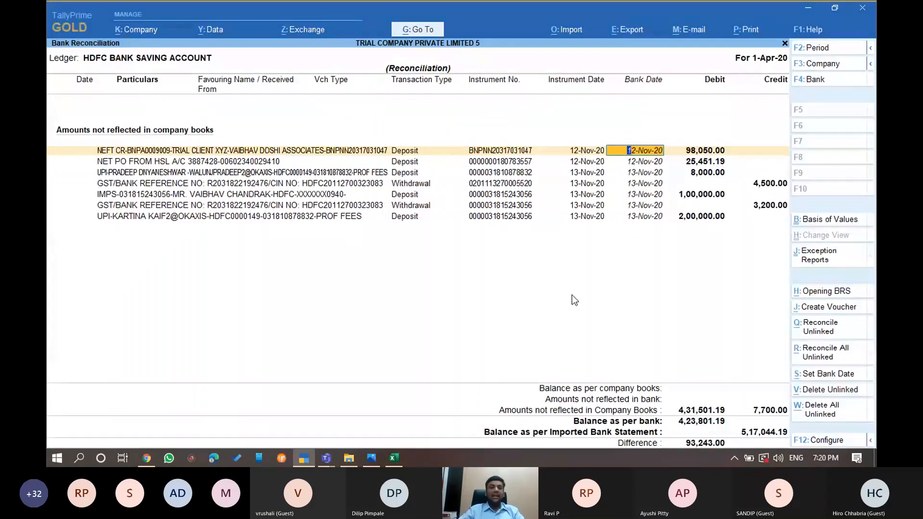
Create the Trial Client XYZ ledger under Sundry Debtors from a receipt voucher
key(alt)
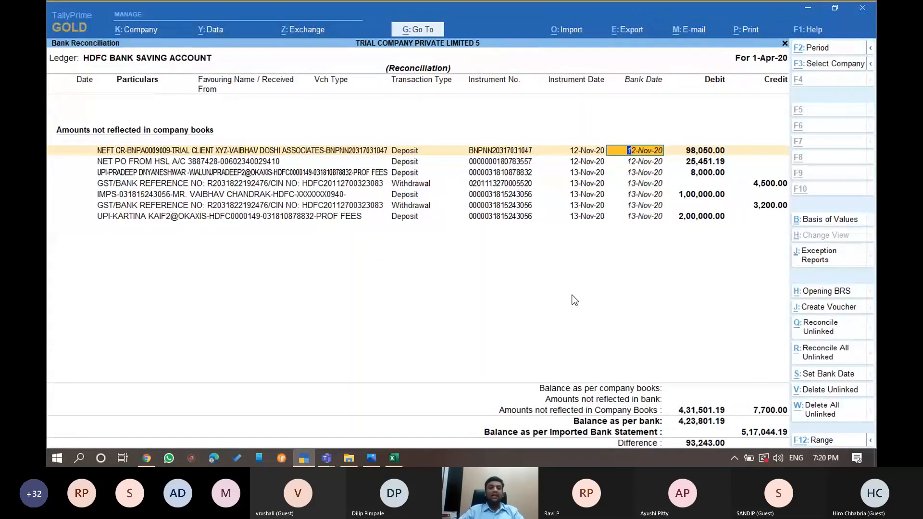
key(alt+j)
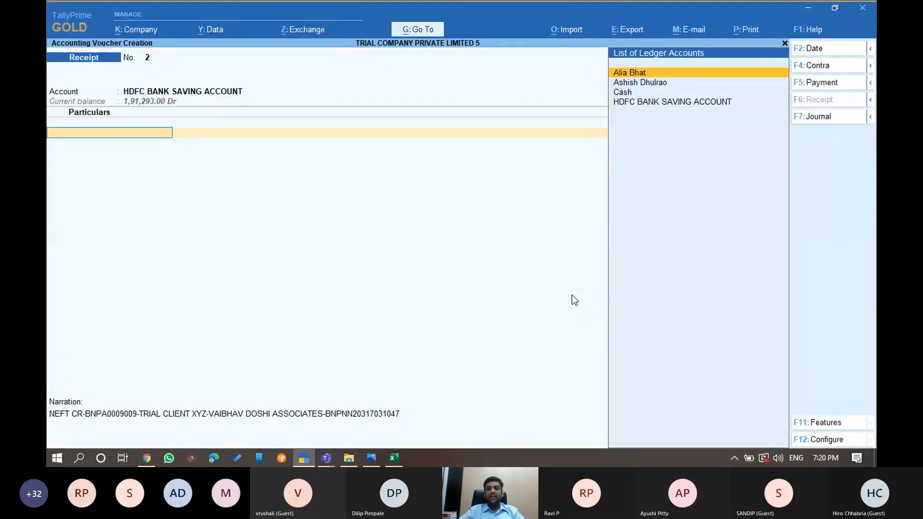
key(alt+c)
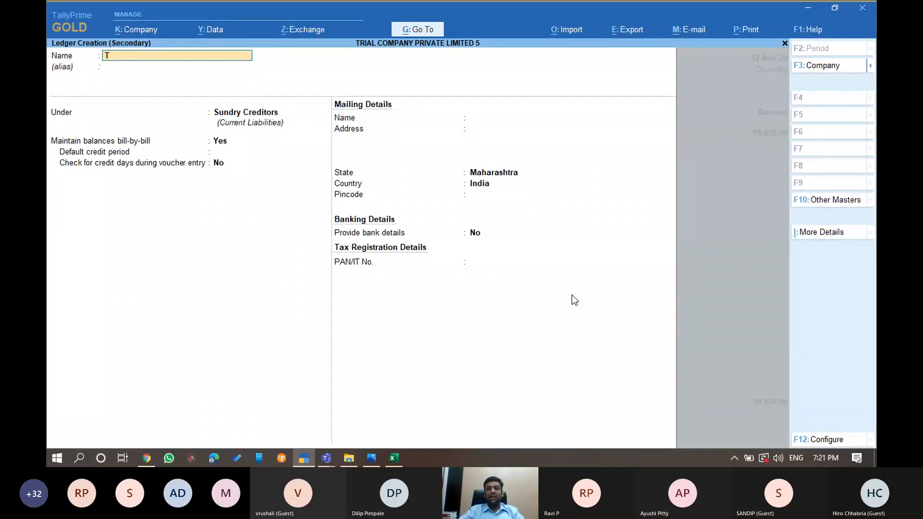
text(Trial Client XYZ)
key(Return)
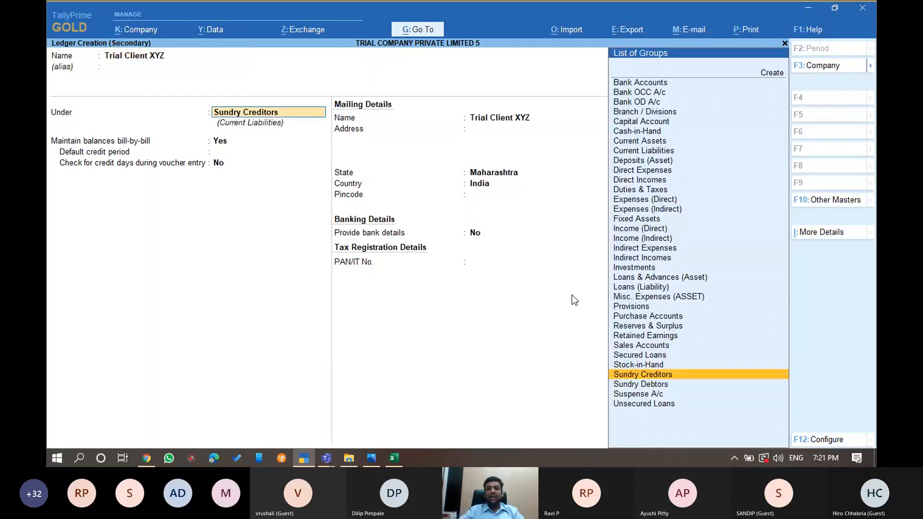
key(Down)
key(Return)
key(ctrl+a)
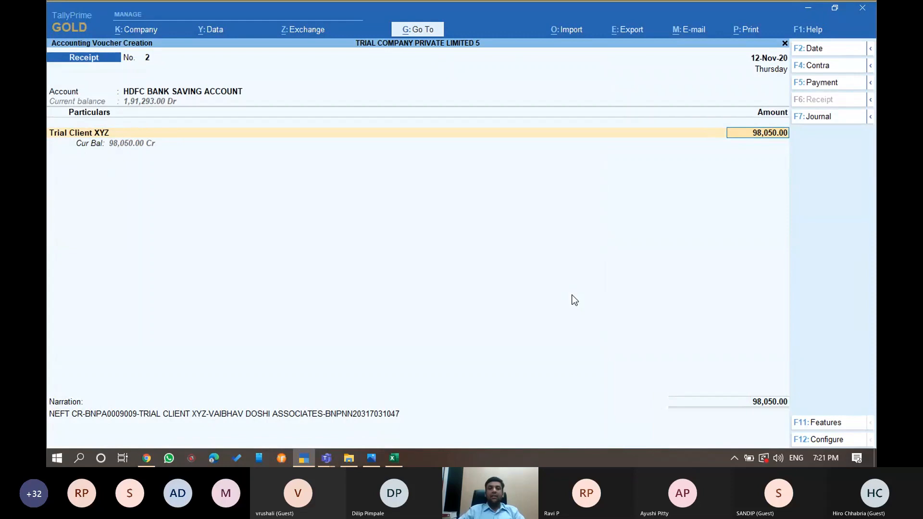
key(ctrl+a)
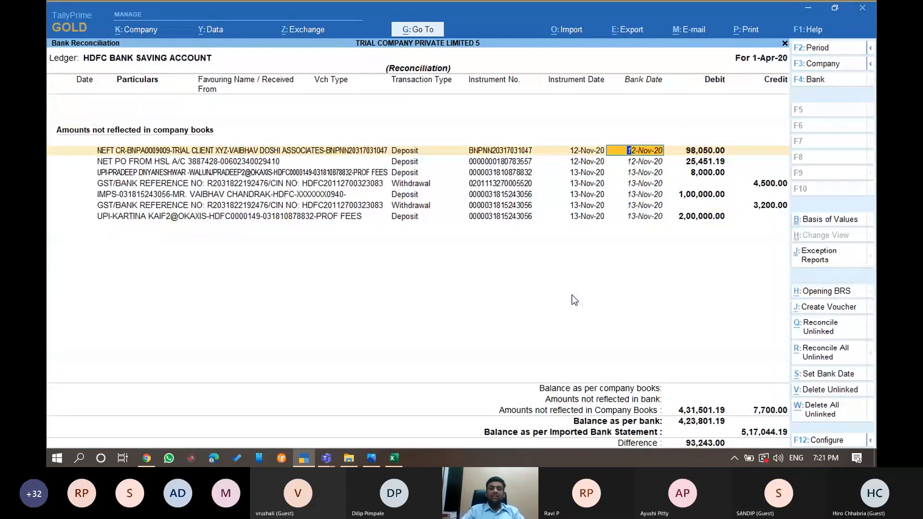
Save a 98,050 receipt from Trial Client XYZ into the HDFC account
key(alt+j)
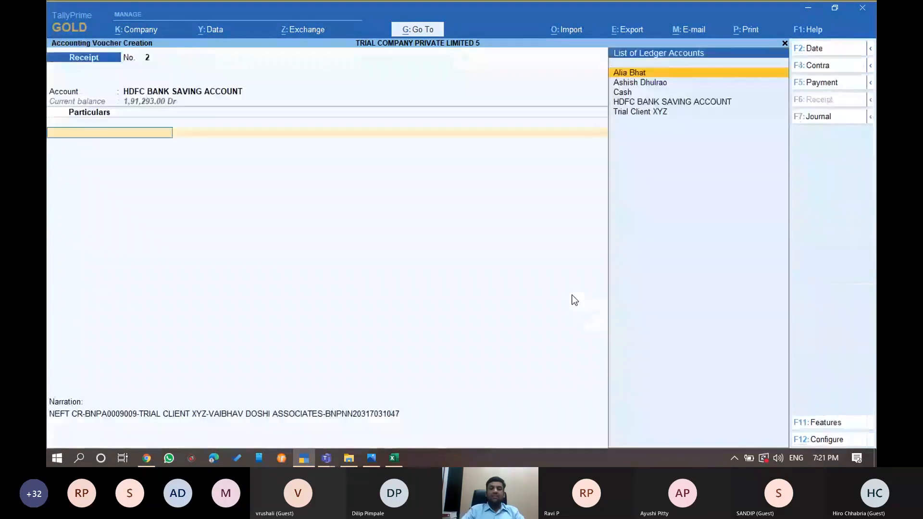
text(Tr)
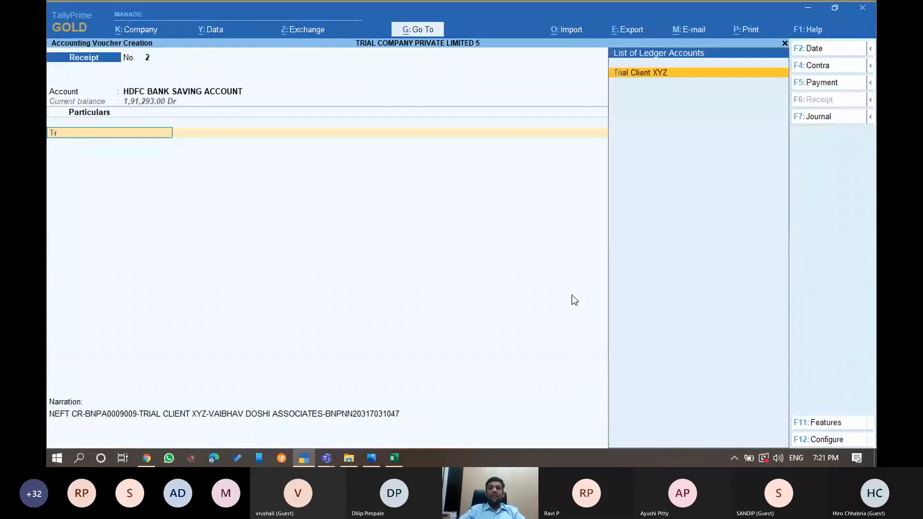
key(Return)
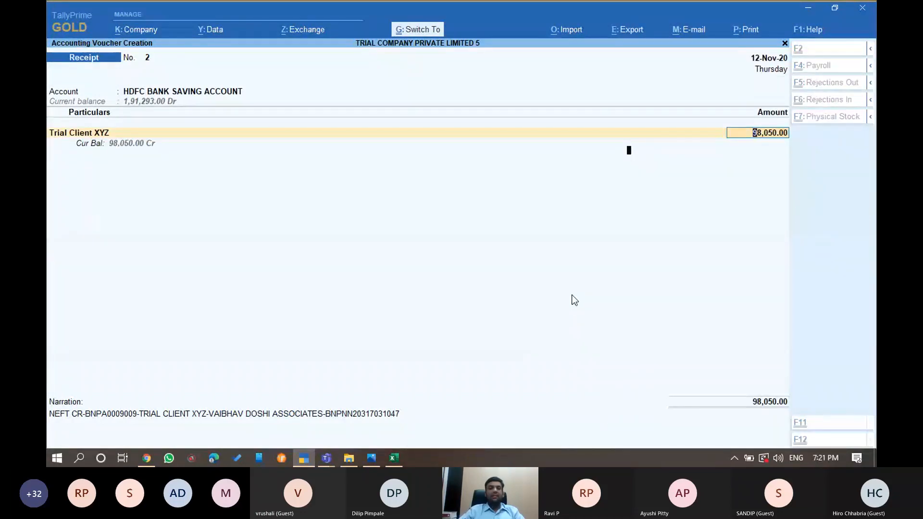
key(ctrl+a)
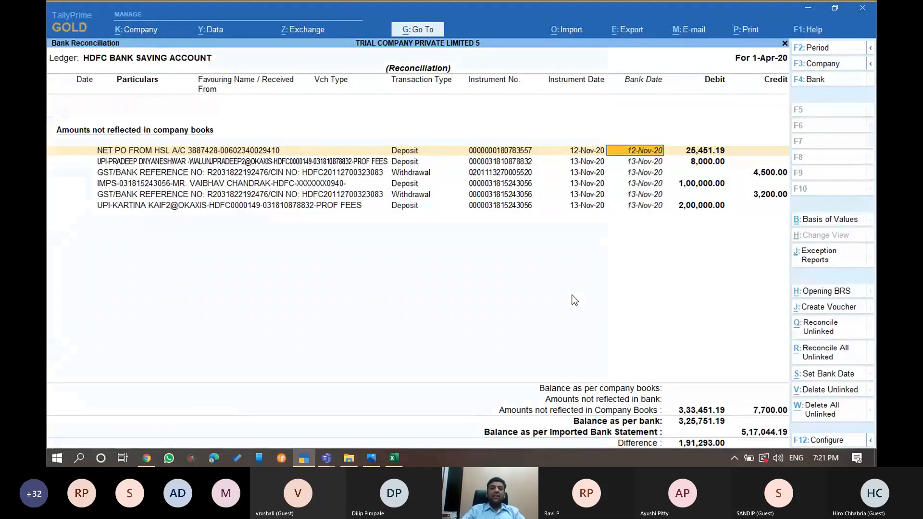
Create an HDFC DMAT Account ledger under the Investments group
key(alt+j)
key(alt+c)
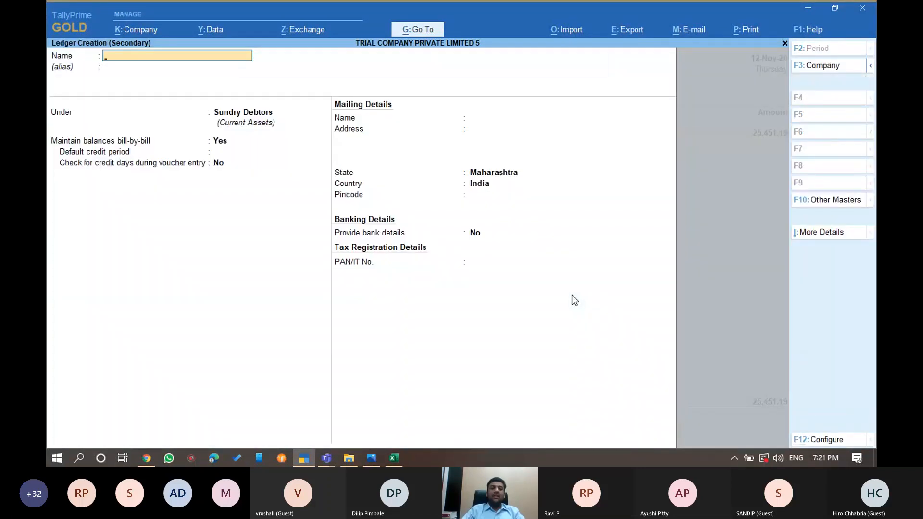
text(HDFC )
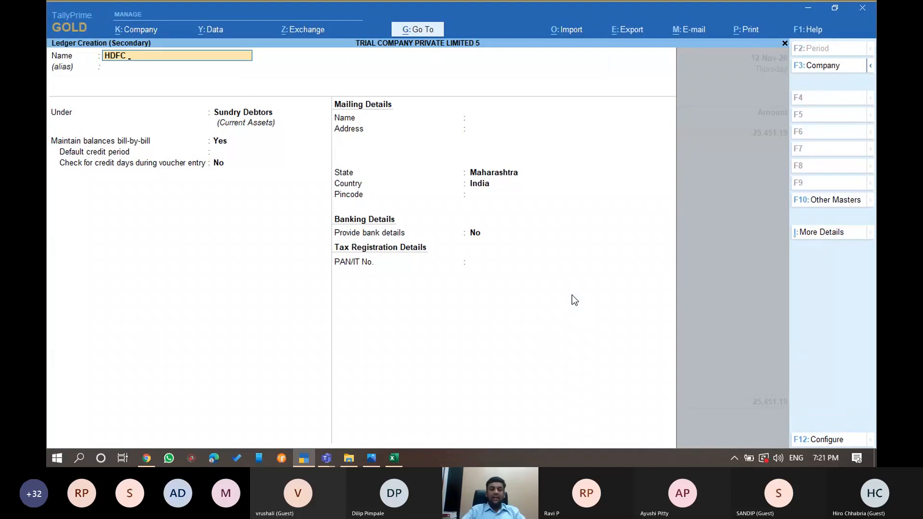
text(DMAT Account)
key(Return)
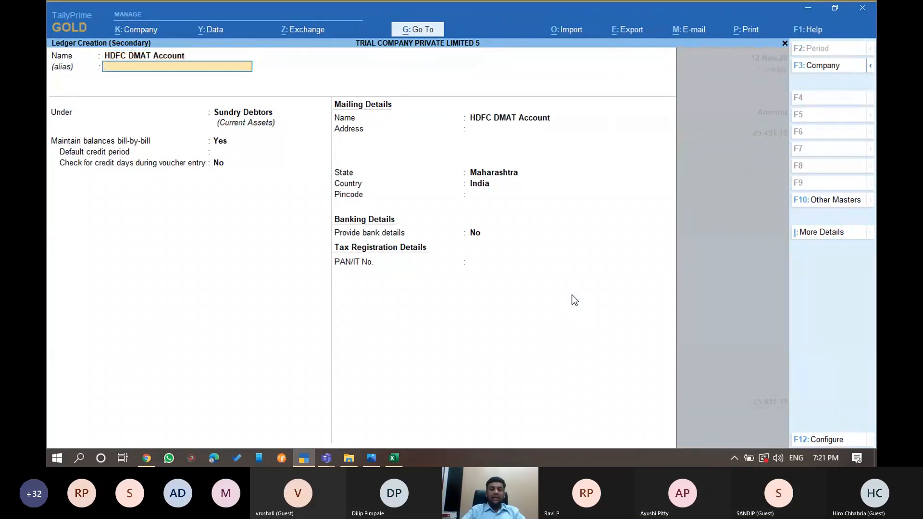
key(Return)
text(Investments)
key(Return)
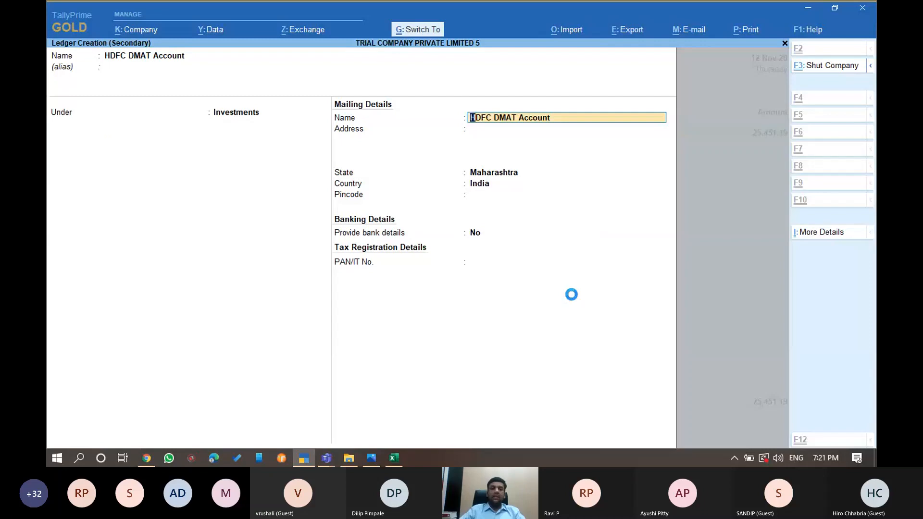
Book the 25,451.19 NET PO deposit as a receipt from HDFC DMAT Account
key(alt+j)
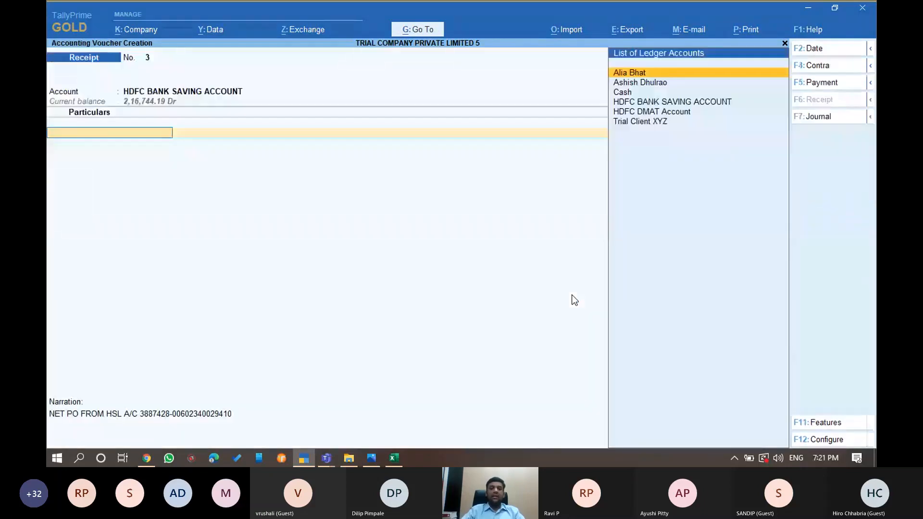
text(Hdfc)
key(Down)
key(Return)
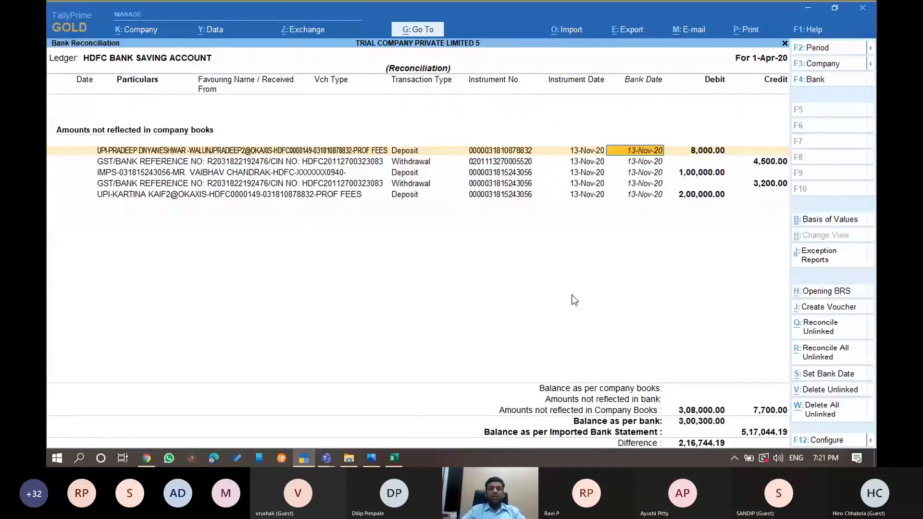
From a receipt voucher, create a ledger for the UPI payer under Sundry Debtors
key(alt+j)
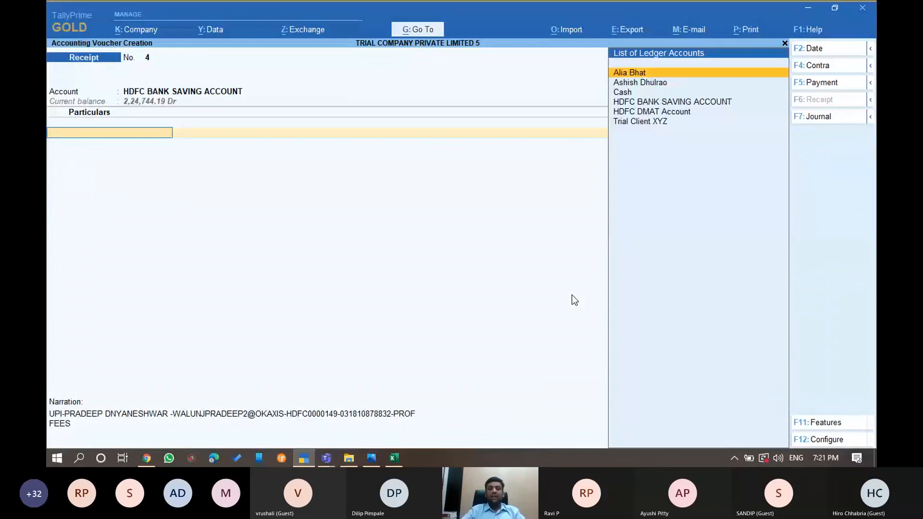
key(alt+c)
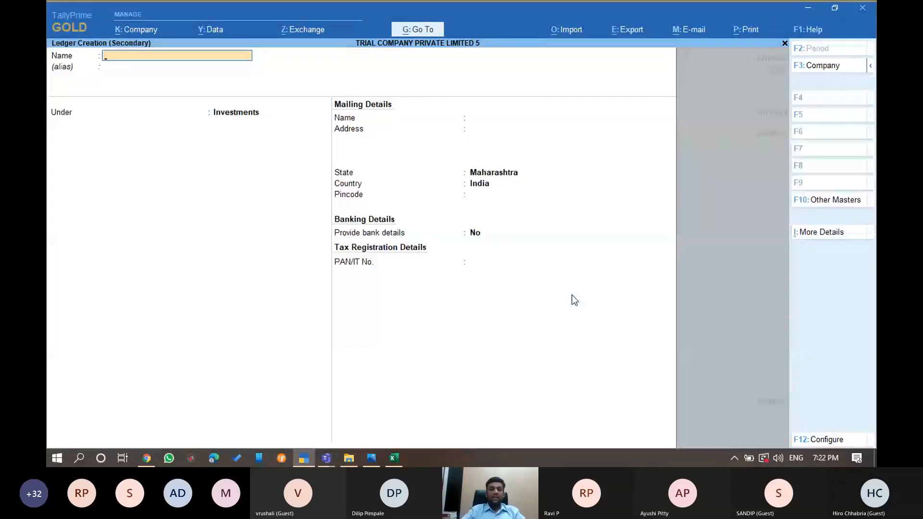
text(Pradeep)
key(Return)
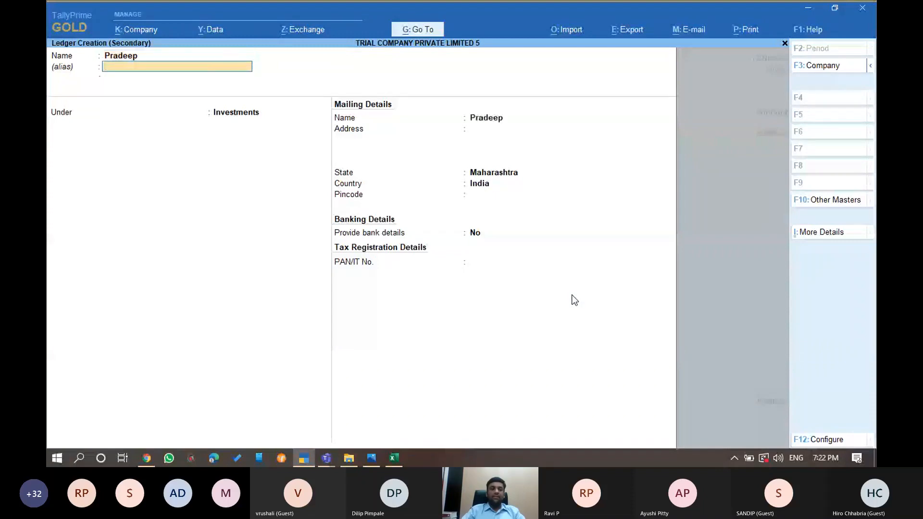
key(Return)
text(Sun)
key(Down)
key(Down)
key(Return)
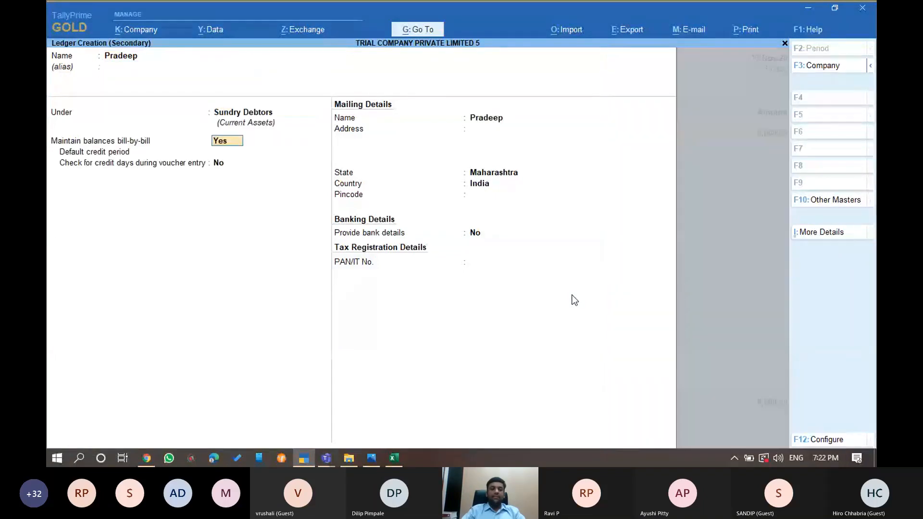
key(ctrl+a)
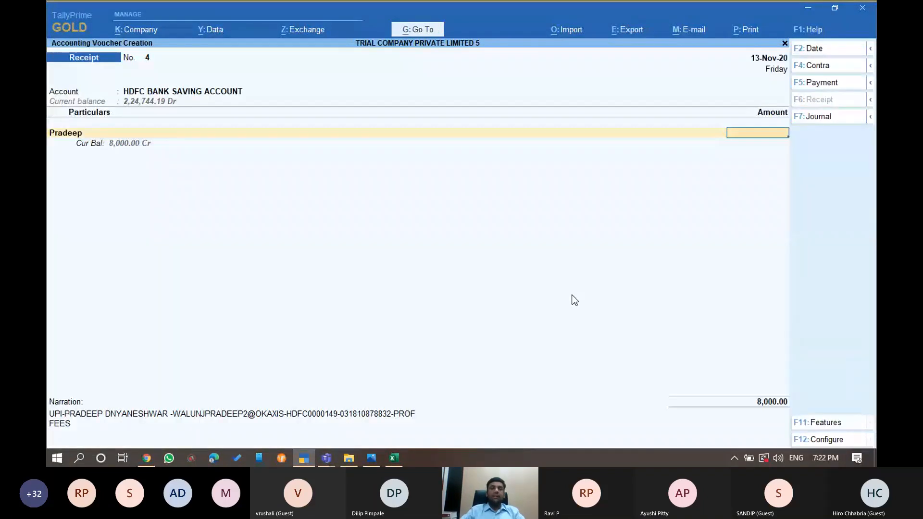
Book the 8,000 UPI receipt against the payer's new ledger
key(Return)
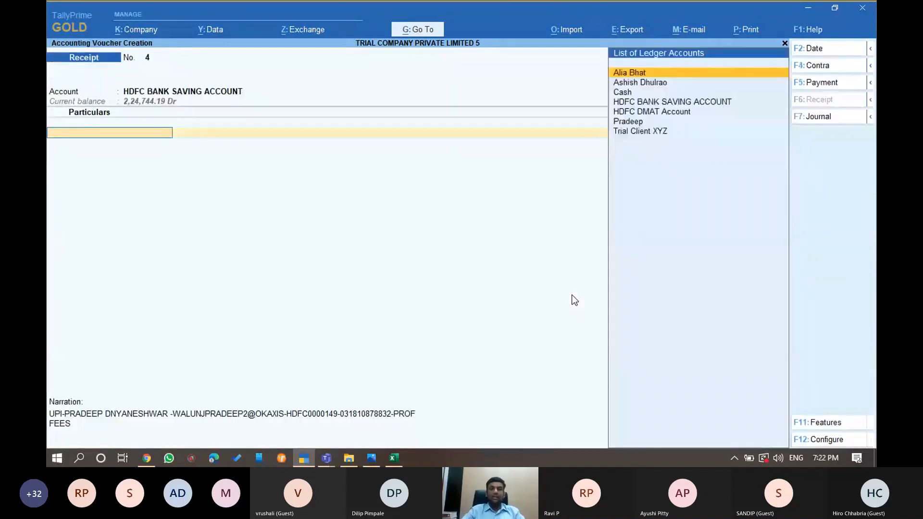
text(Pr)
key(Return)
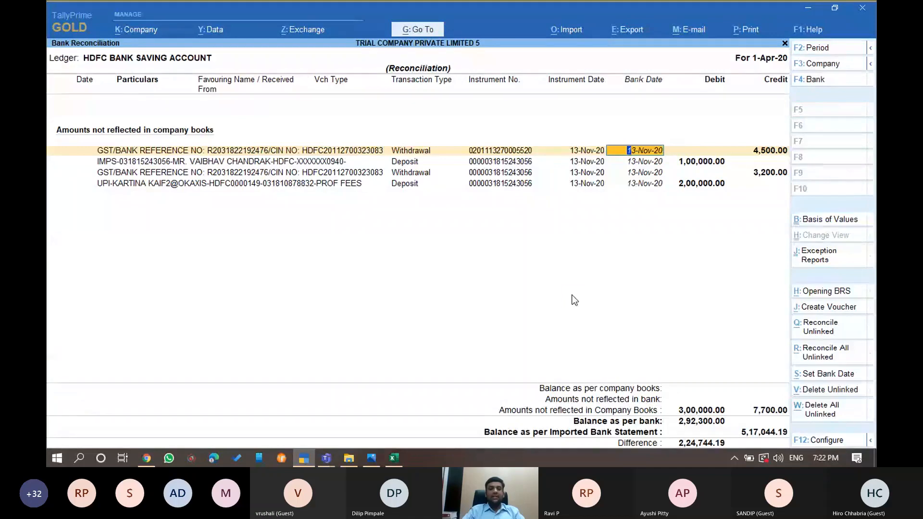
Book the 4,500 withdrawal as a payment to the payer's ledger, then start the 1,00,000 IMPS receipt
key(alt+j)
text(Pr)
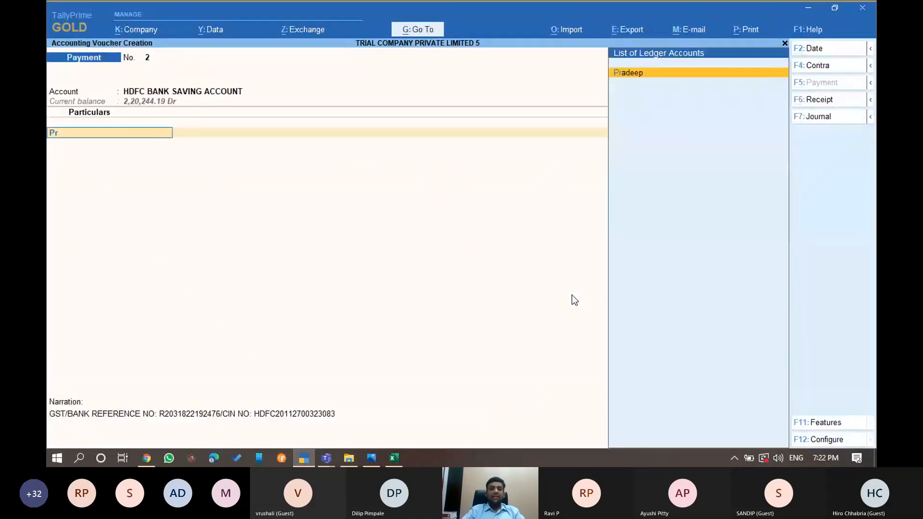
key(Return)
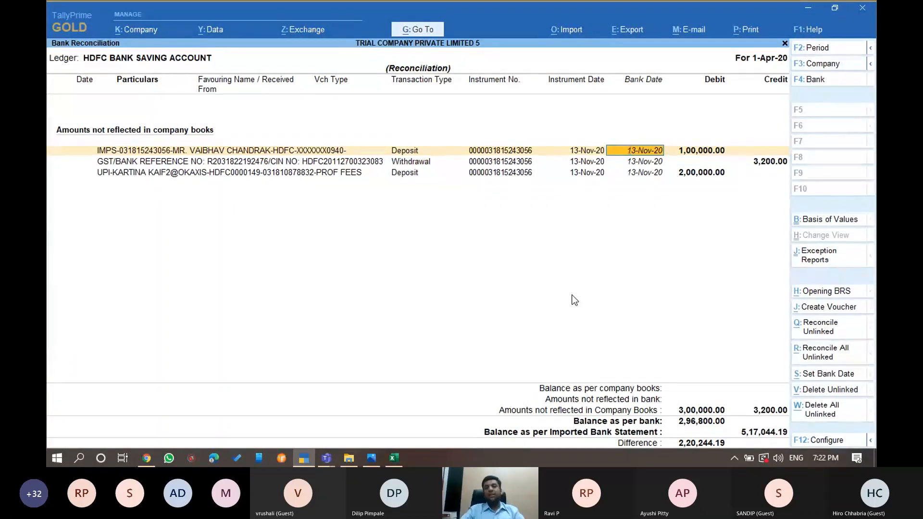
key(alt+j)
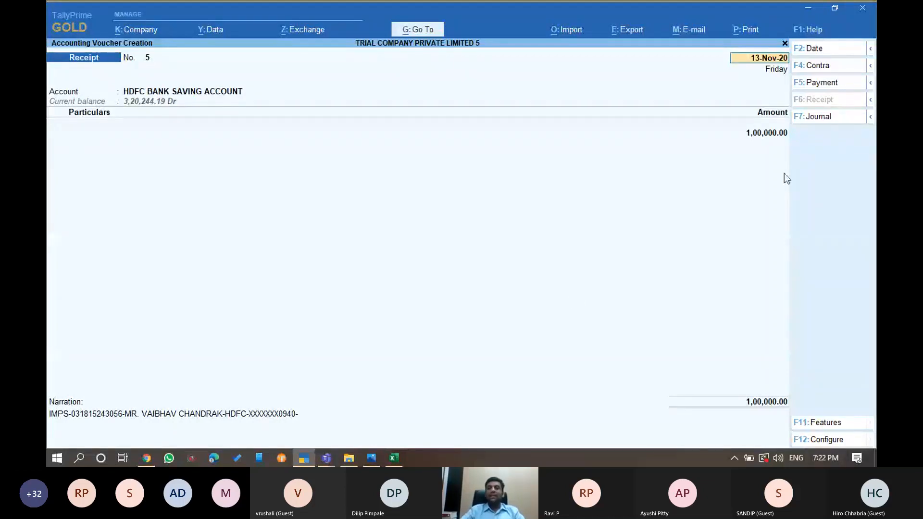
Switch the voucher to Contra and create an IDFC FIRST BANK LIMITED ledger under Bank Accounts
click(820, 70)
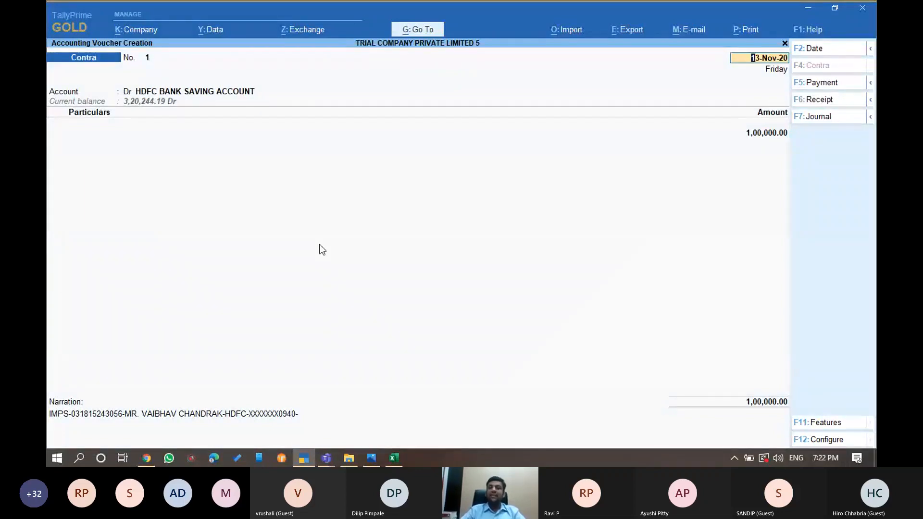
key(Return)
key(Return)
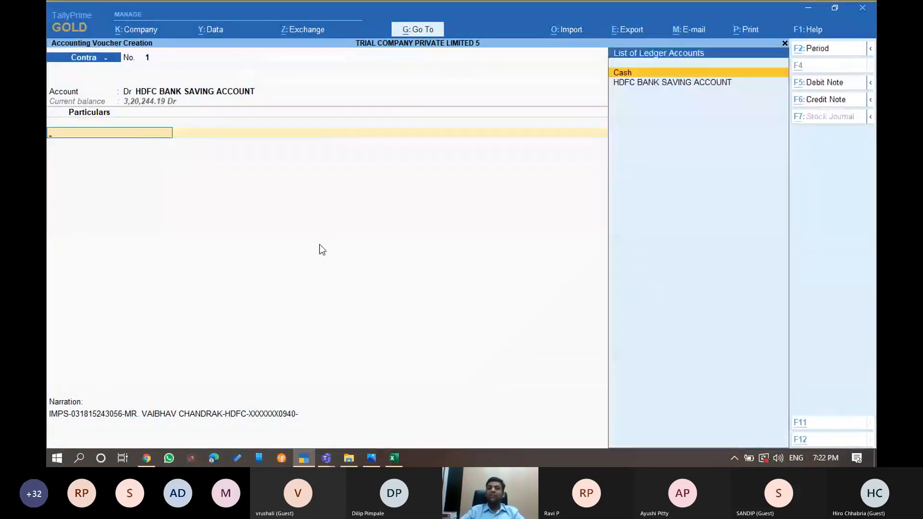
key(alt+c)
text(IDFC FIRS)
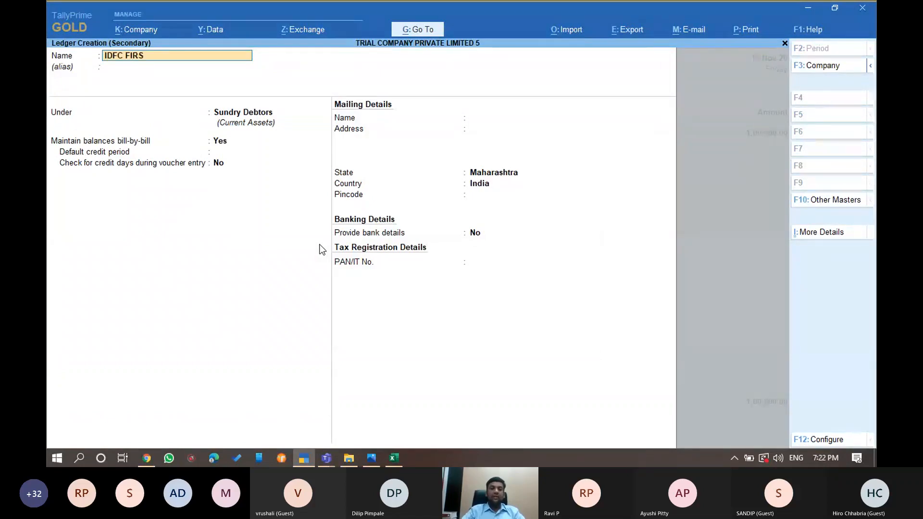
text(T BANK LIMITED)
key(Return)
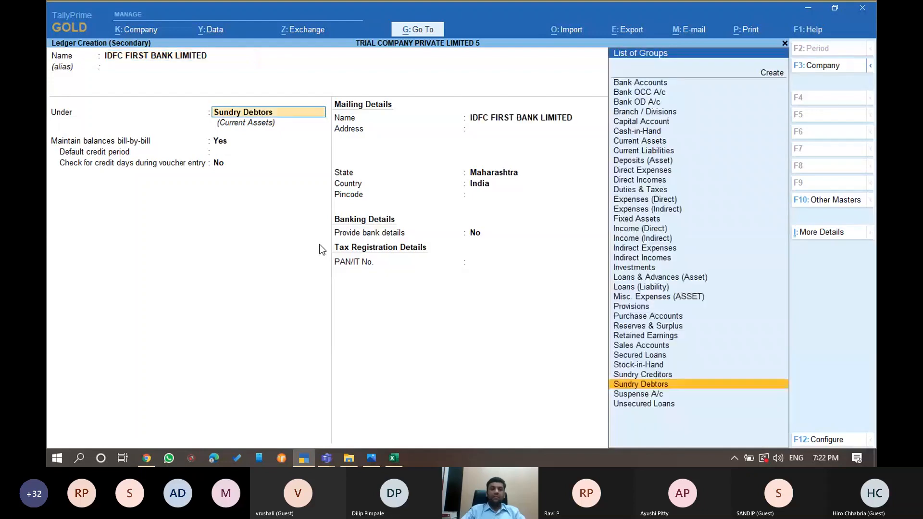
text(bank)
key(Return)
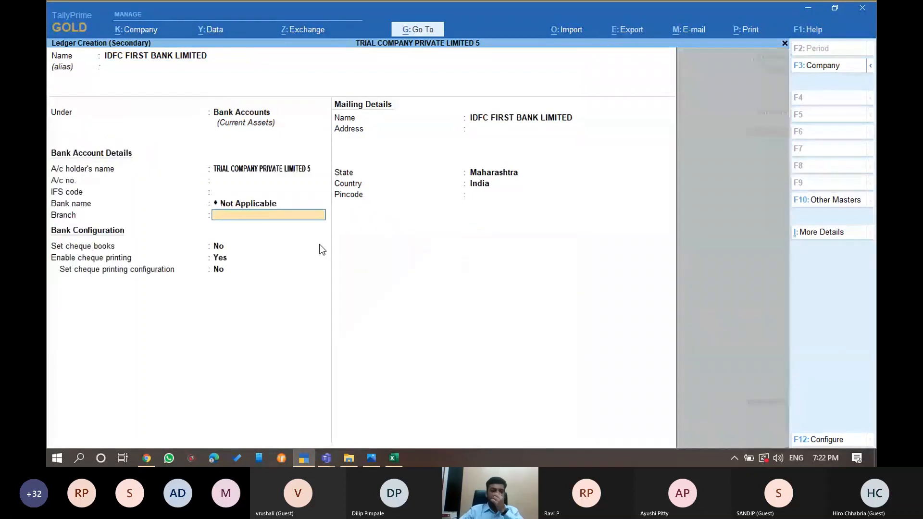
key(Return)
key(Return)
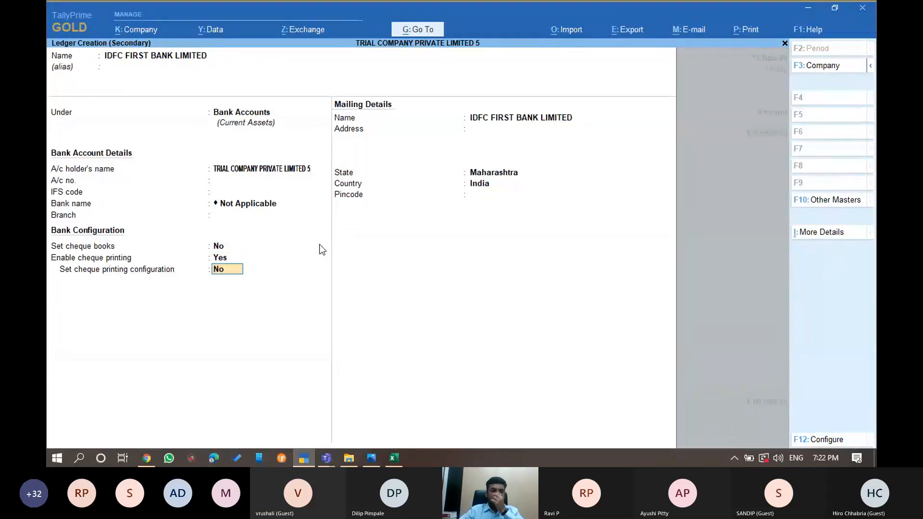
key(BackSpace)
key(BackSpace)
key(BackSpace)
key(BackSpace)
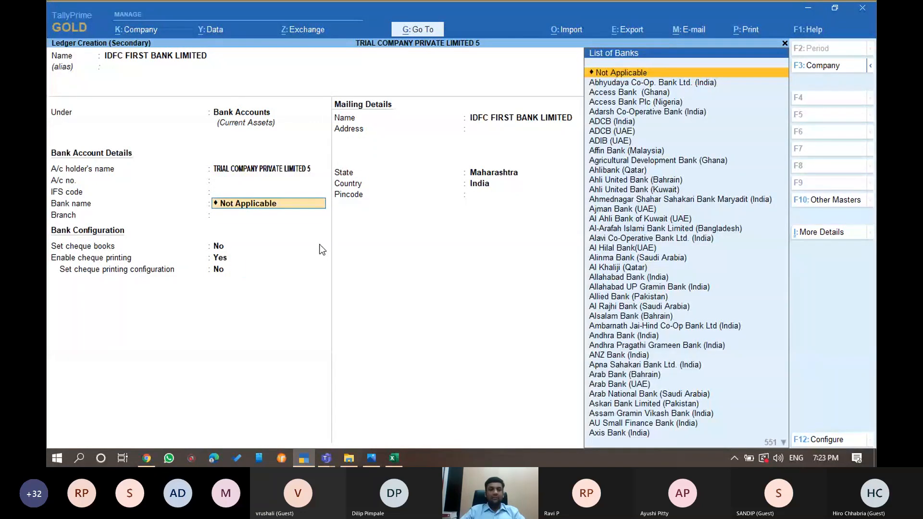
key(Return)
key(Return)
key(Return)
key(Return)
key(Return)
key(Return)
key(Return)
key(ctrl+a)
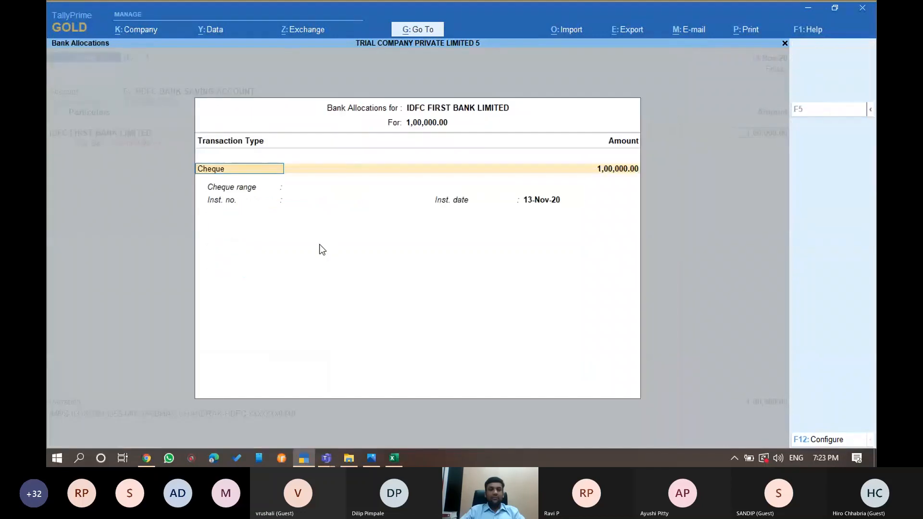
Accept the cheque bank allocation and save the 1,00,000.00 contra into HDFC savings
key(ctrl+a)
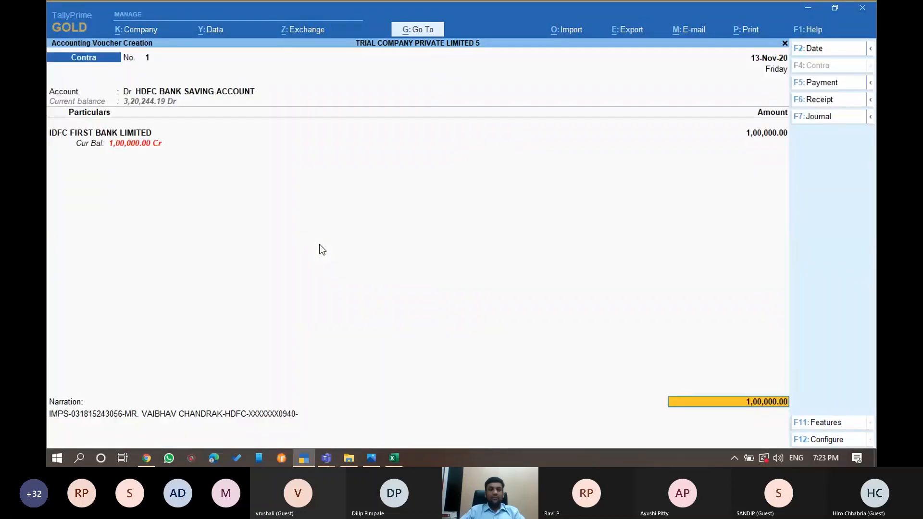
key(Return)
key(ctrl+a)
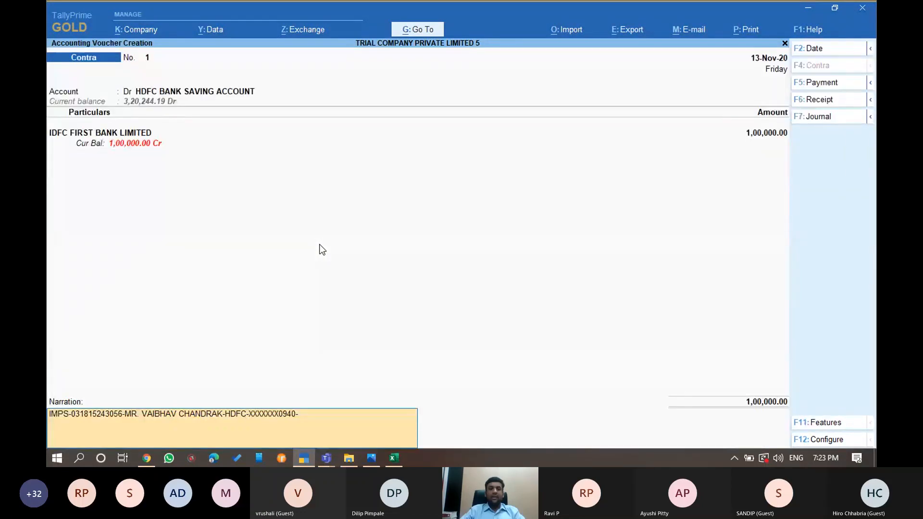
key(Return)
key(Return)
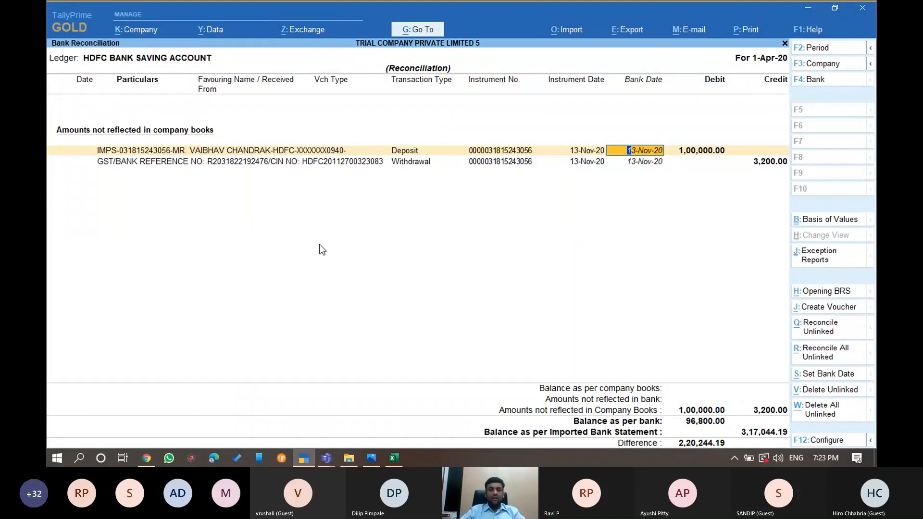
Delete the unlinked 1,00,000 IMPS entry and save a 3,200.00 HDFC payment to the payer's ledger
click(810, 394)
key(y)
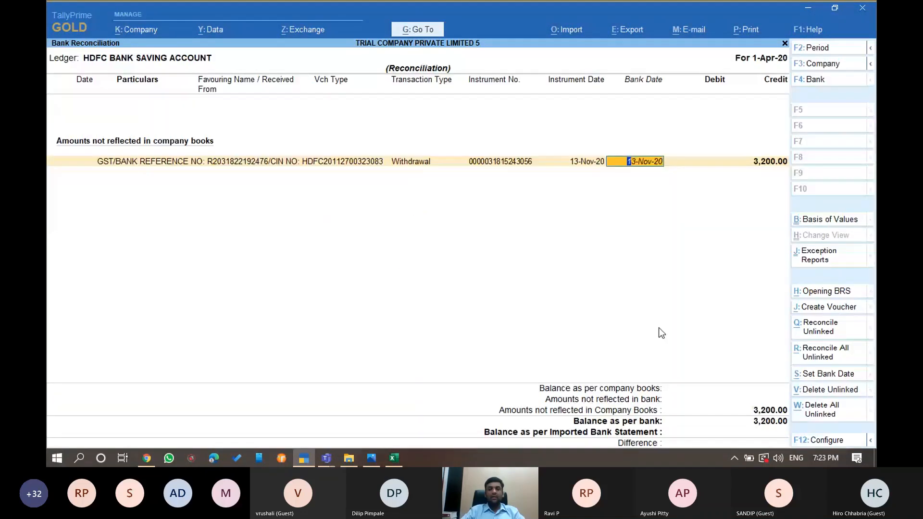
key(alt+j)
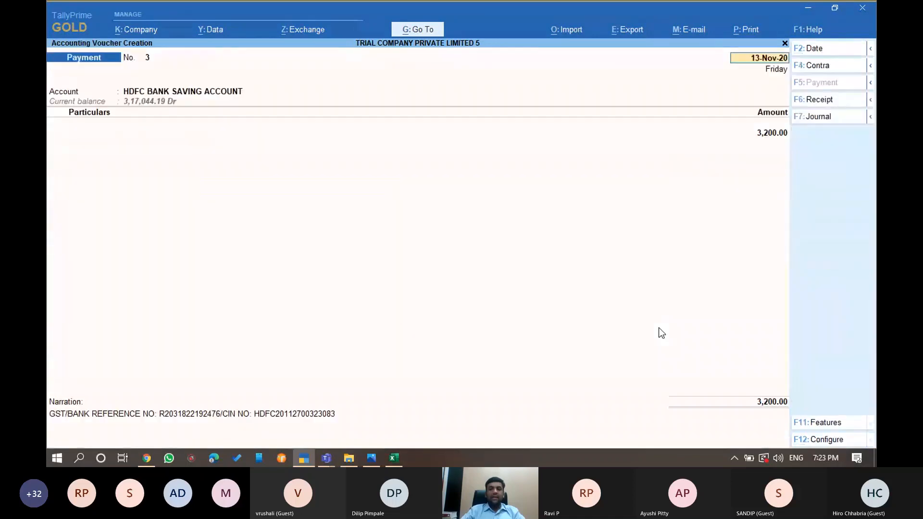
key(Return)
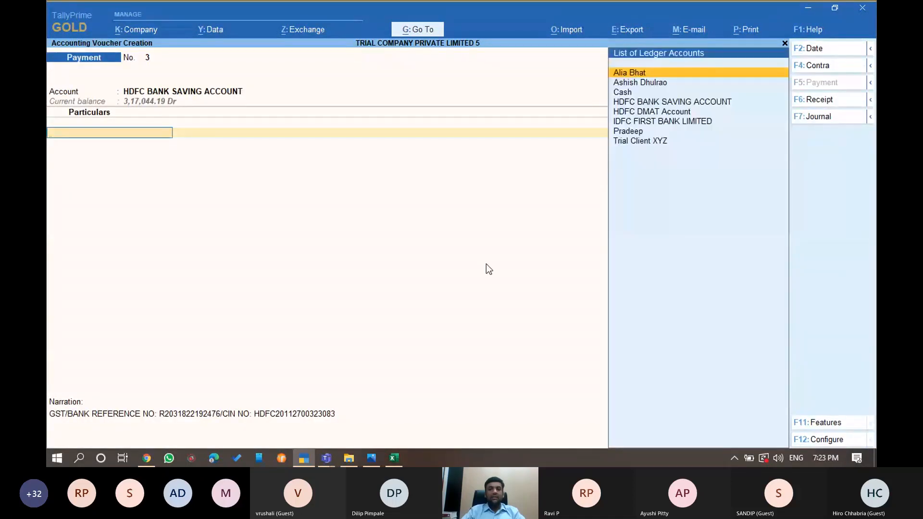
text(pra)
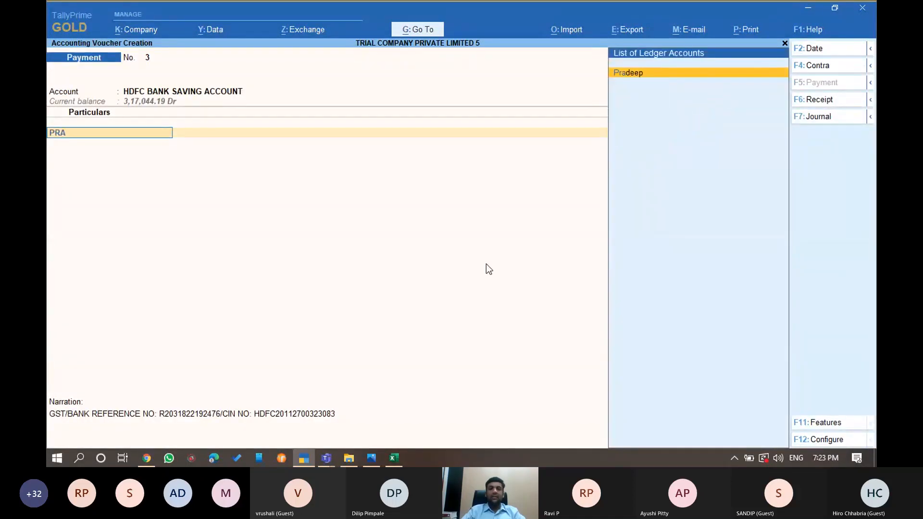
key(Return)
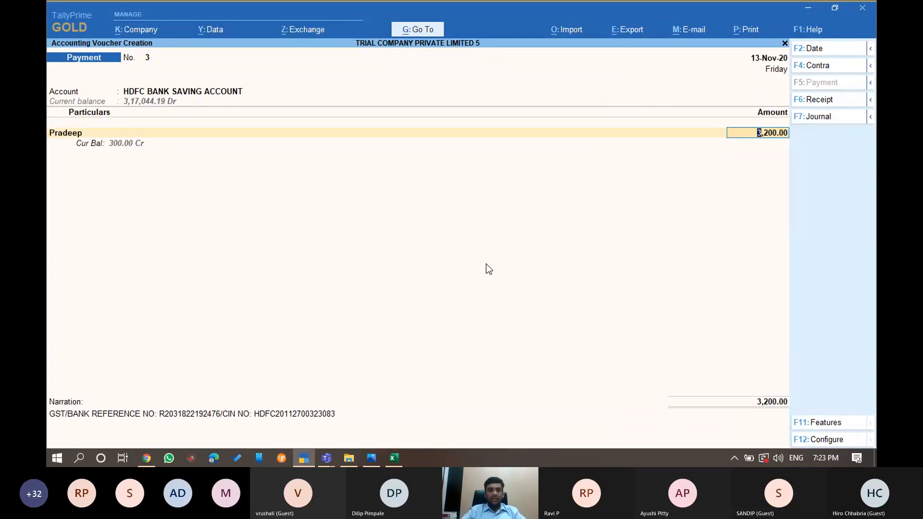
key(ctrl)
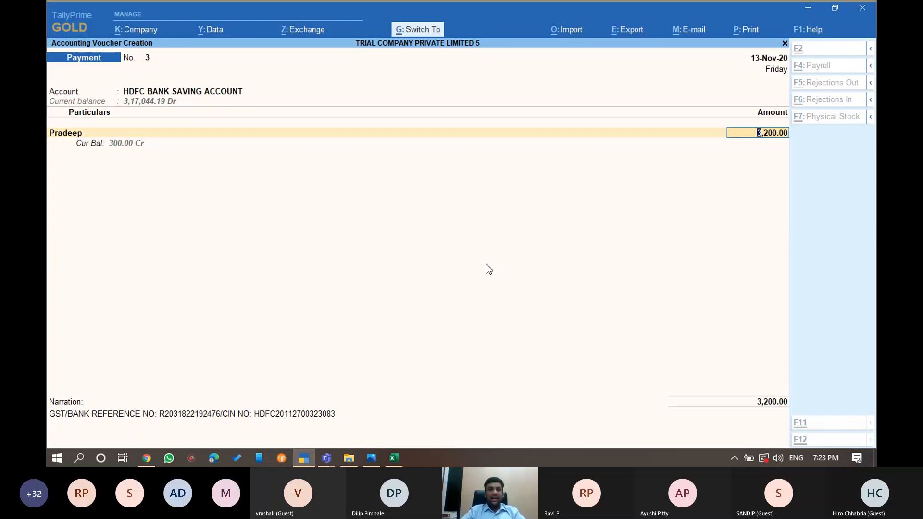
key(ctrl+q)
key(Escape)
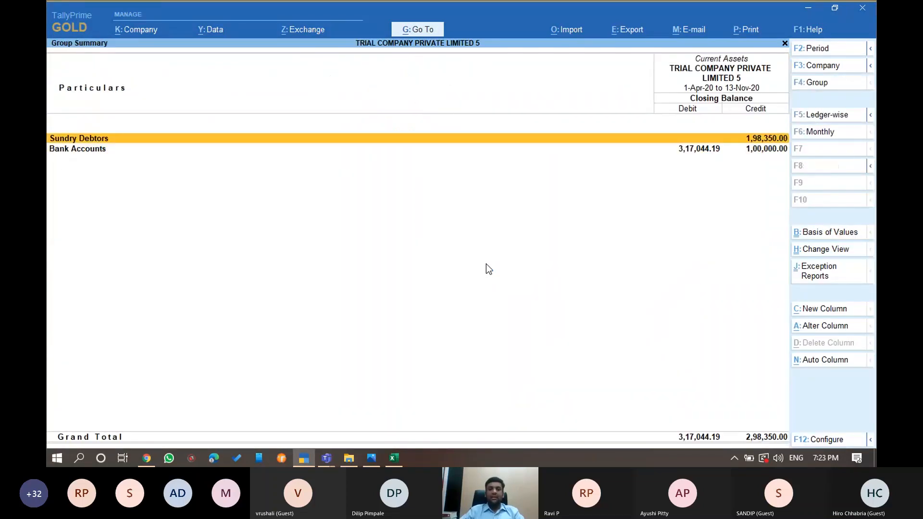
Browse HDFC Bank Saving Account's November vouchers, then switch to the HDFC BANK STATEMENT folder
key(Return)
key(Return)
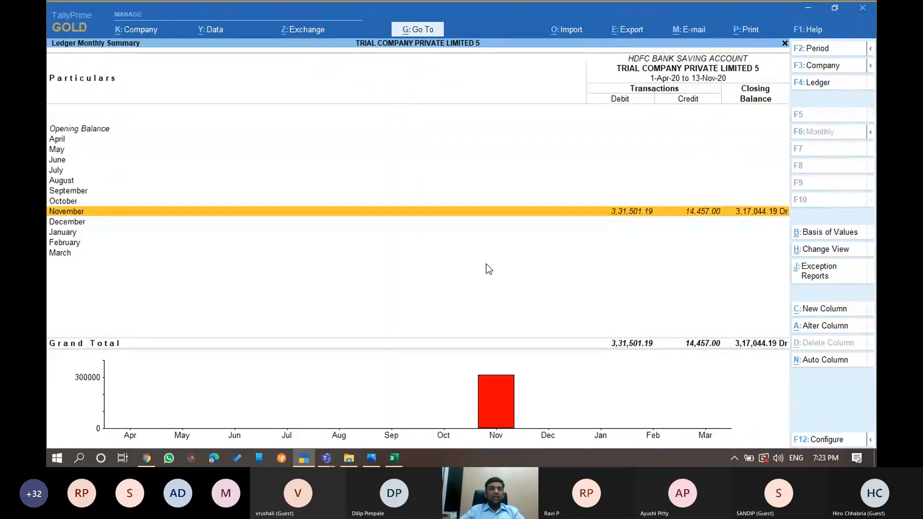
key(Return)
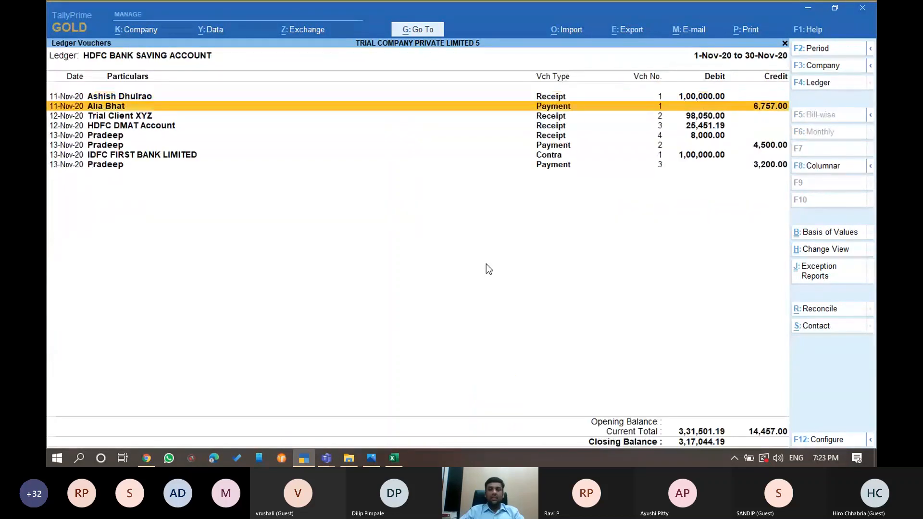
key(Down)
key(Down)
key(Down)
key(Down)
key(Down)
key(Home)
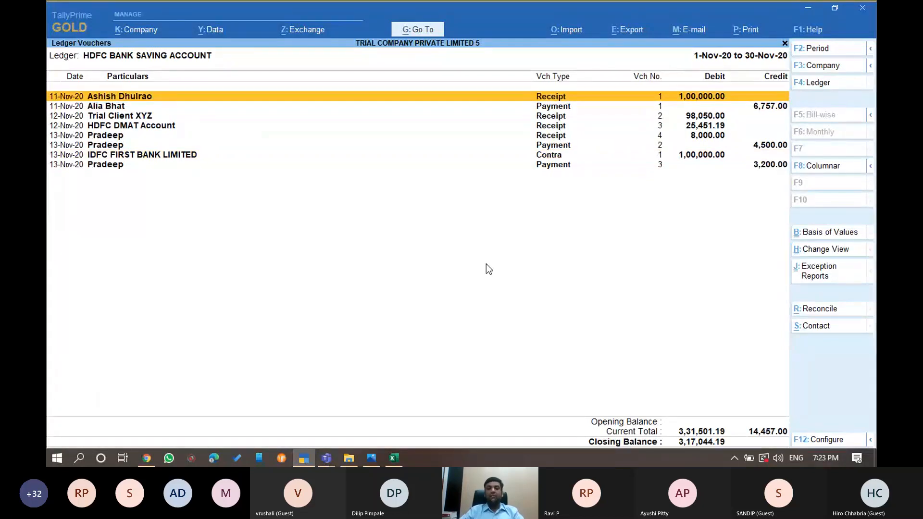
key(Down)
key(Down)
key(Down)
key(Down)
key(Down)
key(Down)
key(Up)
key(Up)
key(Up)
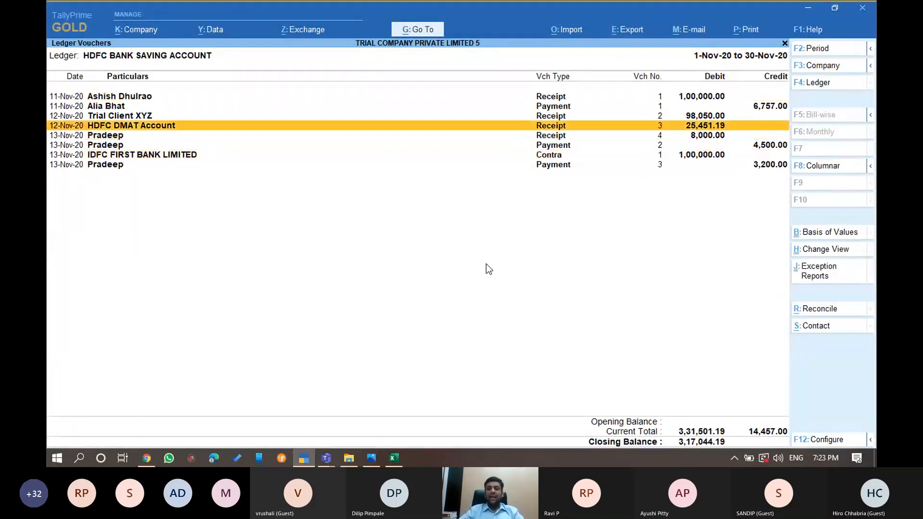
key(Up)
key(Up)
key(Up)
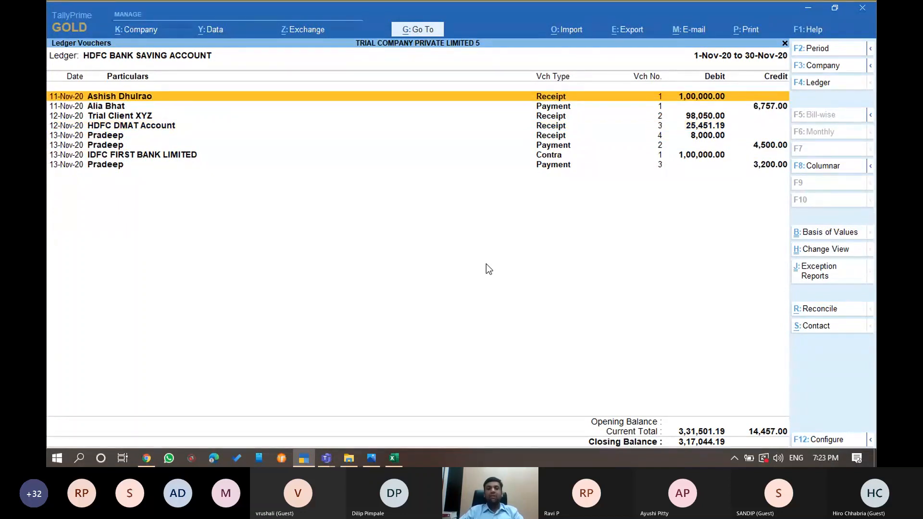
key(alt+Tab)
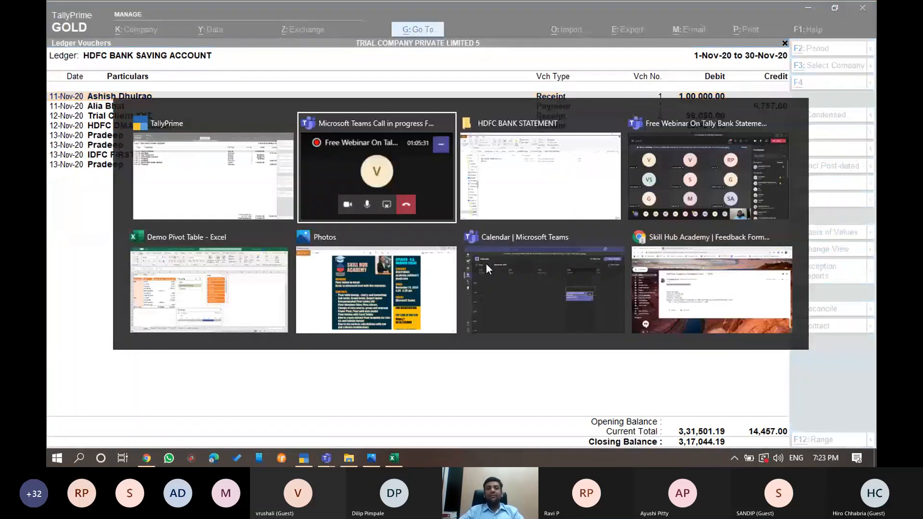
key(alt+Tab)
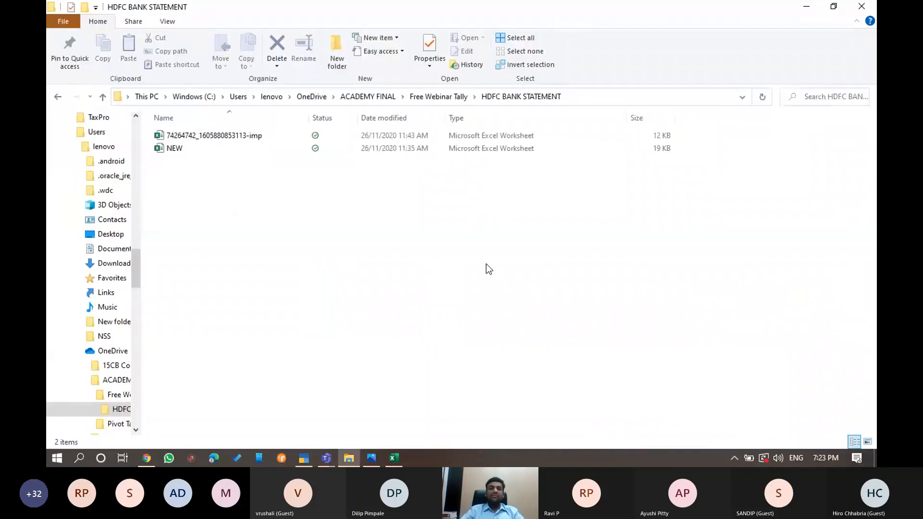
Open the bank statement workbook and compare its lines against the HDFC ledger vouchers
double_click(398, 137)
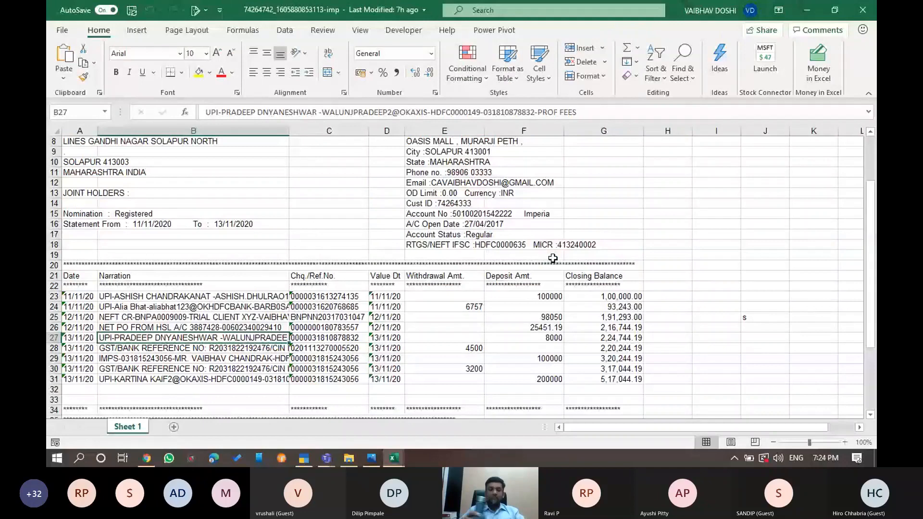
key(alt+Tab)
key(alt+Tab)
key(alt+Tab)
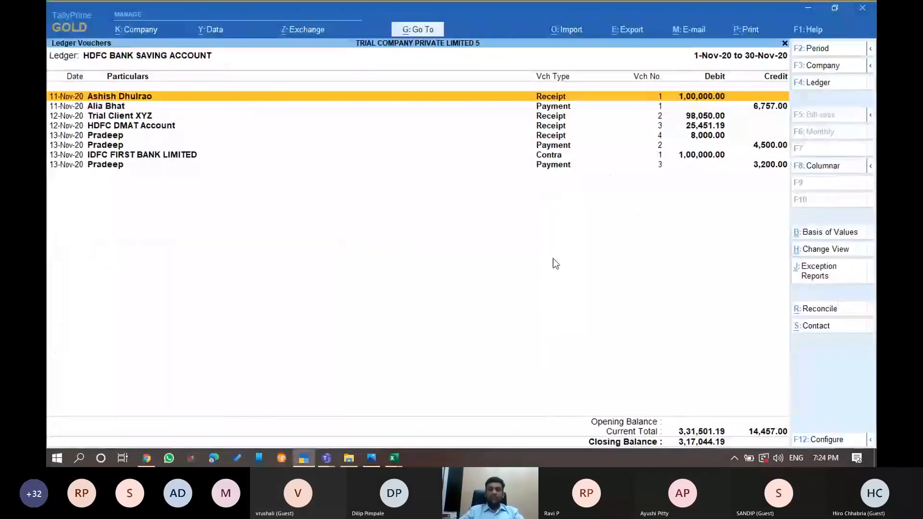
key(alt+Tab)
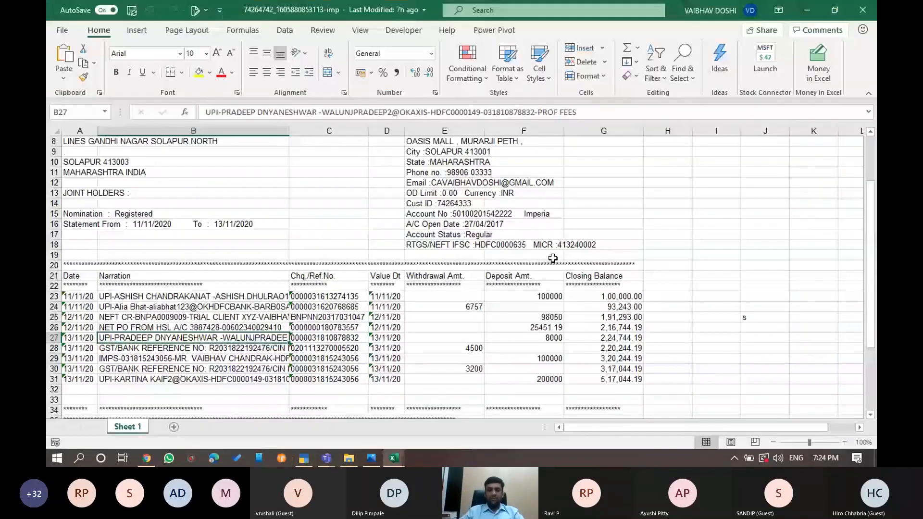
key(alt+Tab)
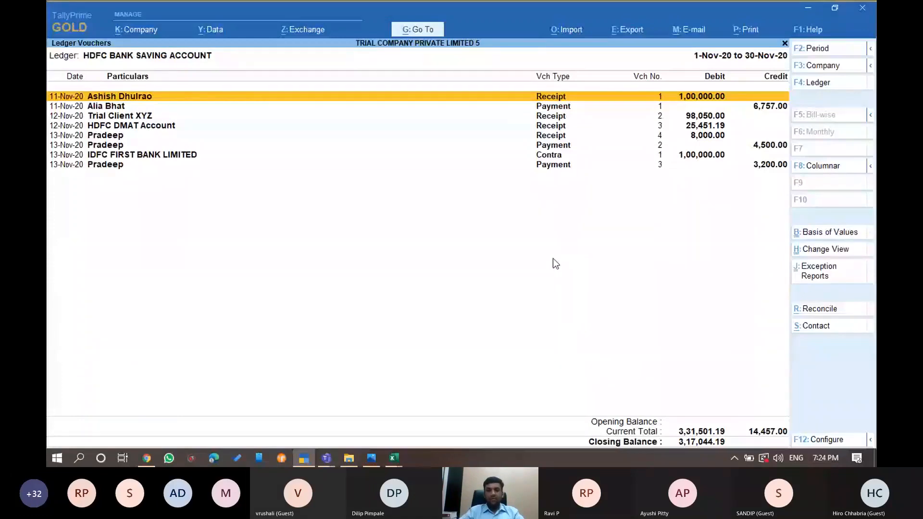
key(Down)
key(Down)
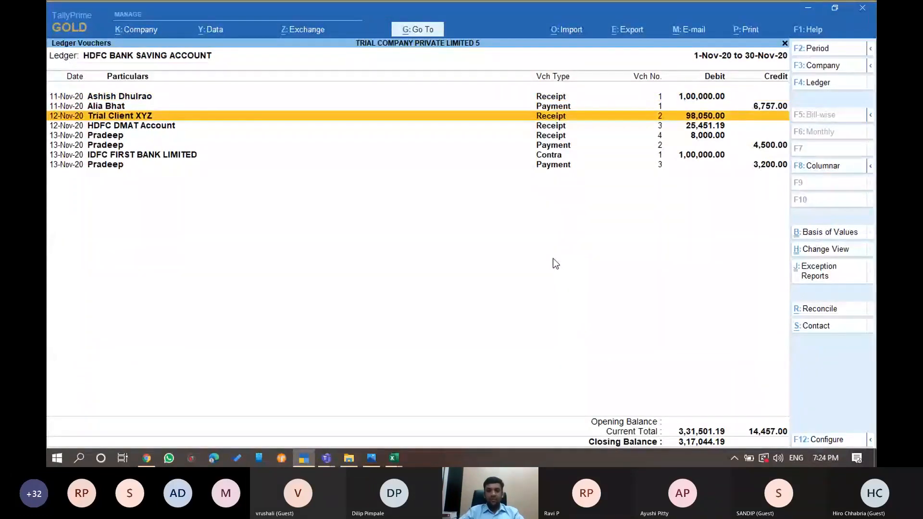
key(alt+Tab)
key(alt+Tab)
key(alt+Tab)
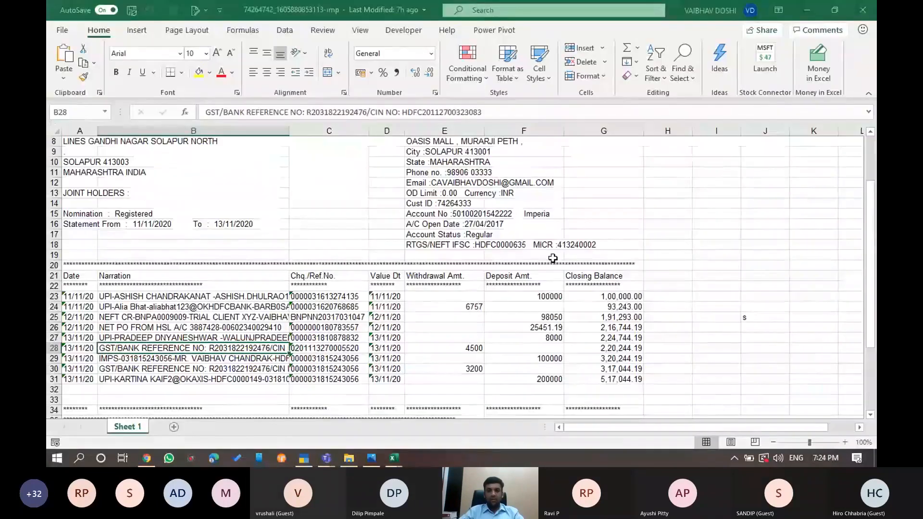
key(alt+Tab)
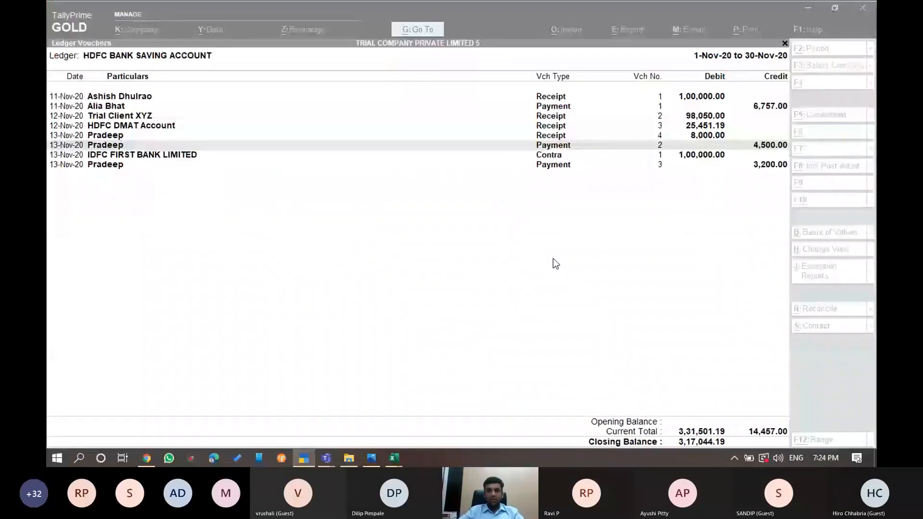
key(Down)
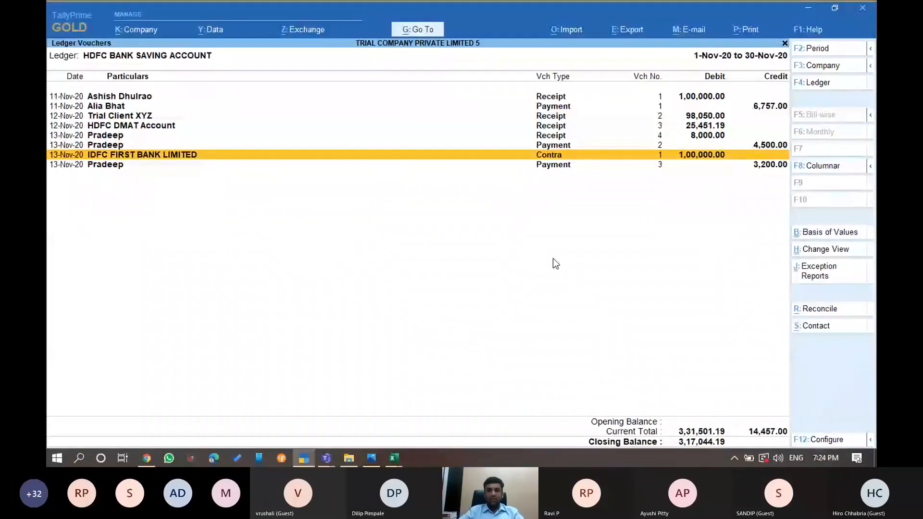
key(alt)
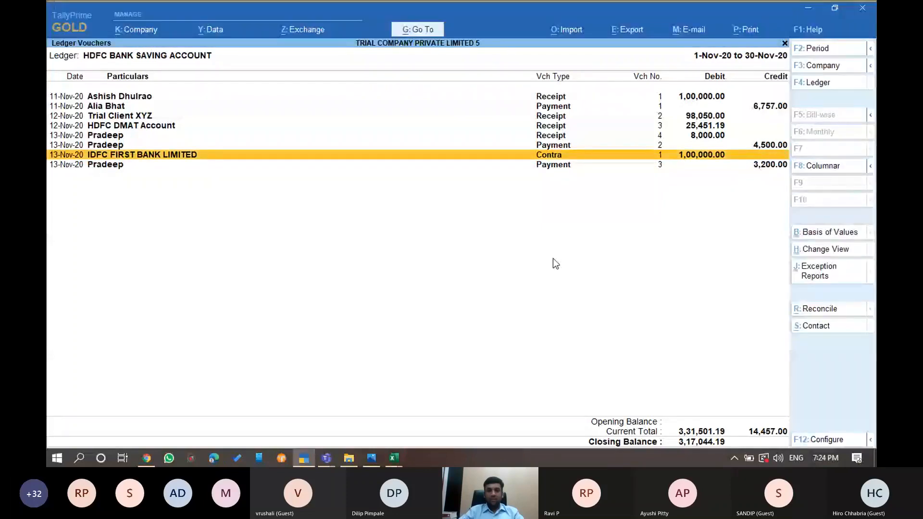
key(Down)
key(alt+Tab)
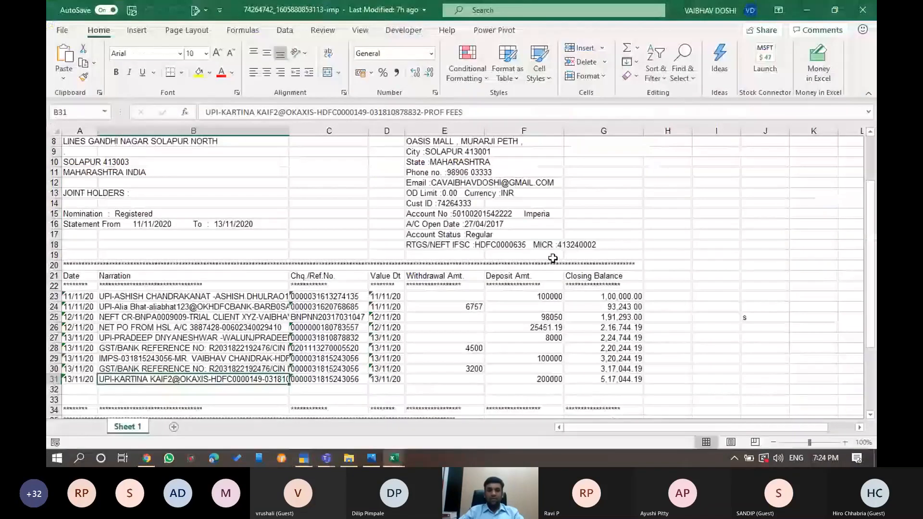
key(alt+Tab)
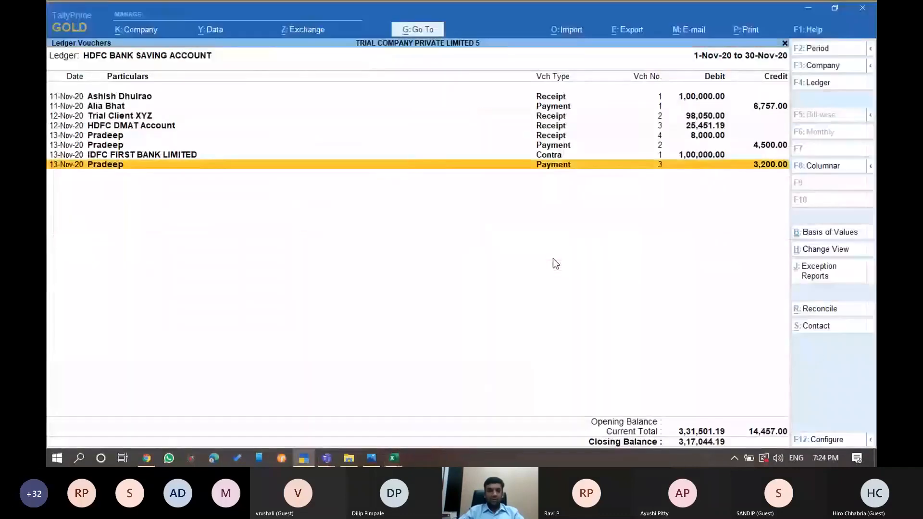
key(alt+Tab)
Inspect the last statement lines' narration, withdrawal and closing balance in rows 30-31
key(Left)
key(Right)
key(Right)
key(Right)
key(Right)
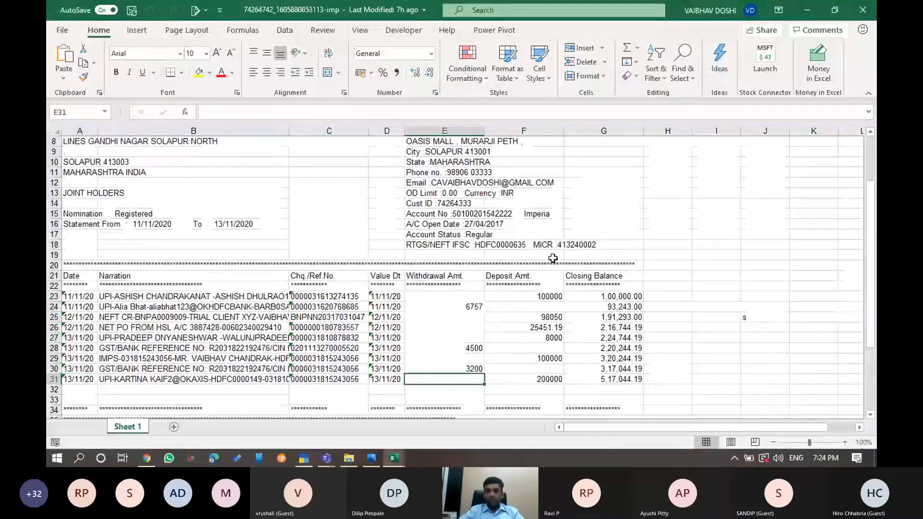
key(Right)
key(Right)
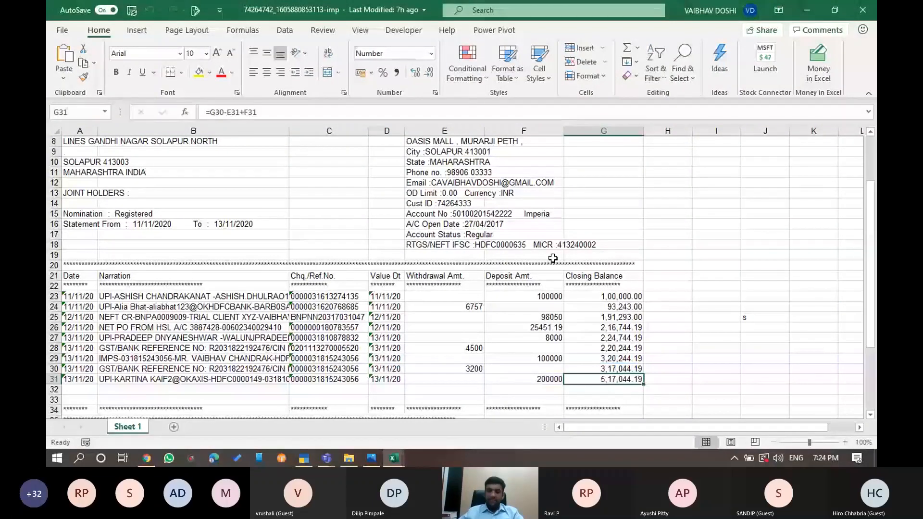
key(Left)
key(Left)
key(Left)
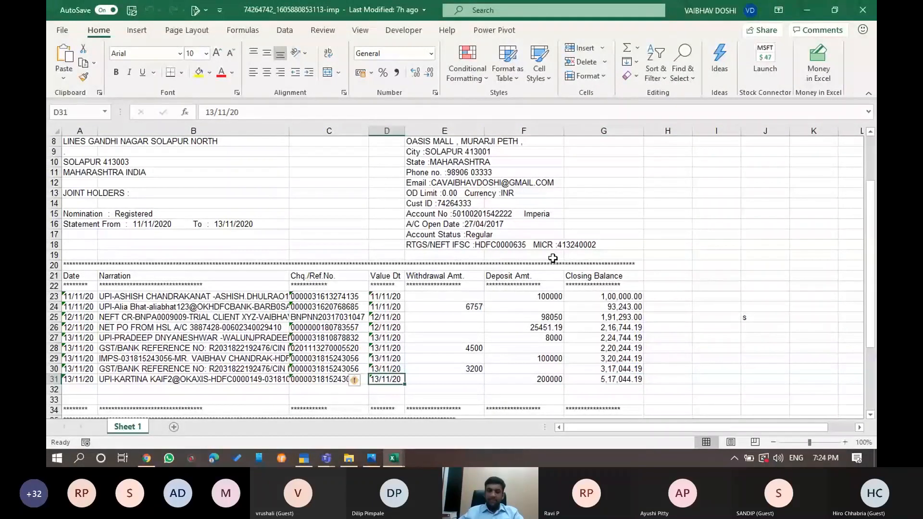
key(Left)
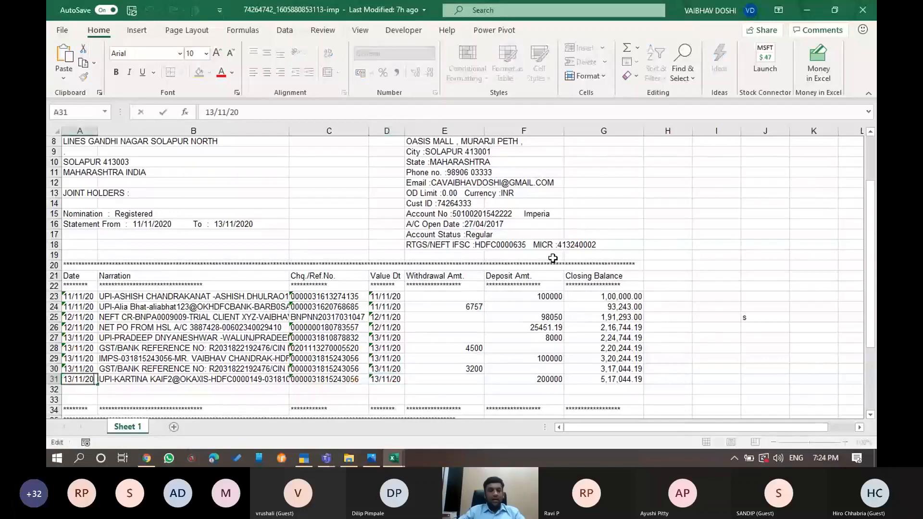
key(Left)
key(F2)
key(Escape)
key(Right)
key(Right)
key(Right)
key(Right)
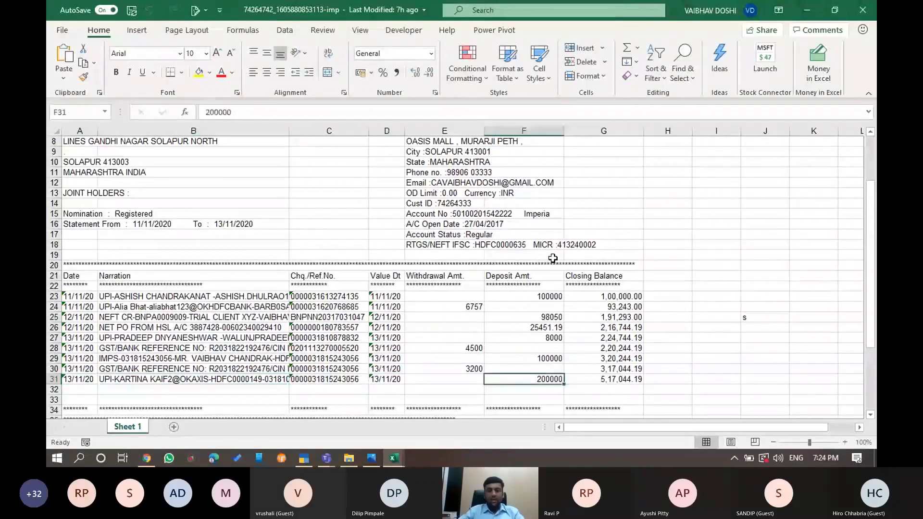
key(Left)
key(Left)
key(Left)
key(Left)
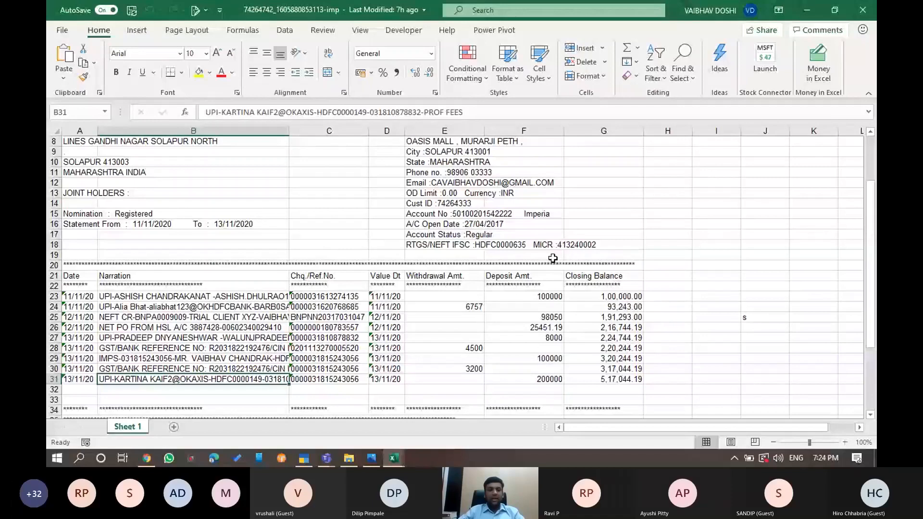
key(Up)
key(shift+space)
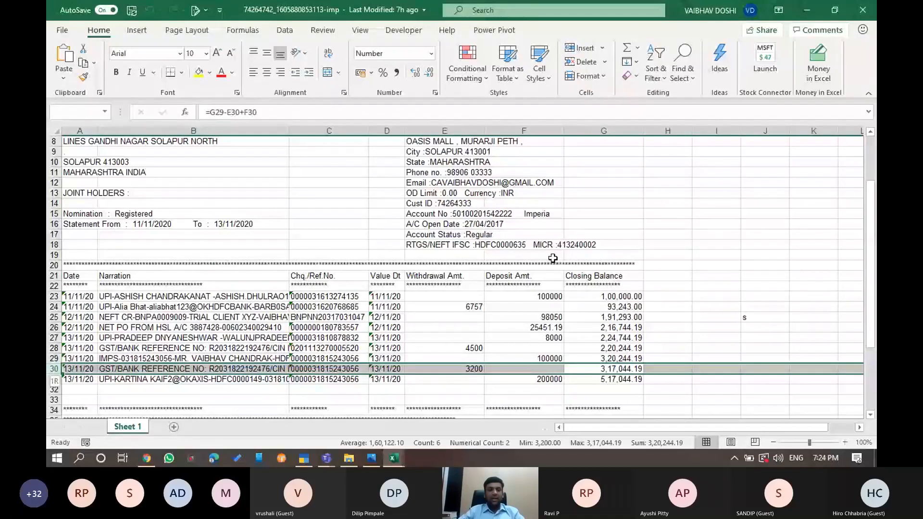
key(shift+BackSpace)
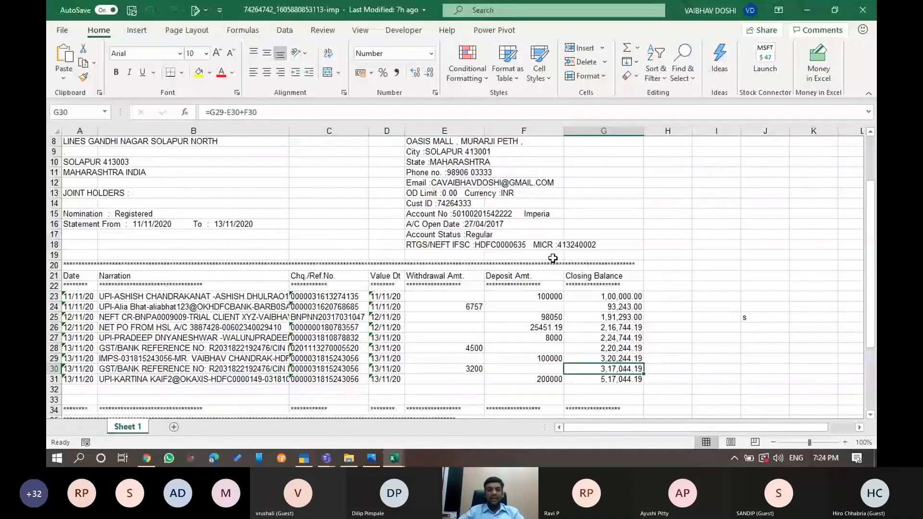
key(shift+space)
key(Down)
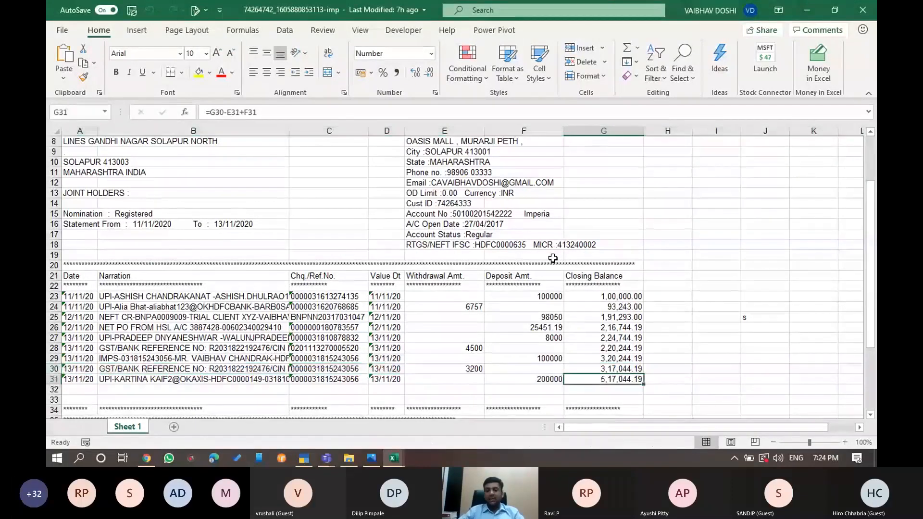
key(shift+space)
Return to TallyPrime and back out to the Gateway of Tally
key(alt+Tab)
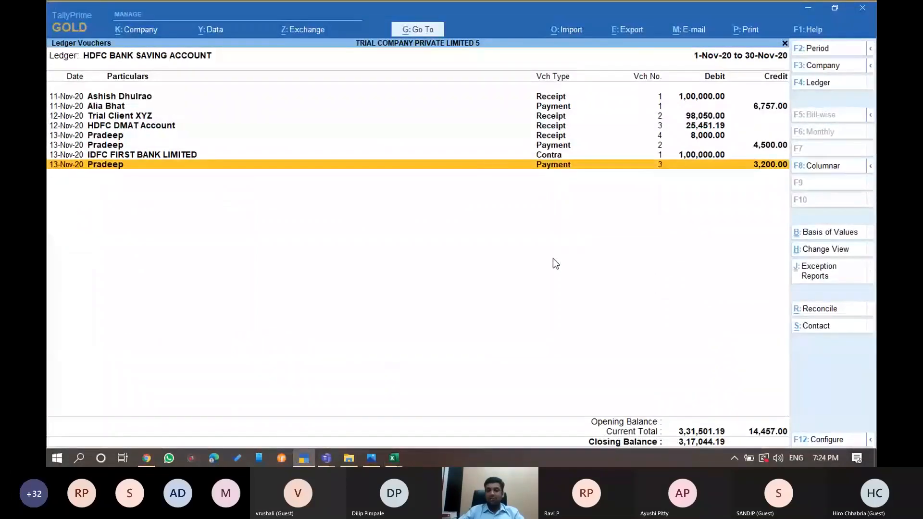
key(alt+Tab)
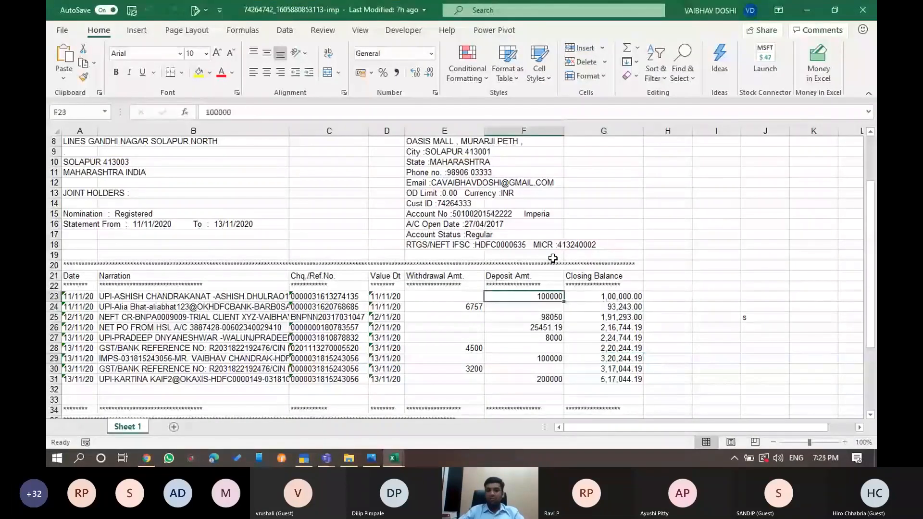
key(alt+Tab)
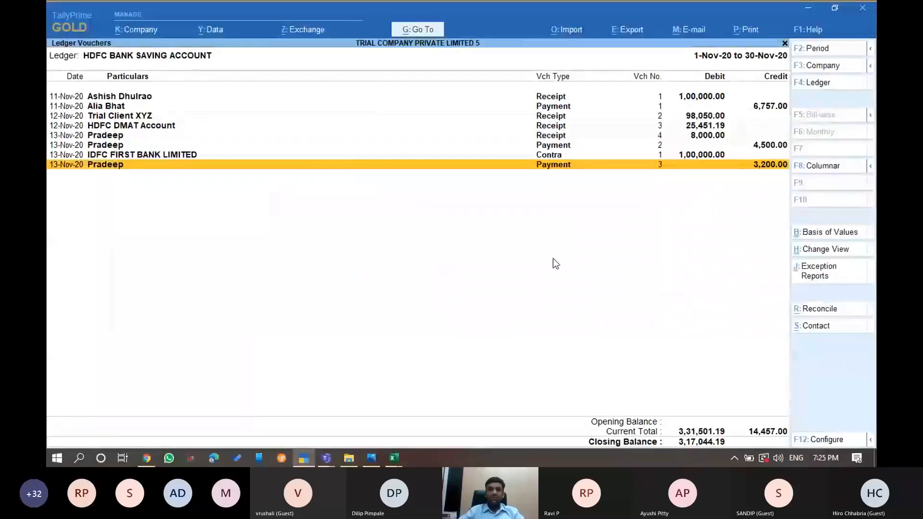
key(Escape)
key(Escape)
key(Escape)
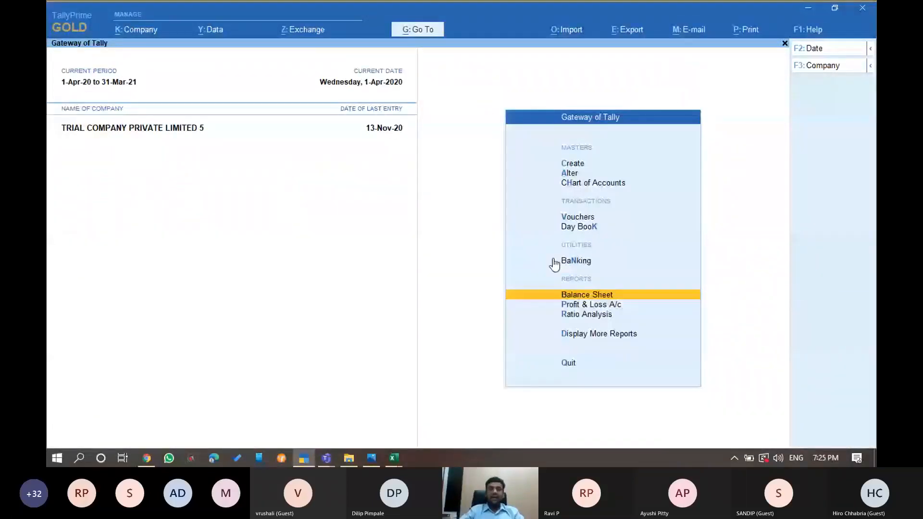
Drill from the Balance Sheet into the HDFC Bank Saving Account's November vouchers
key(Return)
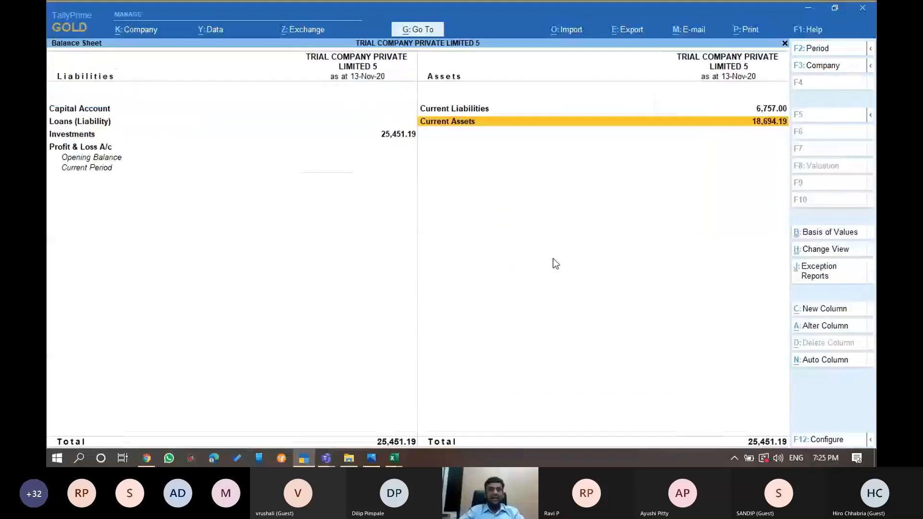
key(Return)
key(Down)
key(Return)
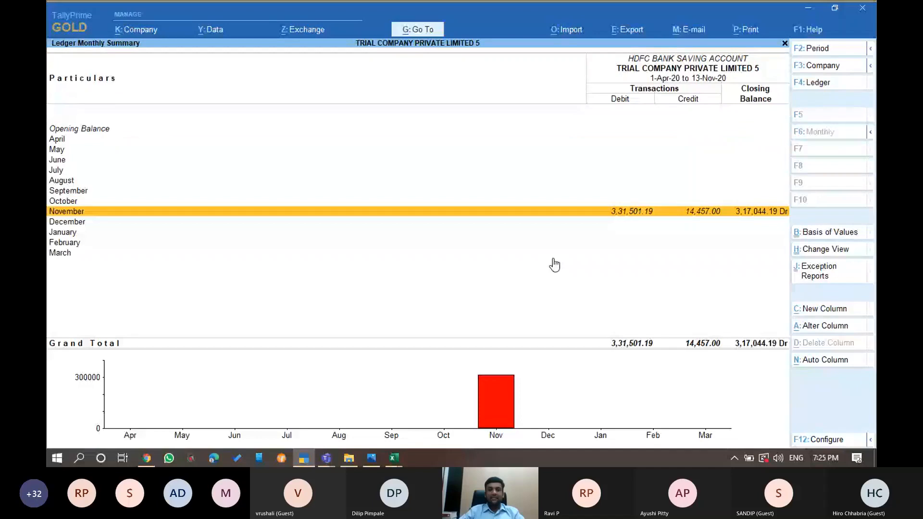
key(Return)
Select all eight November vouchers, delete them, and return to the Balance Sheet
key(ctrl+End)
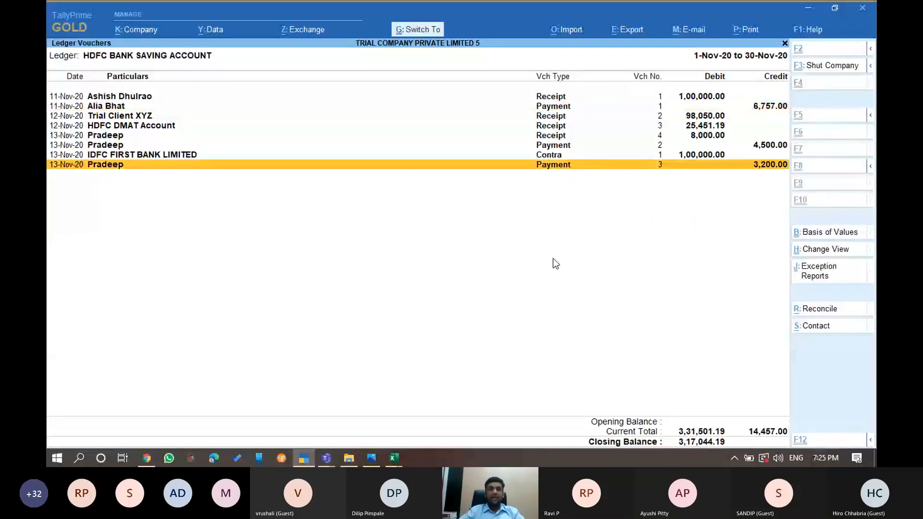
key(ctrl+space)
key(alt+d)
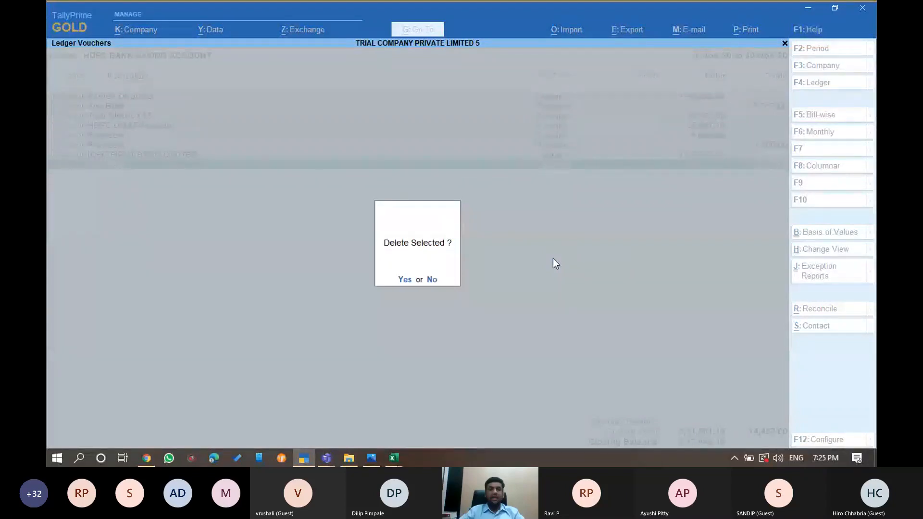
key(y)
key(Escape)
key(Escape)
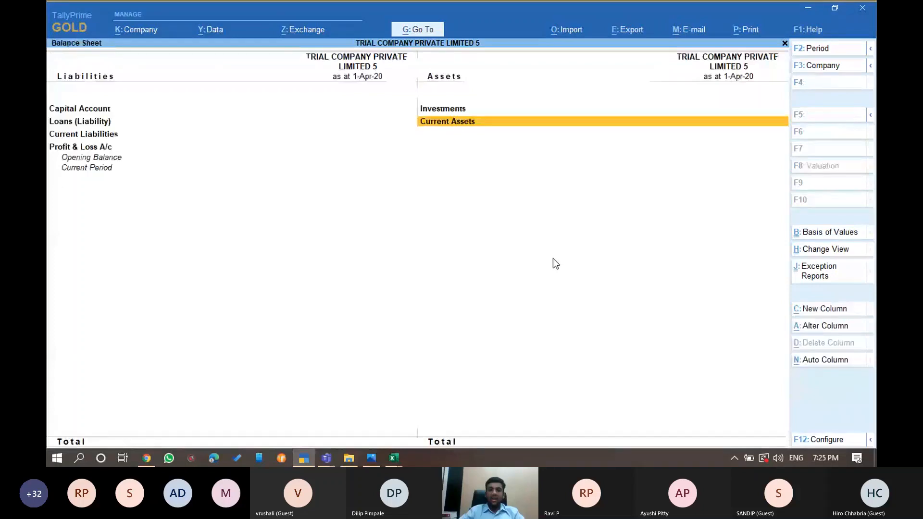
Review the bank statement's deposit amounts and last narration in the Excel workbook
key(alt+Tab)
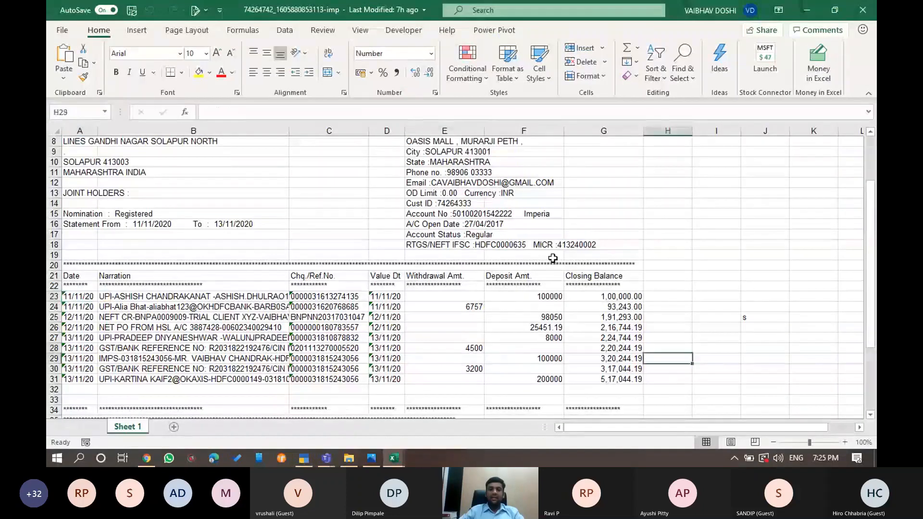
key(Up)
key(Up)
key(Left)
key(Left)
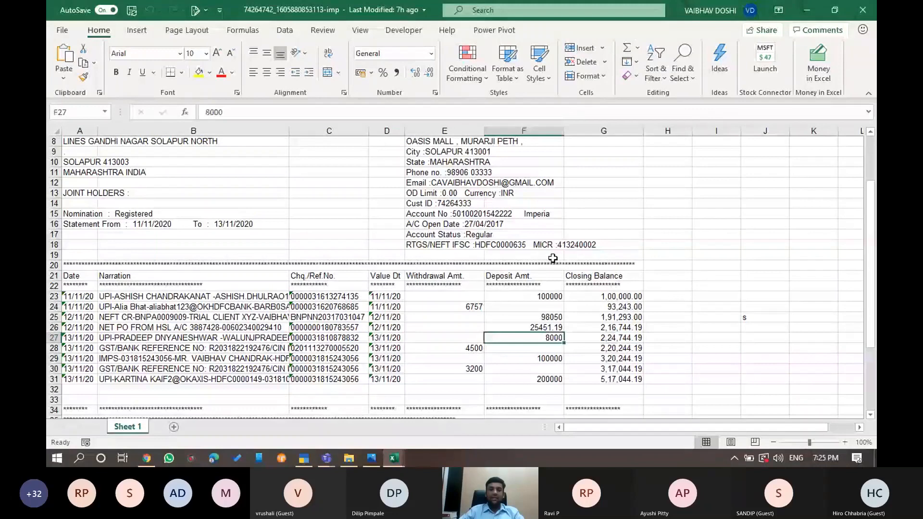
key(Down)
key(Down)
key(Down)
key(Down)
key(Left)
key(Left)
key(Left)
key(Left)
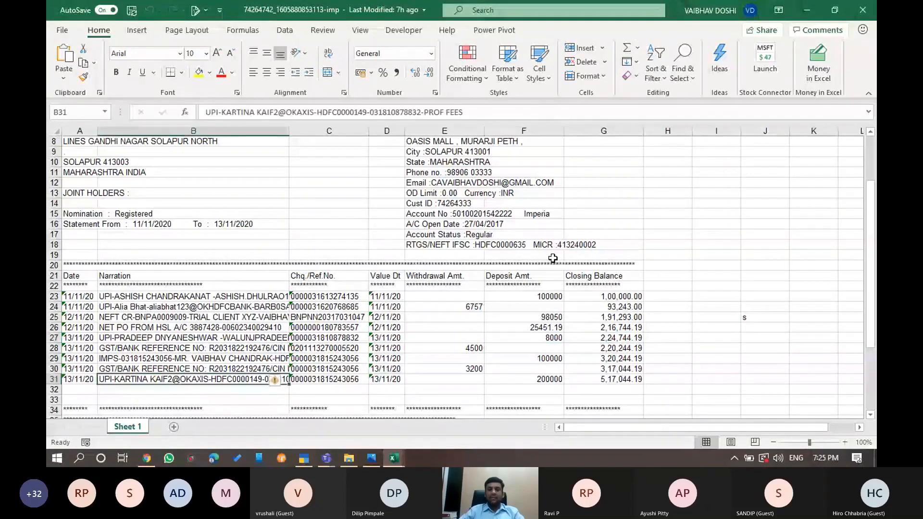
key(alt+Tab)
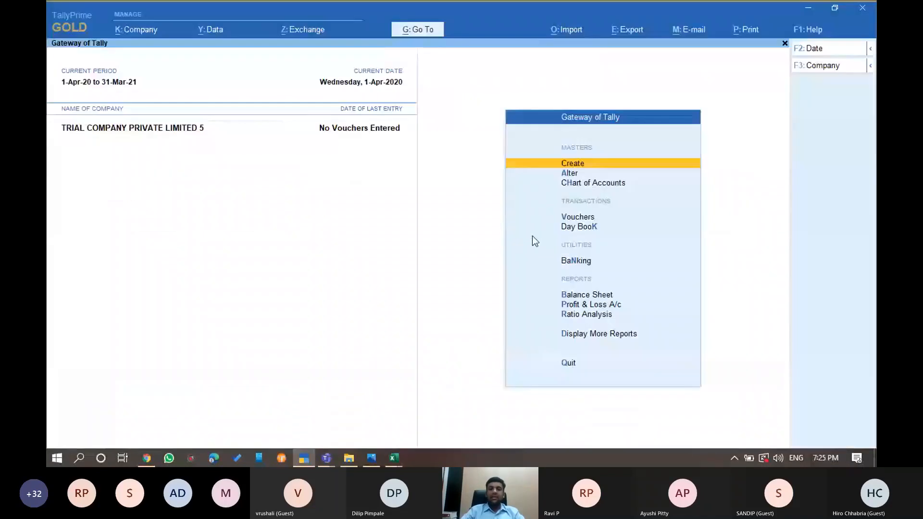
key(alt+Tab)
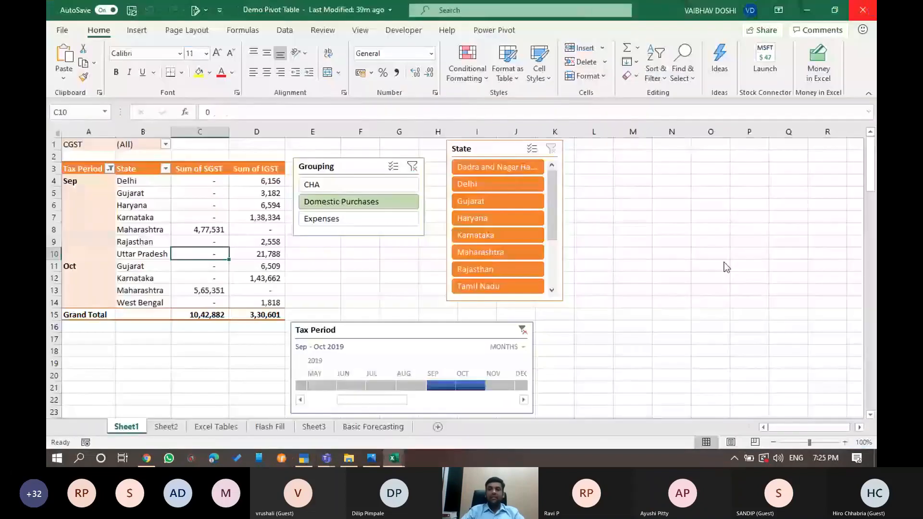
Back at the Gateway of Tally, open Banking with Bank Reconciliation highlighted
key(alt+Tab)
key(Down)
key(Down)
key(Down)
key(Down)
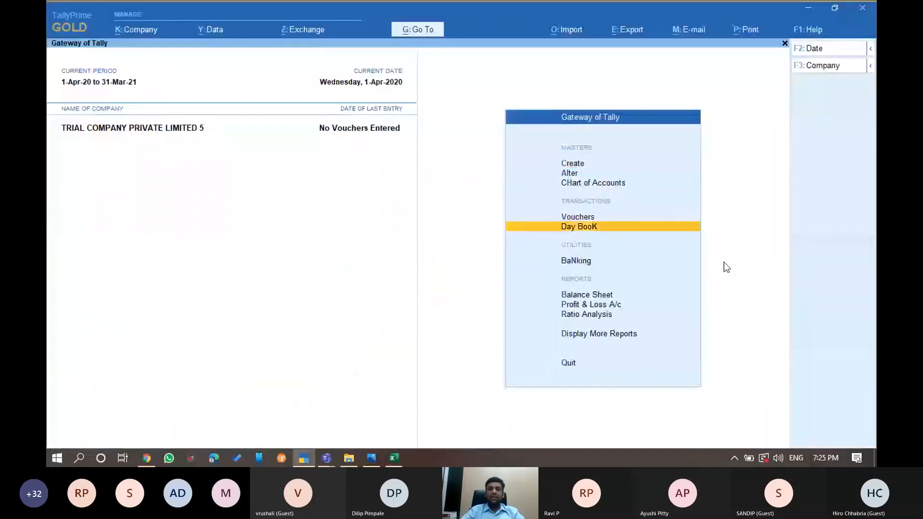
key(n)
key(Down)
key(Down)
key(Down)
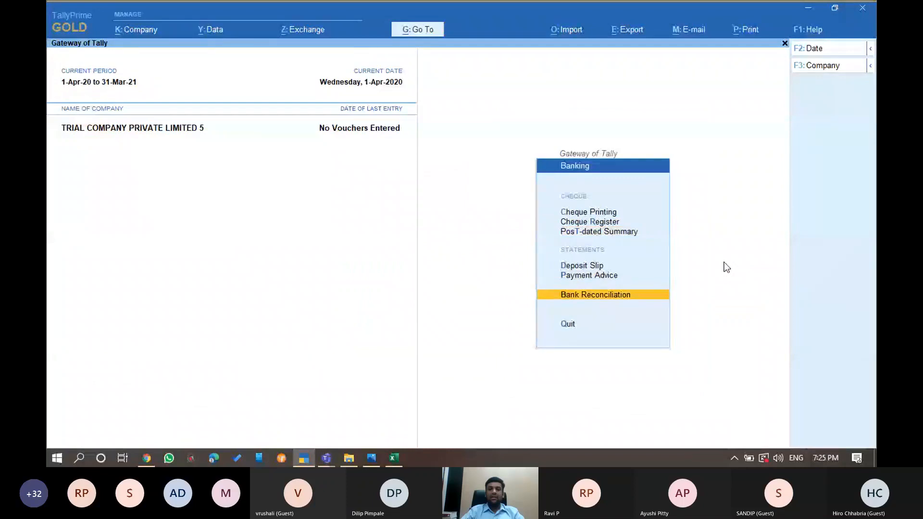
key(Return)
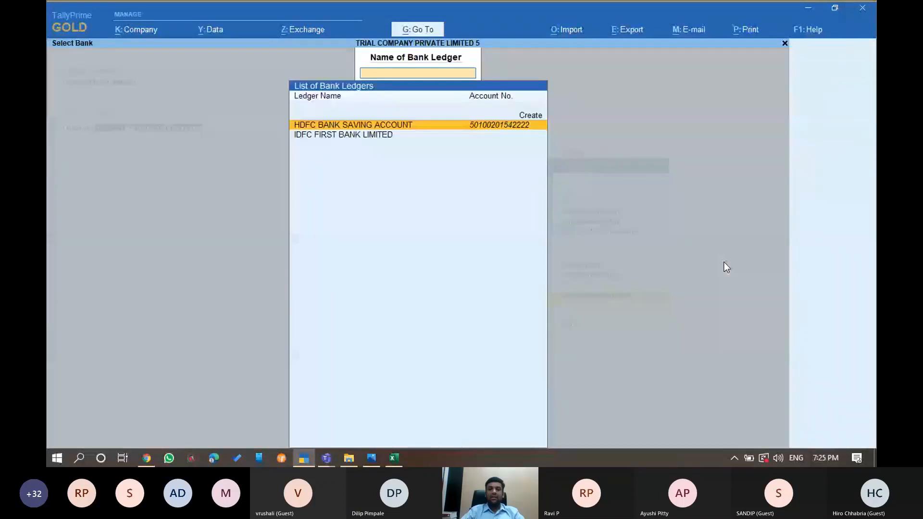
key(Return)
click(566, 29)
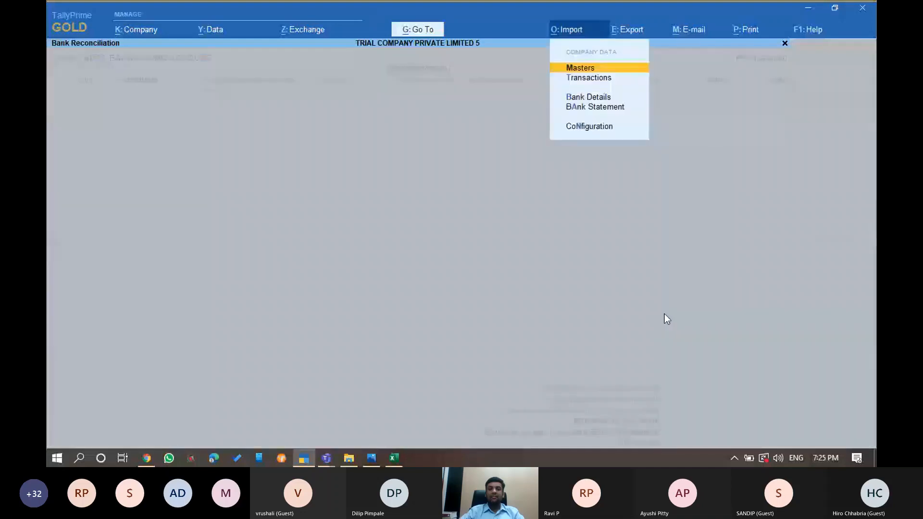
key(Down)
key(Down)
key(Down)
key(Return)
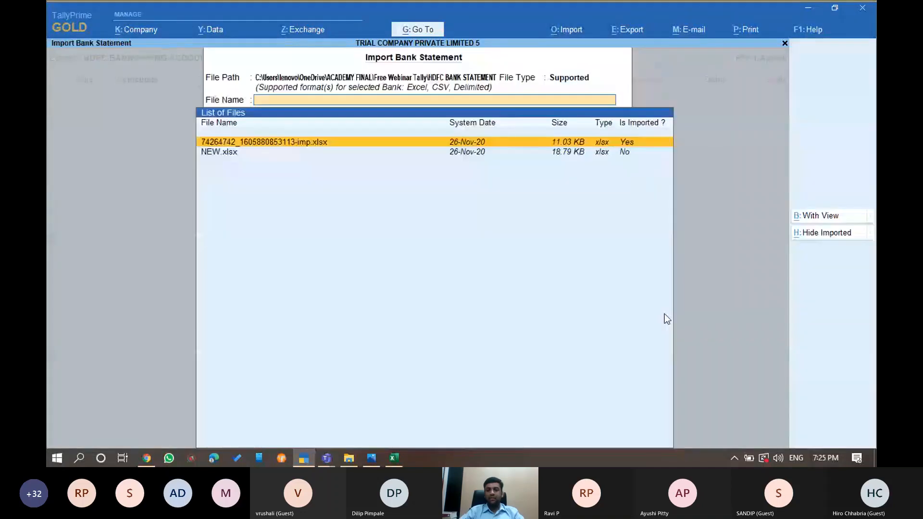
key(Return)
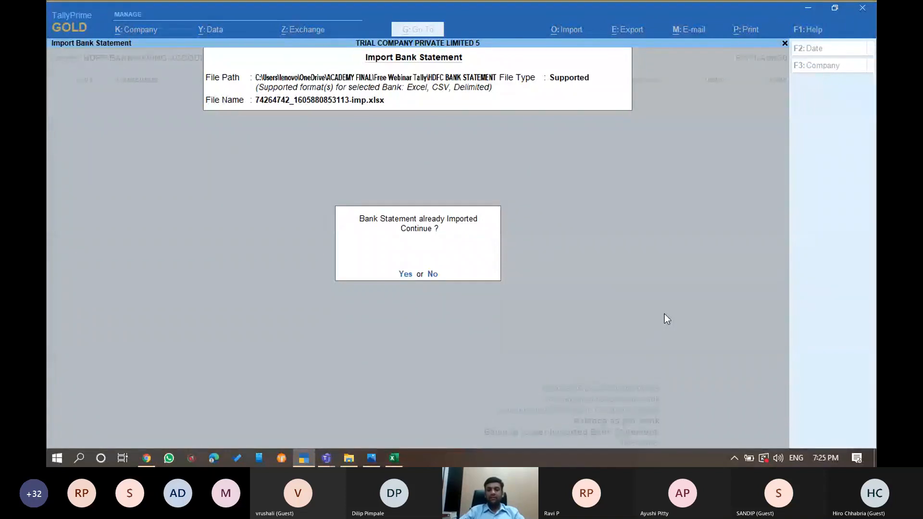
key(Return)
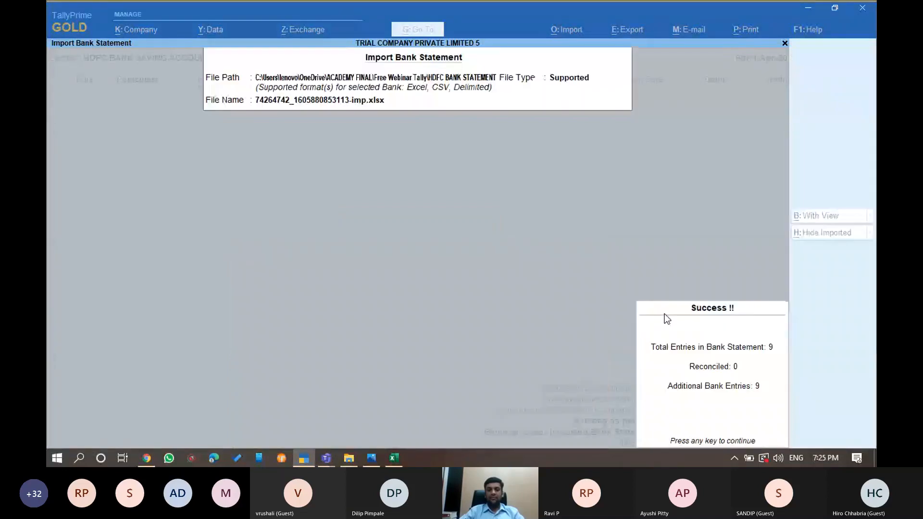
key(Return)
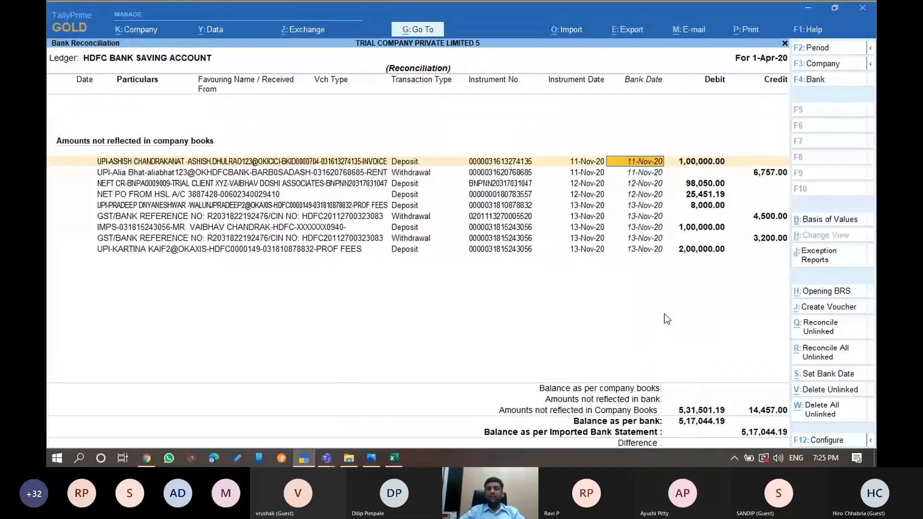
key(alt+Tab)
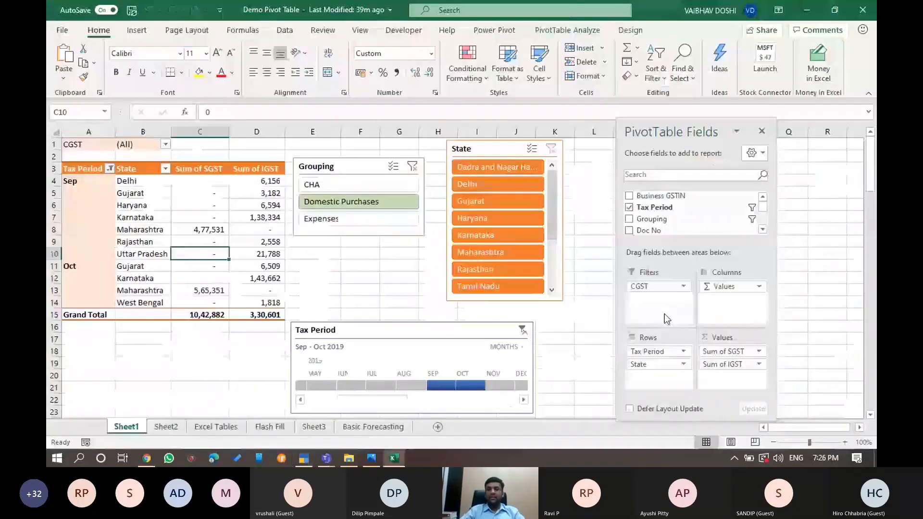
key(alt+Tab)
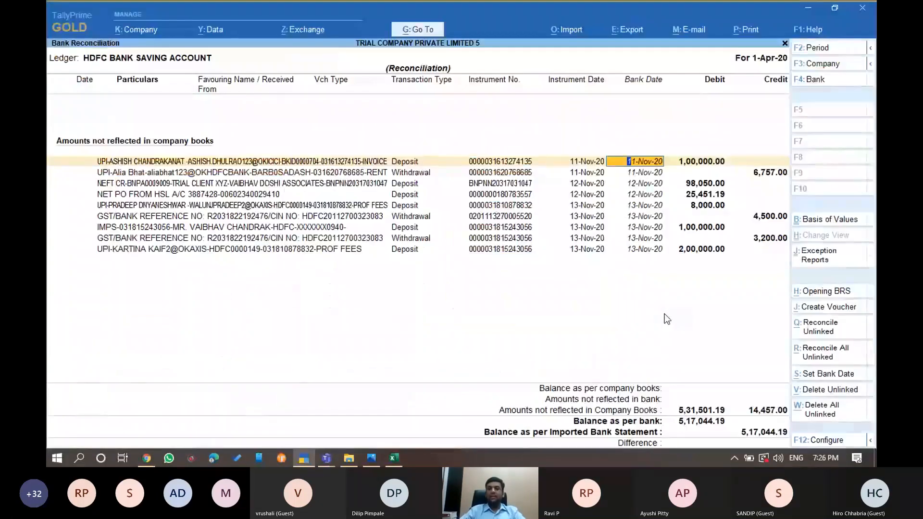
key(alt+Tab)
key(alt+Tab)
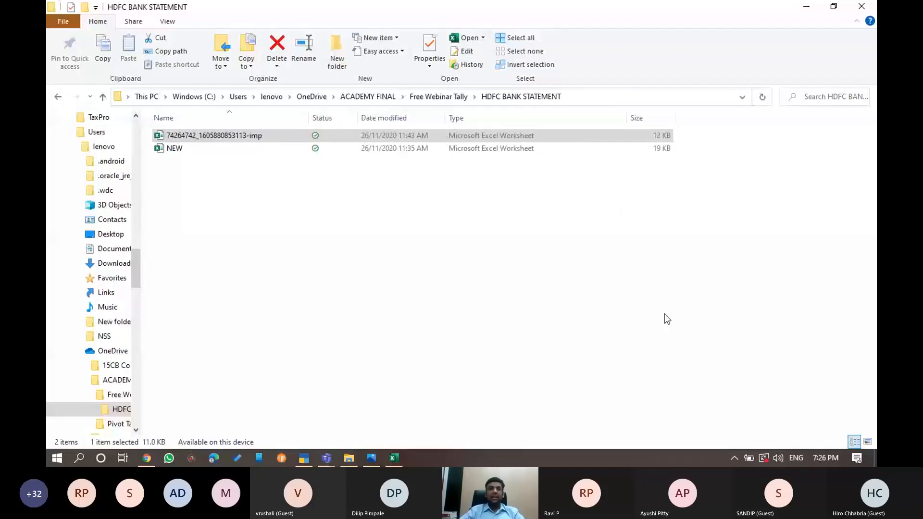
key(alt+Tab)
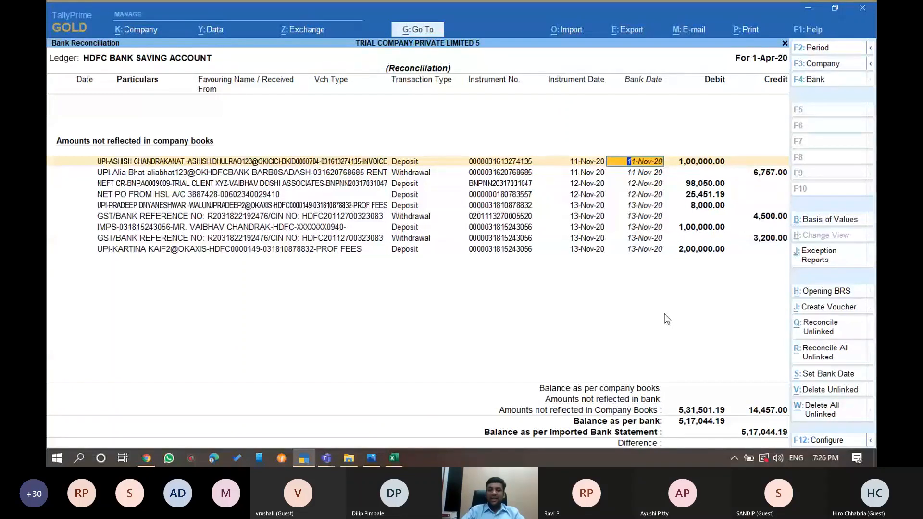
Create vouchers for the first statement lines: a customer receipt, a 6,757 payment, and a Trial Client XYZ receipt
key(alt+j)
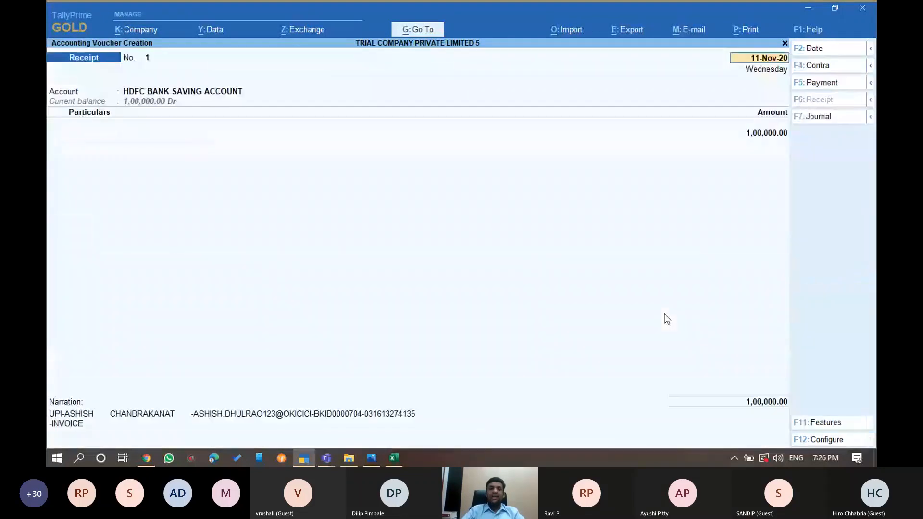
key(Return)
key(Return)
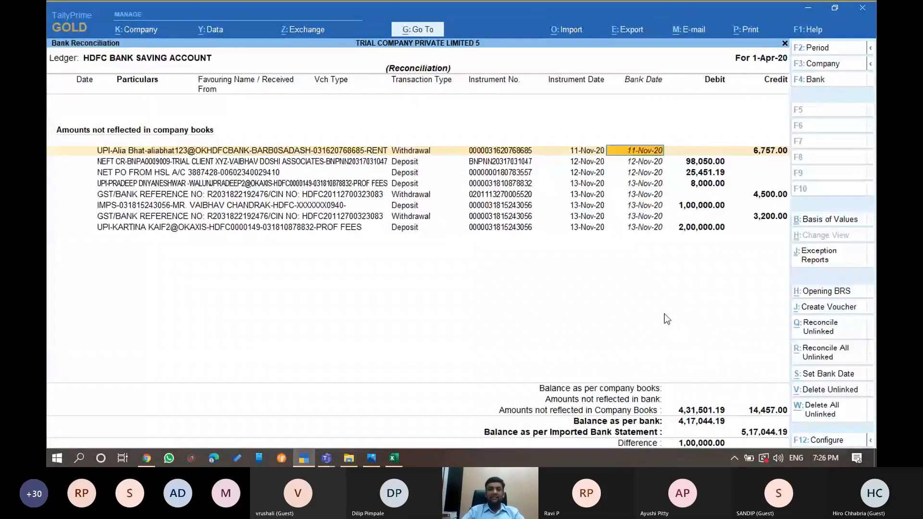
key(alt+j)
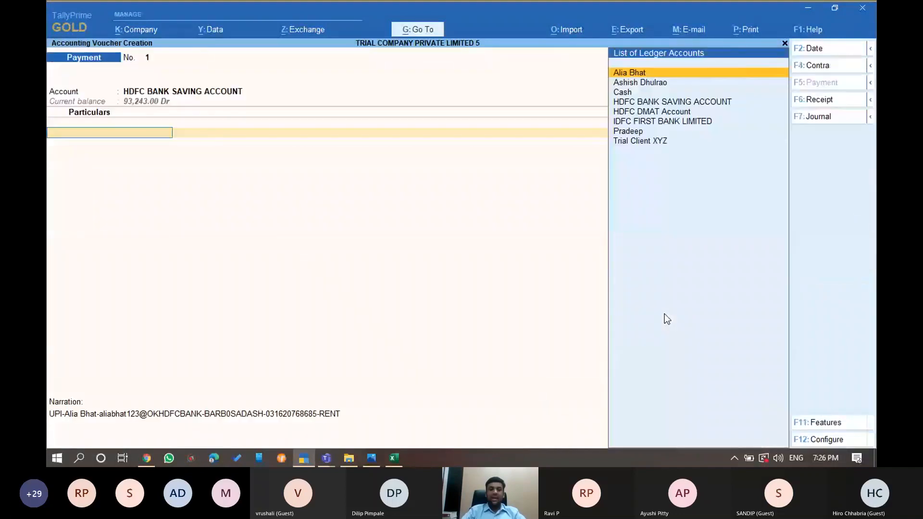
key(Return)
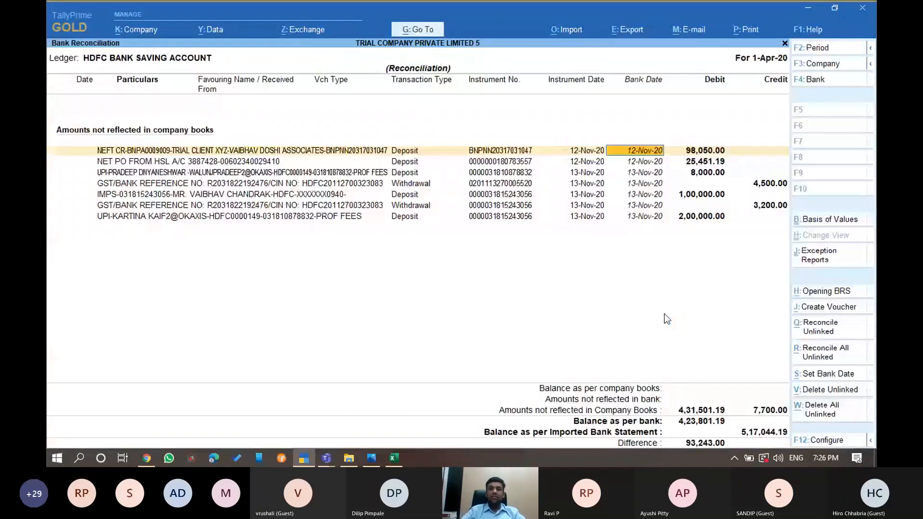
key(alt+j)
text(t)
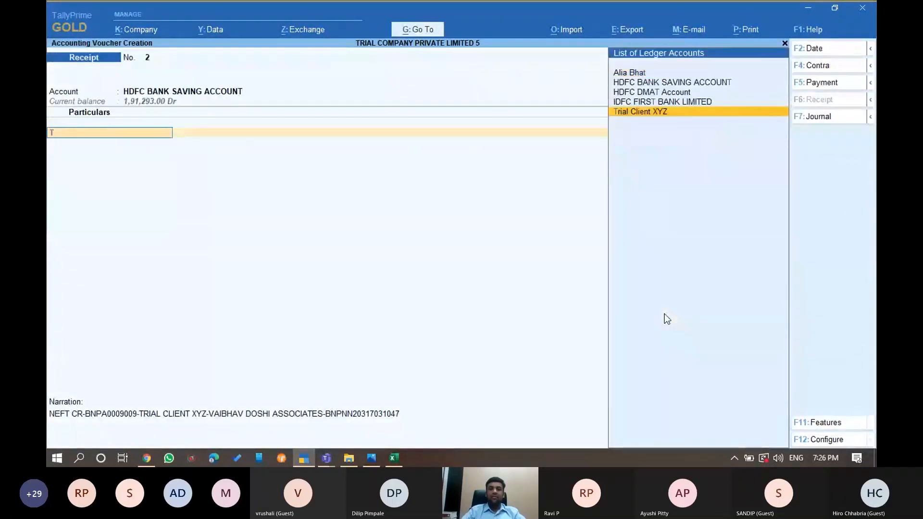
key(Return)
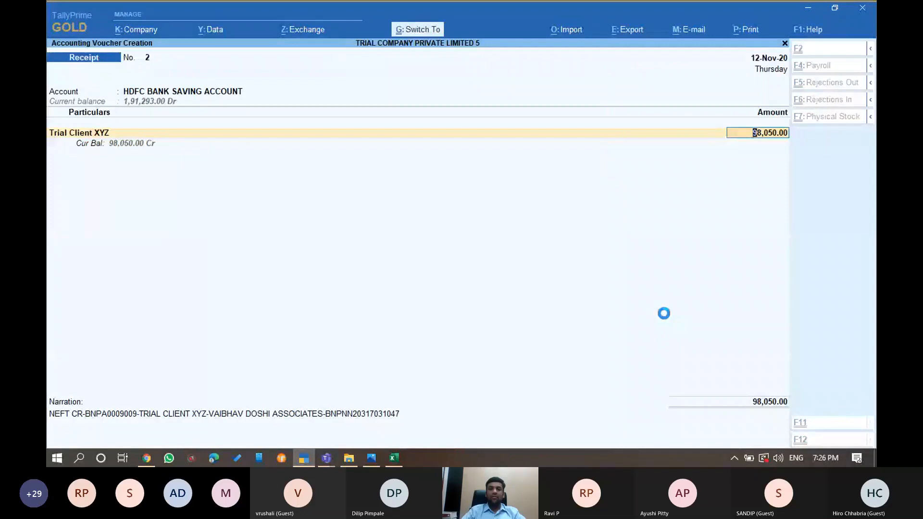
key(Return)
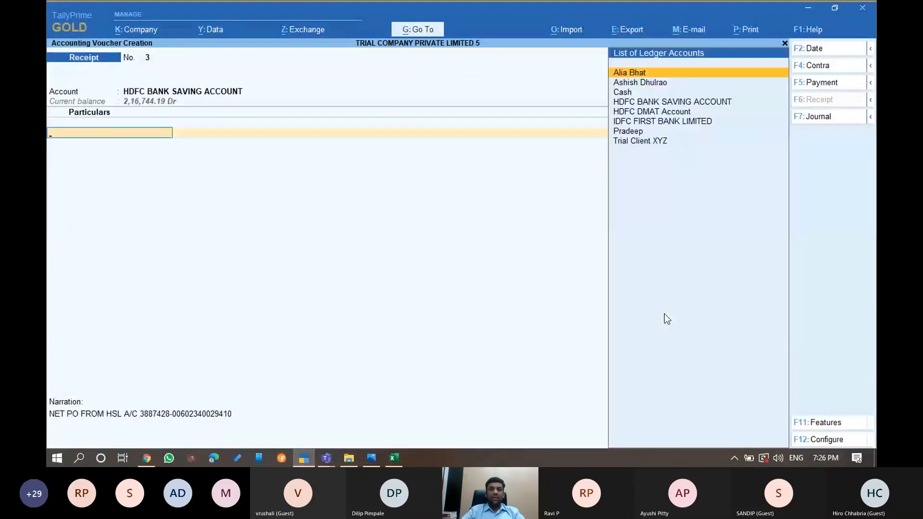
Save a 25,451.19 receipt voucher with HDFC DMAT Account as the party
text(H)
key(Down)
key(Return)
key(ctrl+a)
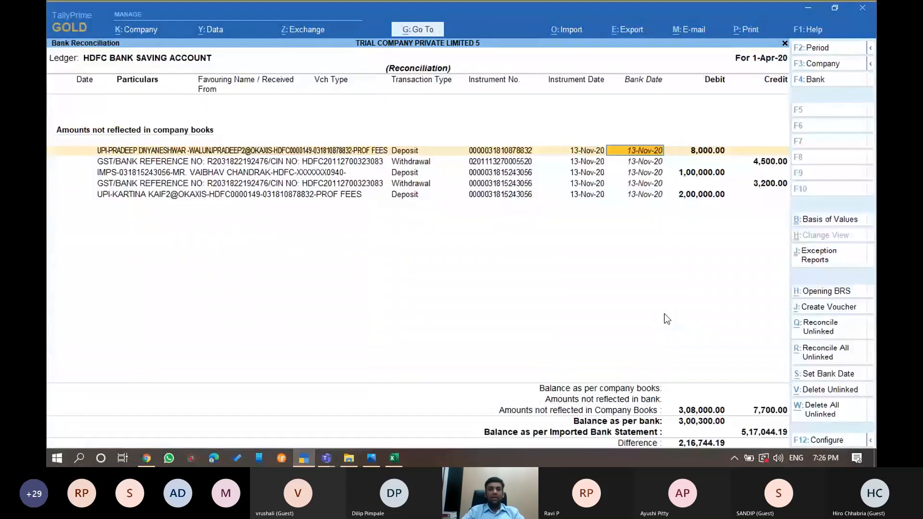
Save the 8,000.00 receipt and 4,500.00 payment vouchers against the party's ledger
key(alt+j)
text(P)
key(Return)
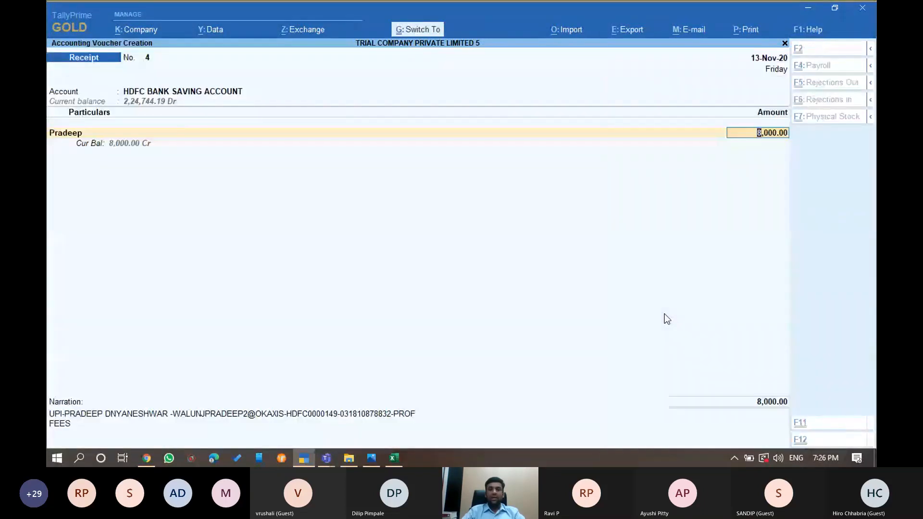
key(ctrl+a)
key(alt+j)
text(PR)
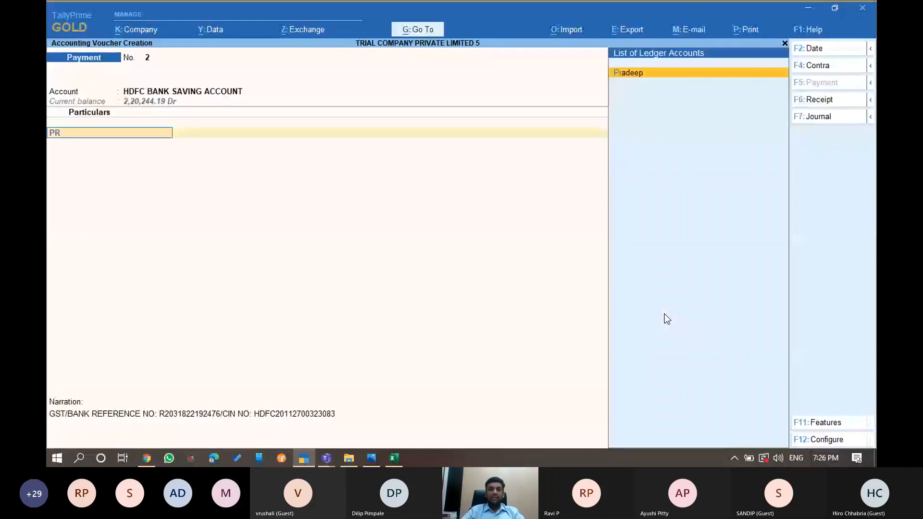
key(Return)
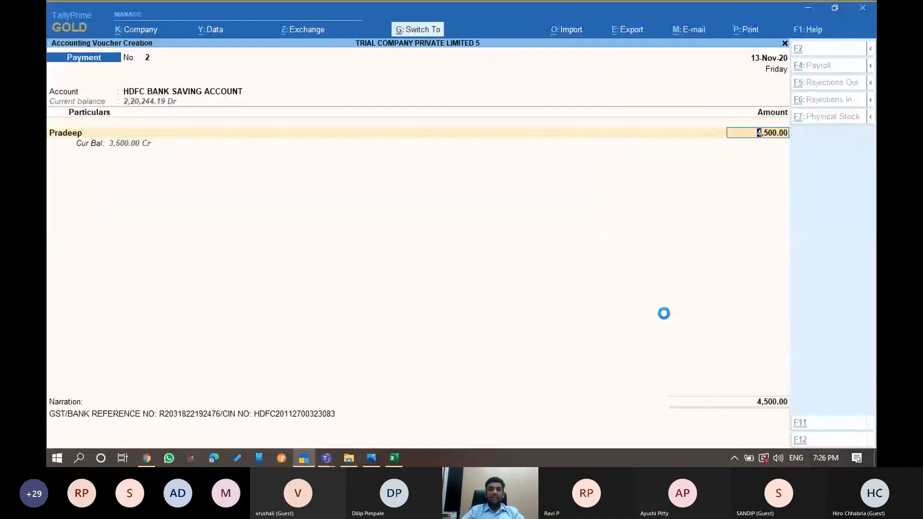
key(ctrl+a)
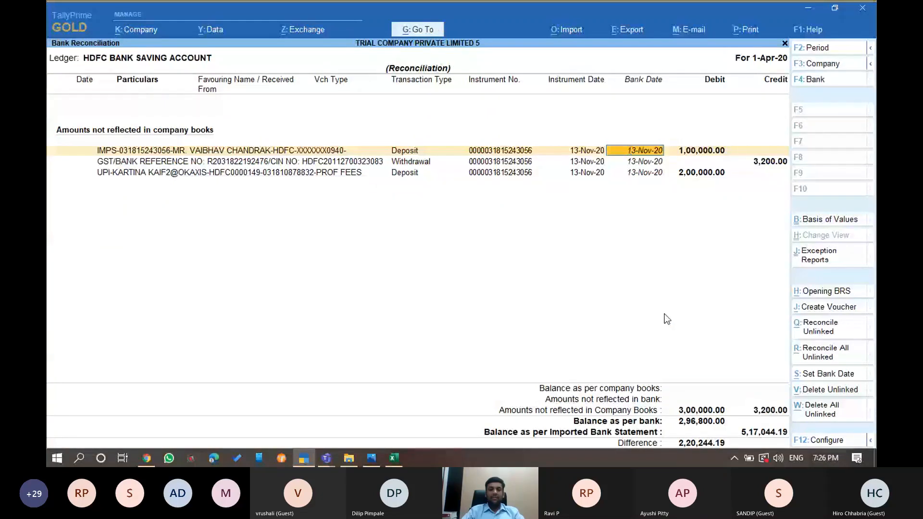
Record the 1,00,000.00 IMPS deposit as a contra voucher from IDFC FIRST BANK LIMITED
key(alt+j)
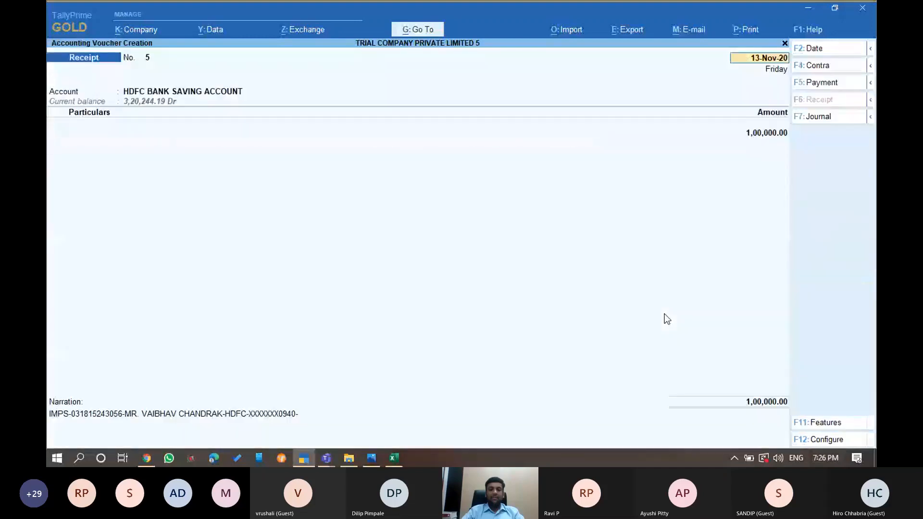
click(813, 66)
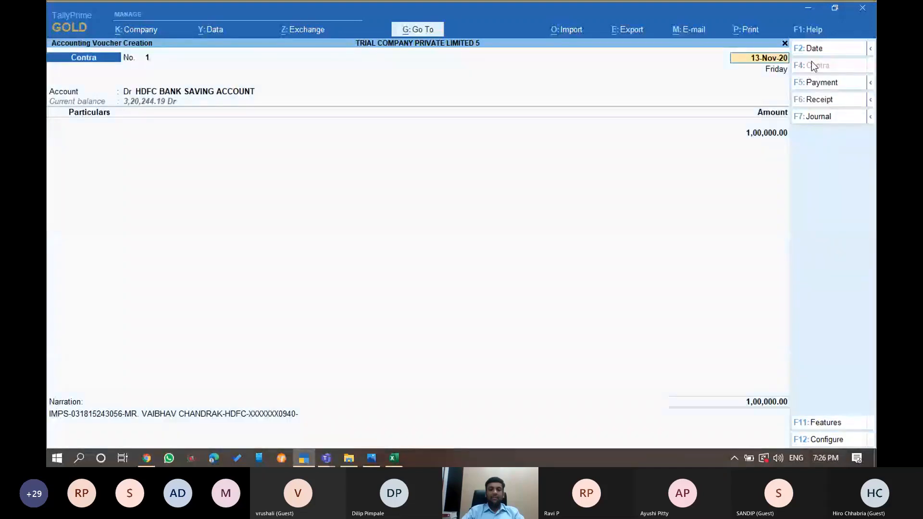
key(Return)
key(Return)
text(IDF)
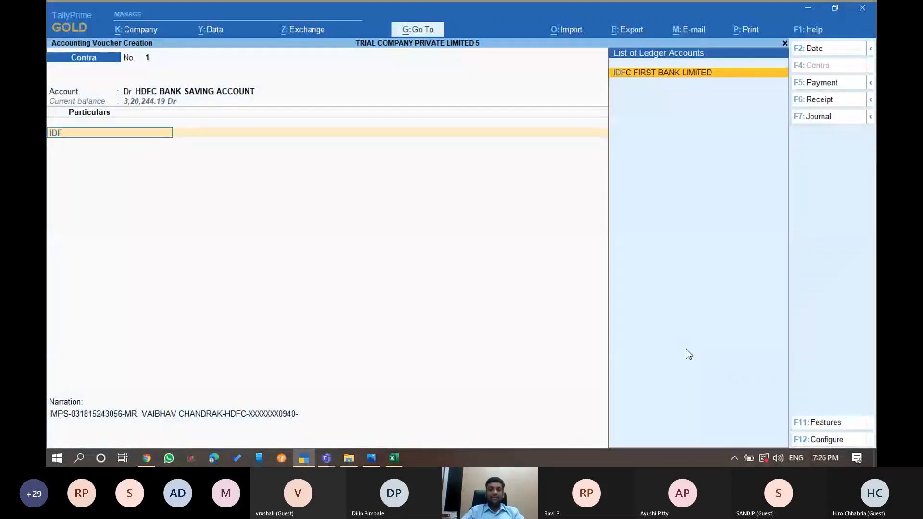
key(Return)
key(ctrl+a)
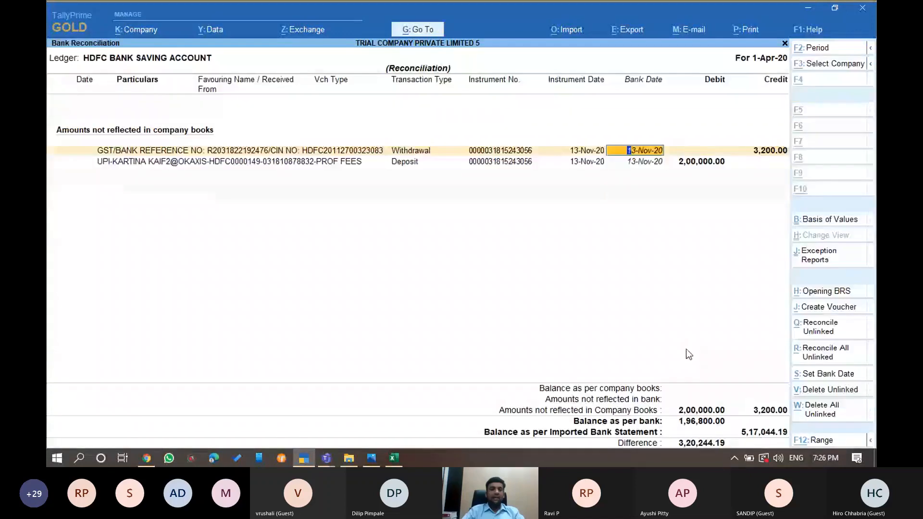
Save the 3,200.00 withdrawal as a payment voucher against the party's ledger
key(alt+c)
key(Return)
text(PR)
key(Return)
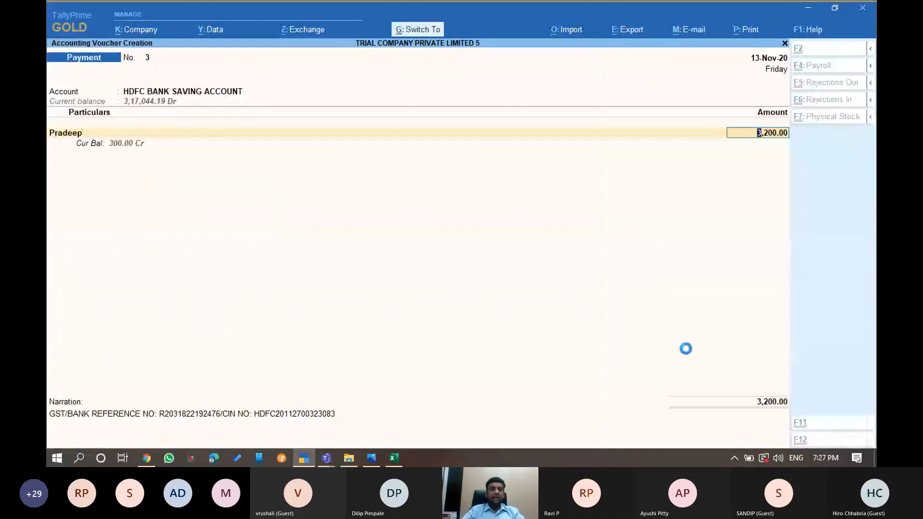
key(ctrl+a)
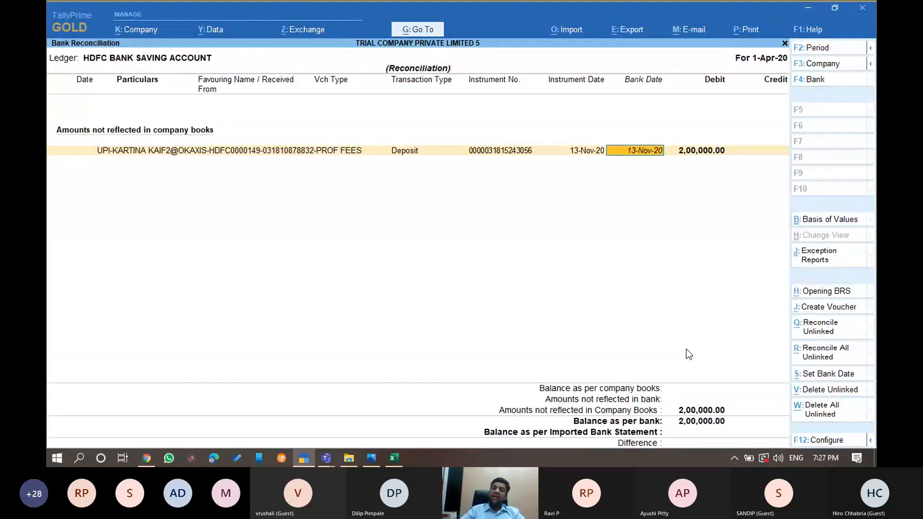
Go back to the Balance Sheet and drill into HDFC BANK SAVING ACCOUNT's November vouchers
key(Escape)
key(Escape)
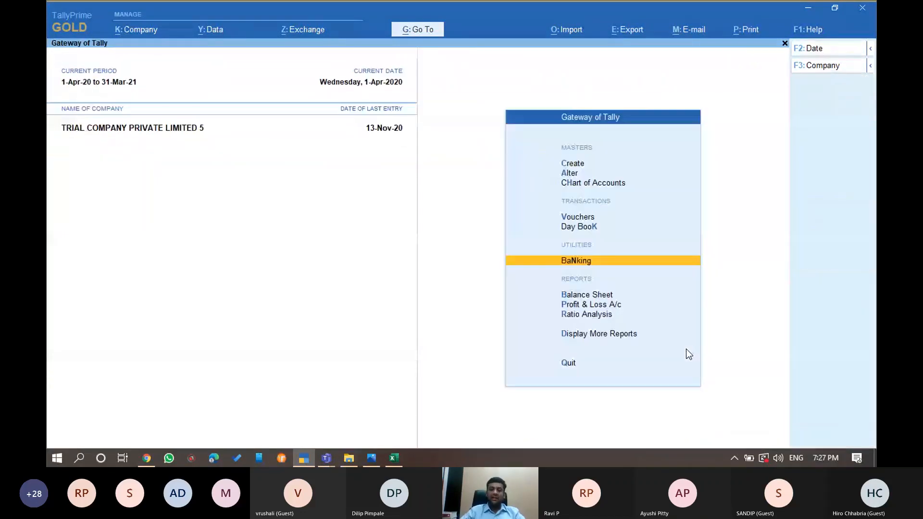
key(b)
key(Return)
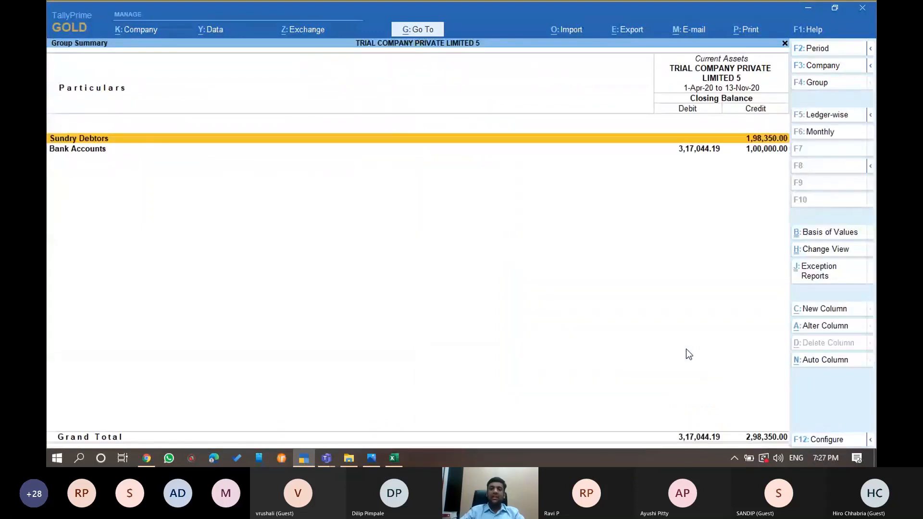
key(Down)
key(Return)
key(Return)
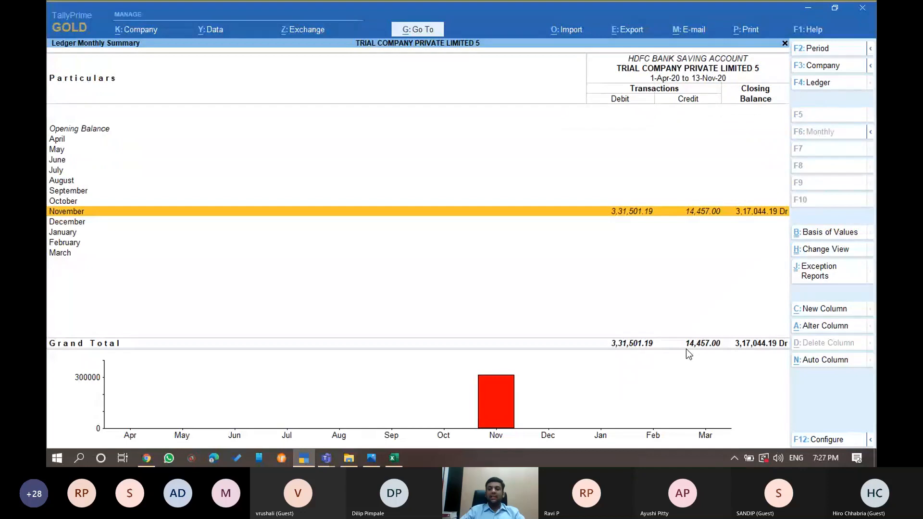
key(Return)
Step through the eight new November vouchers, ending on the 3,200.00 payment entry
key(Up)
key(Up)
key(Up)
key(Up)
key(Up)
key(Down)
key(Down)
key(Down)
key(Down)
key(Down)
key(Down)
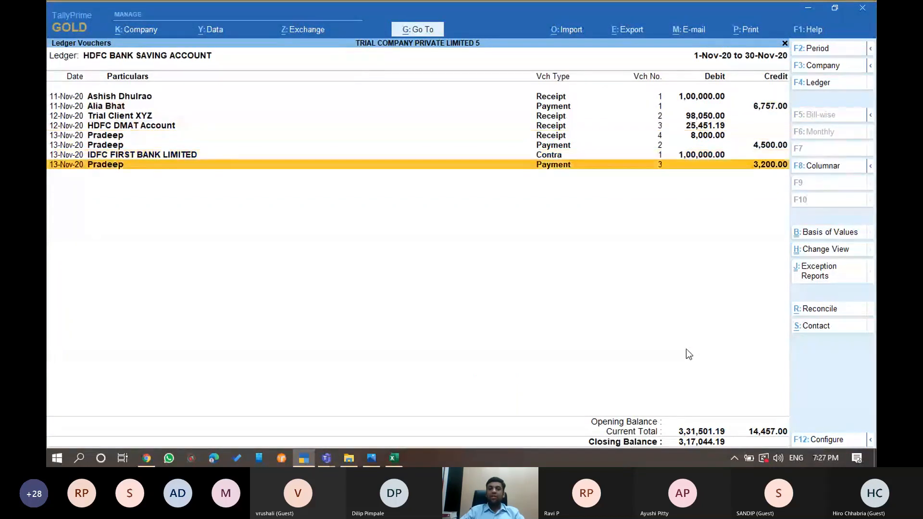
key(Up)
key(Up)
key(Up)
key(Up)
key(Up)
key(Up)
key(Up)
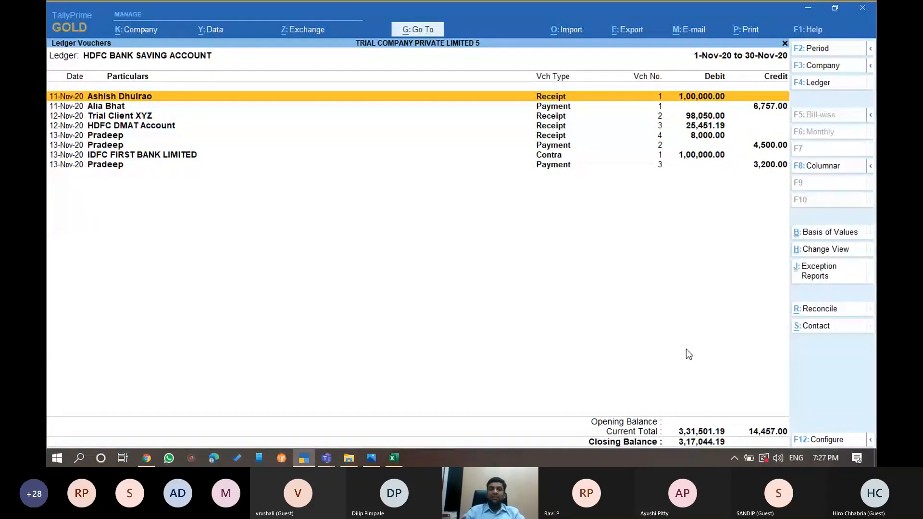
key(Down)
key(Down)
key(Down)
key(Down)
key(Down)
key(Down)
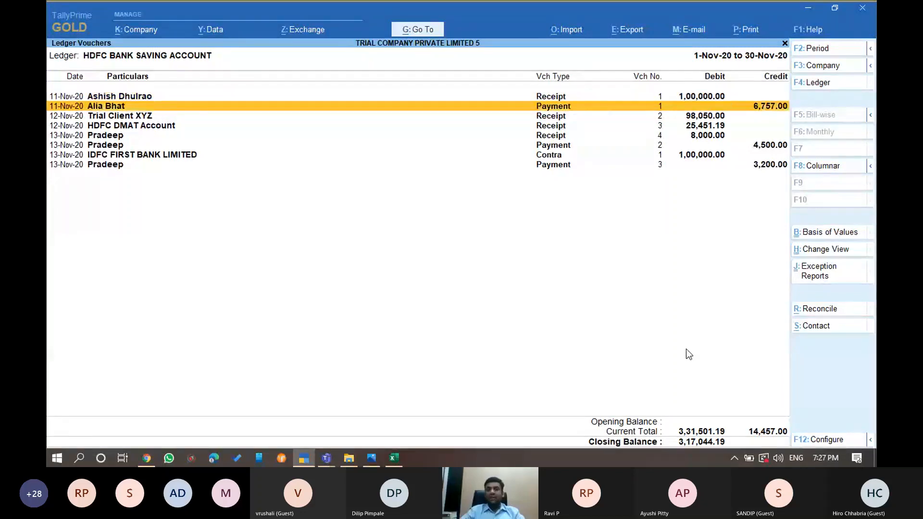
key(Up)
key(Up)
key(Up)
key(Up)
key(Up)
key(Down)
key(Down)
key(Down)
key(Down)
key(Down)
key(Down)
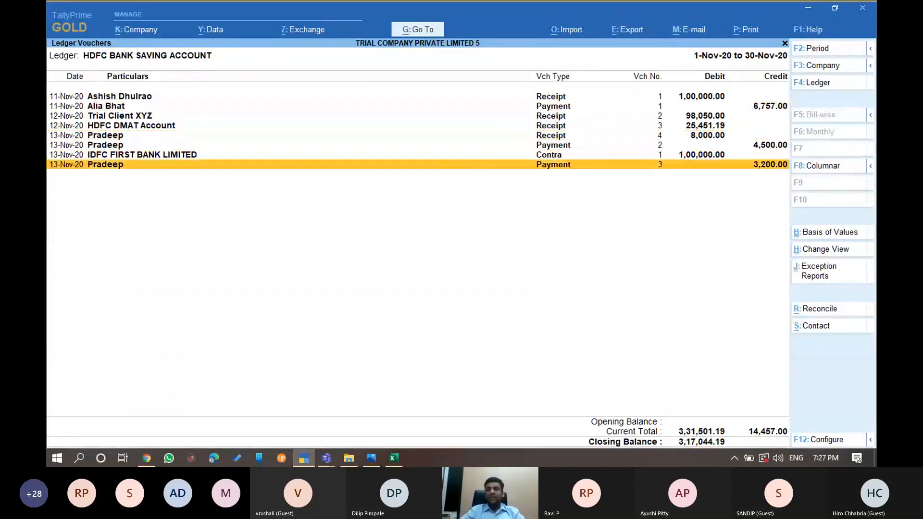
mouse_move(328, 459)
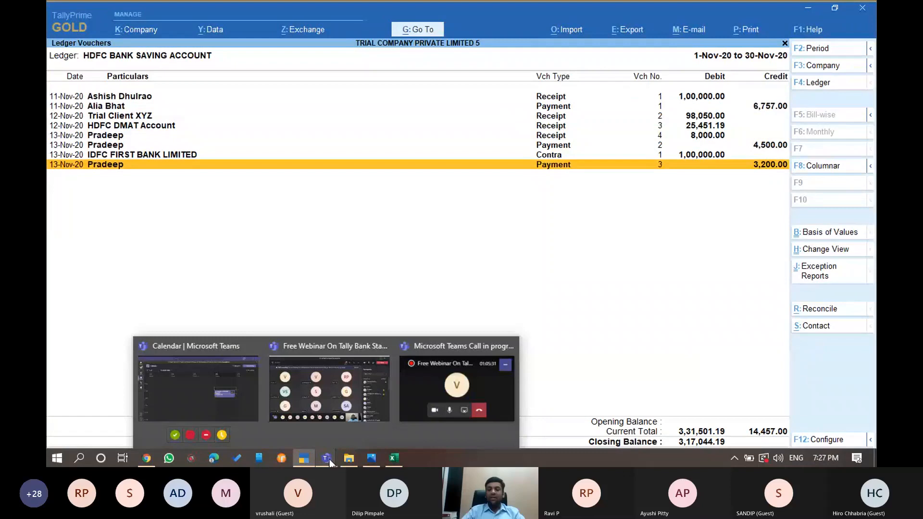
Switch to the Teams call window and stop sharing the TallyPrime ledger report
click(329, 389)
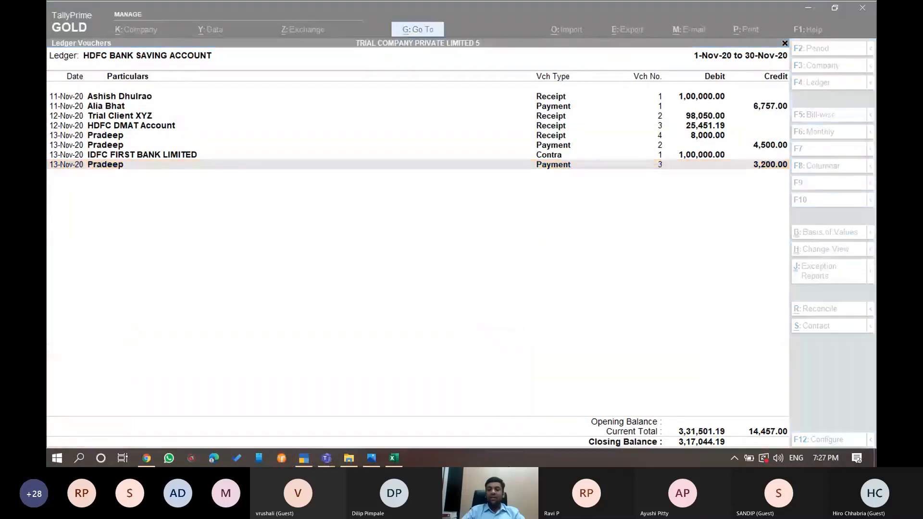
click(425, 247)
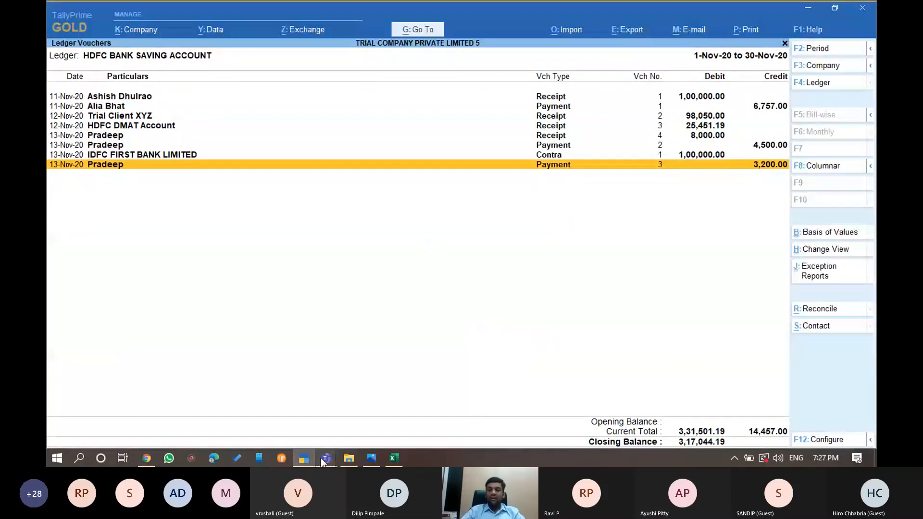
mouse_move(325, 459)
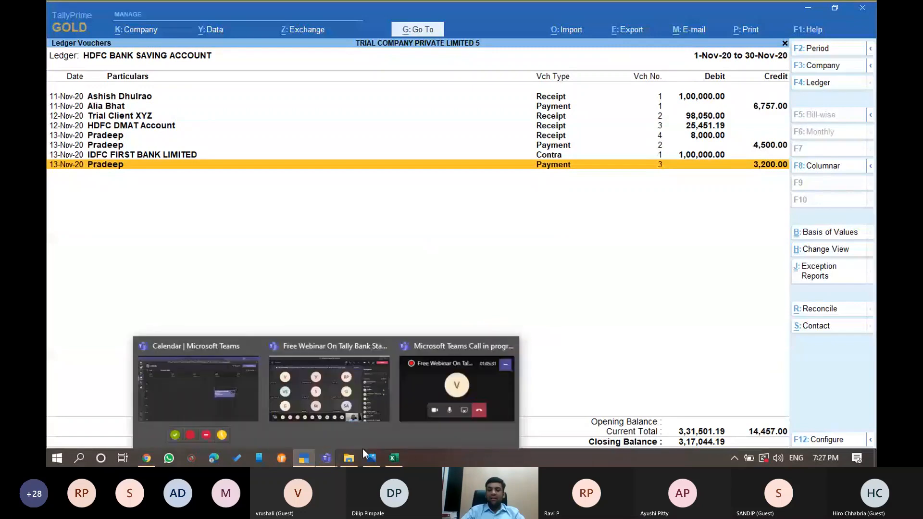
click(362, 447)
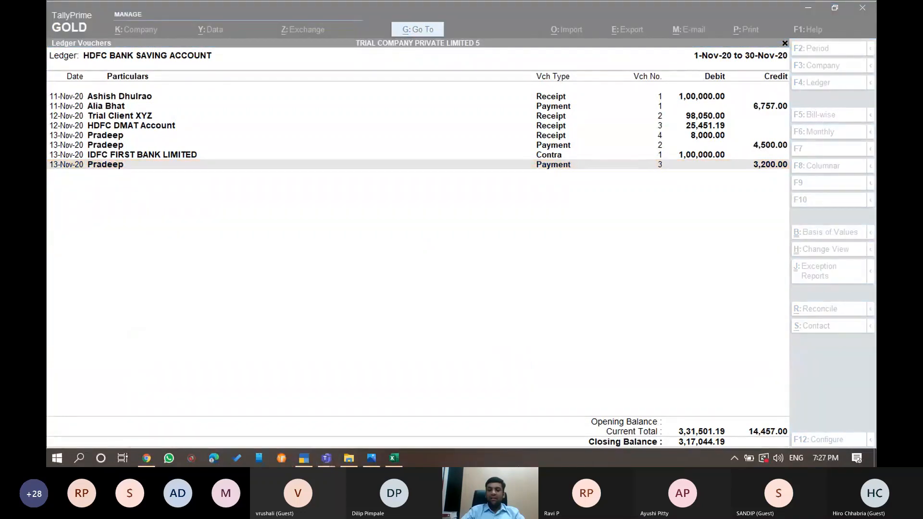
click(491, 287)
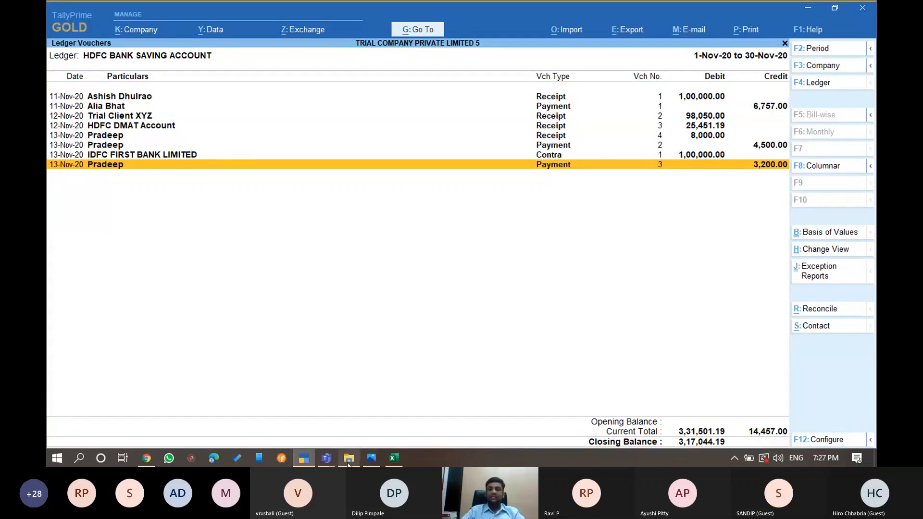
click(326, 458)
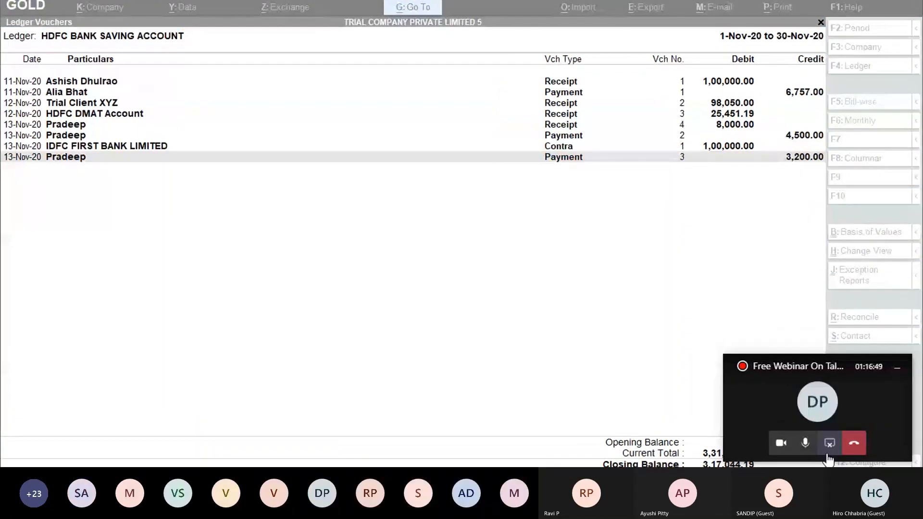
click(827, 454)
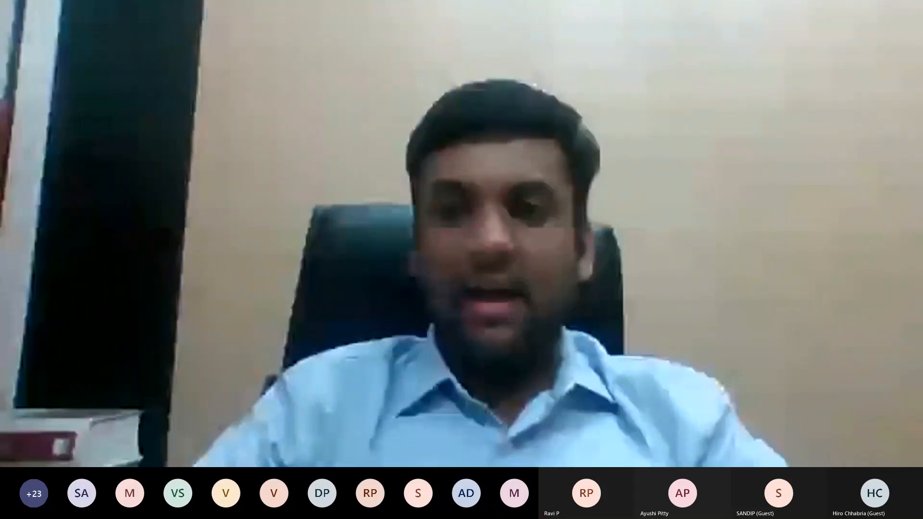
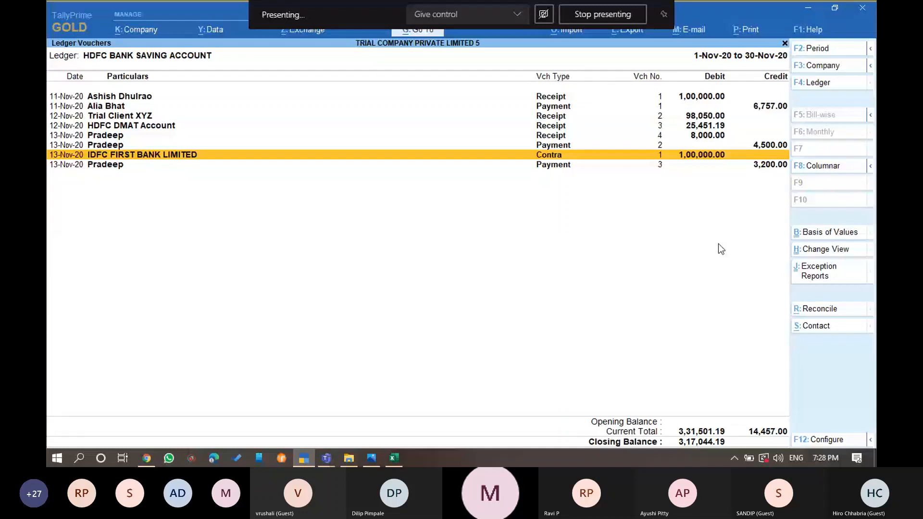
Return to the HDFC ledger's November vouchers via Balance Sheet, Current Assets and Bank Accounts
key(Up)
key(Up)
key(Up)
key(Up)
key(Up)
key(End)
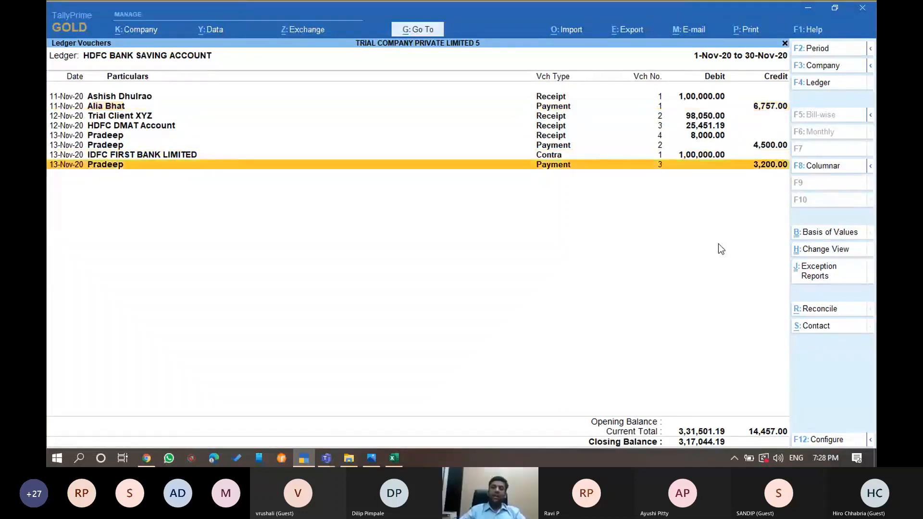
key(Escape)
key(Escape)
key(Escape)
key(Down)
key(Down)
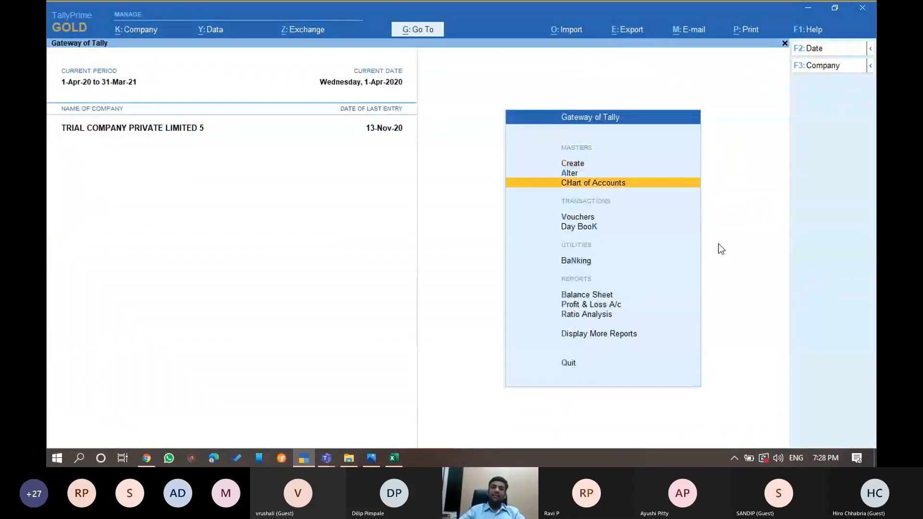
key(Down)
key(Down)
key(Down)
key(Down)
key(Return)
key(Down)
key(Down)
key(Down)
key(Down)
key(Down)
key(Return)
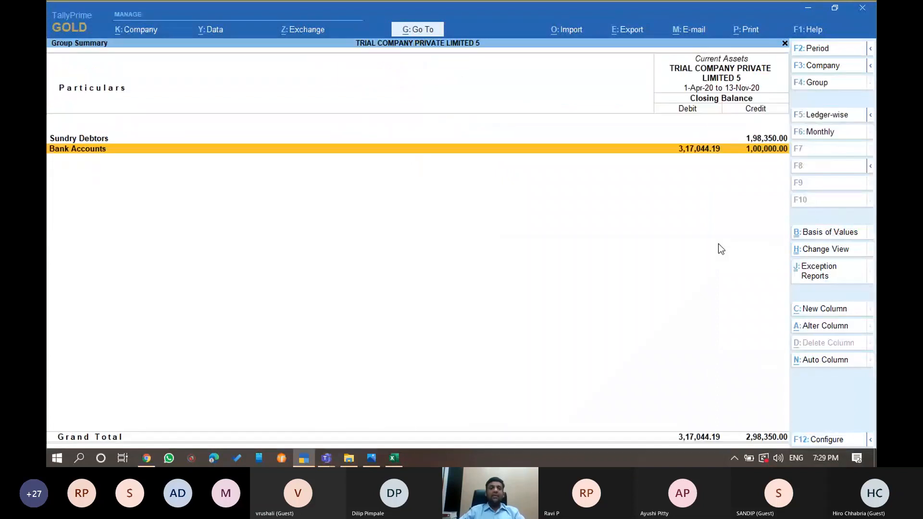
key(Return)
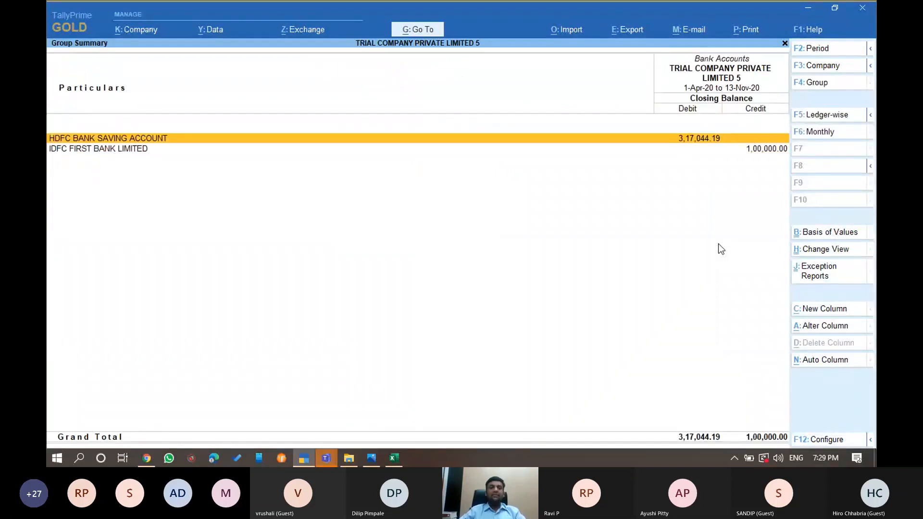
key(Return)
key(Return)
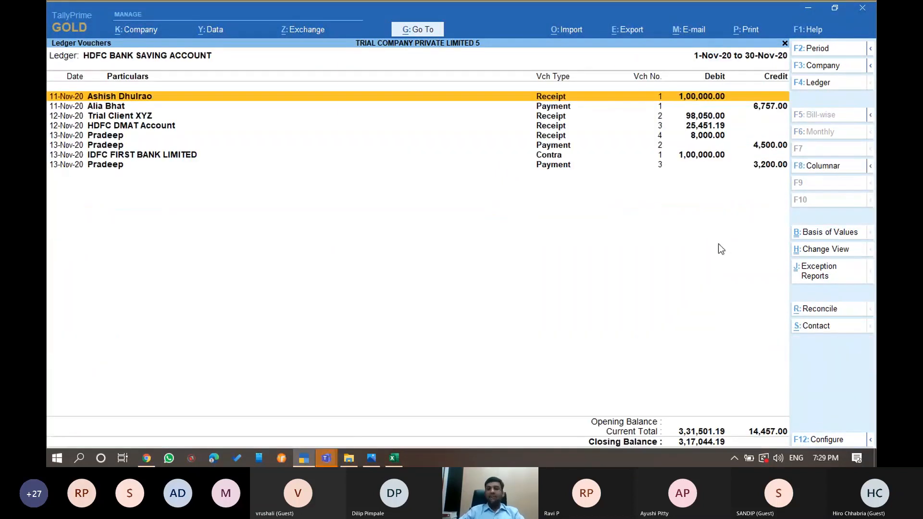
key(Down)
key(Down)
key(Down)
key(Down)
key(Down)
key(Down)
key(Down)
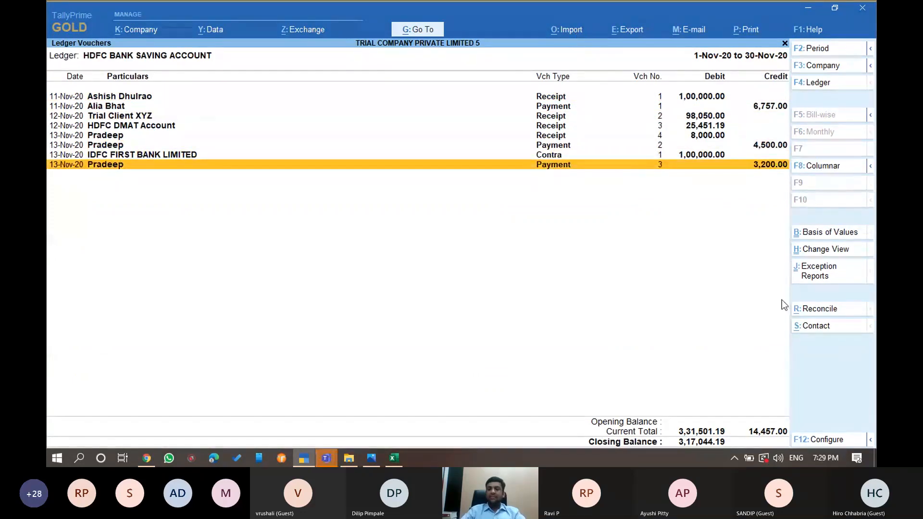
Start bank reconciliation for the HDFC ledger and minimize the Teams meeting window
click(822, 310)
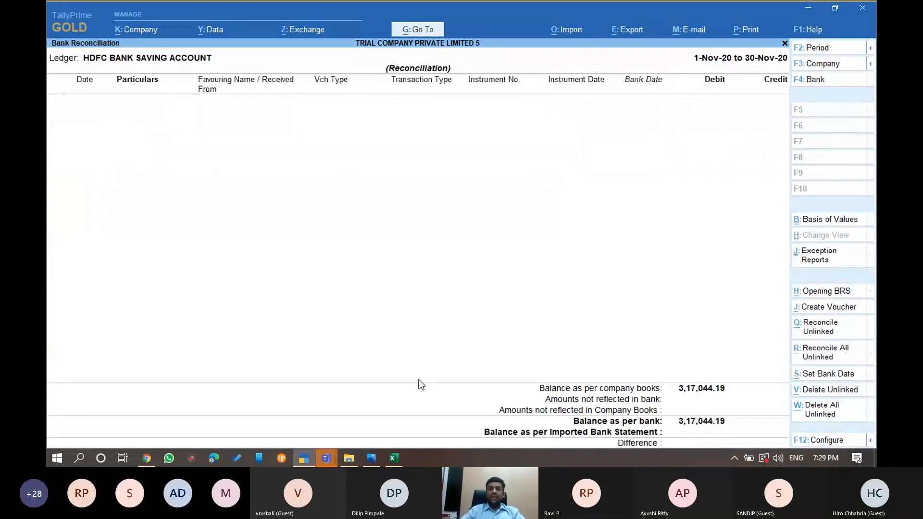
mouse_move(325, 458)
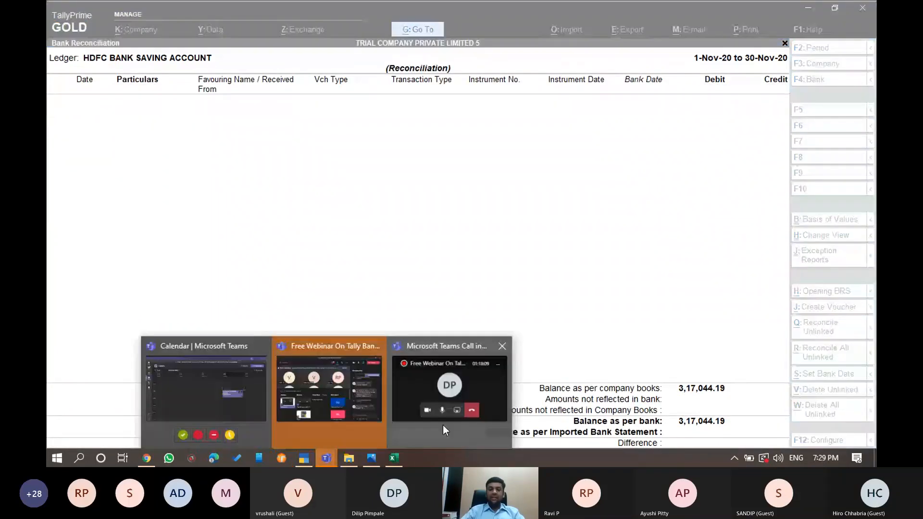
click(443, 425)
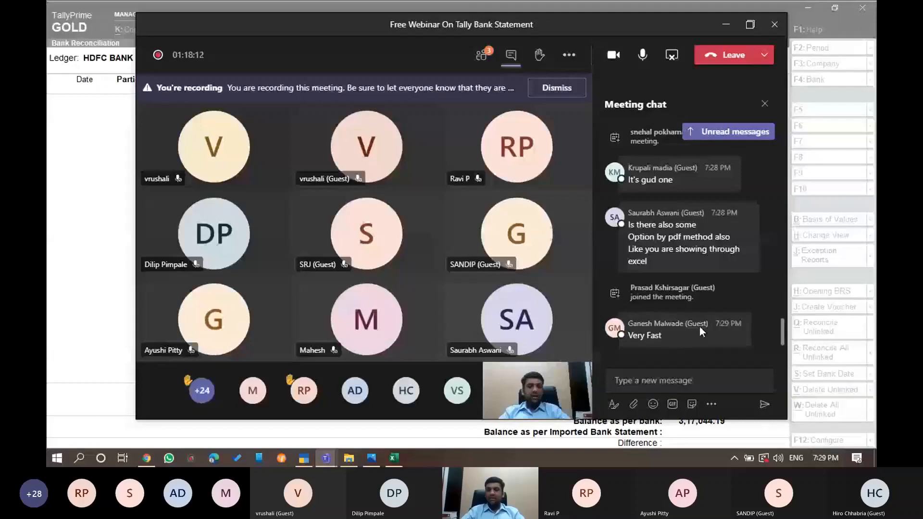
mouse_move(707, 310)
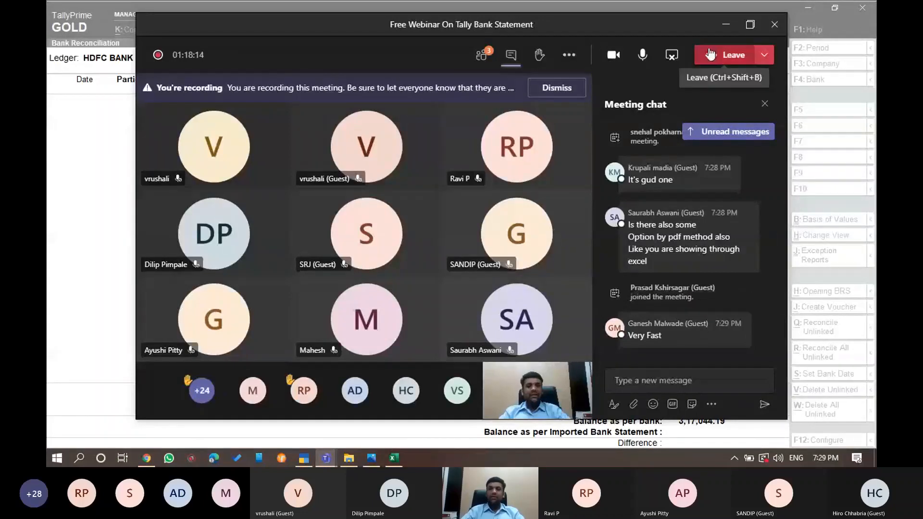
click(724, 25)
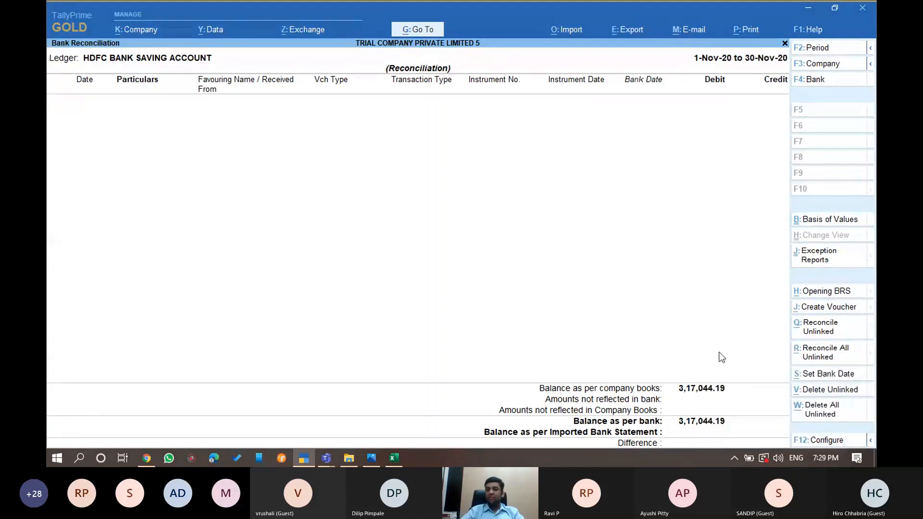
Import the HDFC xlsx statement, re-importing it and dismissing the success and Accept prompts
click(568, 30)
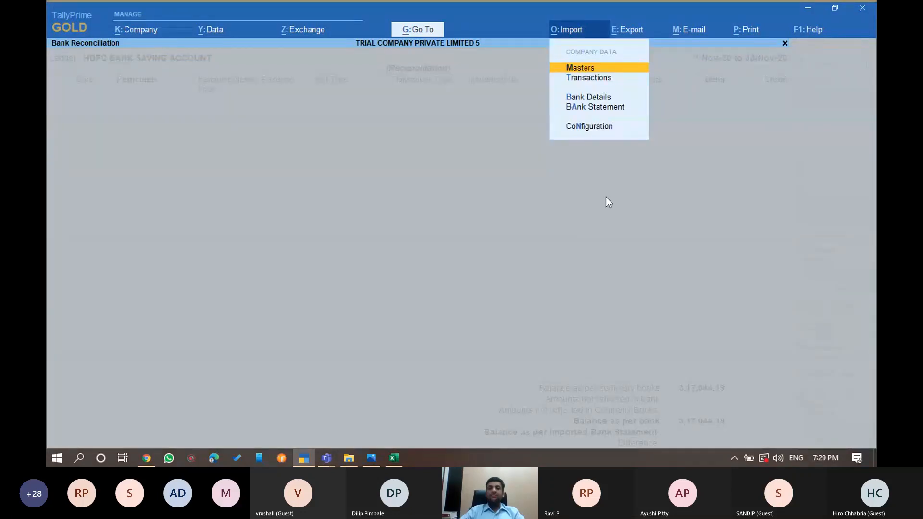
key(a)
key(Return)
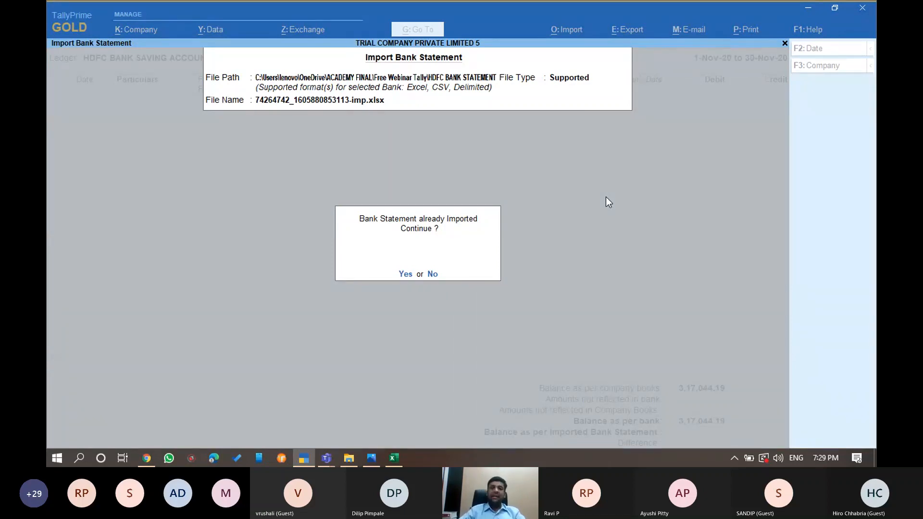
key(y)
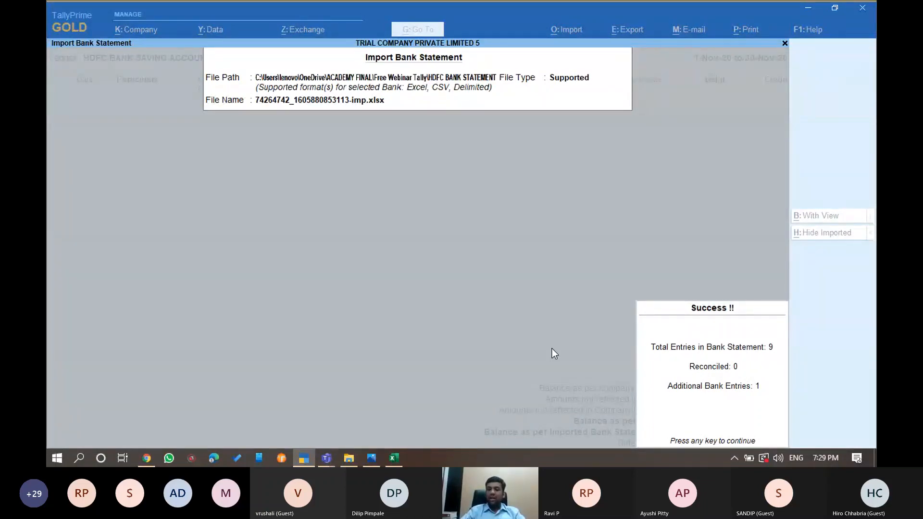
key(Return)
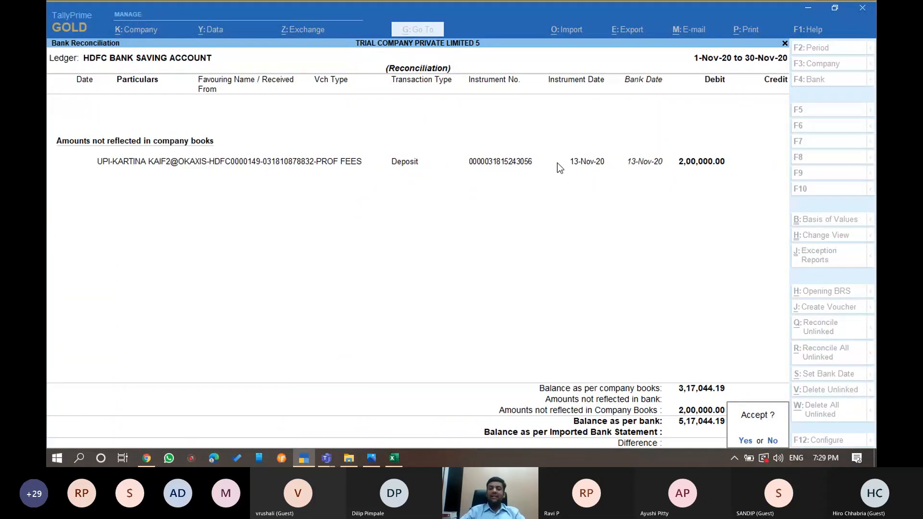
key(y)
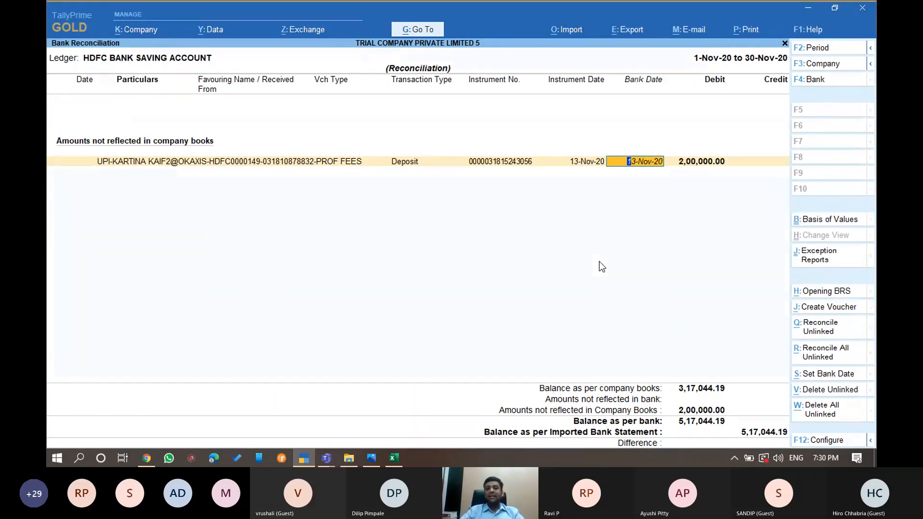
Create a new ledger for the depositor under Sundry Debtors from the receipt voucher
key(alt+j)
key(Return)
key(alt+c)
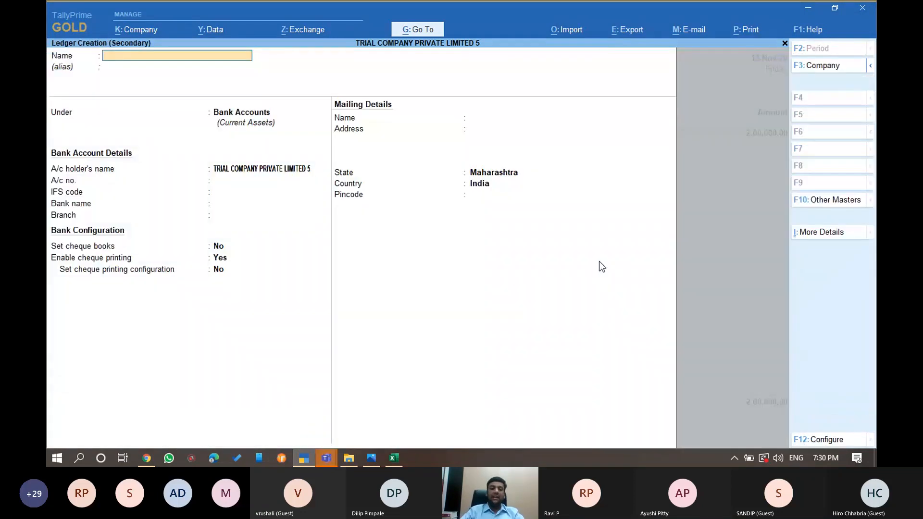
text(KATRINA)
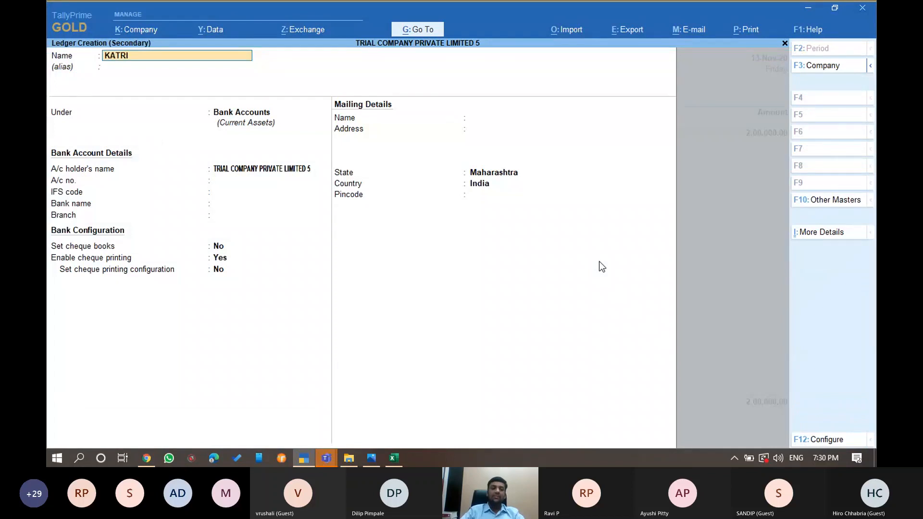
key(ctrl)
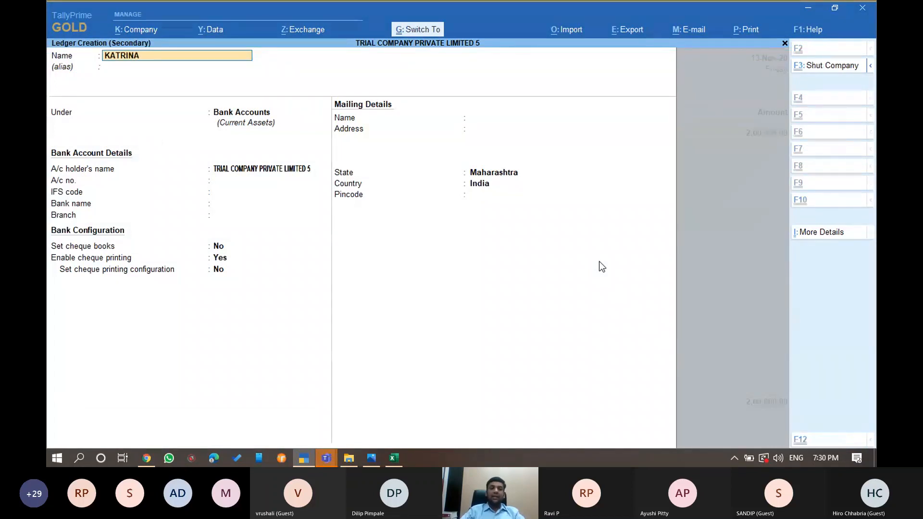
key(Return)
key(Return)
text(sun)
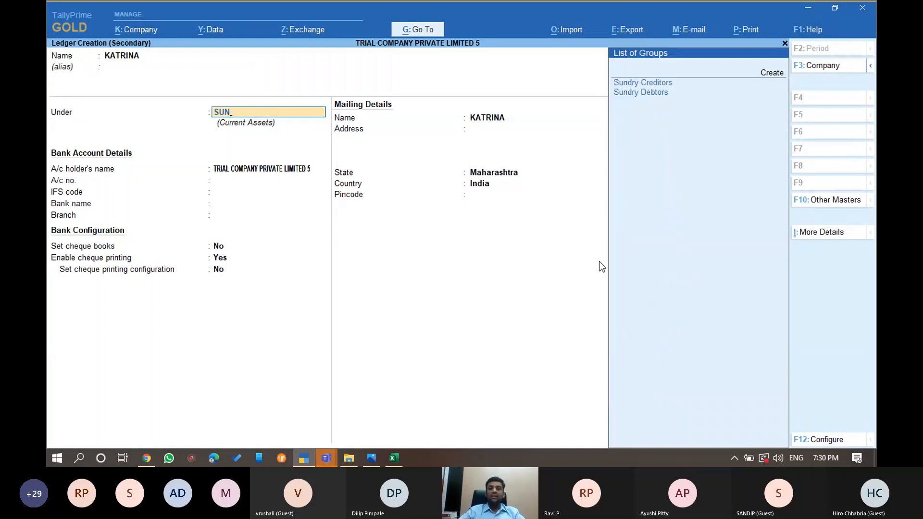
key(Down)
key(Return)
key(ctrl)
key(ctrl+a)
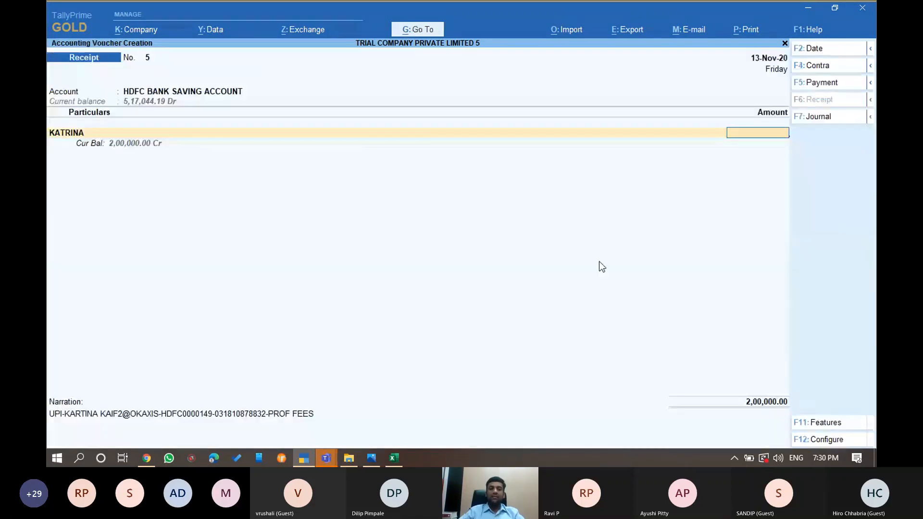
Save the 2,00,000.00 receipt with the new depositor ledger as the paying party
key(ctrl+a)
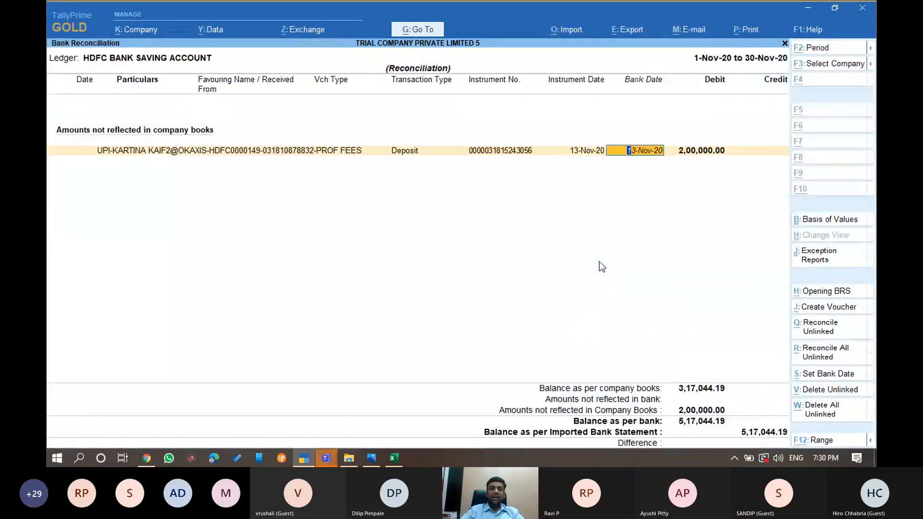
key(alt+j)
text(KA)
key(Return)
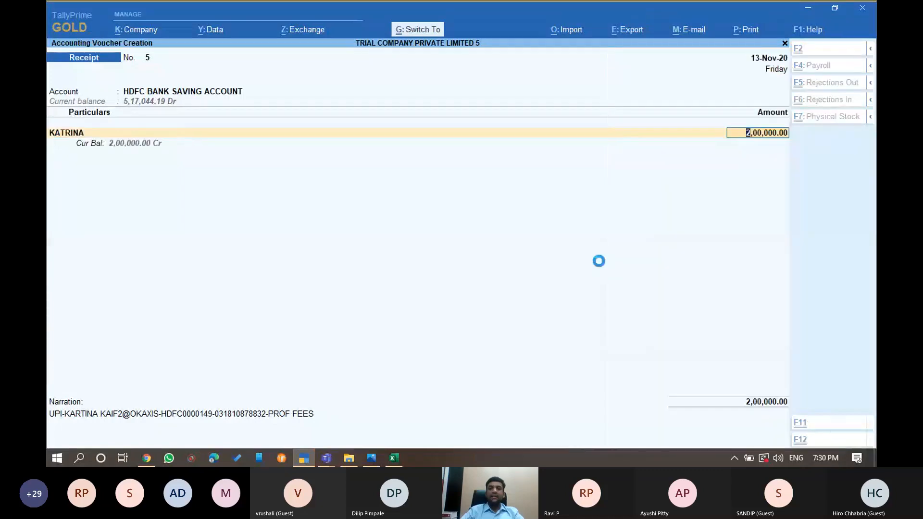
Drill from the Balance Sheet through Current Assets and Bank Accounts into the HDFC ledger
key(Escape)
key(Escape)
key(Escape)
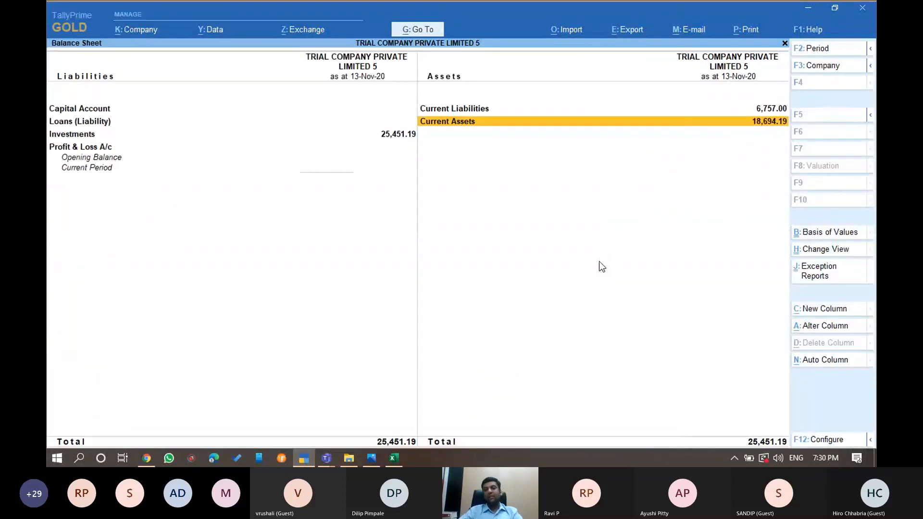
key(Return)
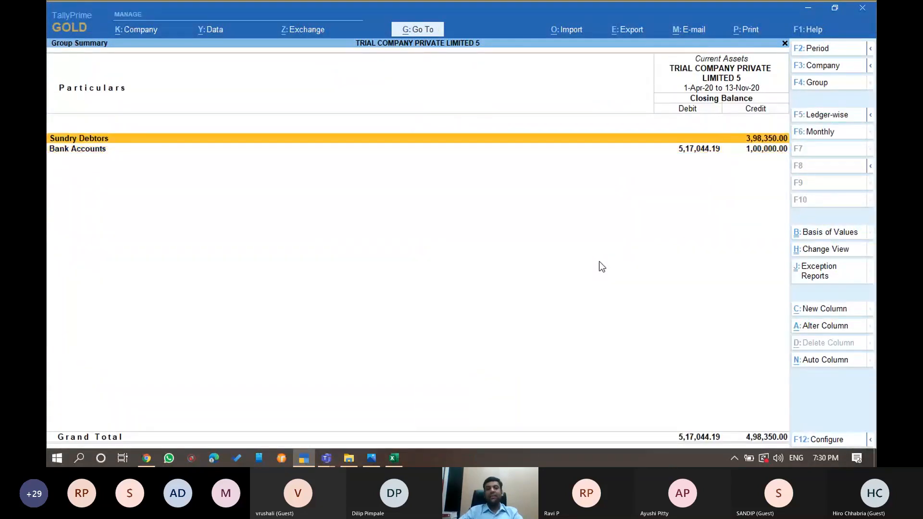
key(Down)
key(Return)
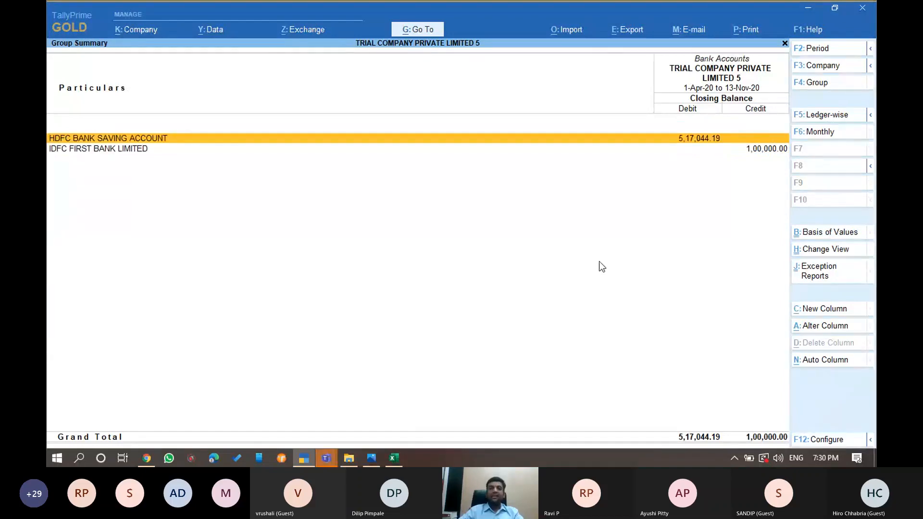
key(Return)
key(Return)
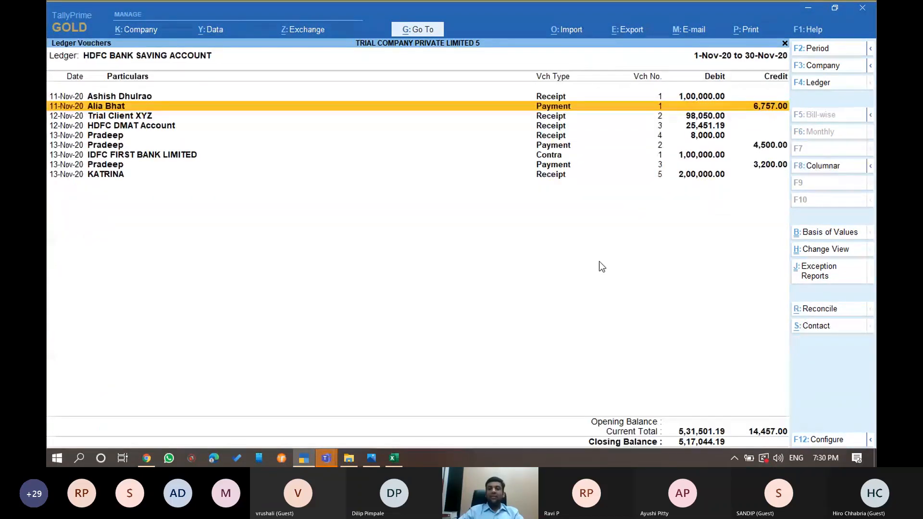
click(327, 459)
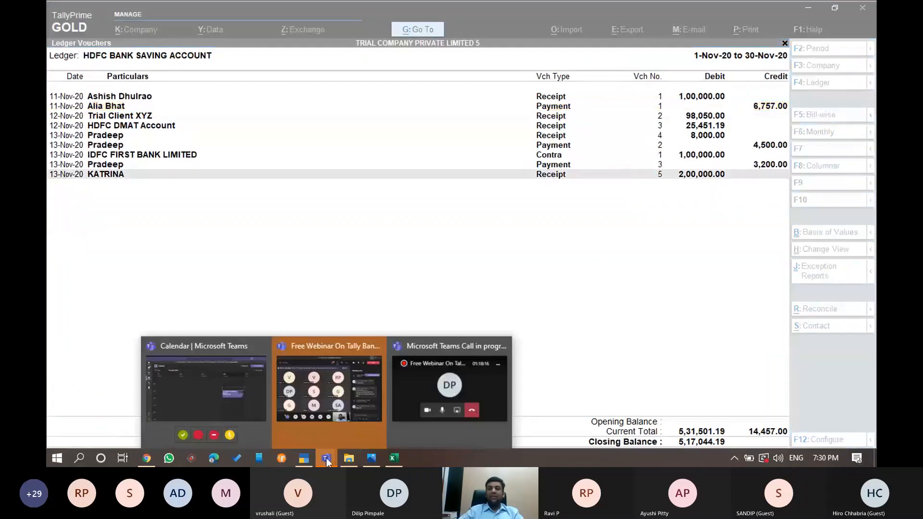
click(329, 390)
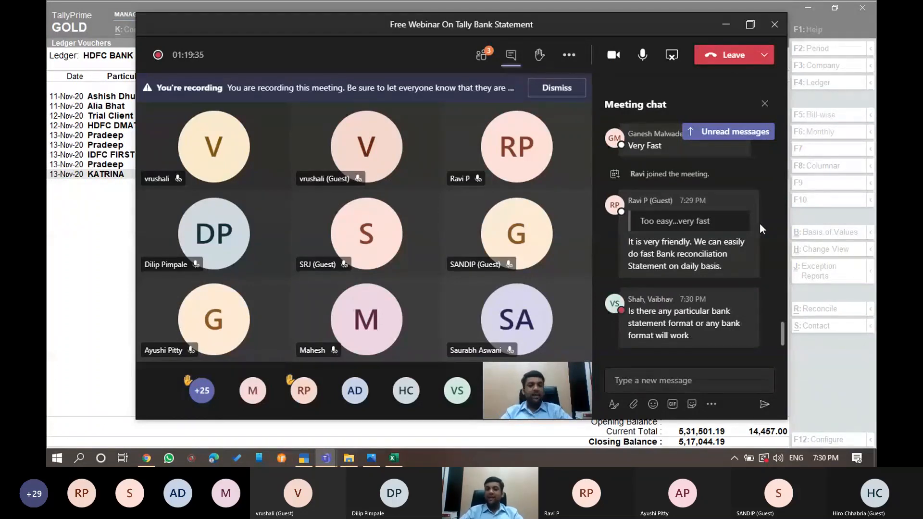
scroll(759, 223, up, 2)
scroll(759, 223, up, 1)
scroll(759, 224, down, 3)
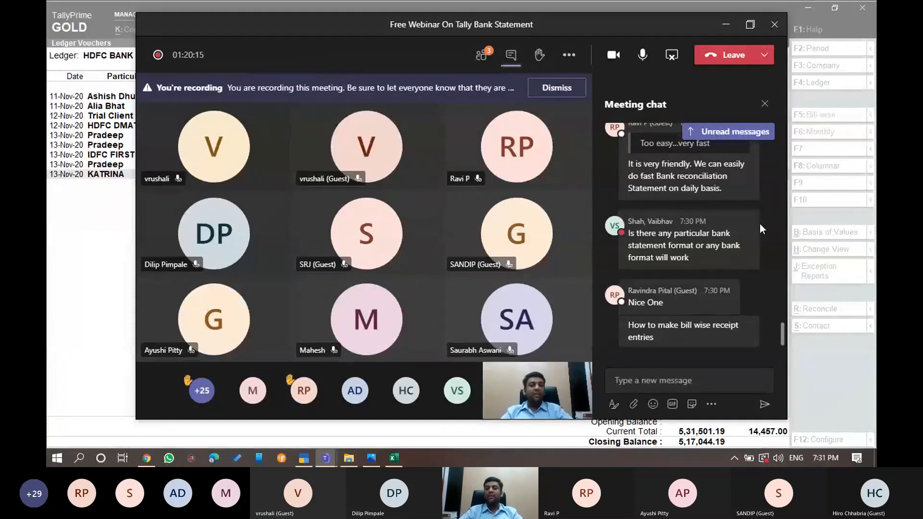
click(718, 35)
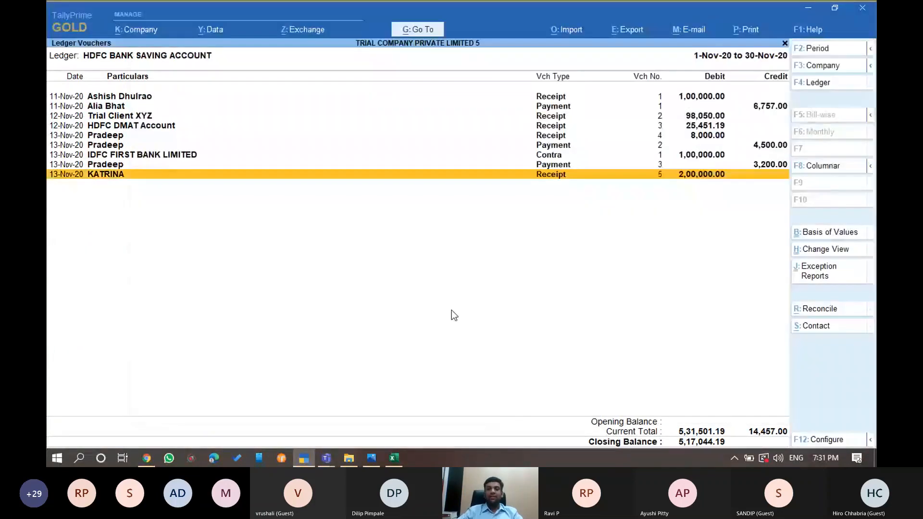
Open a receipt voucher in the HDFC ledger to review it, then close it
key(Up)
key(Up)
key(Up)
key(Up)
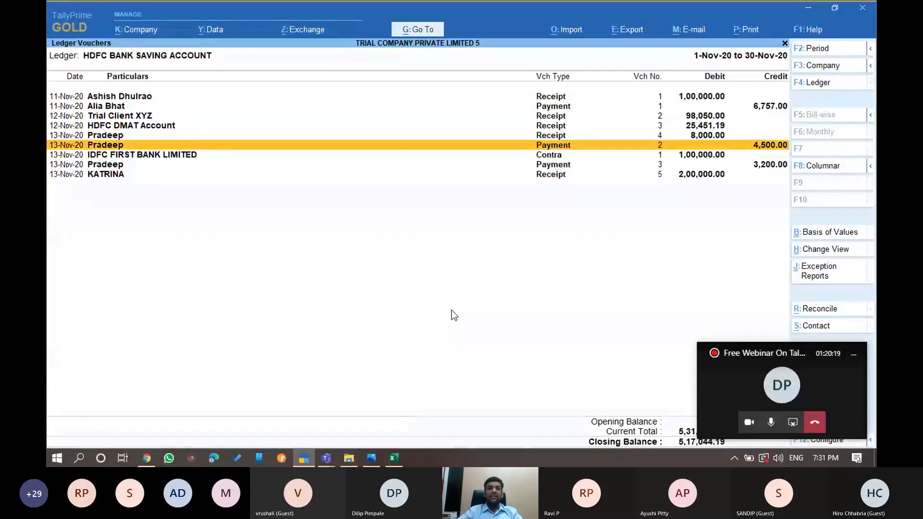
key(Return)
key(Return)
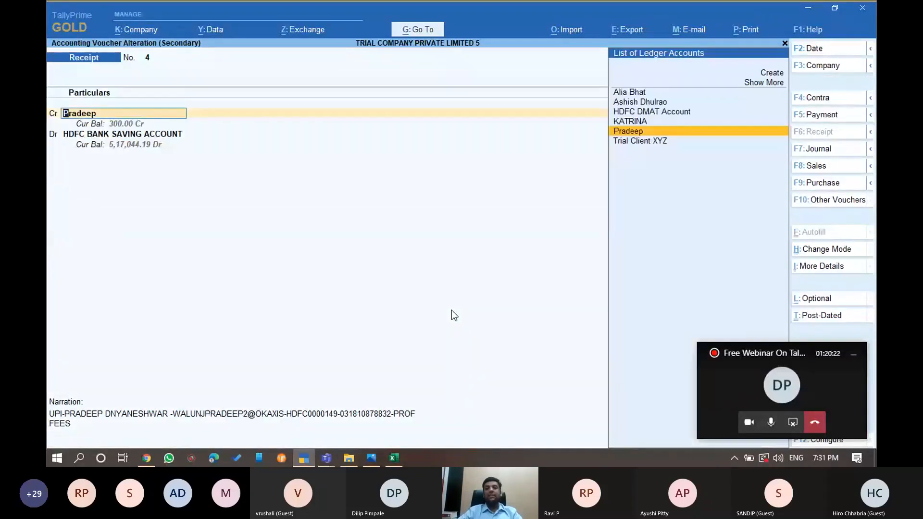
key(Escape)
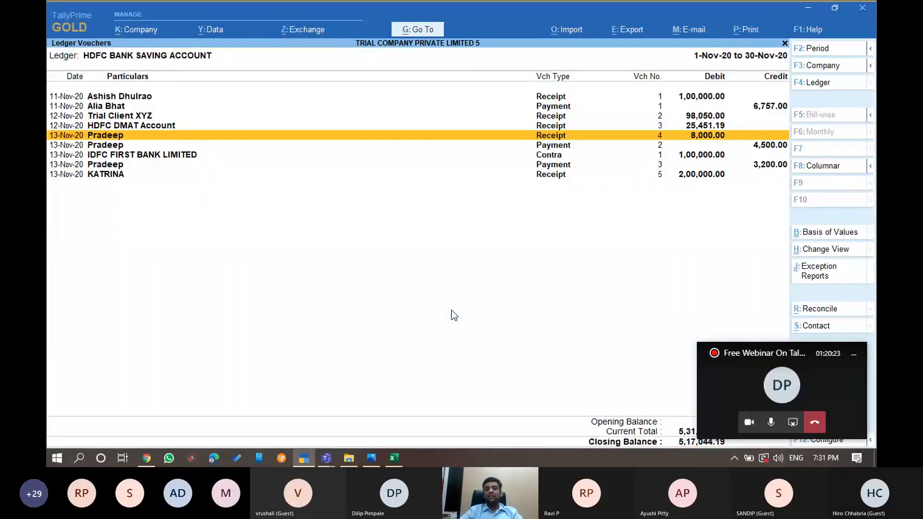
click(326, 459)
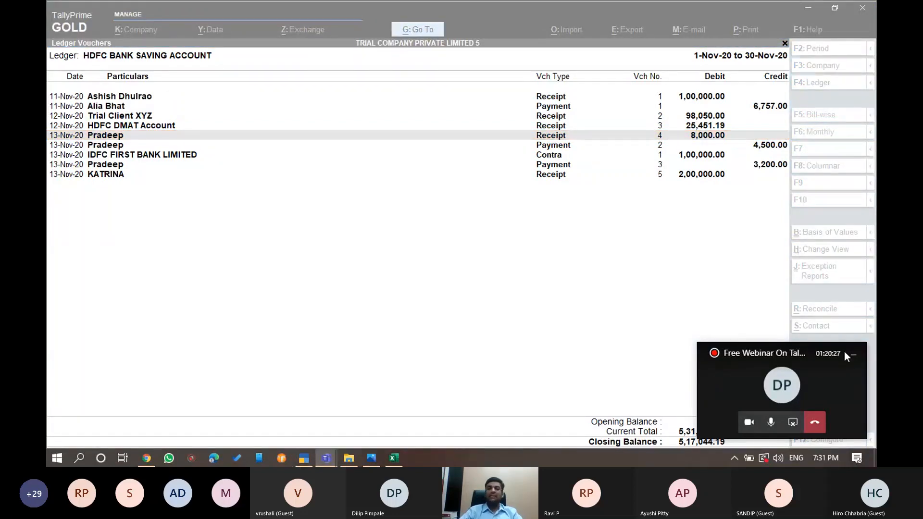
click(845, 352)
Delete the HDFC DMAT Account and Trial Client XYZ receipts of 25,451.19 and 98,050.00
key(Up)
key(Up)
key(Up)
key(Down)
key(Down)
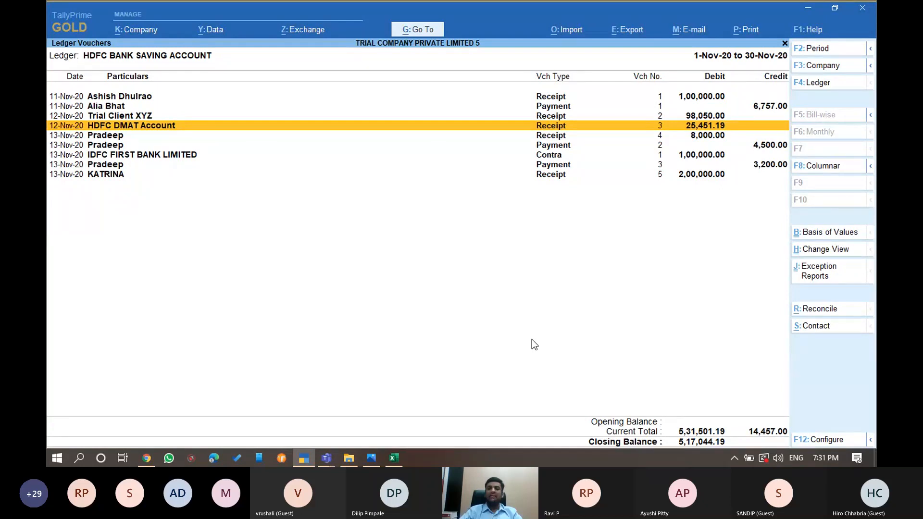
key(Return)
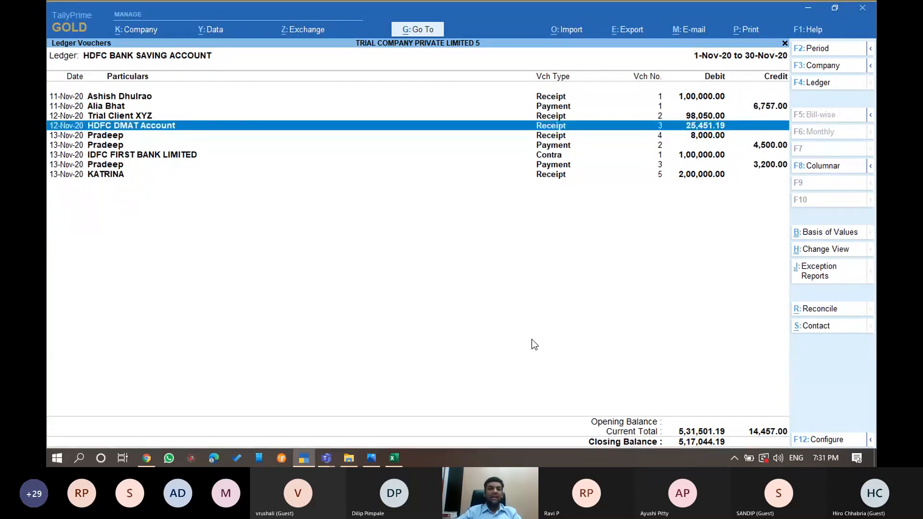
key(Up)
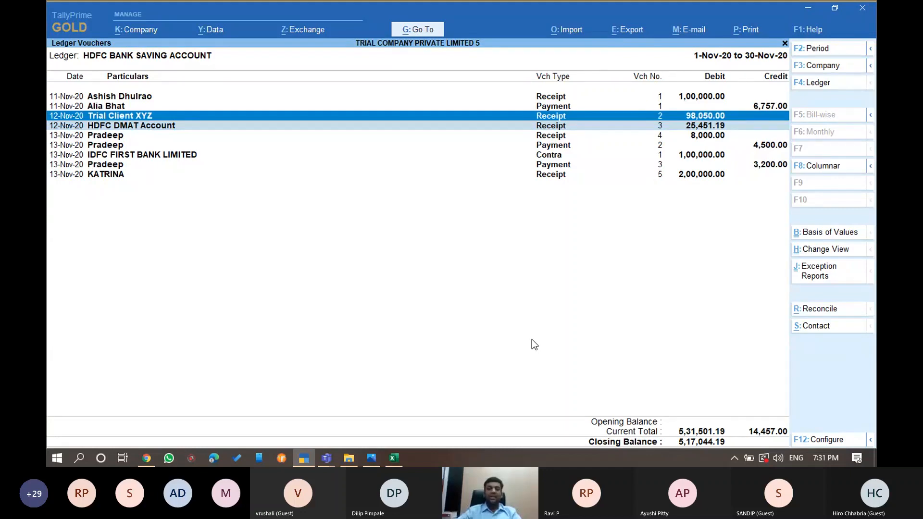
key(alt+d)
key(Return)
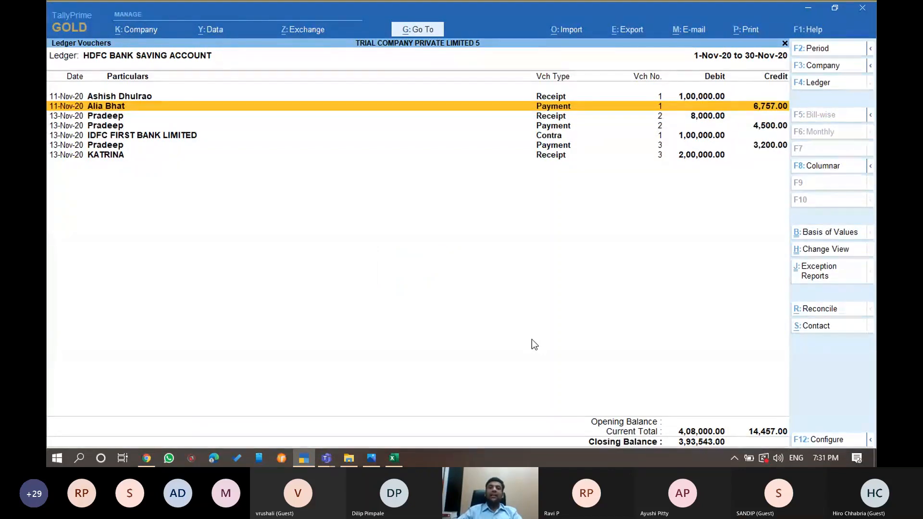
Cancel the Bank Details import and move to the Bank Statement import option
click(569, 30)
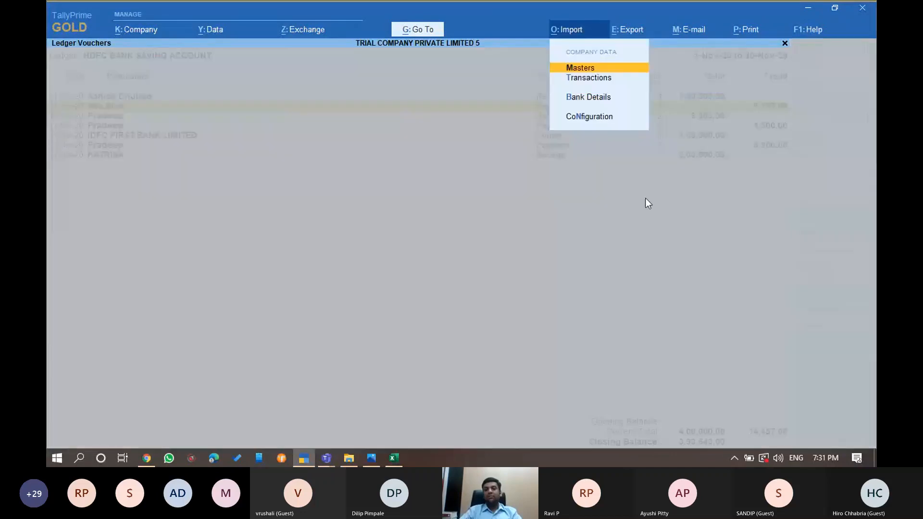
key(Down)
key(Down)
key(Down)
key(Up)
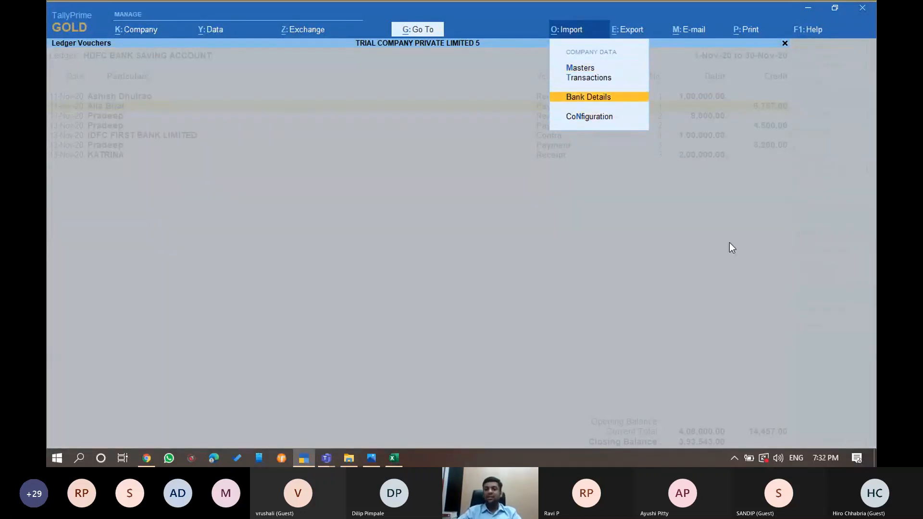
key(Return)
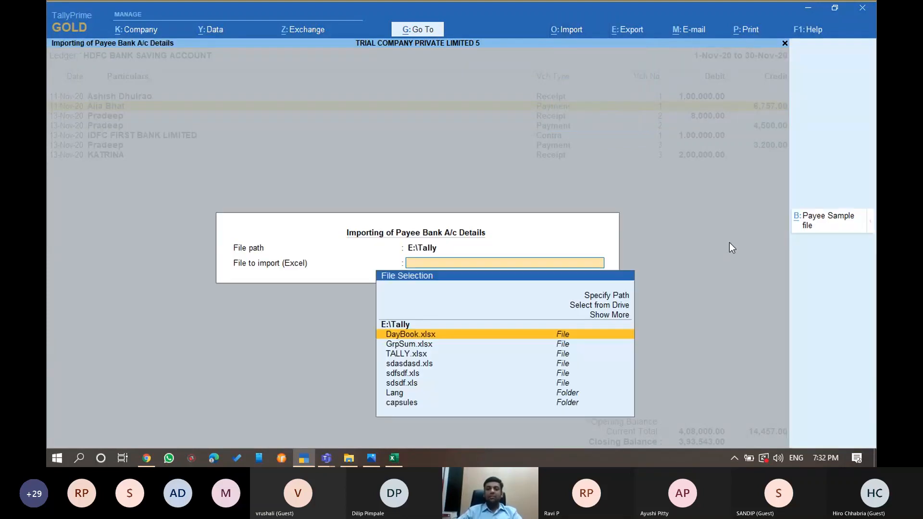
key(Escape)
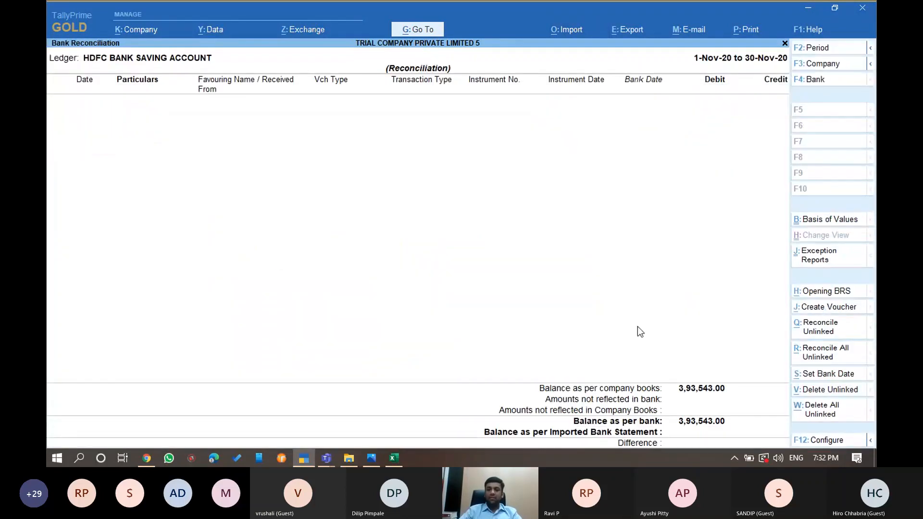
click(567, 29)
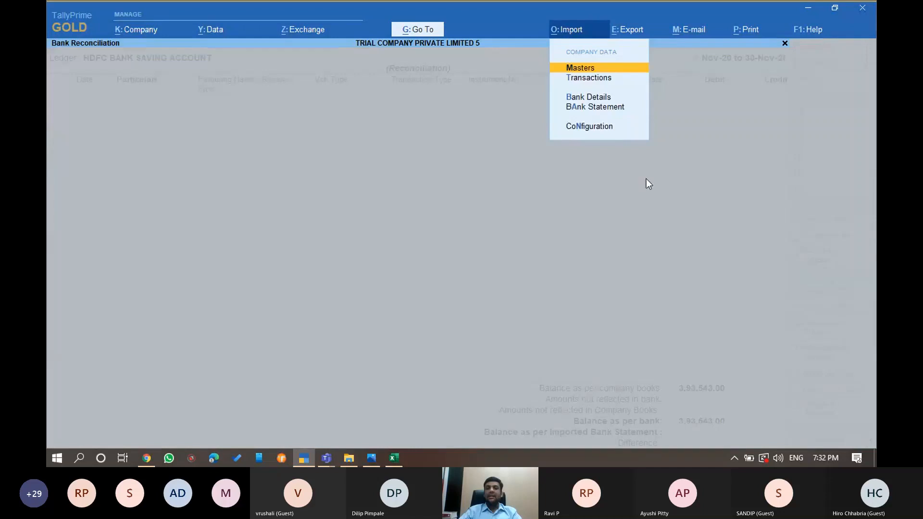
key(Down)
key(Down)
key(Down)
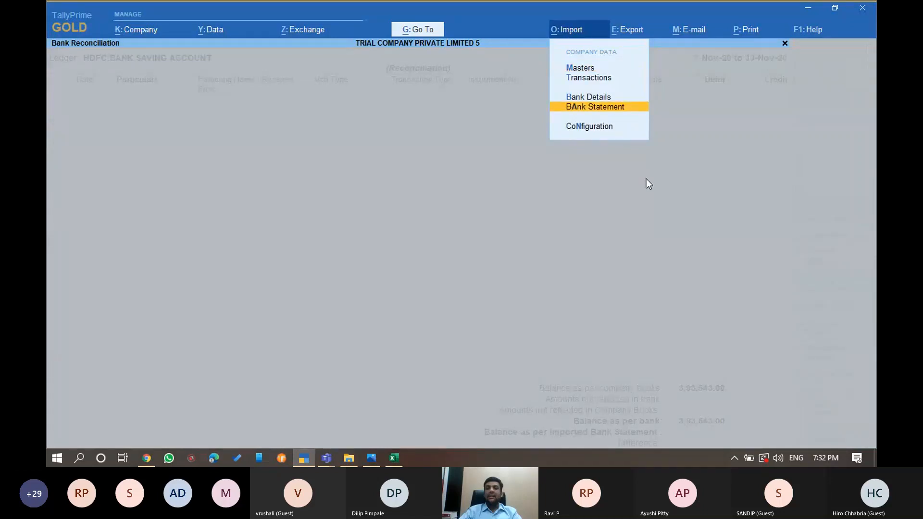
key(Return)
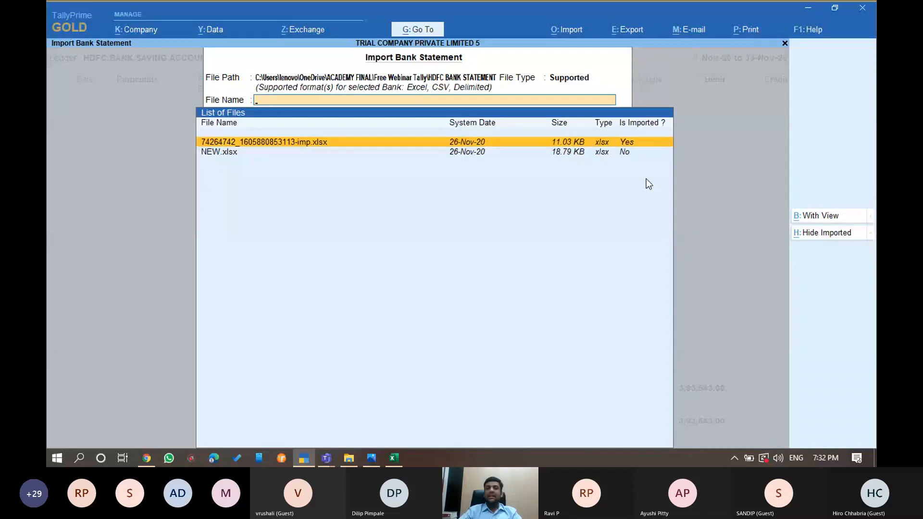
key(Return)
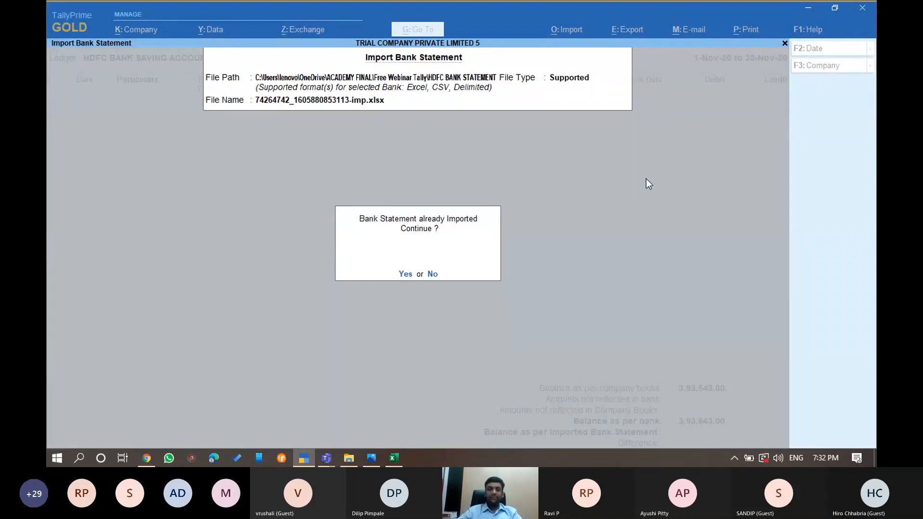
key(y)
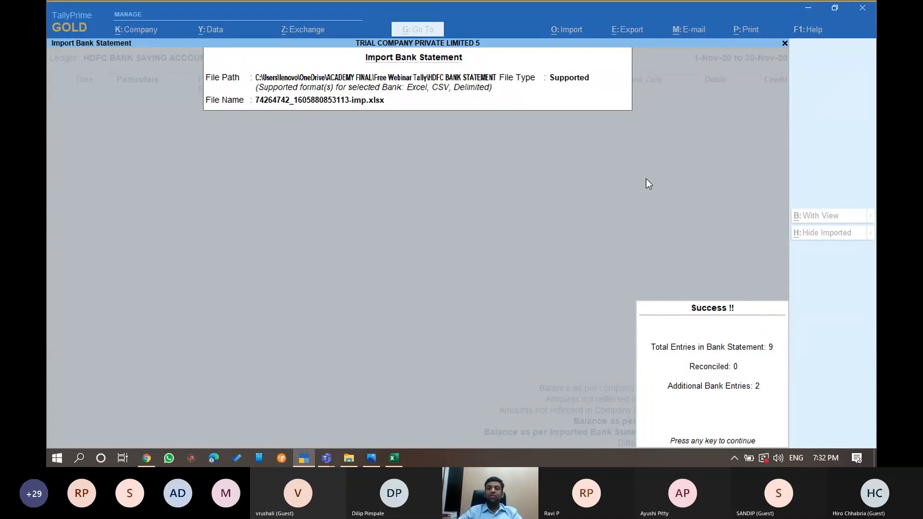
key(Return)
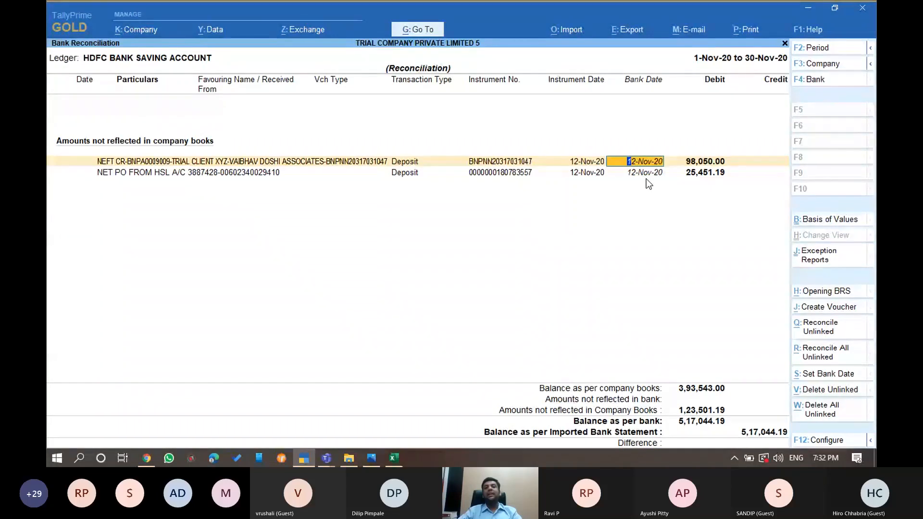
Record the 98,050.00 deposit as a receipt from HDFC DMAT Account
key(alt+j)
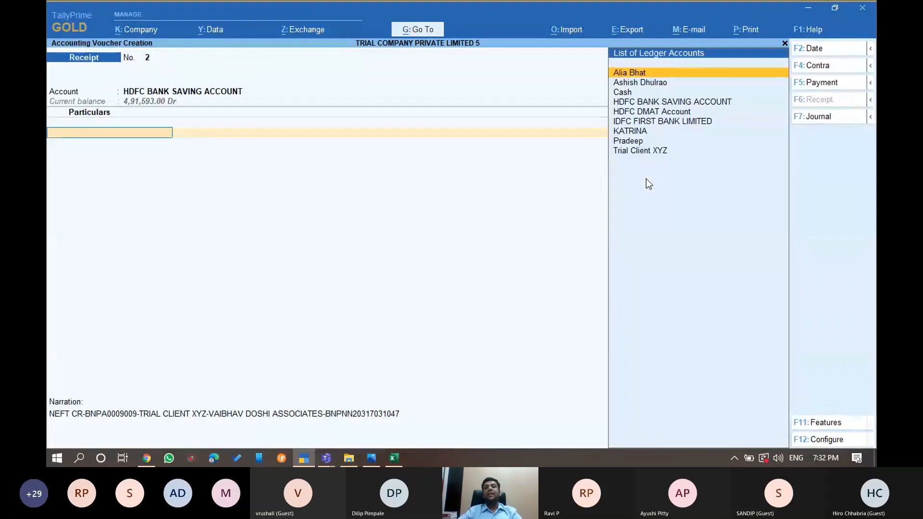
text(hd)
key(Down)
key(Return)
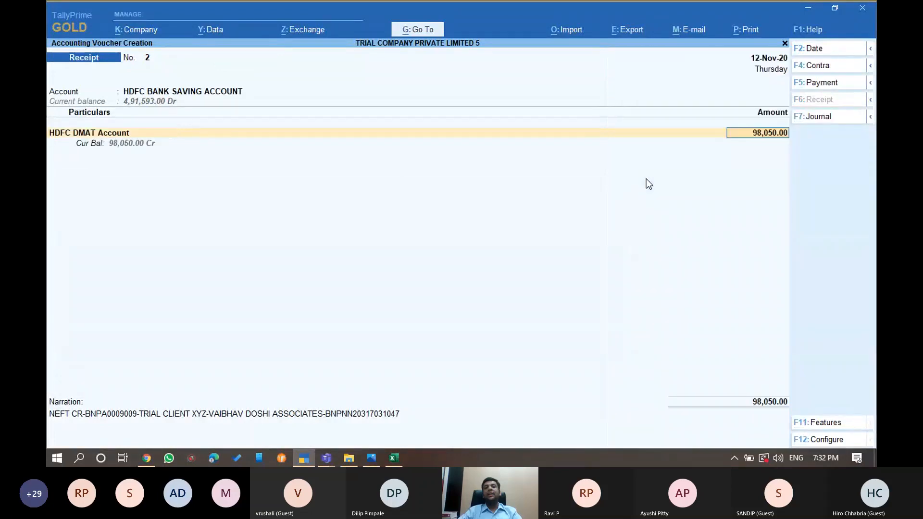
key(ctrl+a)
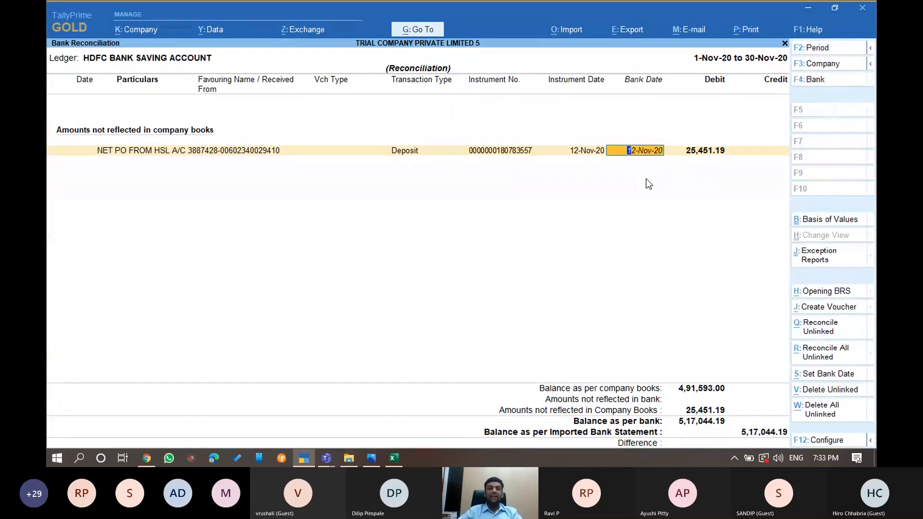
Record the 25,451.19 deposit from HDFC DMAT Account and return to the ledger vouchers
key(alt+j)
key(Return)
text(Hdf)
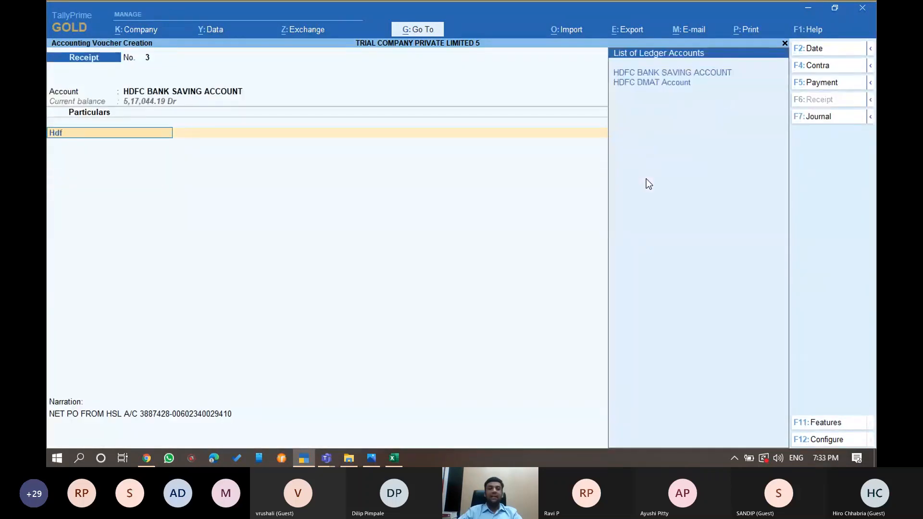
key(Down)
key(Return)
key(ctrl+a)
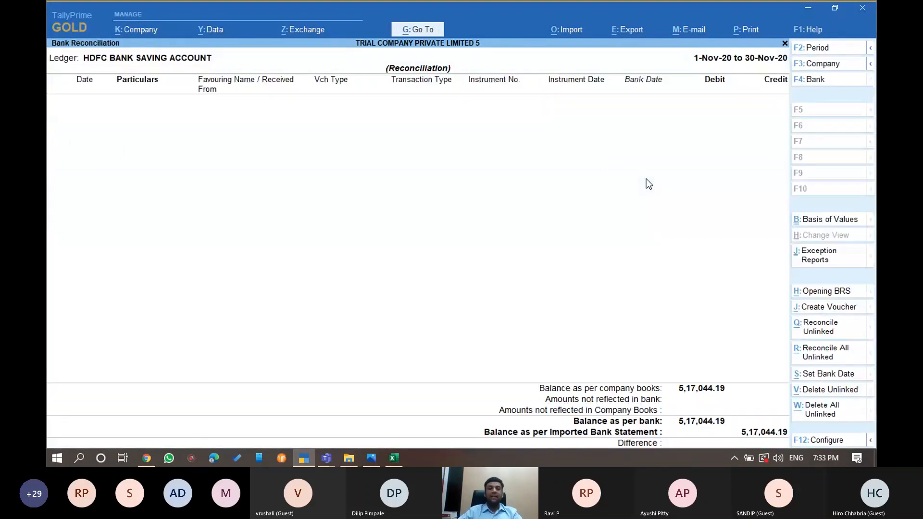
key(Escape)
key(Down)
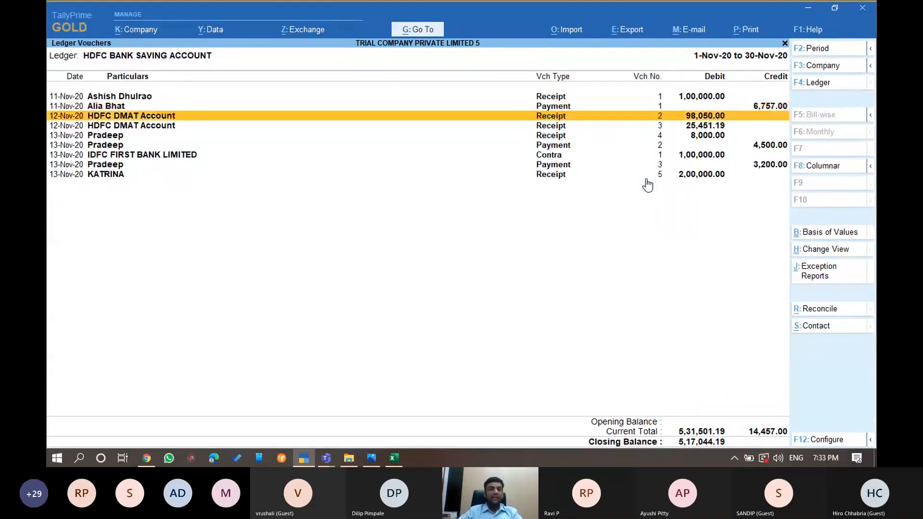
Try changing the 98,050.00 receipt's ledger to Trial Client XYZ, then abandon the alteration
key(Return)
key(Return)
key(Return)
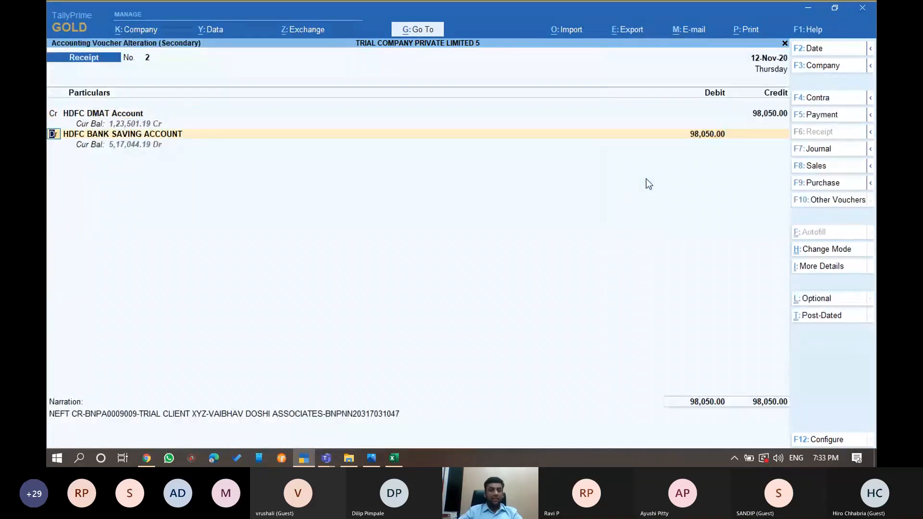
key(Return)
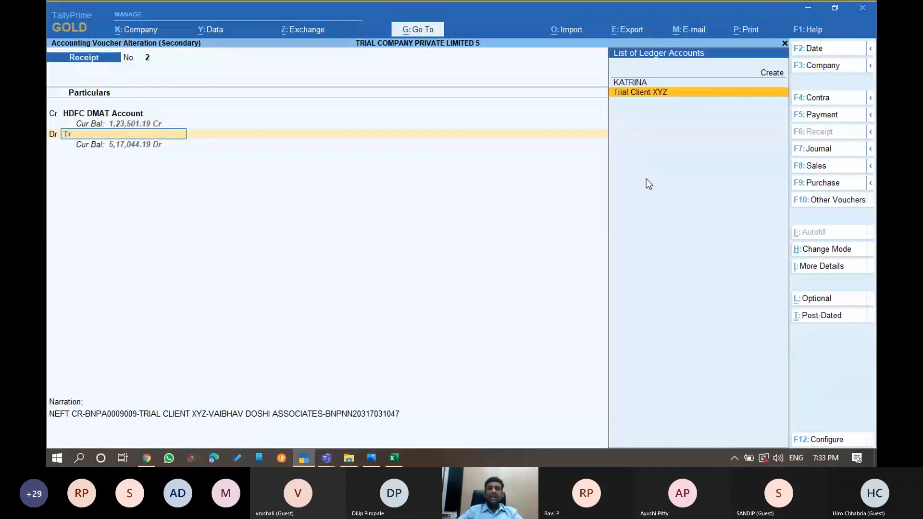
key(Return)
key(ctrl+a)
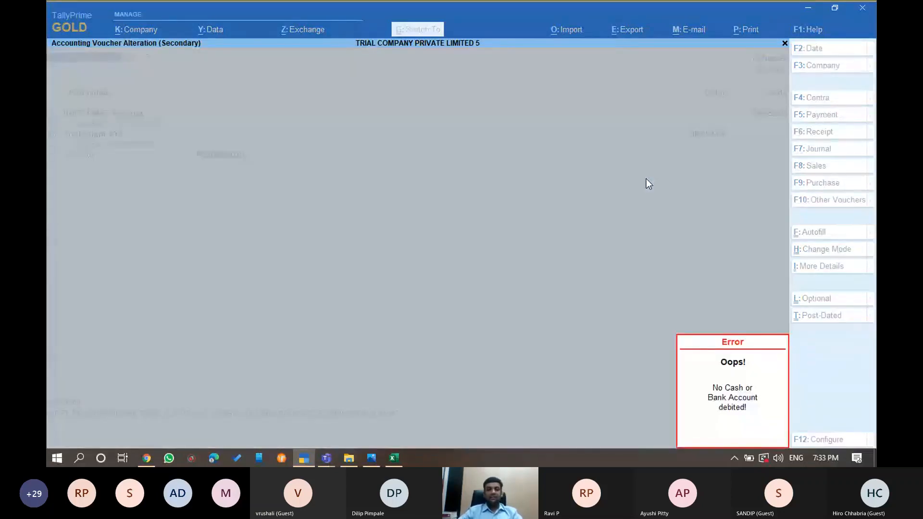
key(Escape)
key(Return)
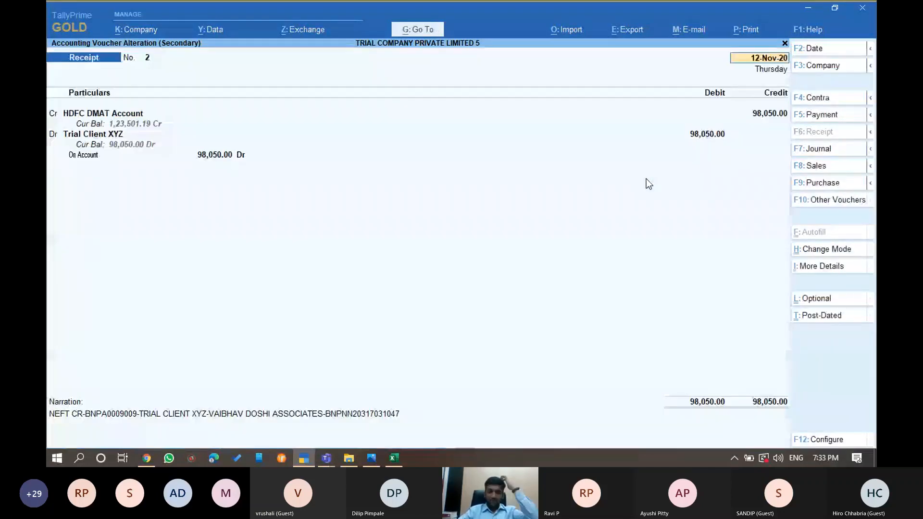
key(Return)
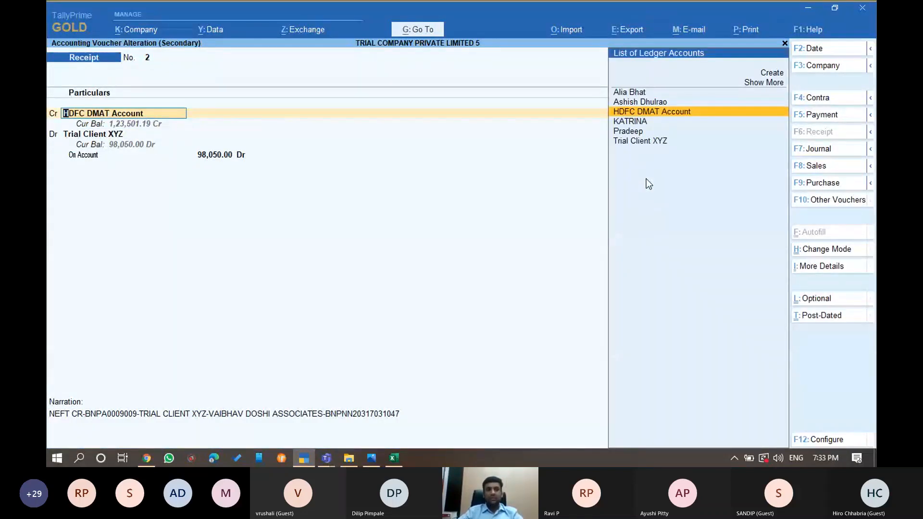
key(Escape)
Delete receipt No. 2 and bring up Bank Reconciliation's import options
key(Return)
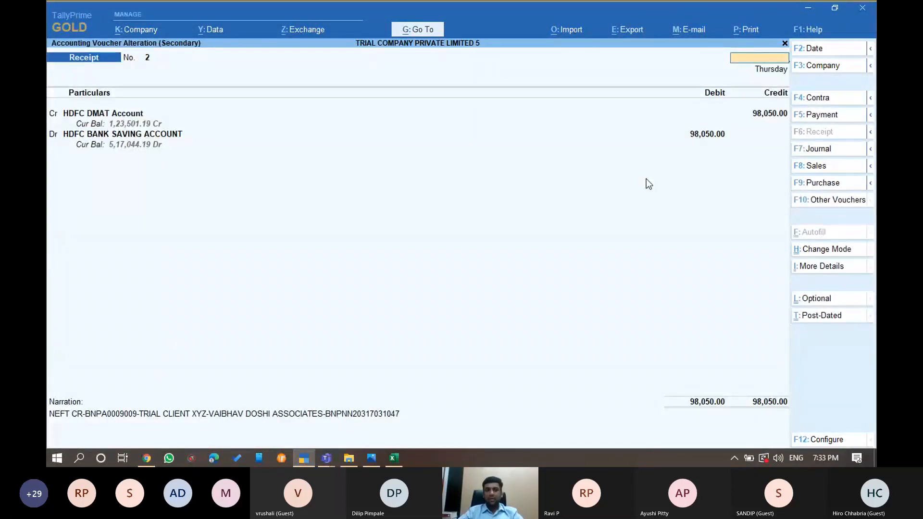
key(Escape)
key(alt+d)
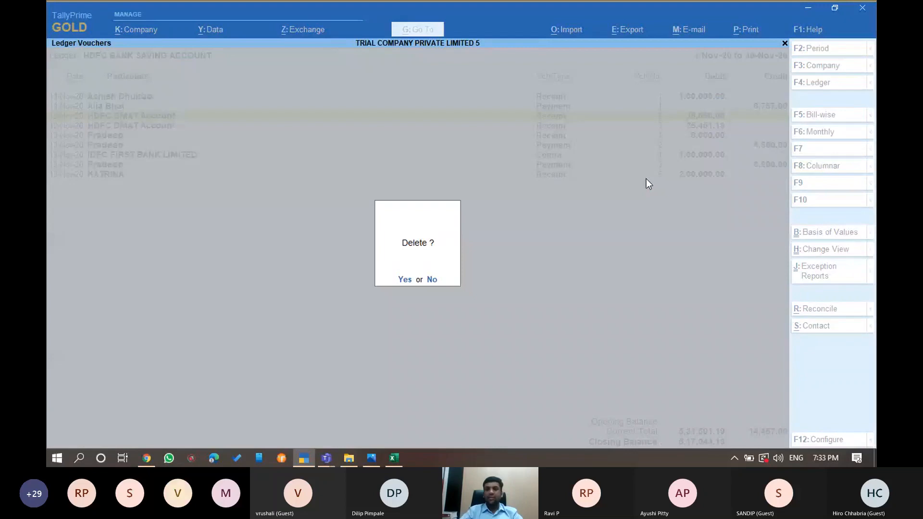
key(y)
key(ctrl+r)
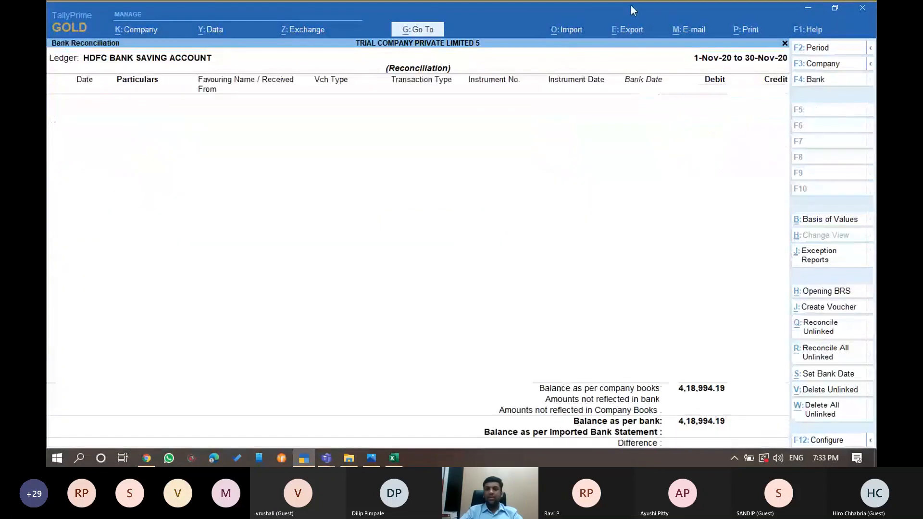
key(alt+o)
Re-import the HDFC statement xlsx into the reconciliation
key(a)
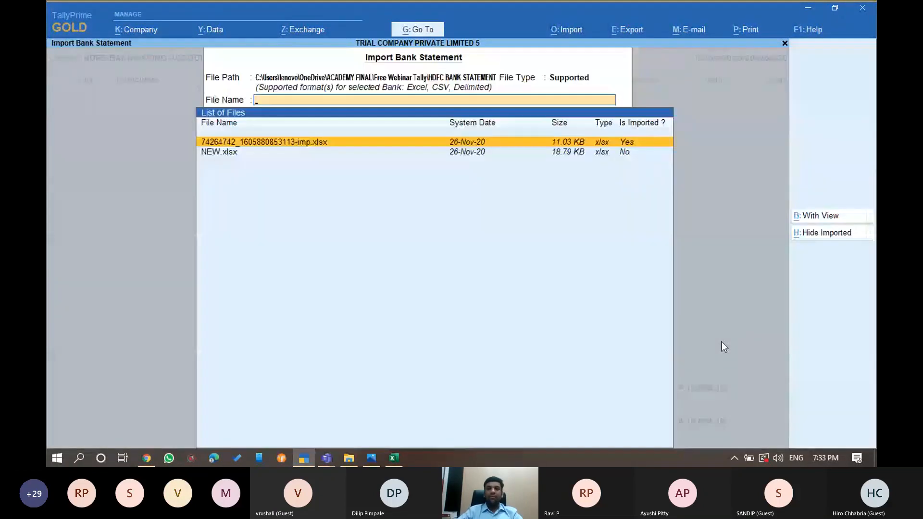
key(Return)
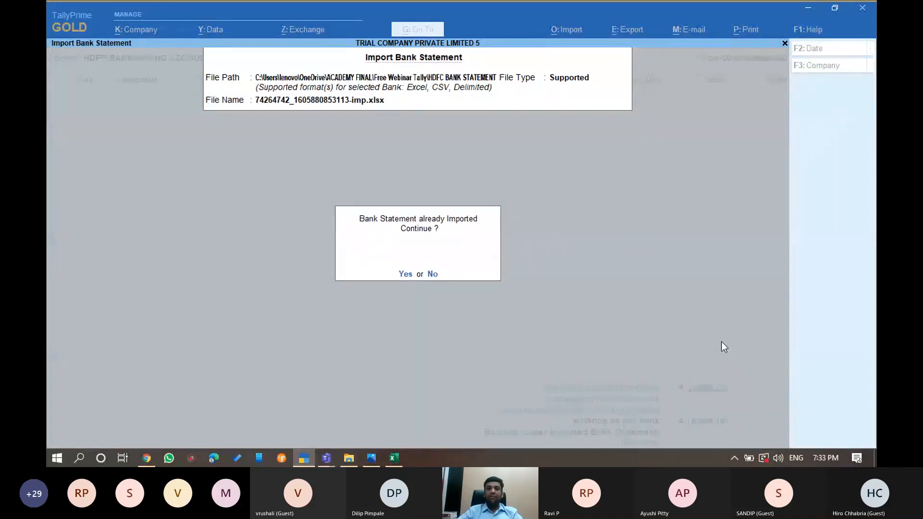
key(y)
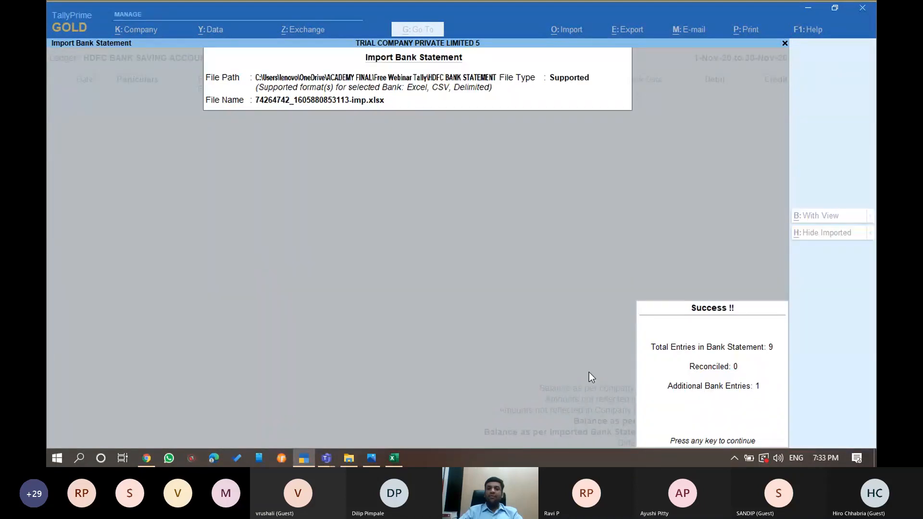
key(Return)
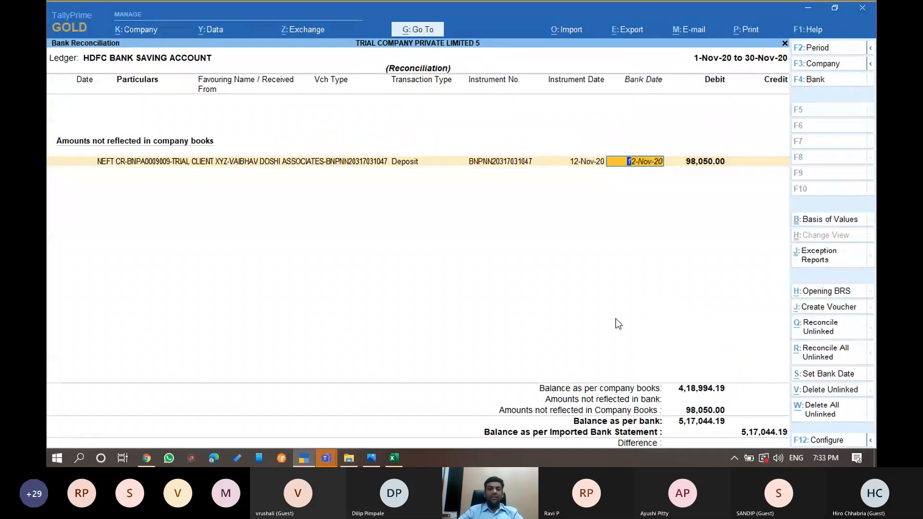
Record the 98,050.00 deposit as a receipt from Trial Client XYZ and review the ledger vouchers
key(alt)
key(alt+j)
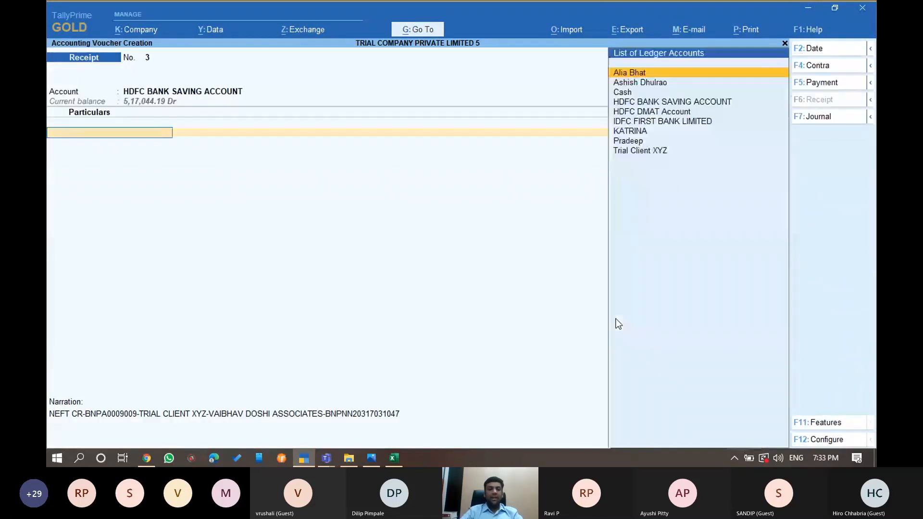
text(tri)
key(Return)
key(ctrl+a)
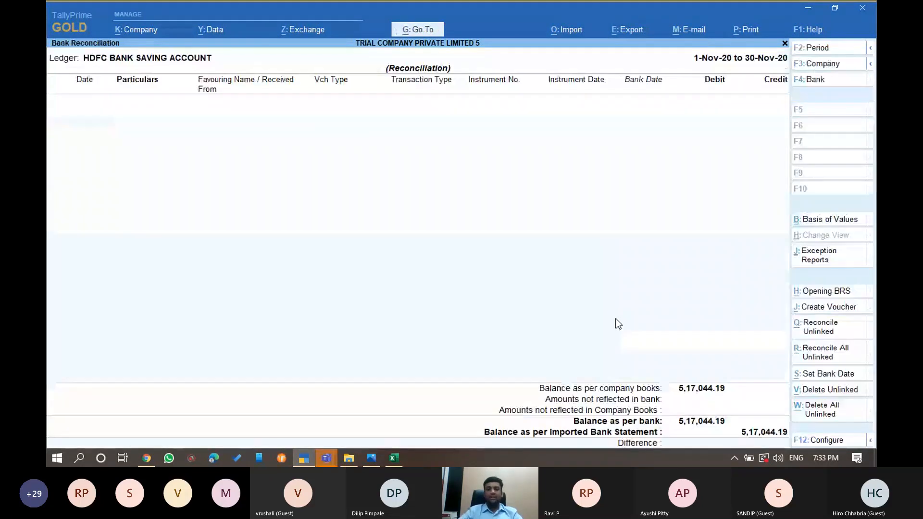
key(Escape)
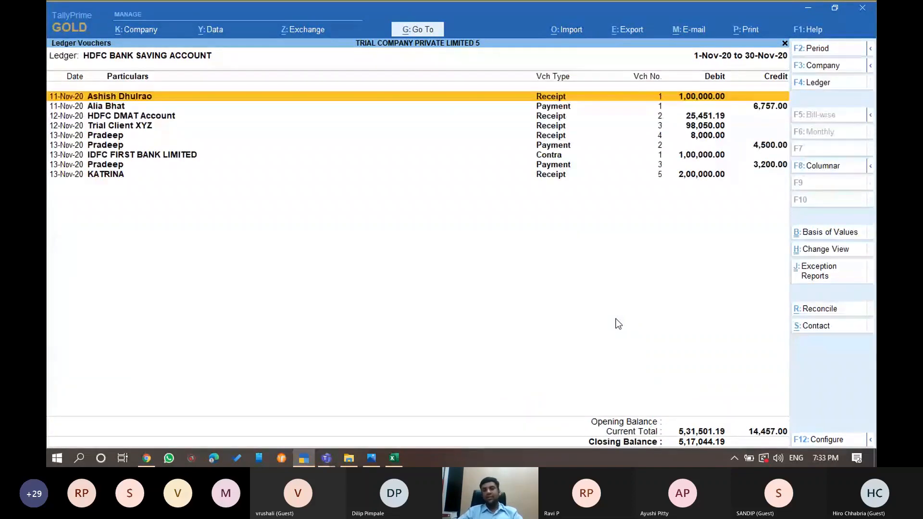
key(End)
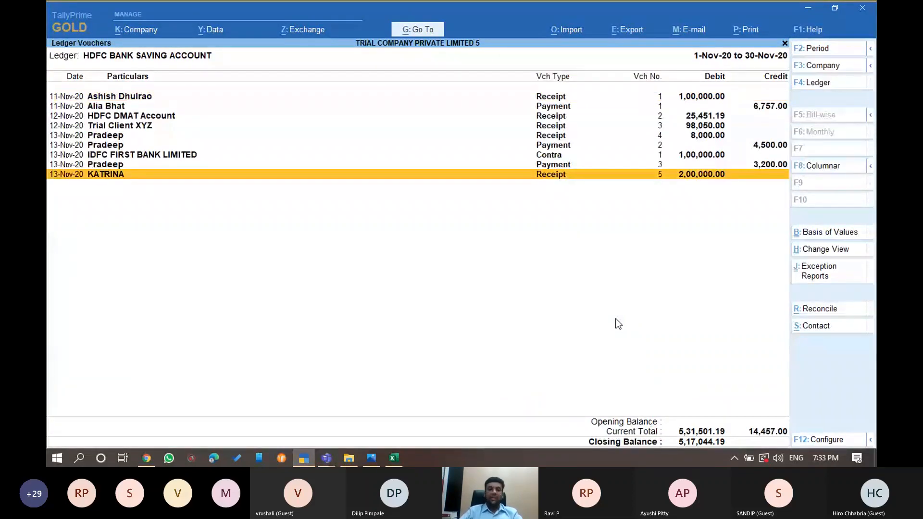
click(326, 458)
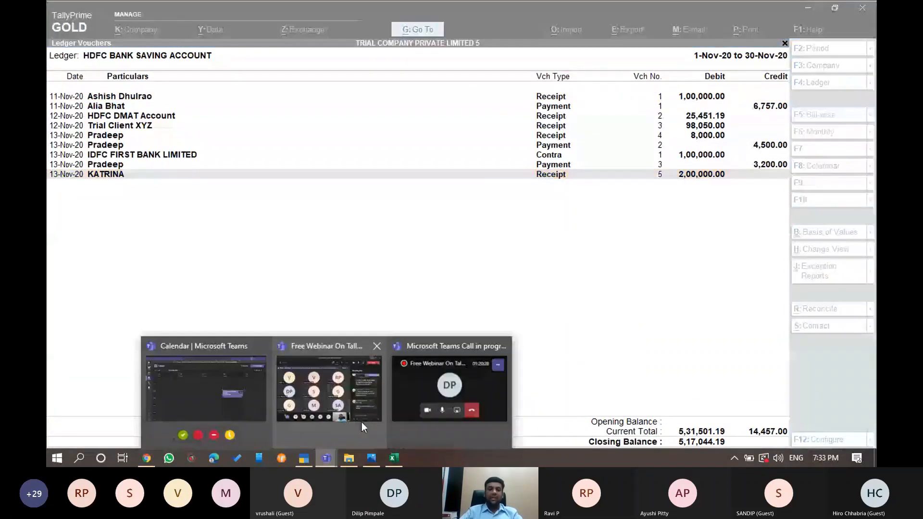
click(362, 421)
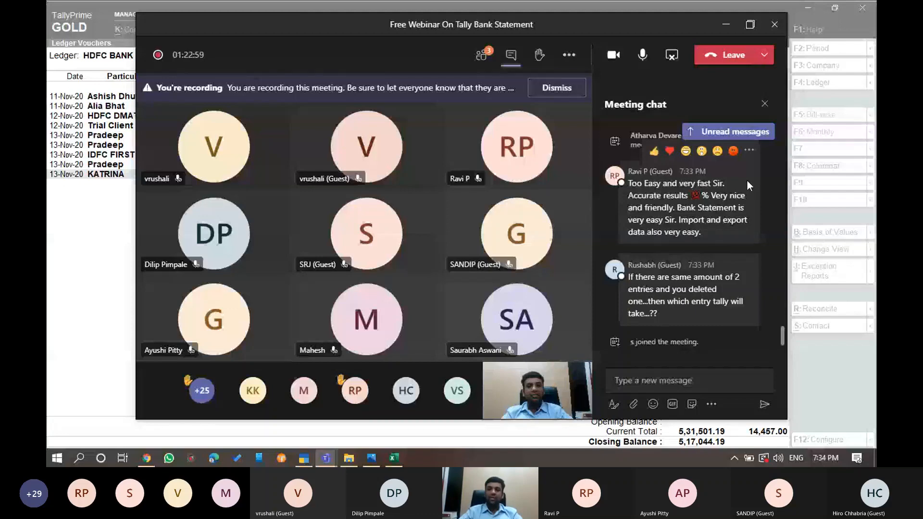
scroll(754, 202, up, 3)
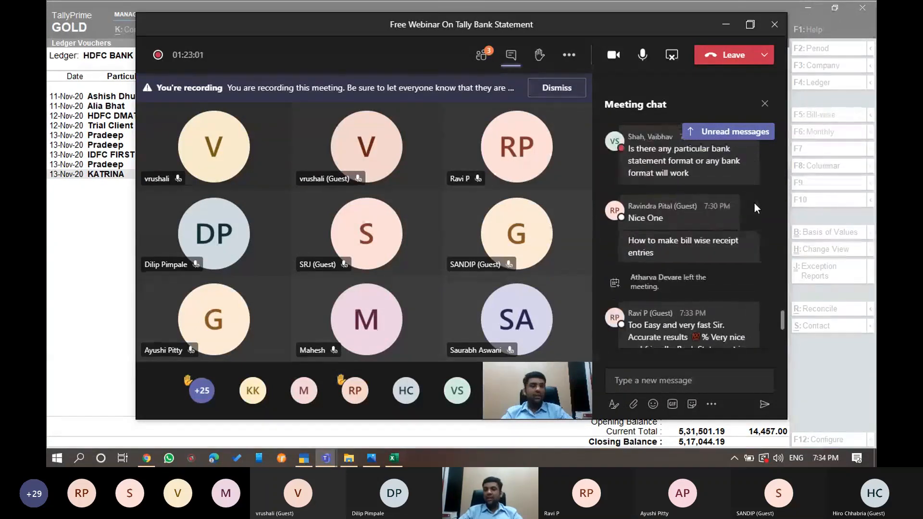
scroll(757, 207, down, 3)
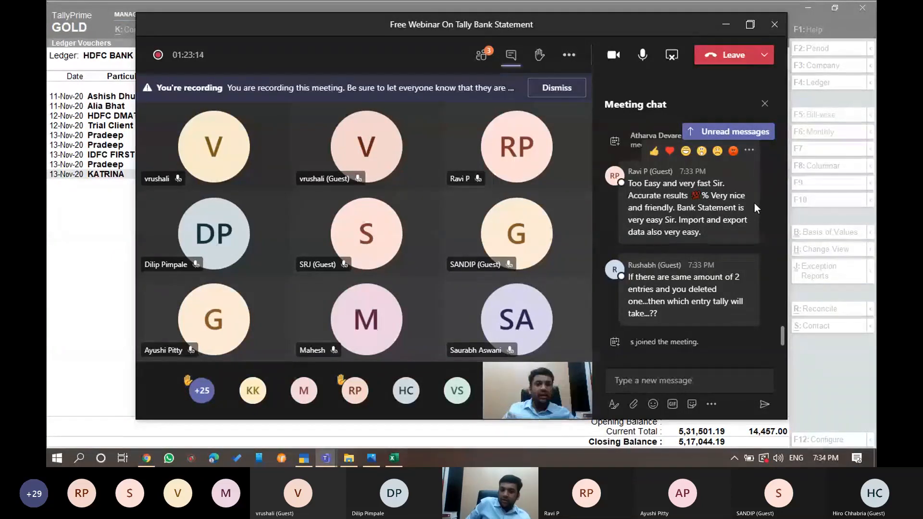
scroll(754, 203, up, 5)
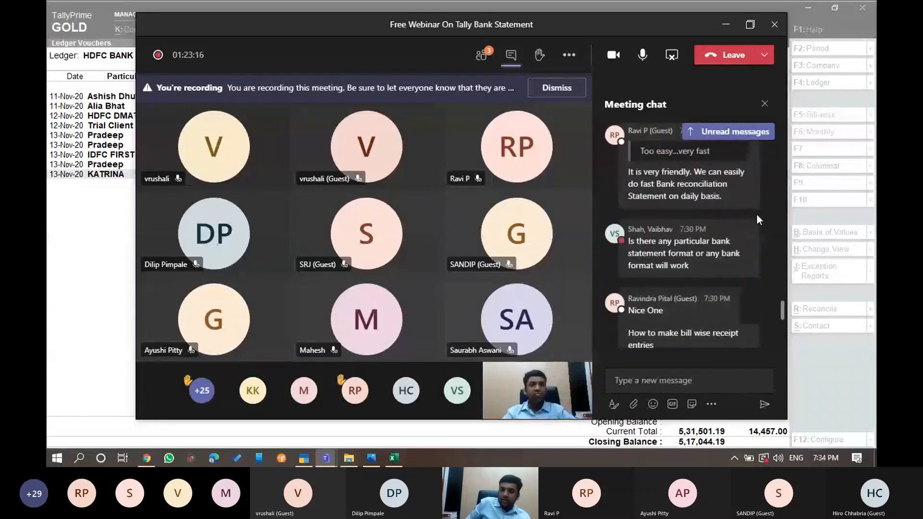
scroll(710, 211, up, 3)
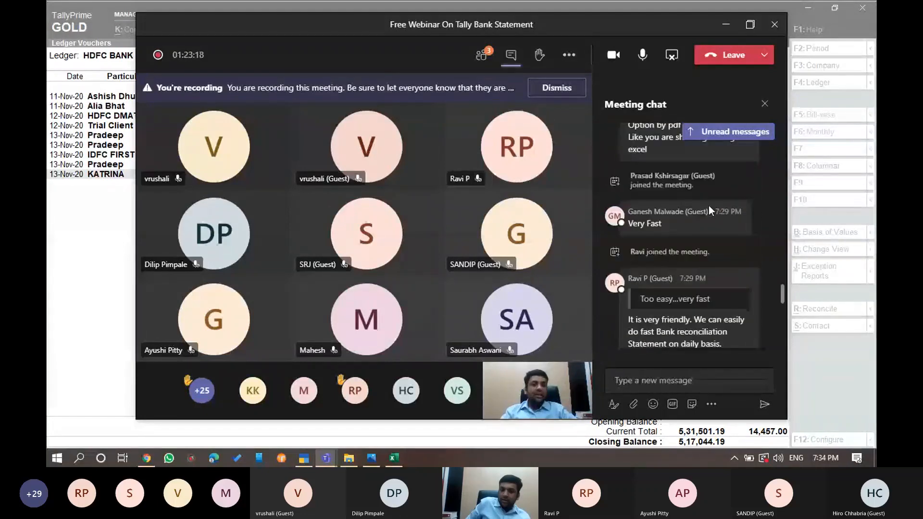
key(alt+Tab)
key(Up)
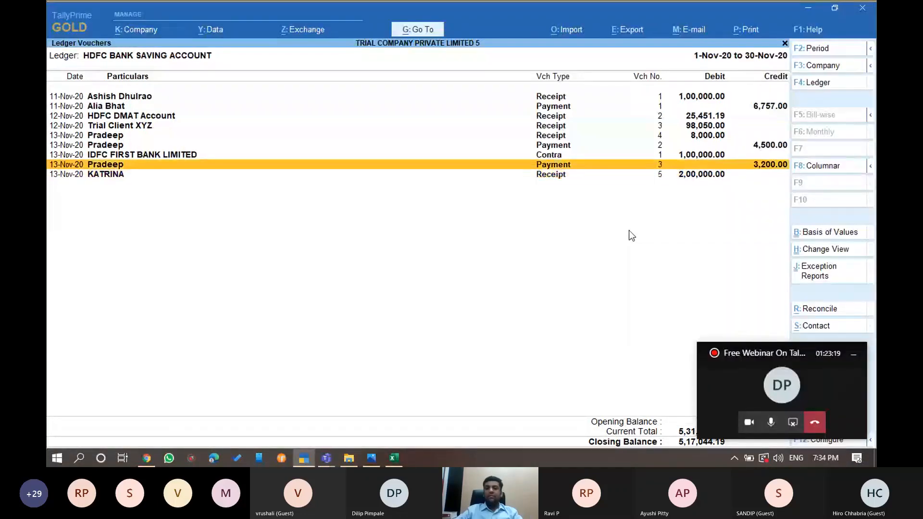
Review the HDFC ledger's vouchers from first to last entry
key(Up)
key(Up)
key(Up)
key(Up)
key(Up)
key(Up)
key(Up)
key(Down)
key(Down)
key(Down)
key(Down)
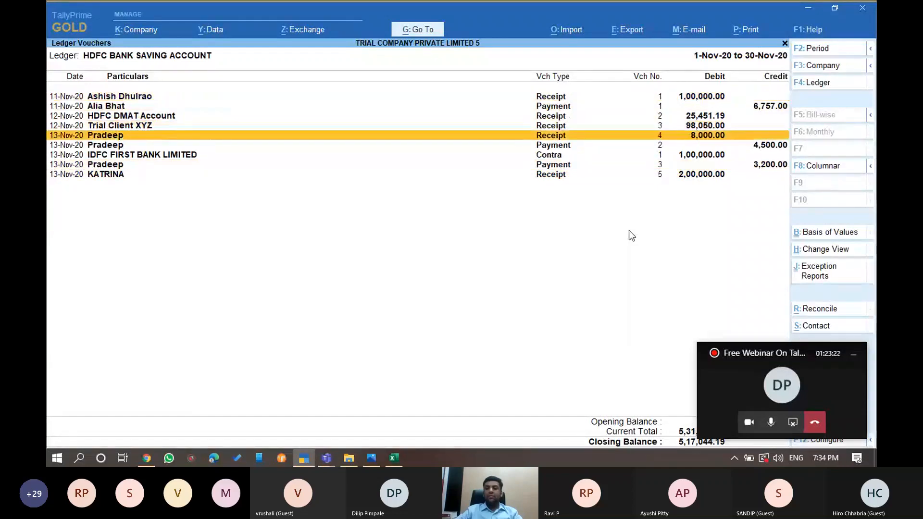
key(Down)
key(Down)
key(Down)
key(Home)
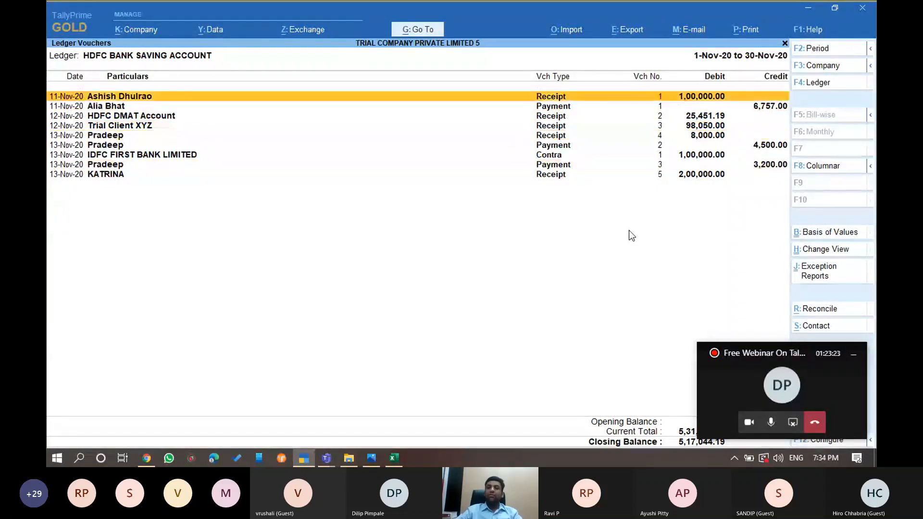
key(Down)
key(Down)
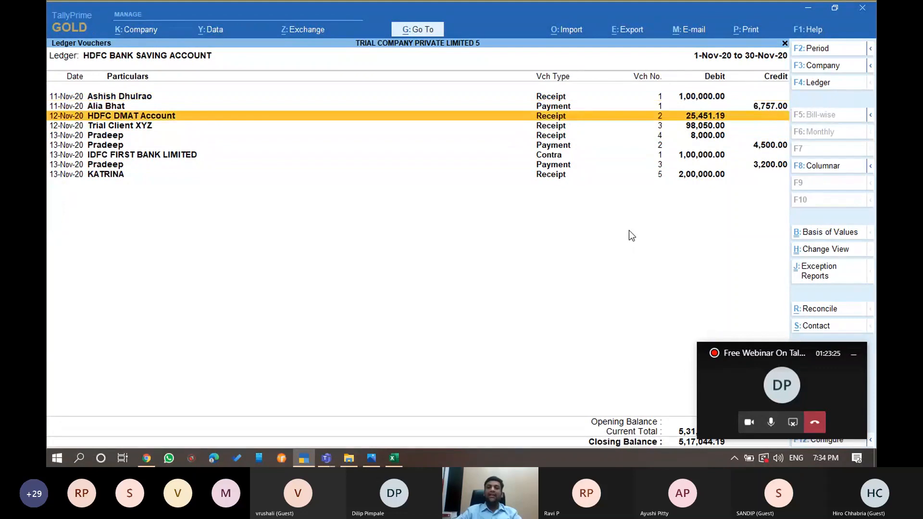
key(End)
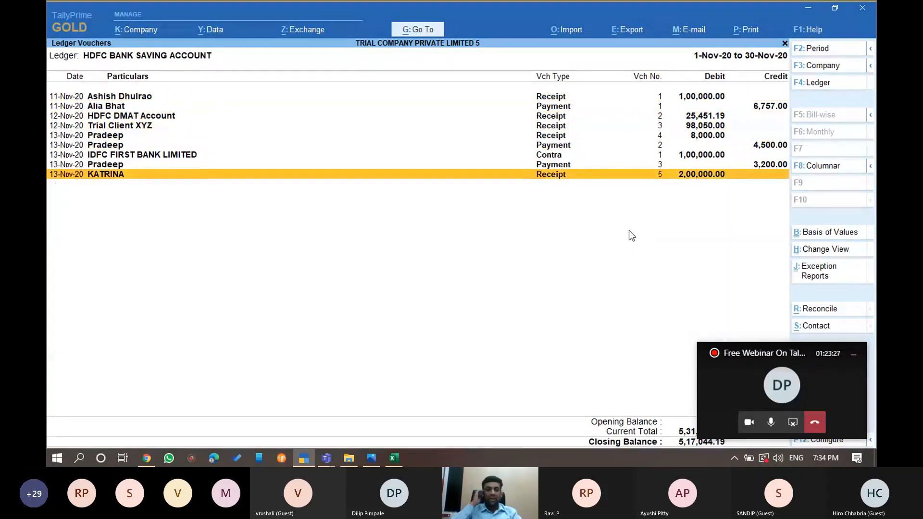
key(Up)
key(Home)
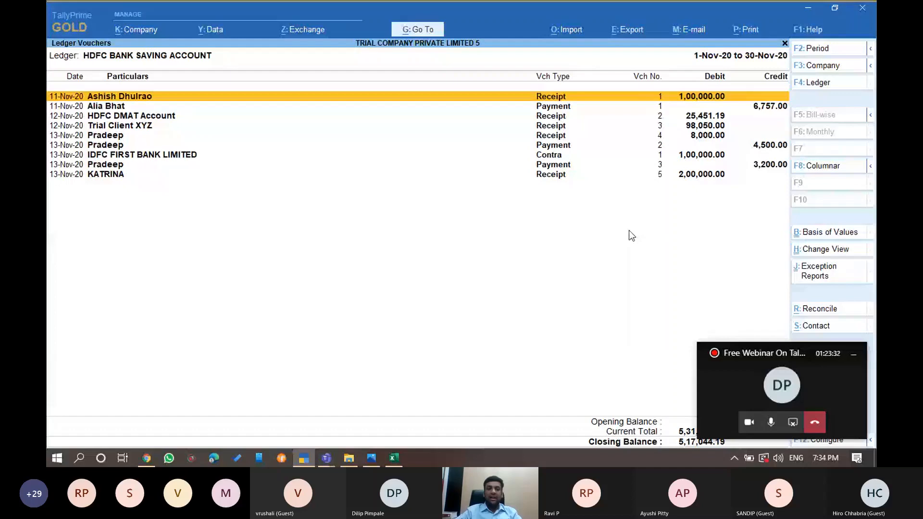
key(Down)
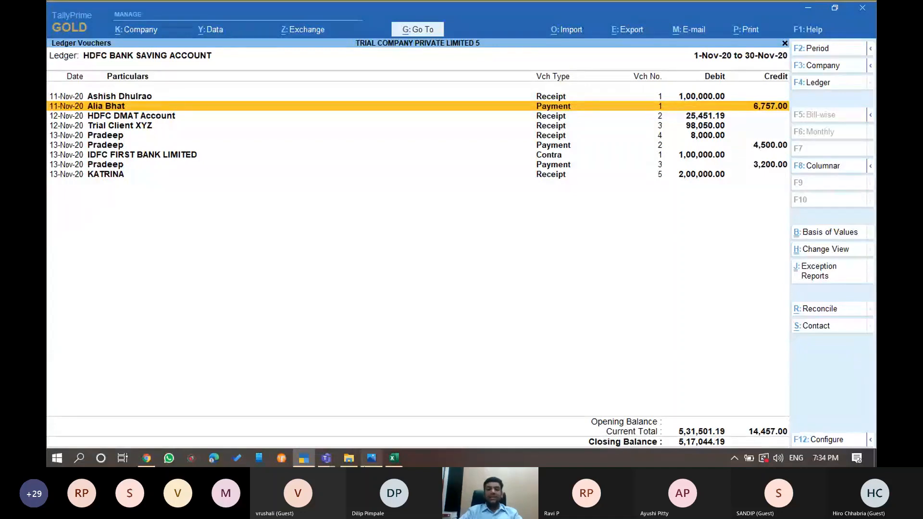
click(360, 462)
key(Down)
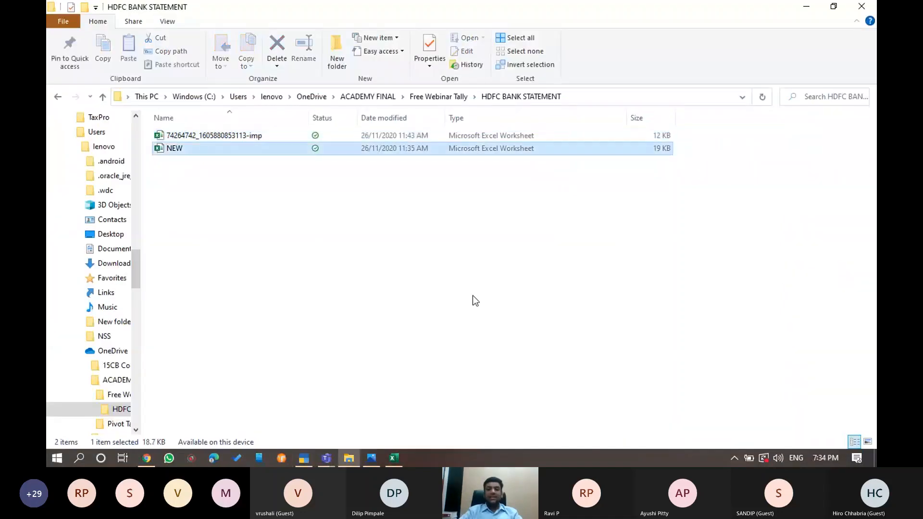
key(Up)
key(alt+Tab)
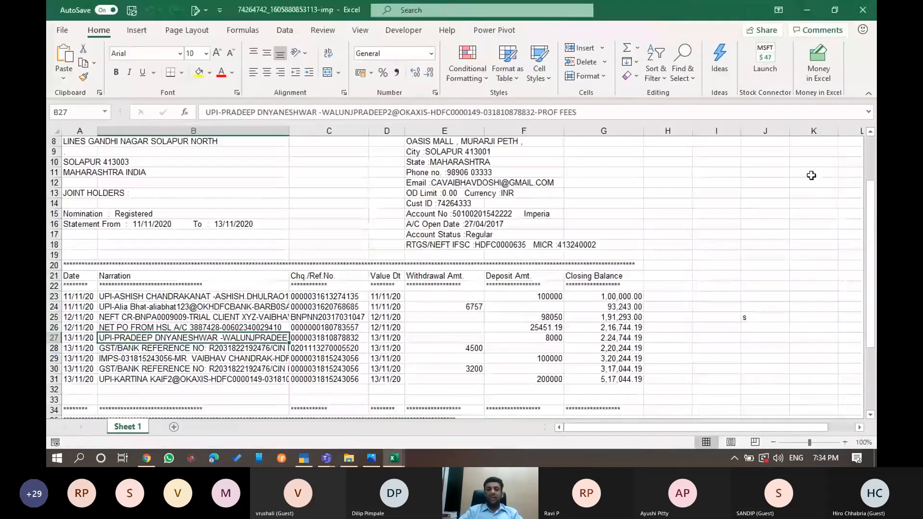
click(461, 247)
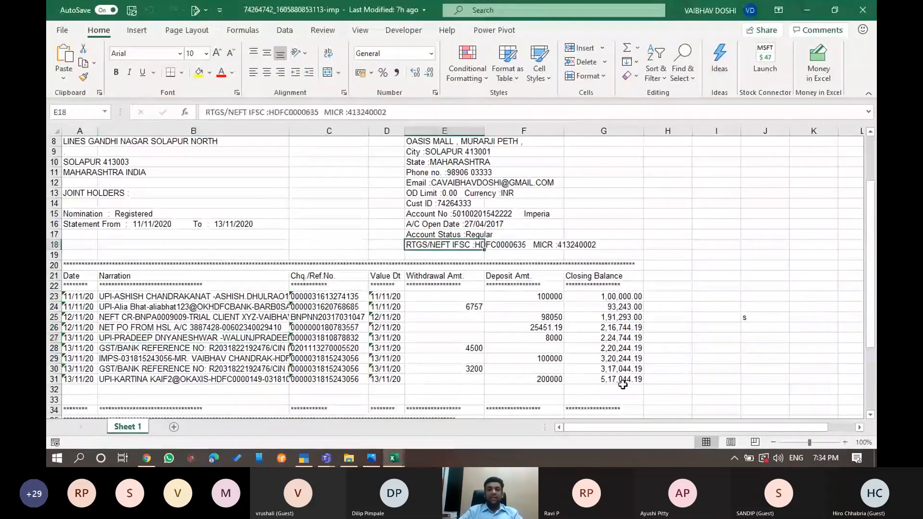
click(622, 381)
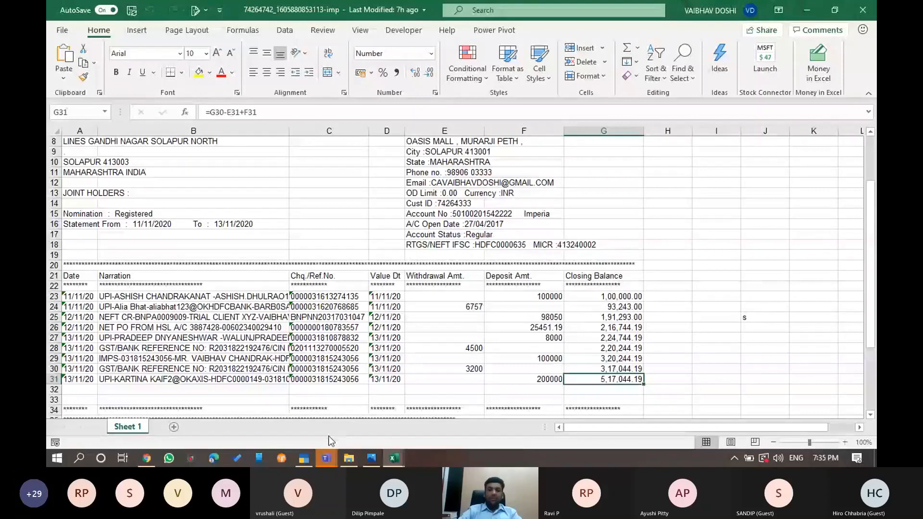
click(325, 458)
Read through the meeting chat messages, then close the chat pane
scroll(726, 260, down, 5)
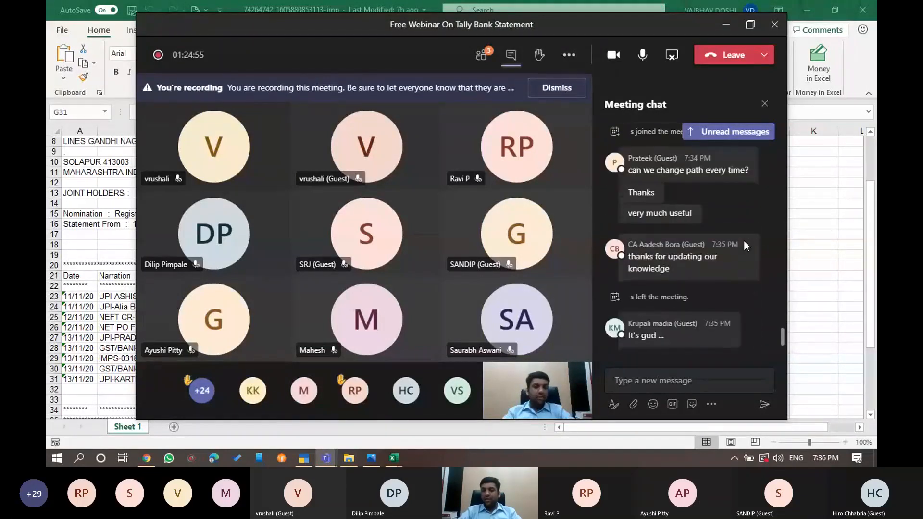
scroll(742, 240, up, 1)
scroll(743, 240, down, 3)
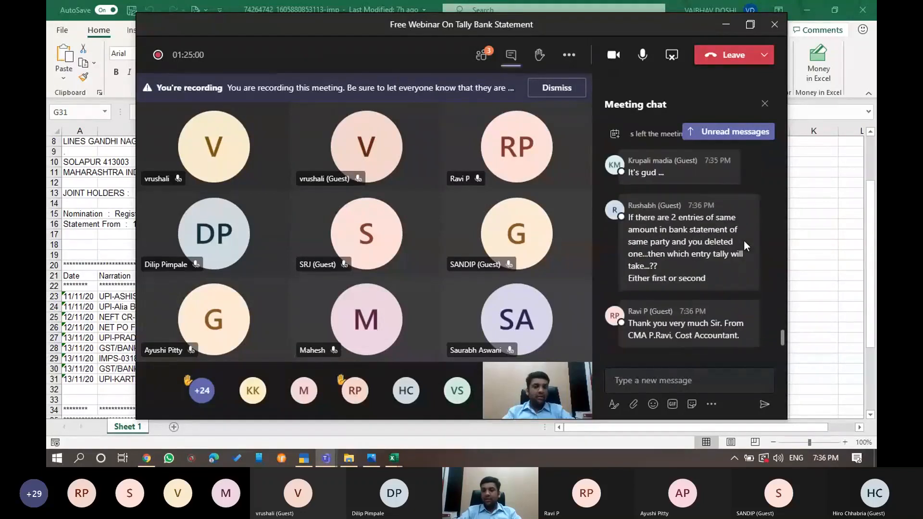
mouse_move(743, 241)
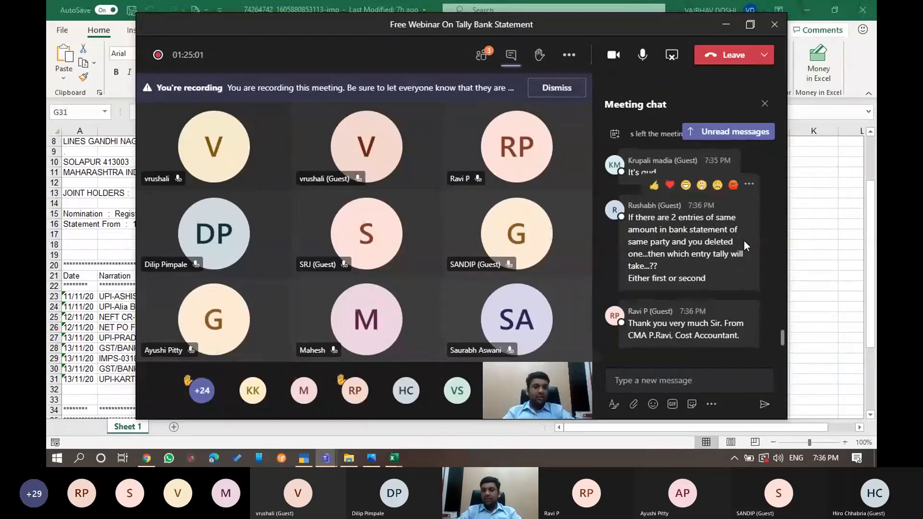
scroll(743, 240, up, 5)
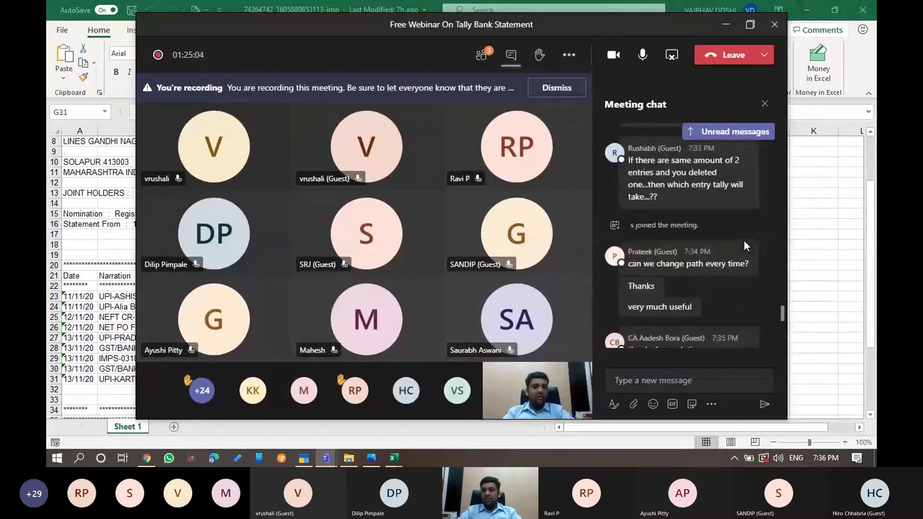
scroll(743, 240, down, 5)
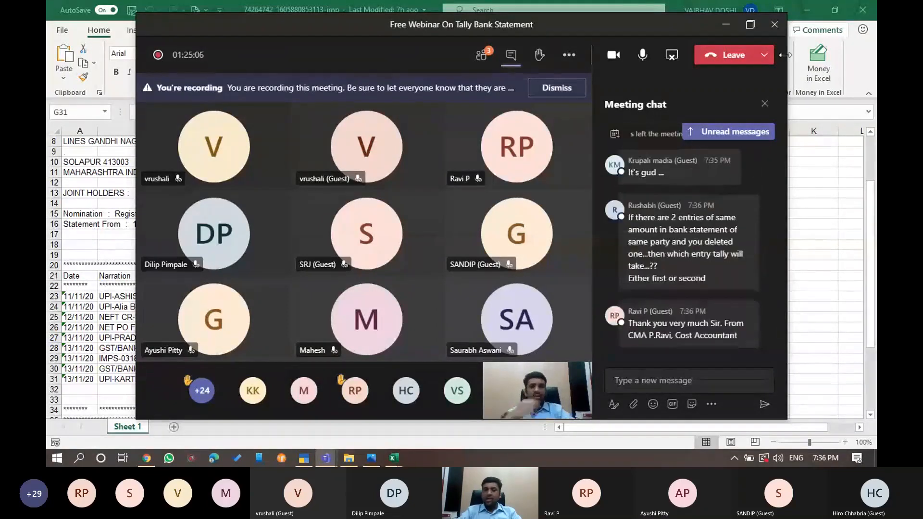
click(763, 105)
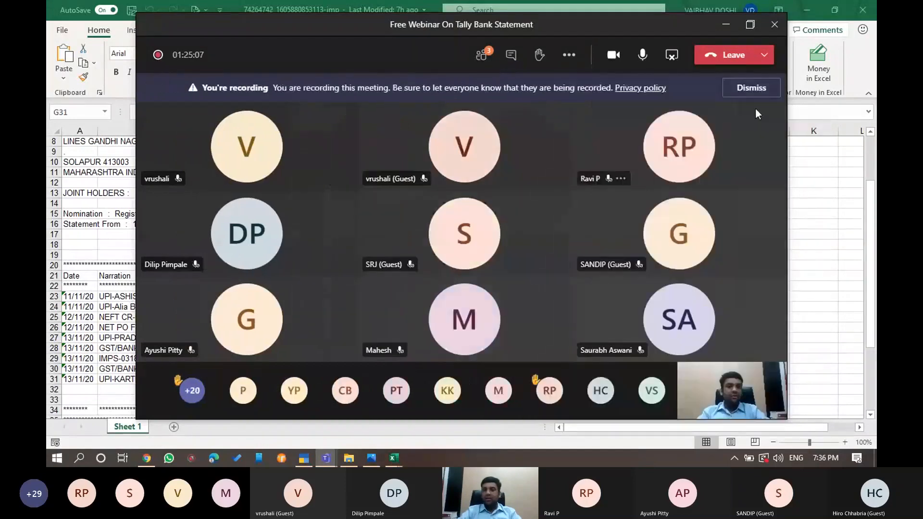
Check the participant list, reread the chat, then minimize the Teams meeting
click(482, 56)
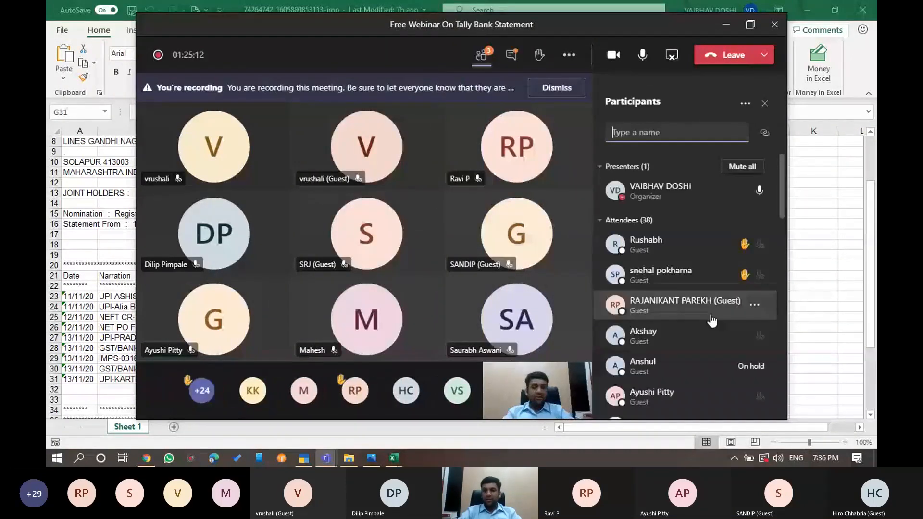
scroll(711, 321, down, 15)
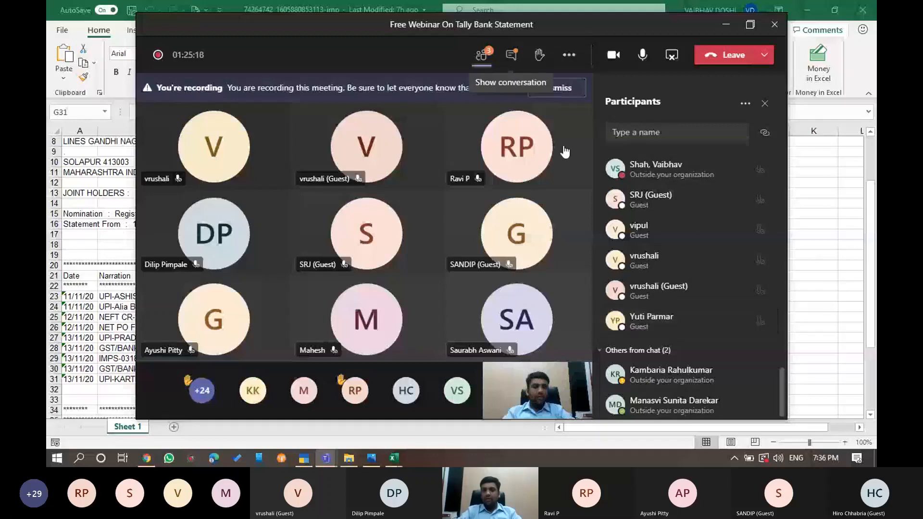
click(511, 54)
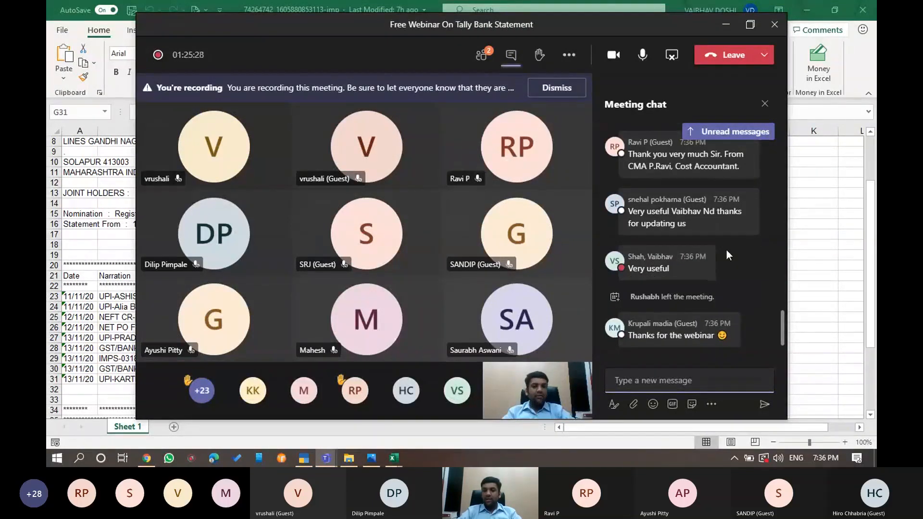
mouse_move(713, 249)
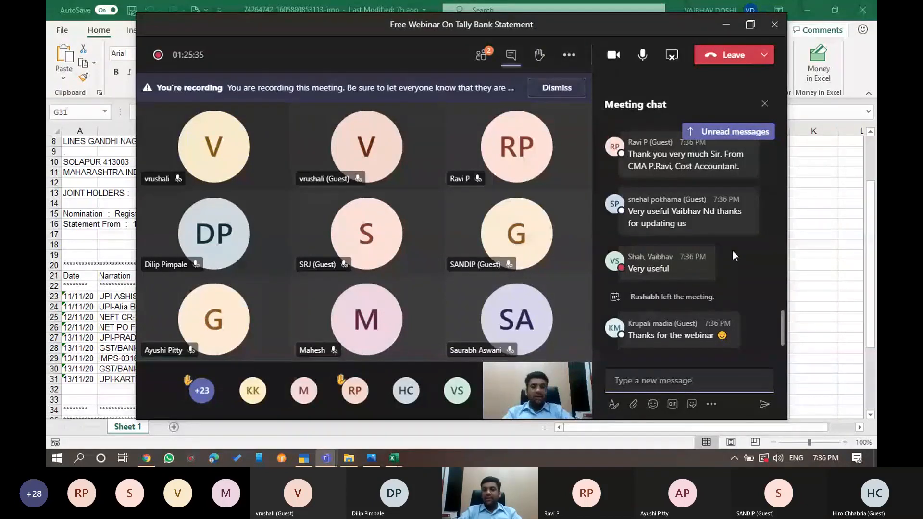
scroll(732, 251, up, 3)
scroll(731, 250, down, 5)
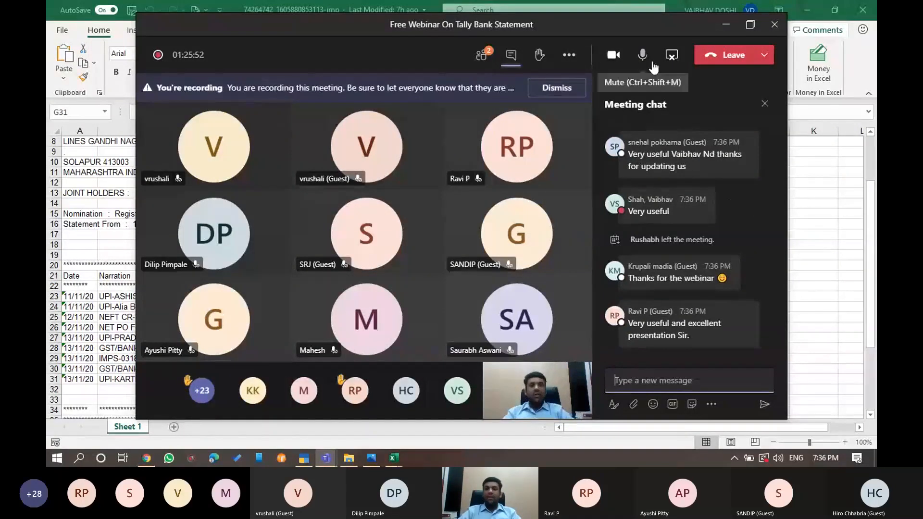
click(725, 25)
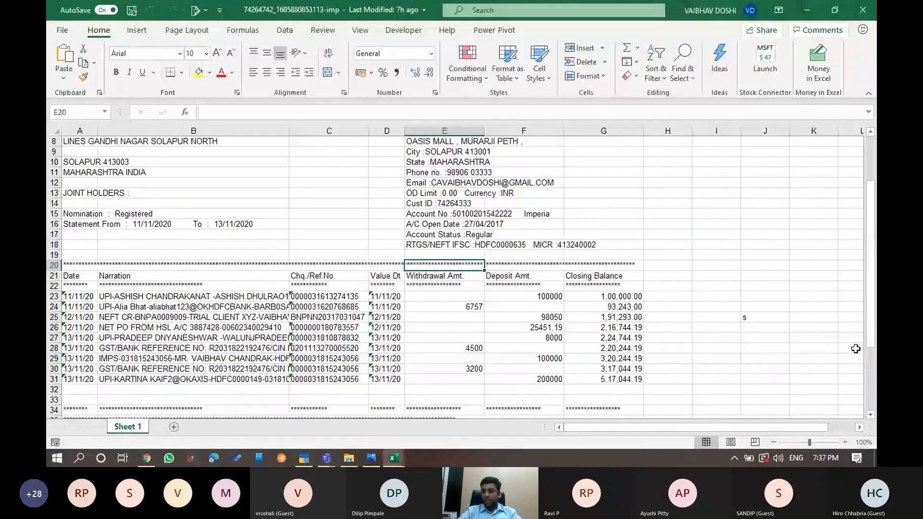
Compare the Excel statement dates A23:A31 with the HDFC ledger vouchers in Tally
key(Up)
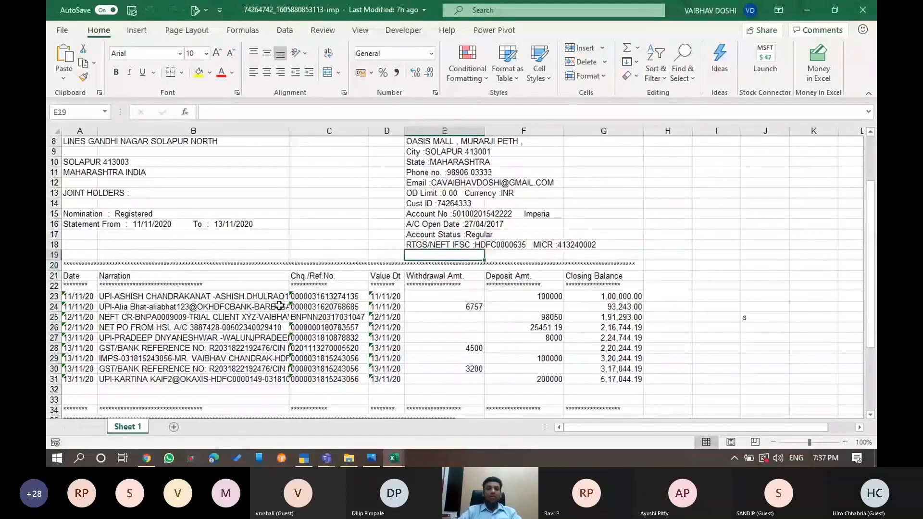
click(279, 305)
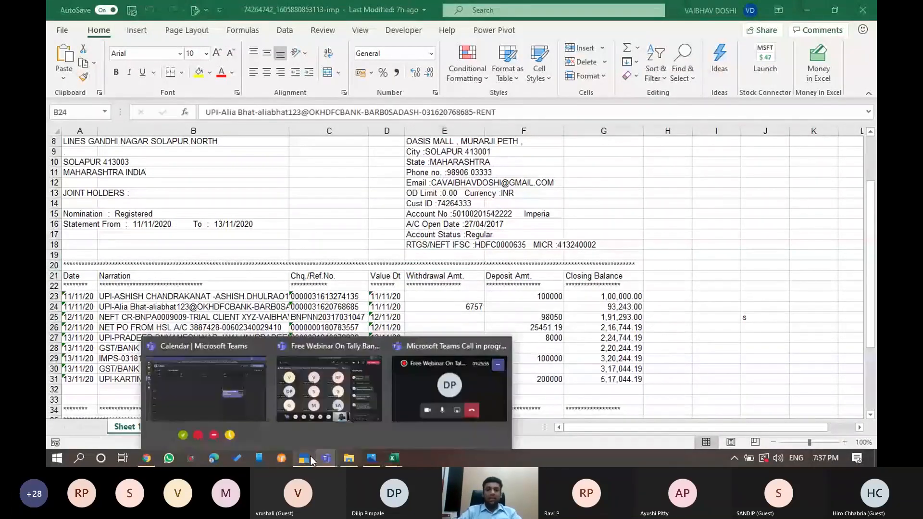
click(307, 457)
key(Down)
key(Down)
key(Down)
key(Down)
key(Down)
key(Down)
key(Down)
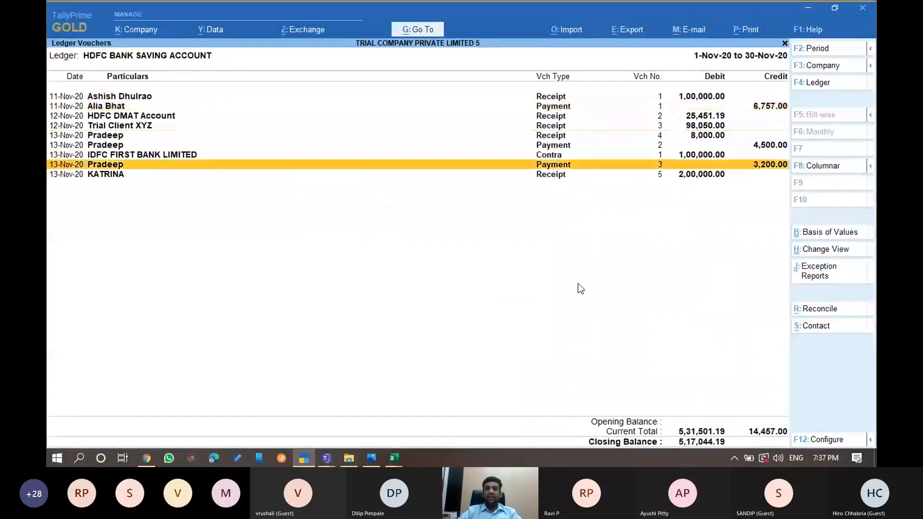
key(Up)
key(Up)
key(Up)
key(Up)
key(Up)
key(Up)
key(Up)
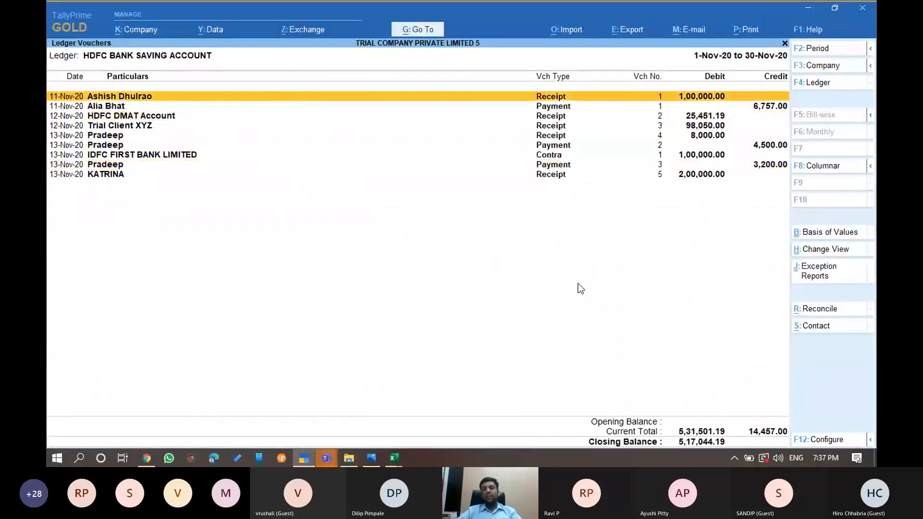
key(alt+Tab)
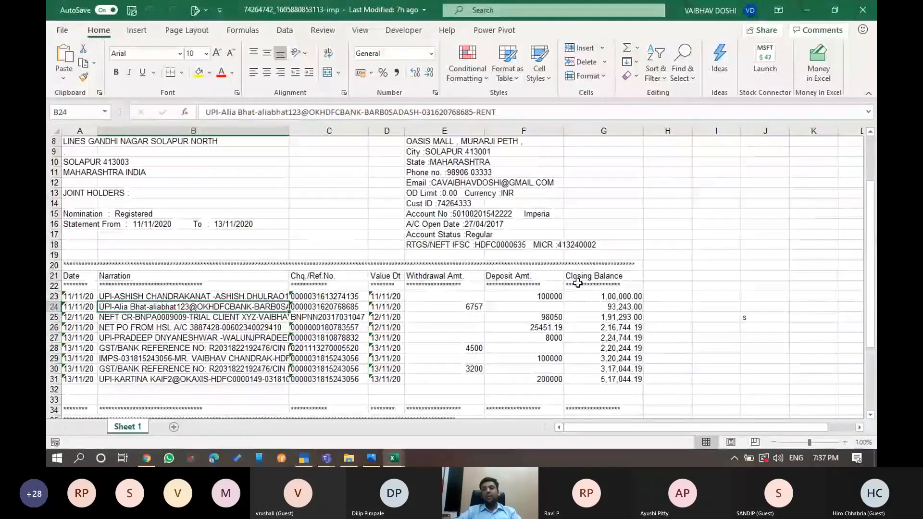
key(Left)
key(Up)
key(ctrl+shift+Down)
key(alt+Tab)
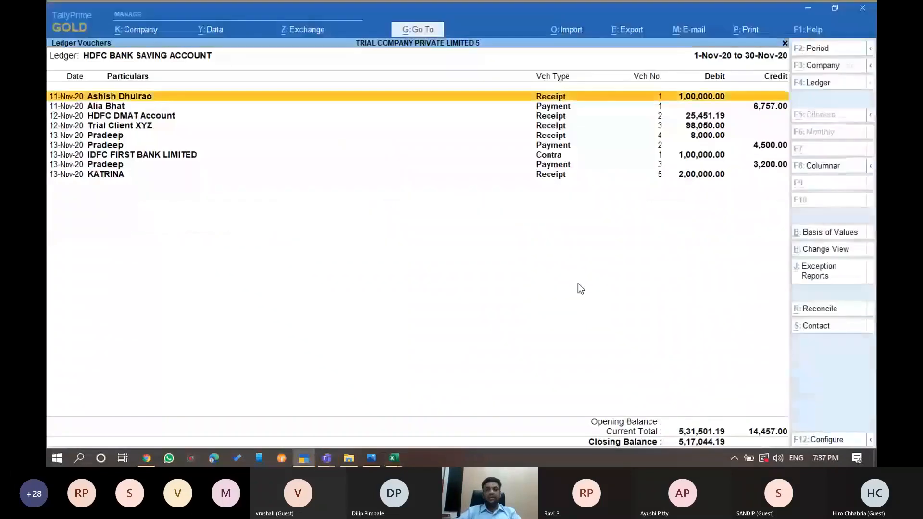
key(Down)
key(Down)
key(Down)
key(Down)
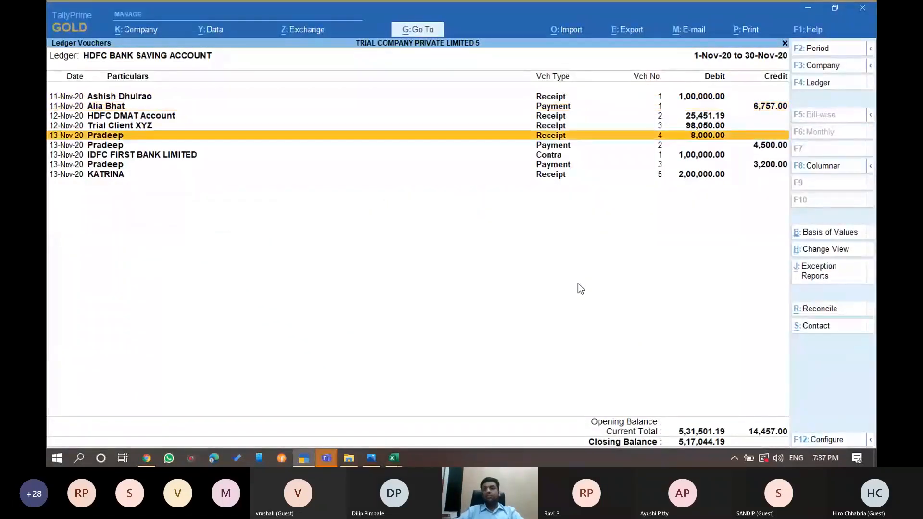
key(Up)
key(Up)
key(Up)
key(Up)
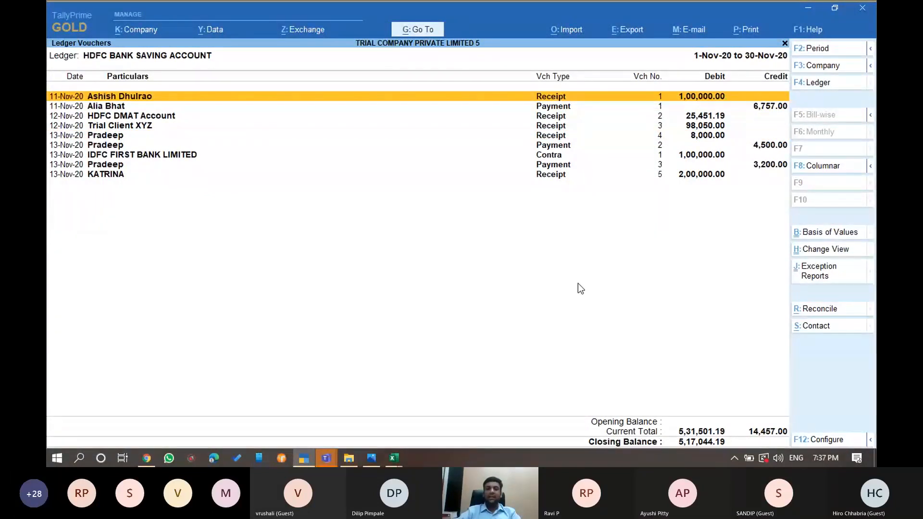
key(Down)
key(Down)
key(Down)
key(Down)
key(Down)
key(Down)
key(Down)
key(Up)
key(Up)
key(Up)
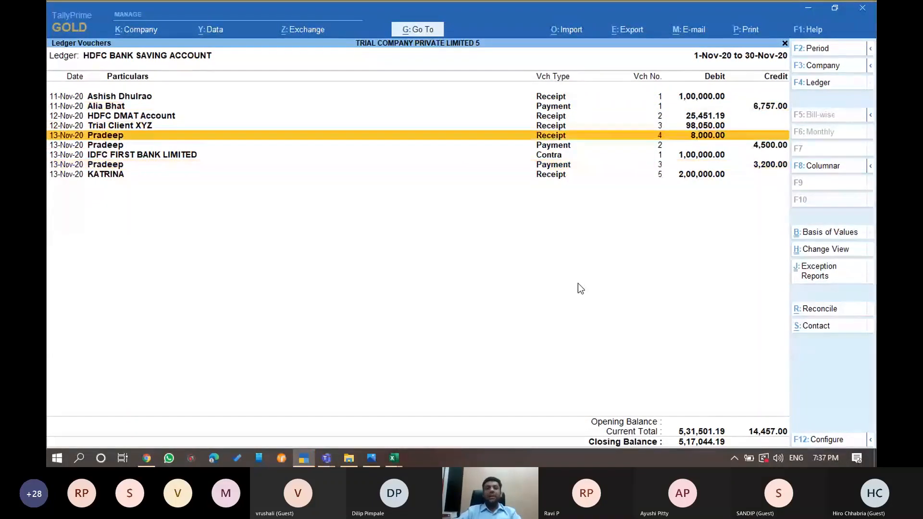
Delete the 12-Nov Trial Client XYZ receipt of 98,050.00
key(Up)
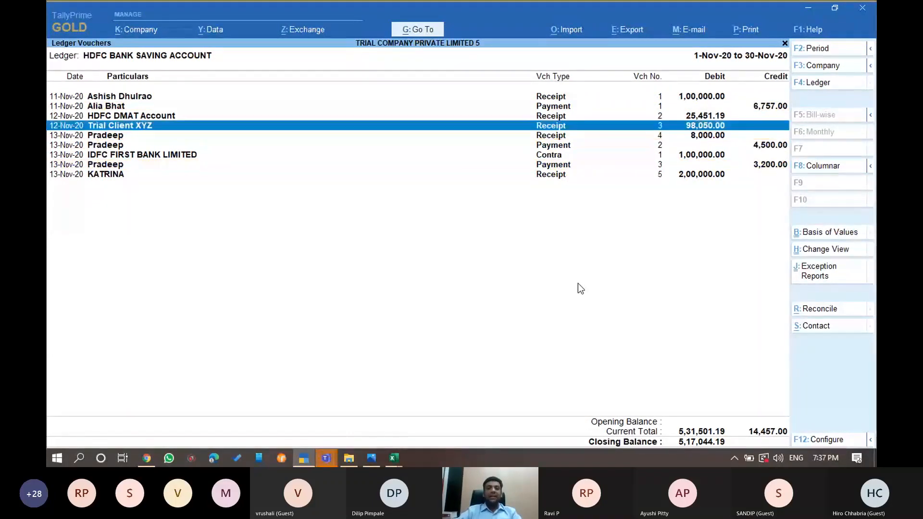
key(alt)
key(alt+d)
key(y)
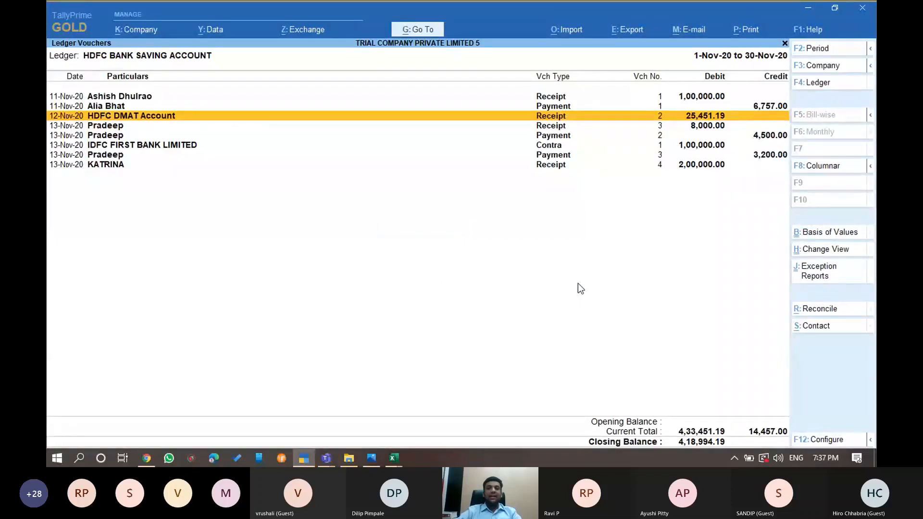
key(Up)
key(Up)
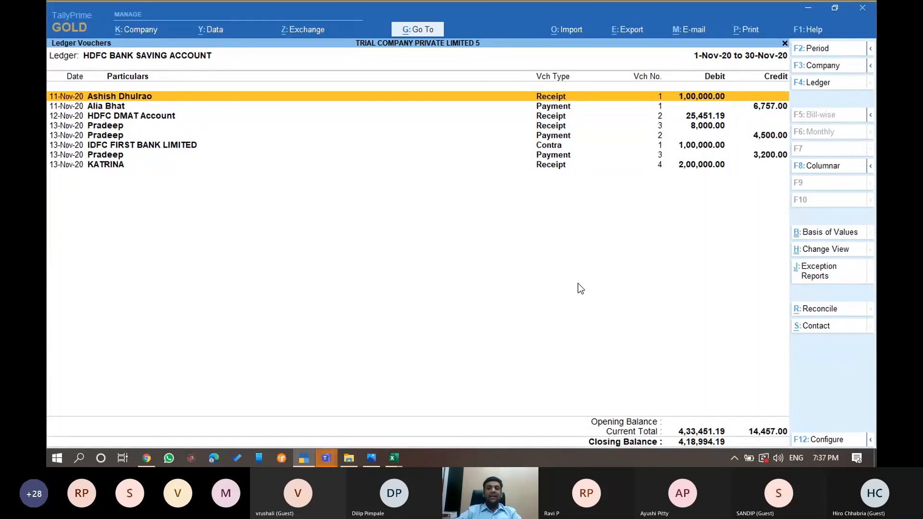
Duplicate the receipt dated 10-Nov and create ledger 'Additional Entry' under Sundry Debtors
key(Return)
key(F2)
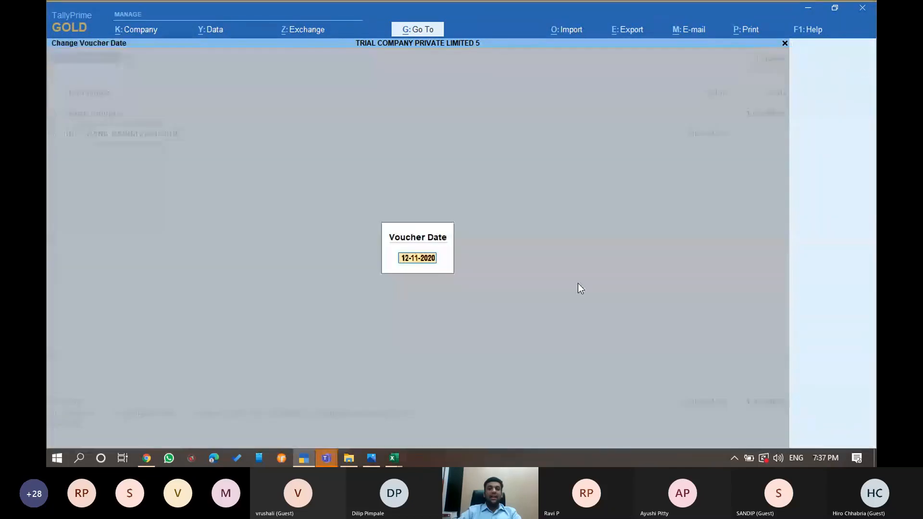
text(10-1)
key(Return)
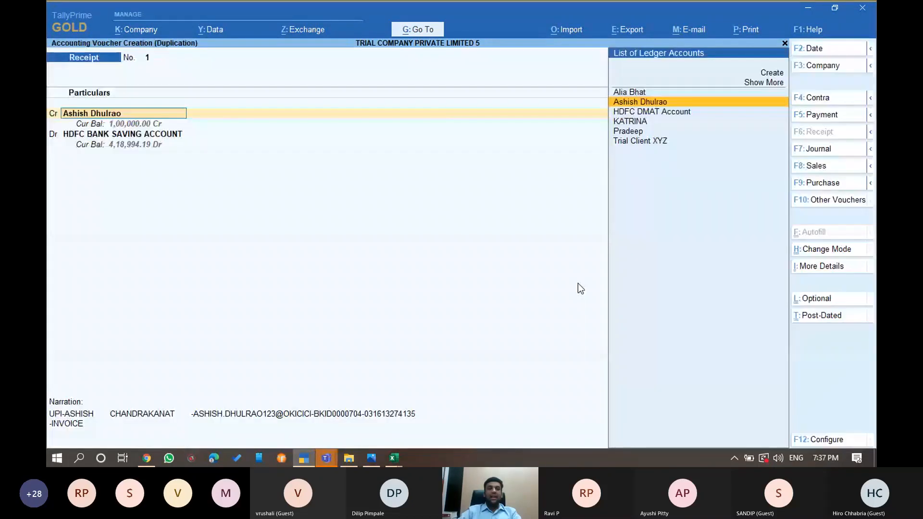
key(alt+c)
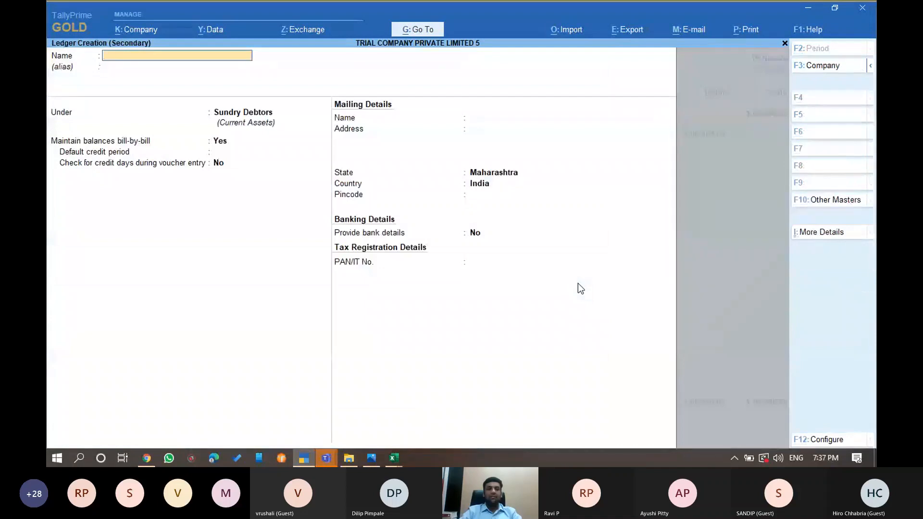
text(Additionakl)
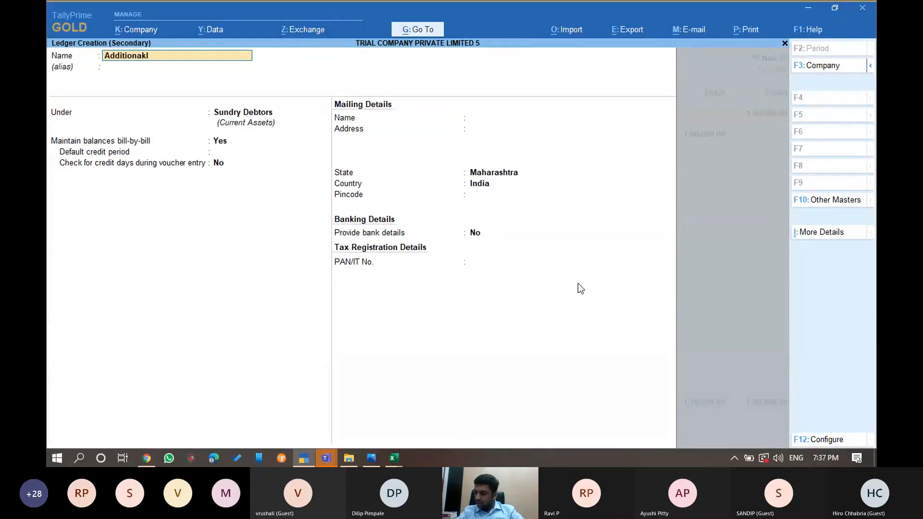
key(BackSpace)
key(BackSpace)
text(l)
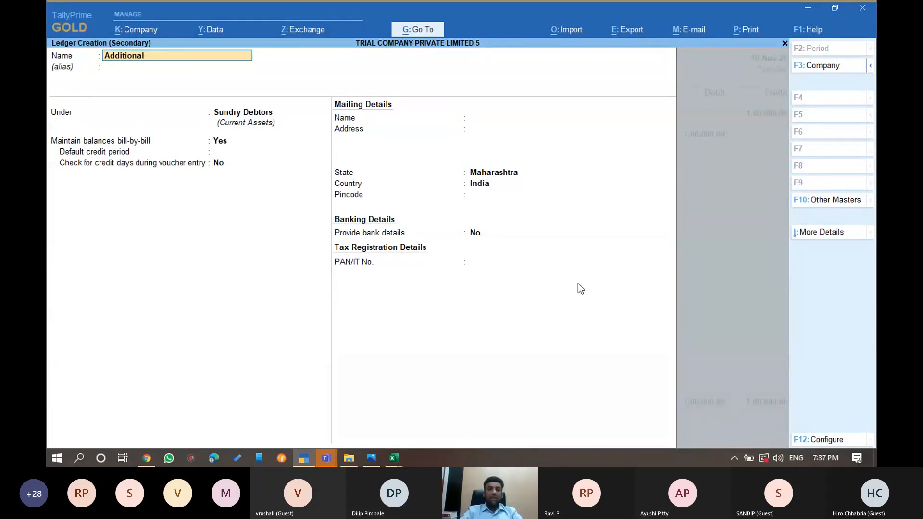
text( Entry)
key(Return)
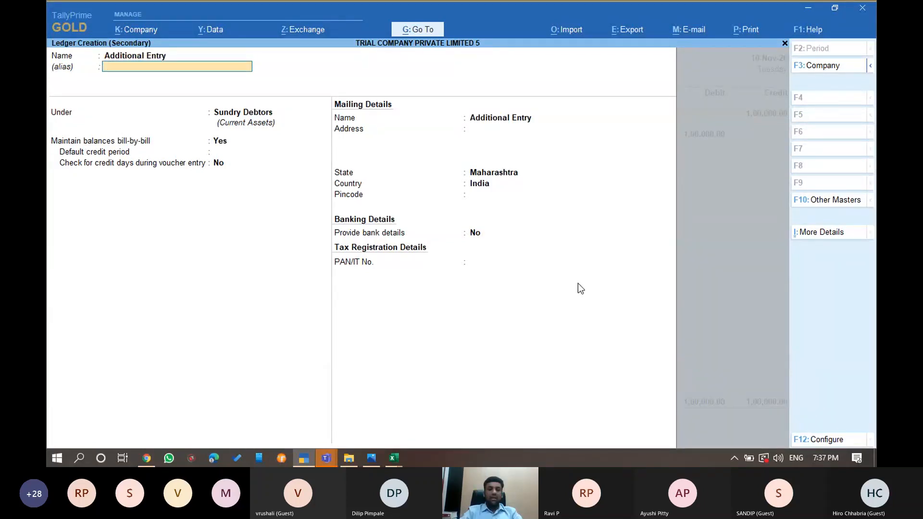
key(Return)
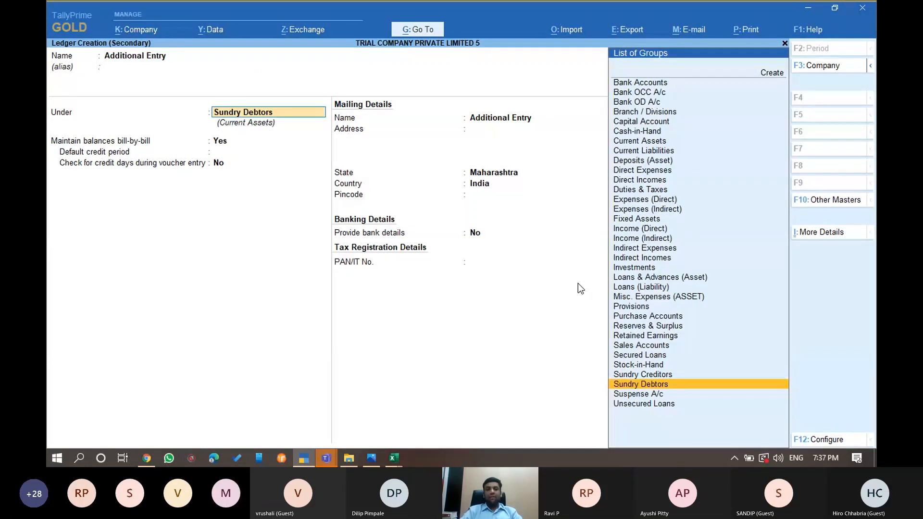
key(Return)
key(ctrl+a)
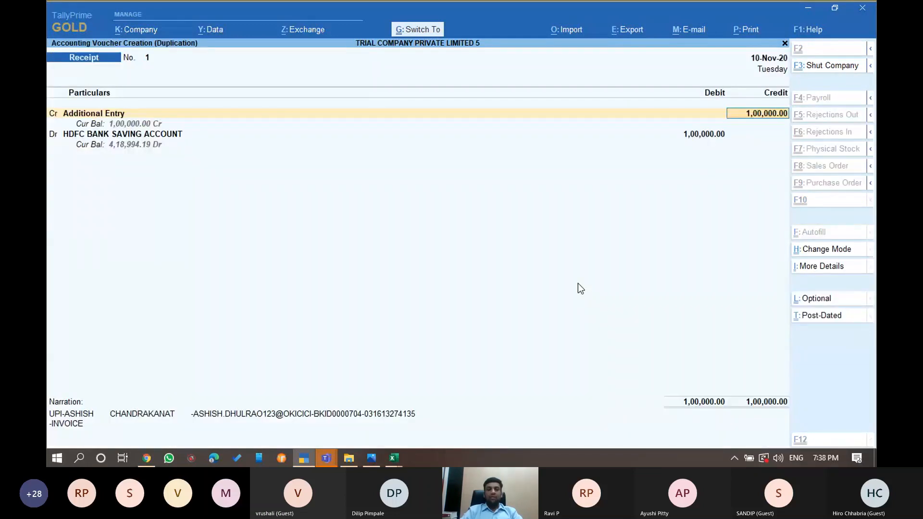
Enter 1,000.00 into HDFC bank with narration 'Additional Entry' and save the receipt
text(1000)
key(Return)
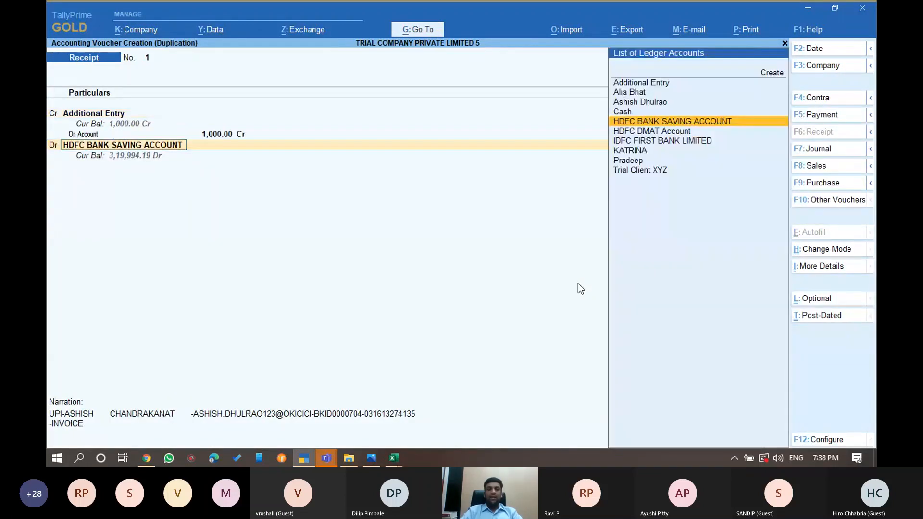
key(Return)
key(Return)
key(ctrl+a)
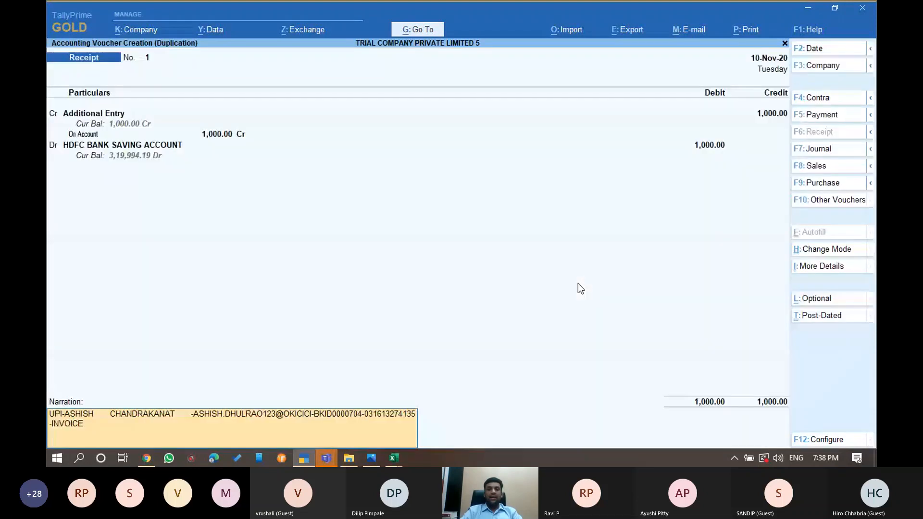
key(BackSpace)
key(BackSpace)
key(BackSpace)
key(BackSpace)
key(BackSpace)
key(BackSpace)
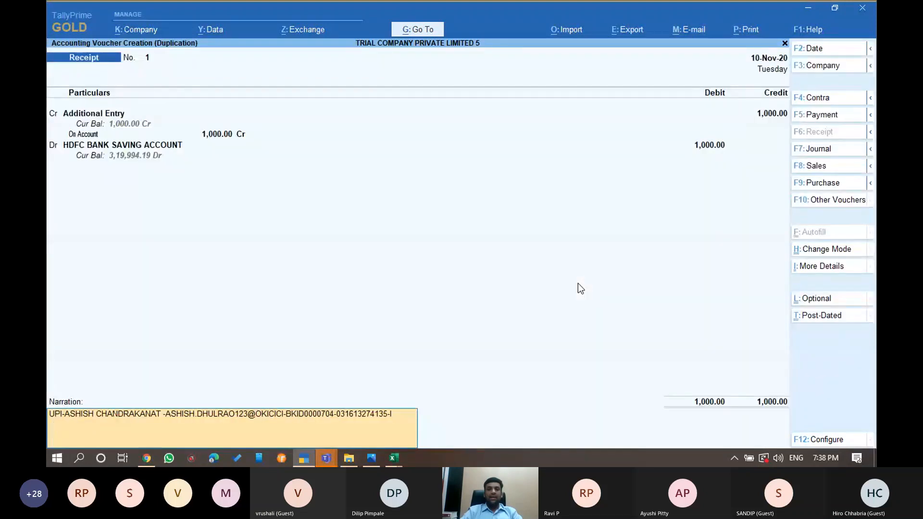
key(BackSpace)
key(BackSpace)
key(BackSpace)
key(BackSpace)
key(BackSpace)
key(BackSpace)
key(BackSpace)
key(BackSpace)
key(BackSpace)
key(BackSpace)
key(BackSpace)
key(BackSpace)
key(BackSpace)
key(BackSpace)
key(BackSpace)
key(BackSpace)
key(BackSpace)
key(BackSpace)
key(BackSpace)
key(BackSpace)
key(BackSpace)
key(BackSpace)
key(BackSpace)
key(BackSpace)
key(BackSpace)
key(BackSpace)
key(BackSpace)
key(BackSpace)
key(BackSpace)
key(BackSpace)
key(BackSpace)
key(BackSpace)
key(BackSpace)
key(BackSpace)
key(BackSpace)
key(BackSpace)
key(BackSpace)
key(BackSpace)
key(BackSpace)
key(BackSpace)
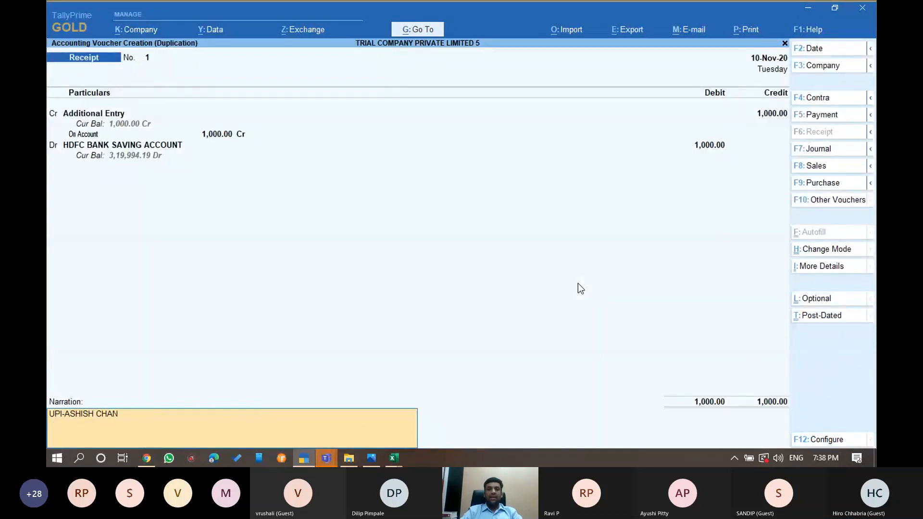
text(A)
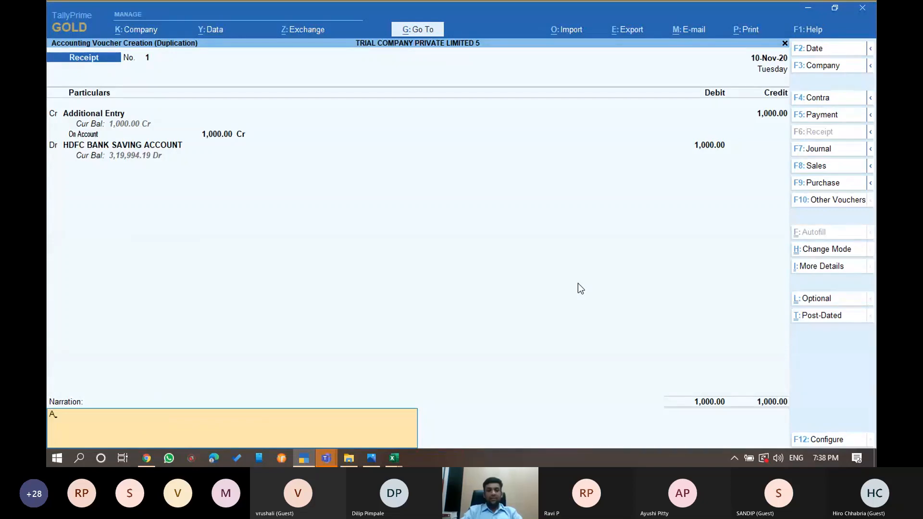
text(dditional Entry)
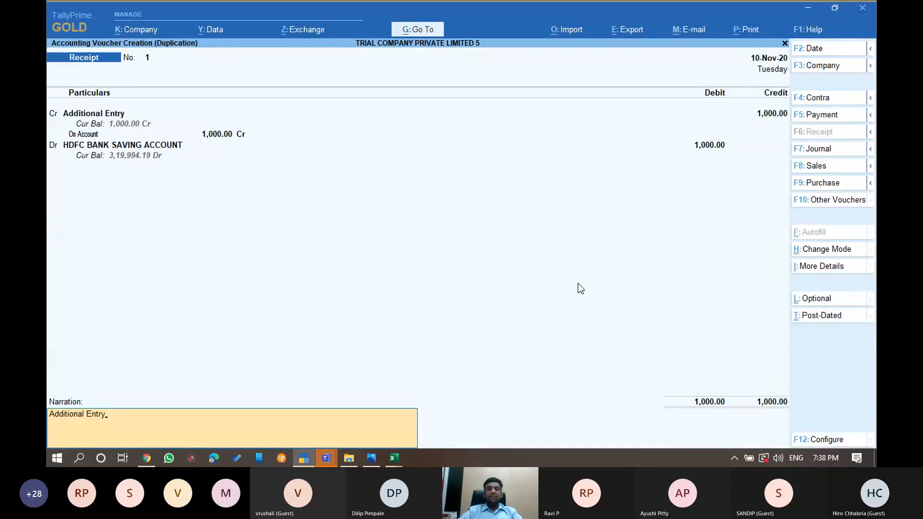
key(Return)
key(Return)
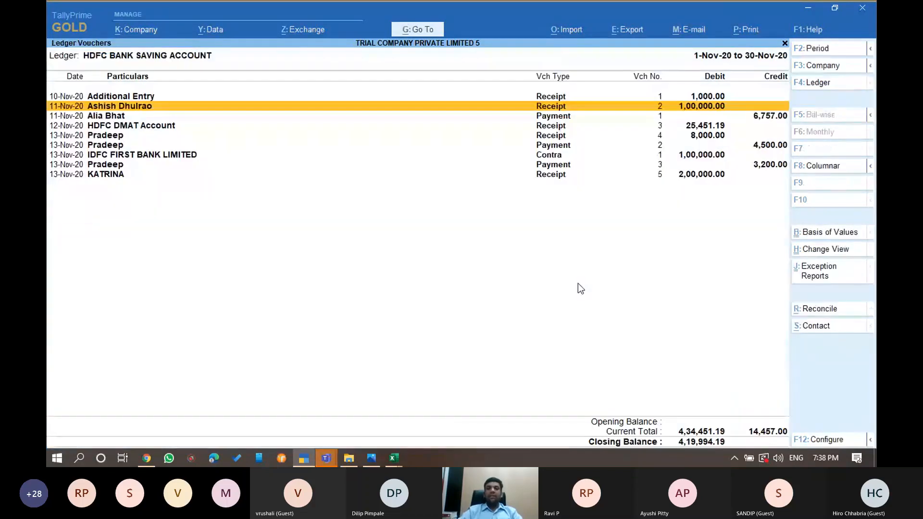
Save the receipt and check the downloaded bank statement workbook against Tally's import options
key(Up)
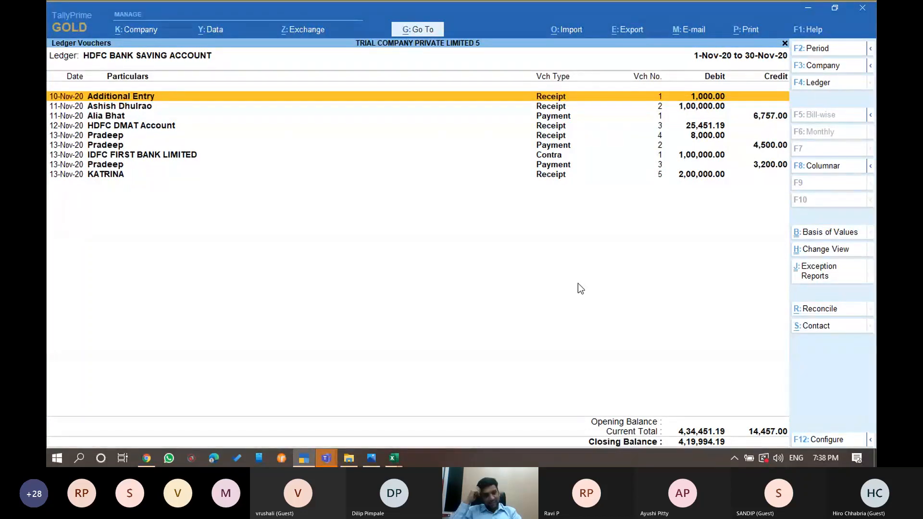
click(567, 33)
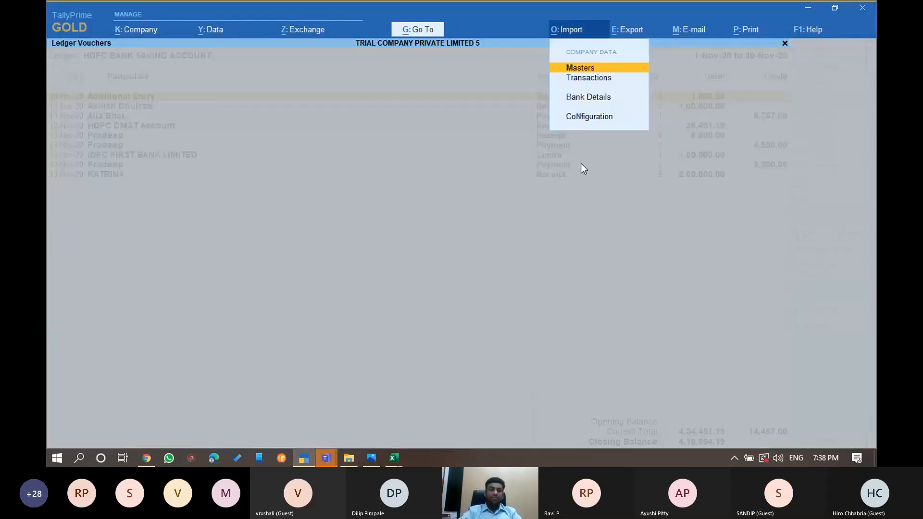
mouse_move(403, 454)
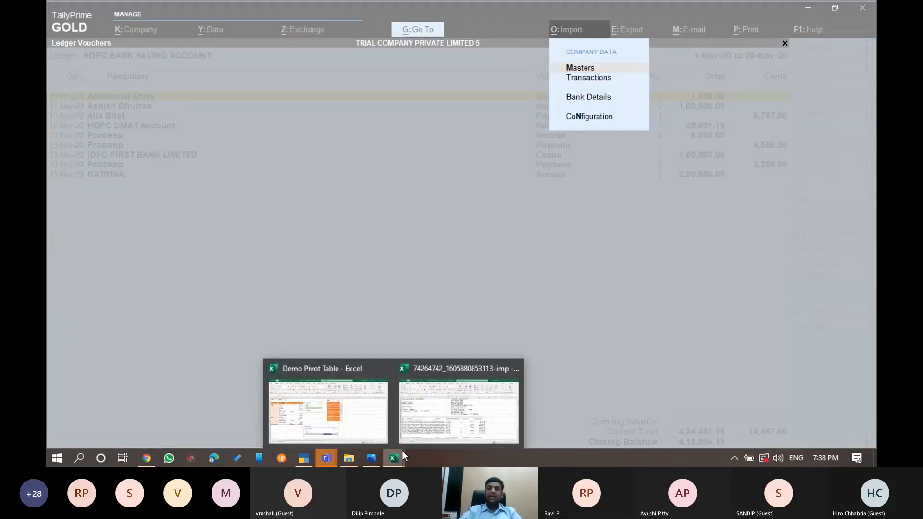
click(403, 451)
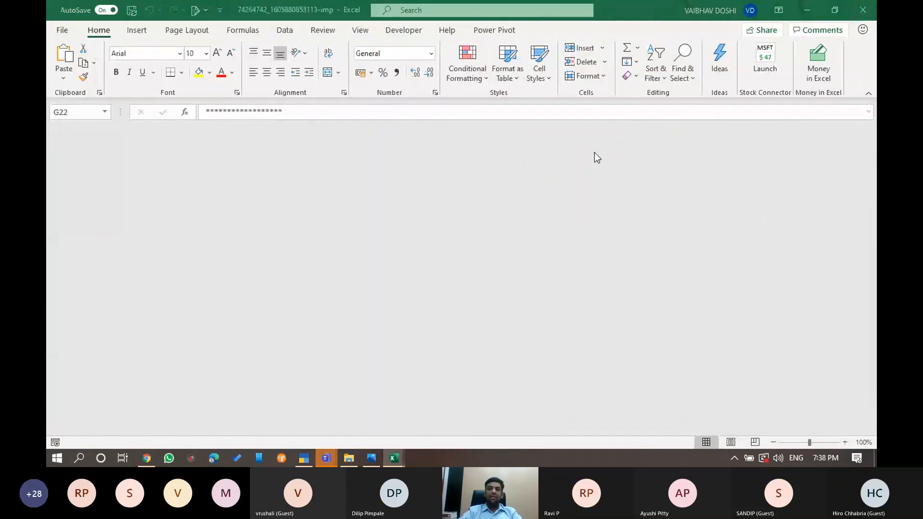
key(alt+Tab)
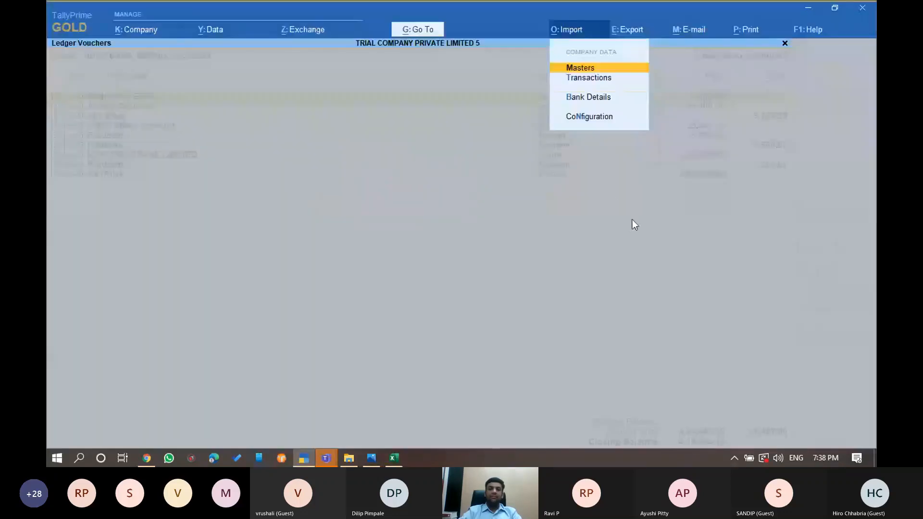
key(b)
key(Escape)
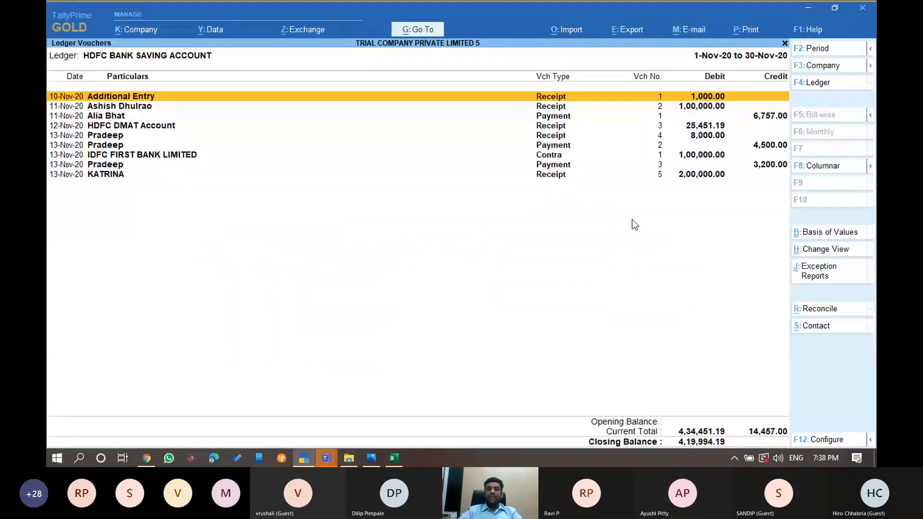
Open HDFC bank reconciliation and re-import the bank statement, confirming the repeat import
click(824, 313)
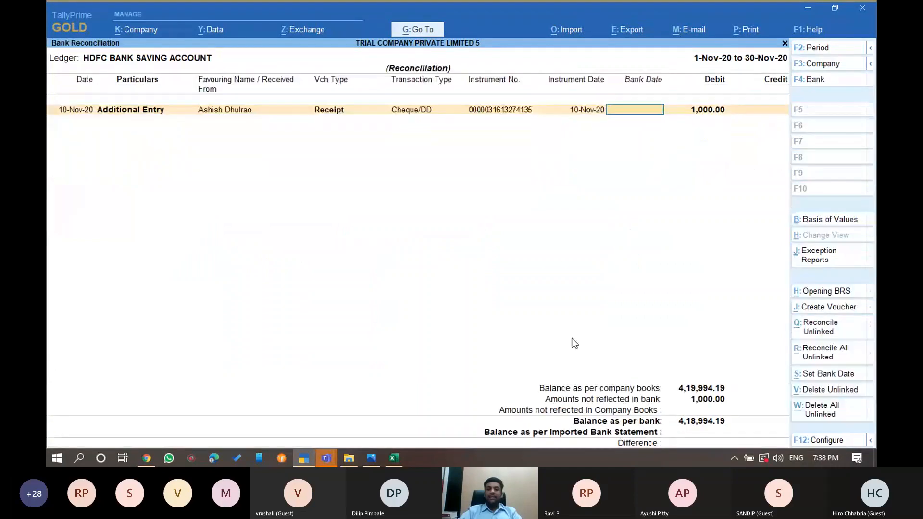
click(571, 29)
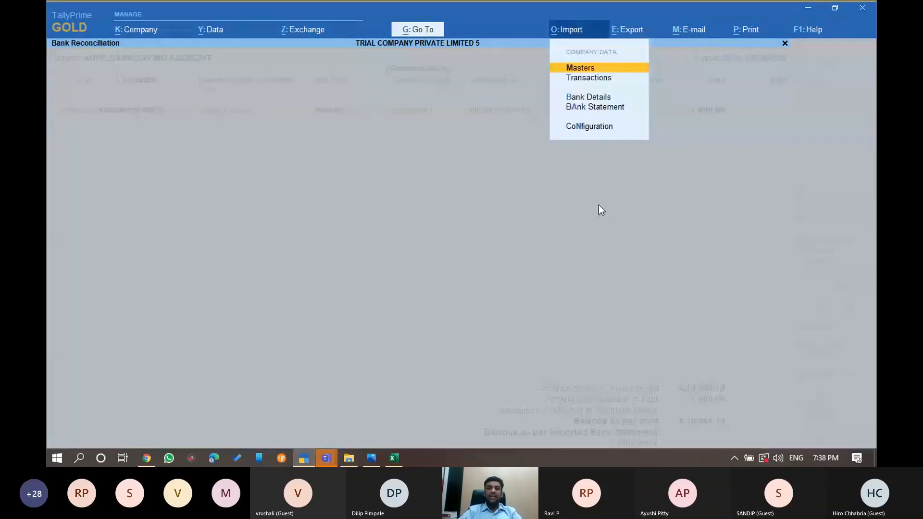
key(Down)
key(Down)
key(Down)
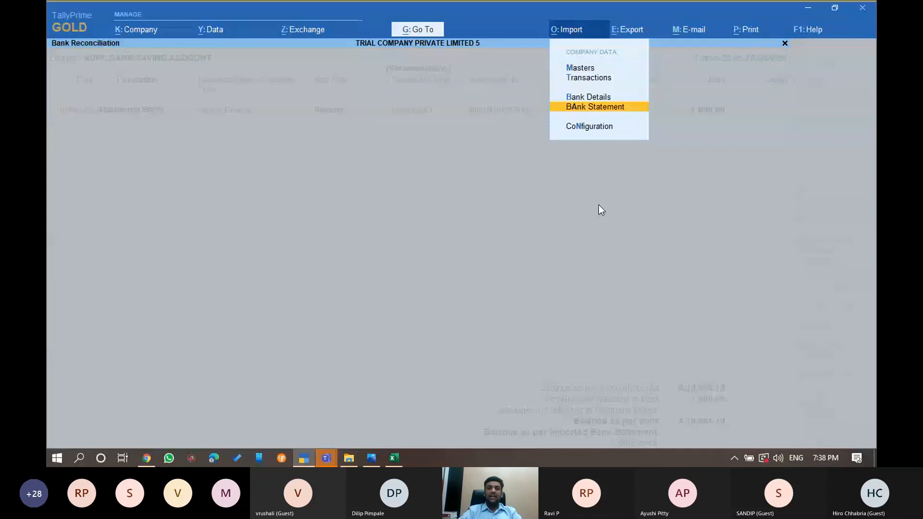
key(Return)
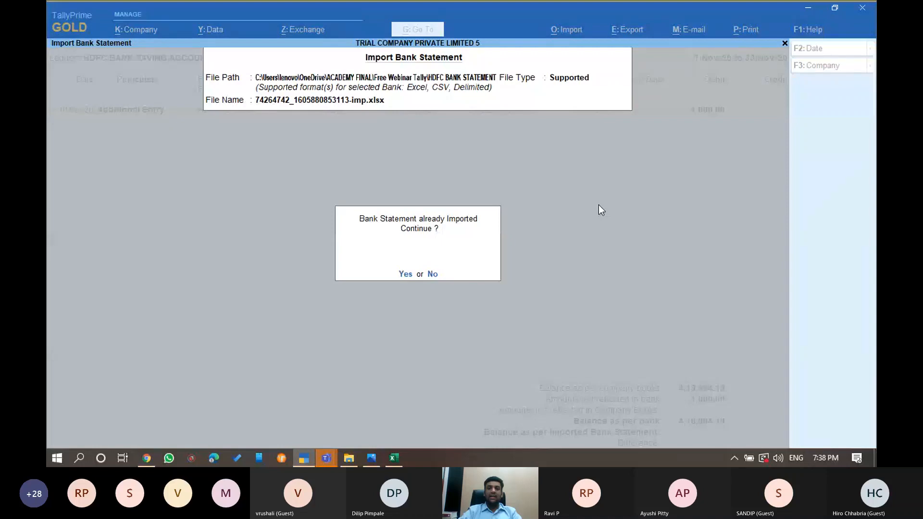
key(Return)
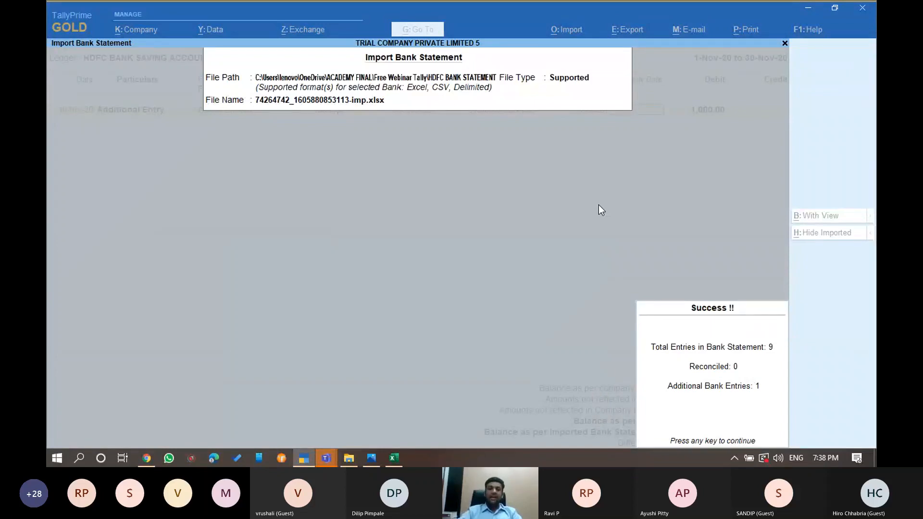
key(Return)
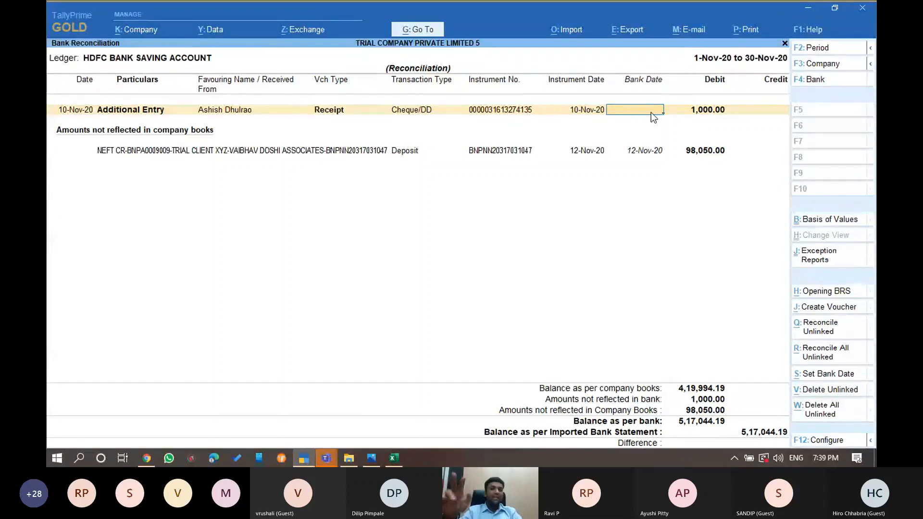
Give Additional Entry bank date 10-11-2020 and create a voucher for the 98,050.00 NEFT deposit
text(10-1)
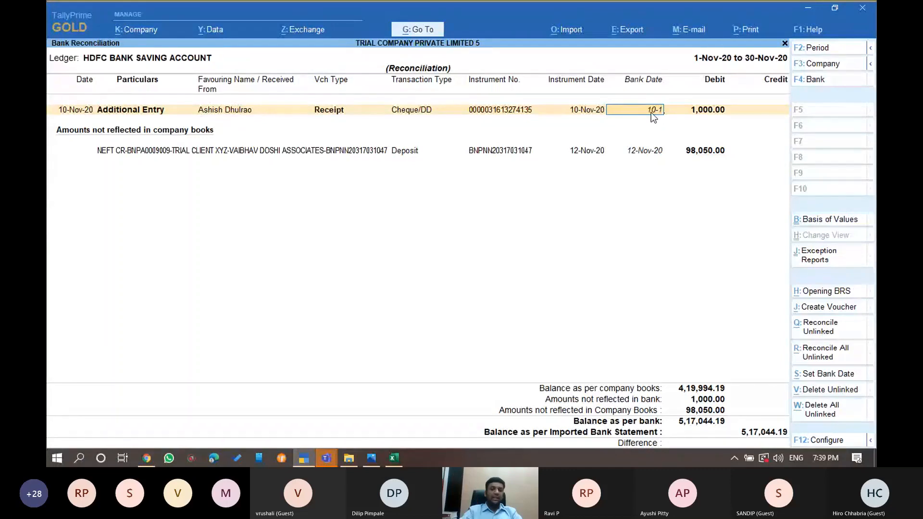
text(1-2020)
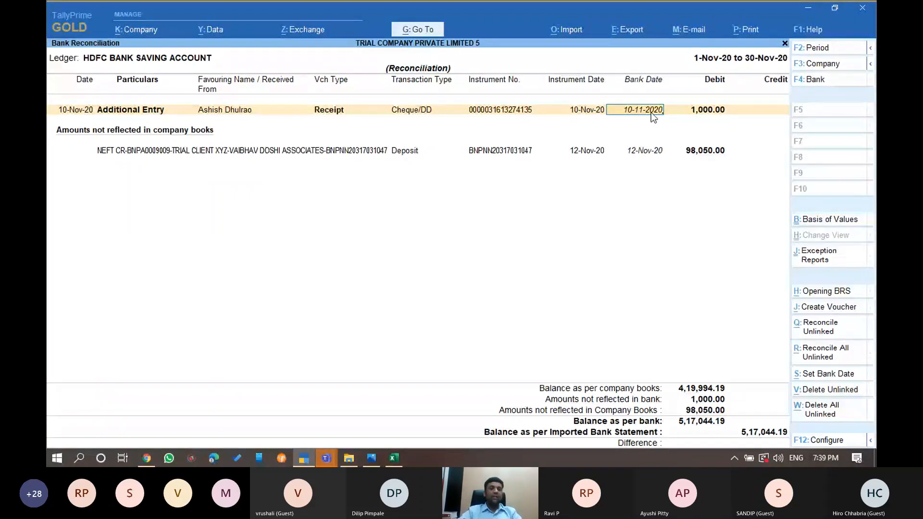
key(Return)
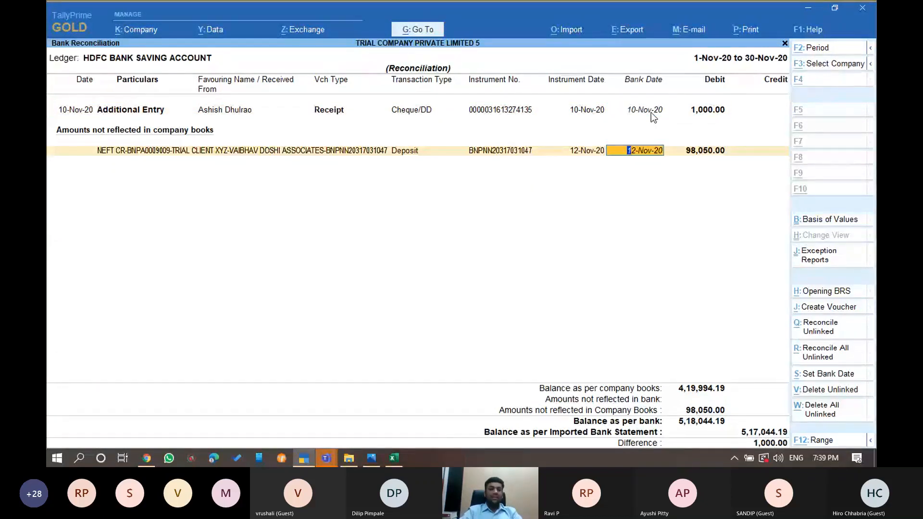
key(alt+j)
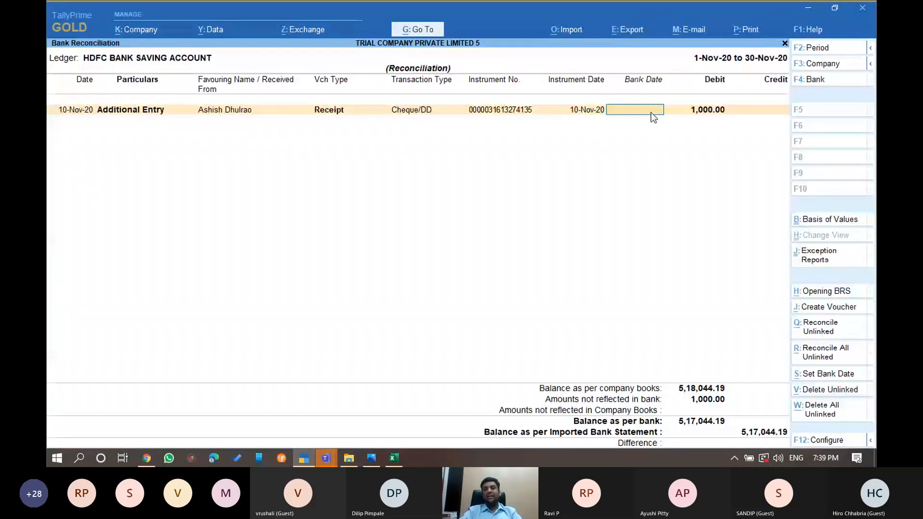
Back in Ledger Vouchers, delete the 1,000.00 Additional Entry receipt
key(Escape)
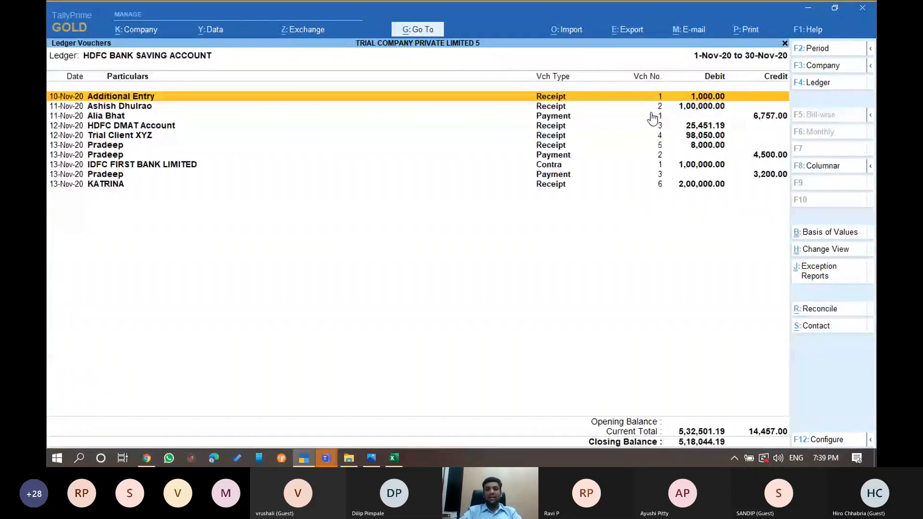
key(End)
key(Home)
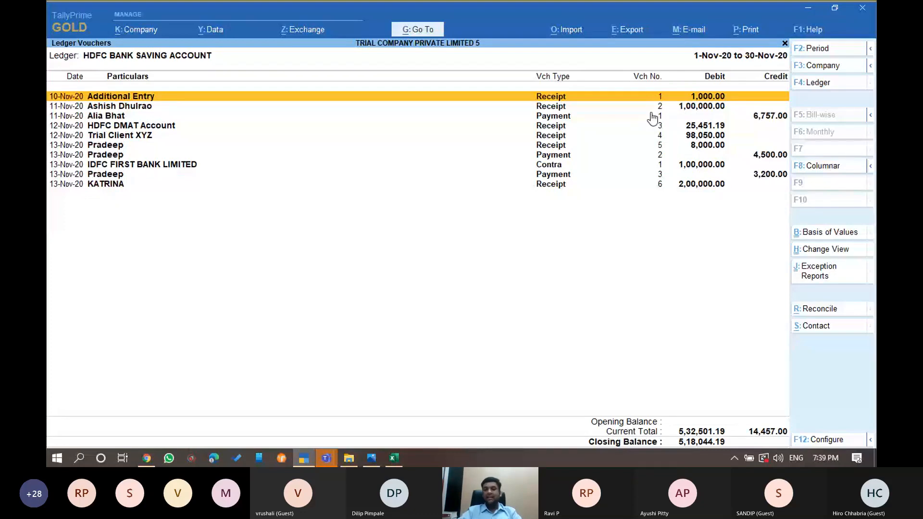
key(alt)
key(alt+d)
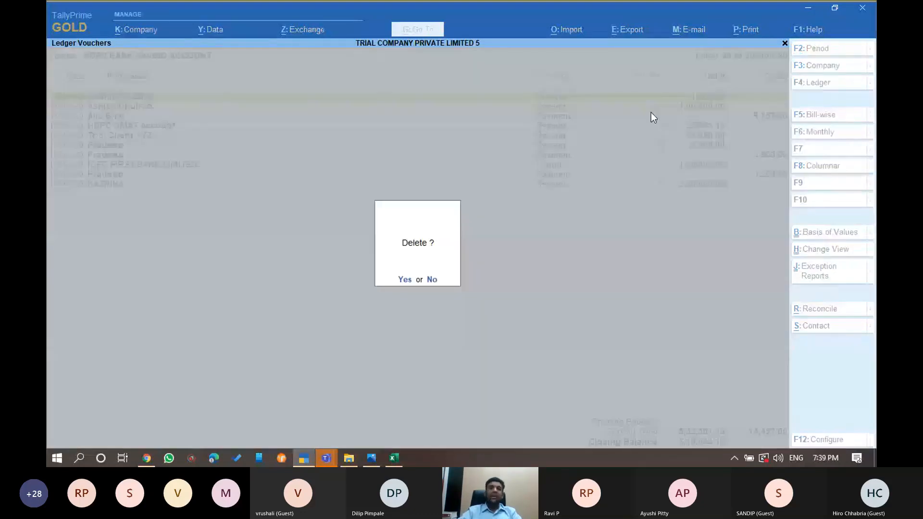
key(y)
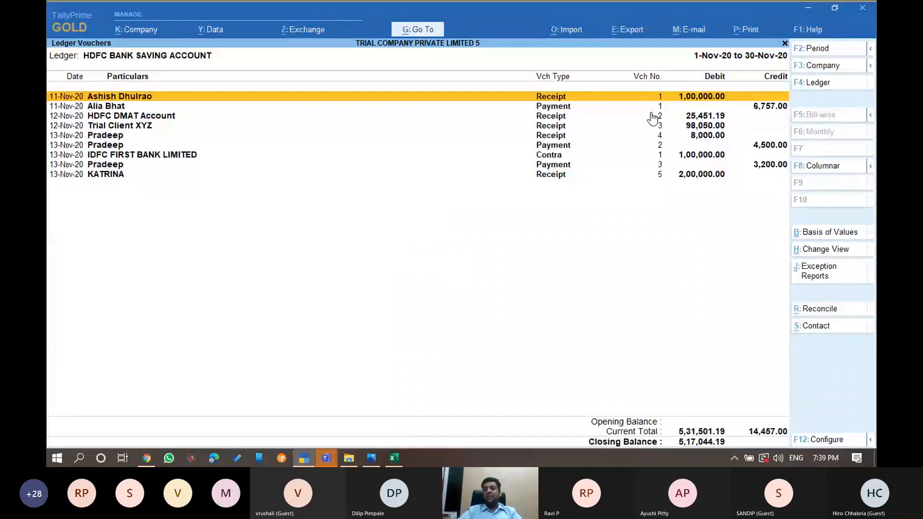
key(Down)
key(End)
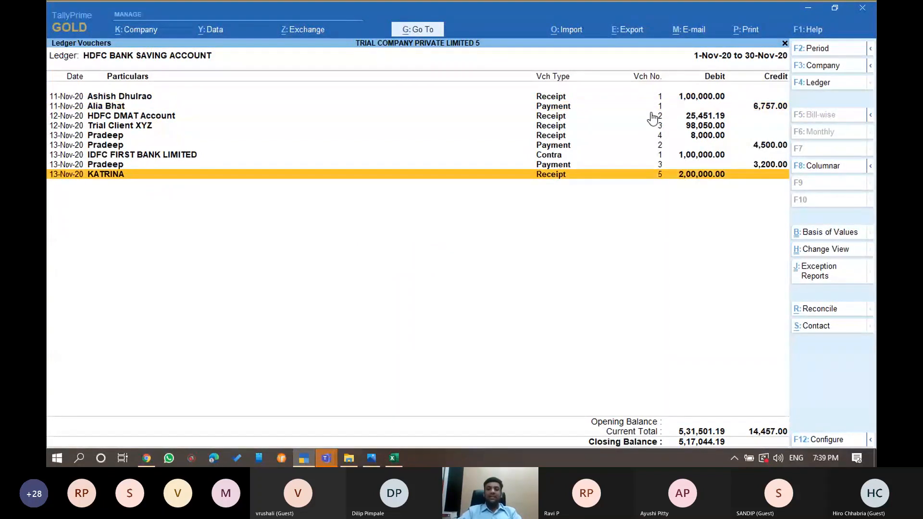
key(Up)
key(Home)
key(Down)
key(Down)
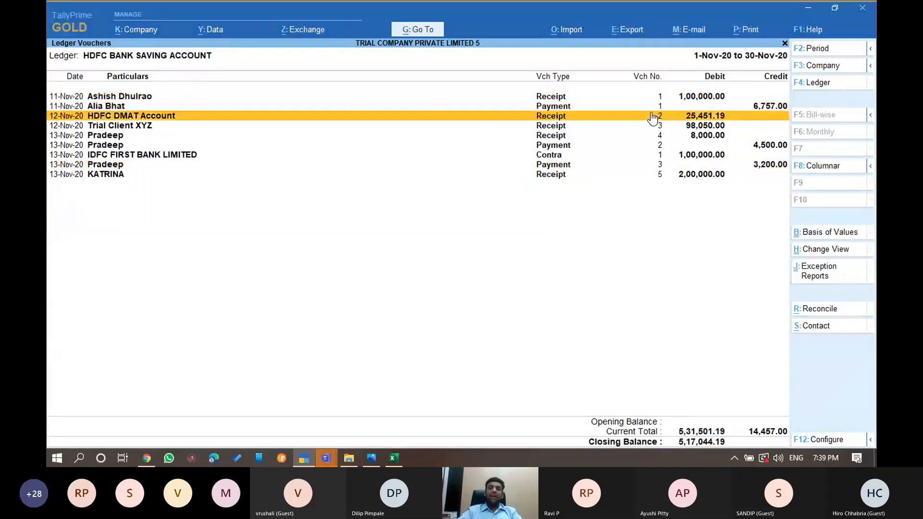
key(End)
key(Up)
key(Home)
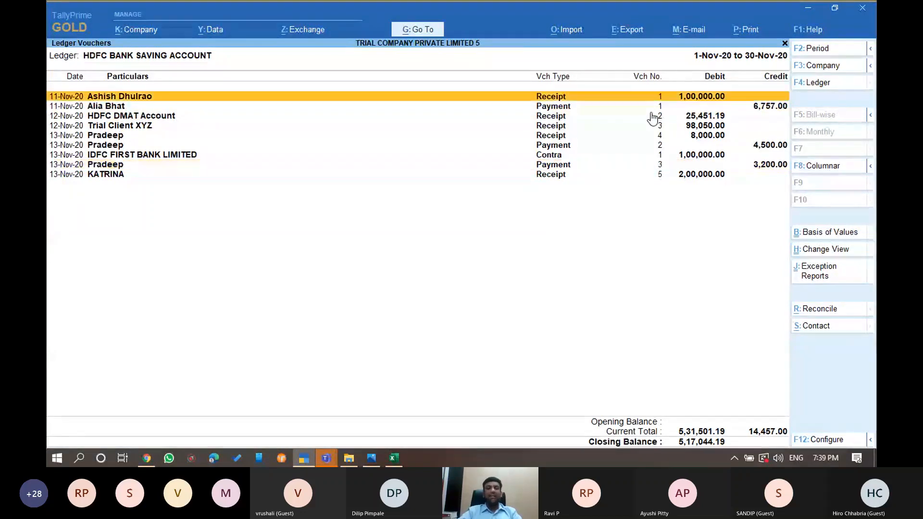
key(Down)
key(Up)
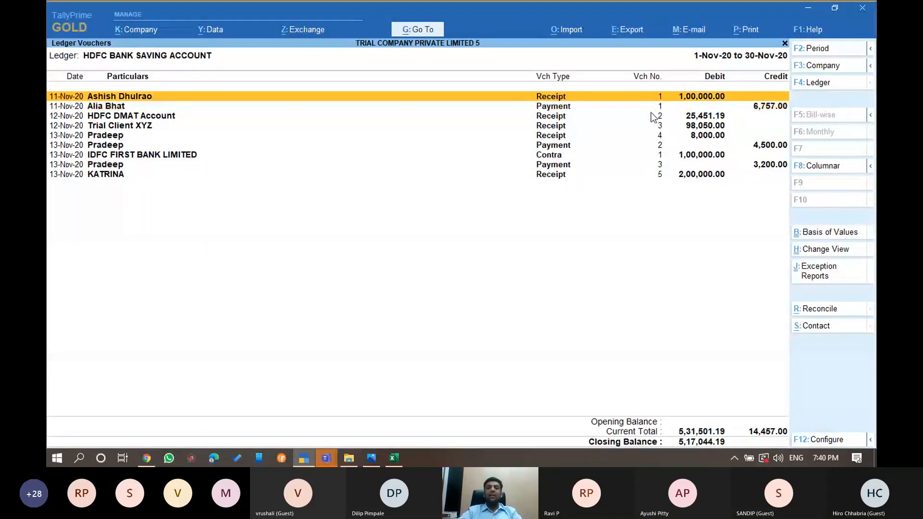
key(Down)
key(Down)
key(End)
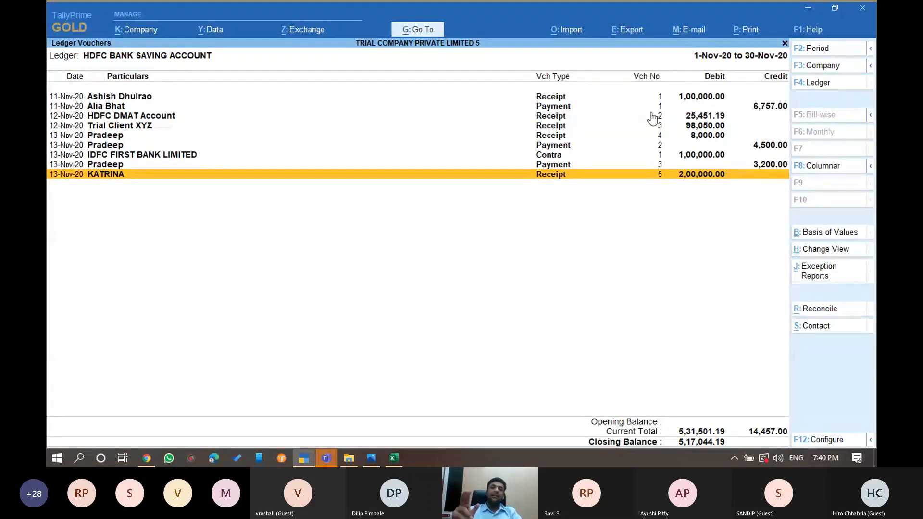
Bring up the Teams webinar meeting, scroll its chat, then minimize it over TallyPrime
click(326, 457)
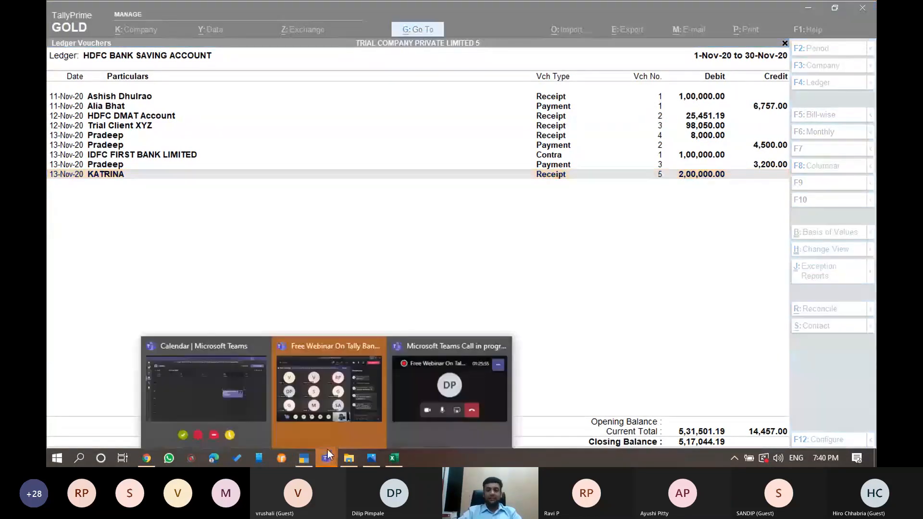
click(328, 389)
scroll(636, 249, down, 5)
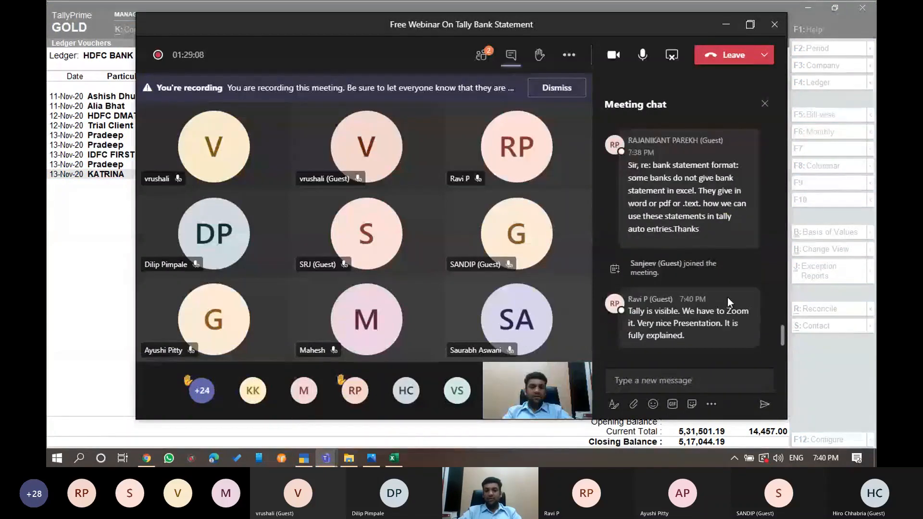
mouse_move(728, 297)
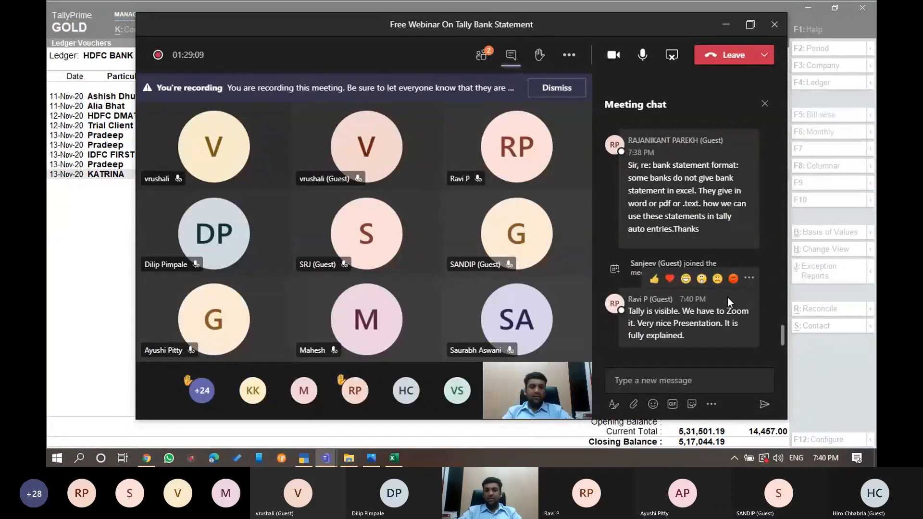
mouse_move(739, 218)
scroll(739, 218, up, 1)
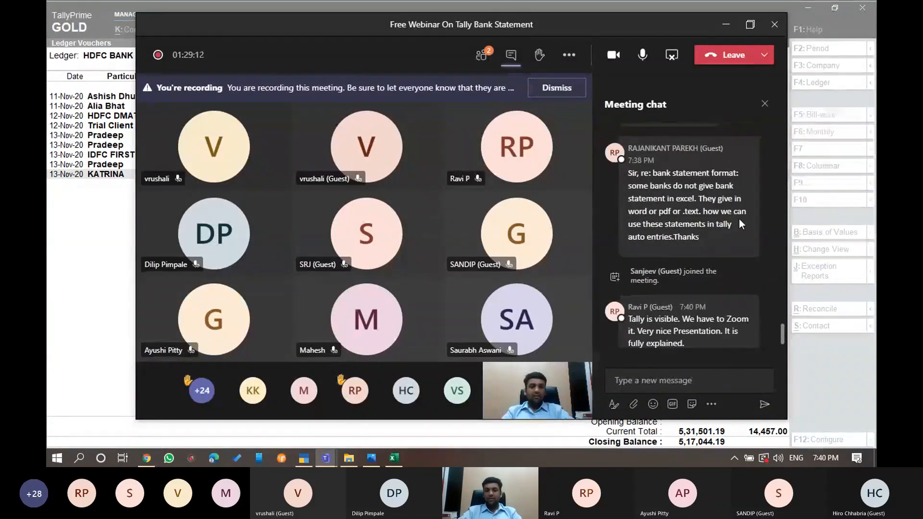
scroll(739, 219, down, 1)
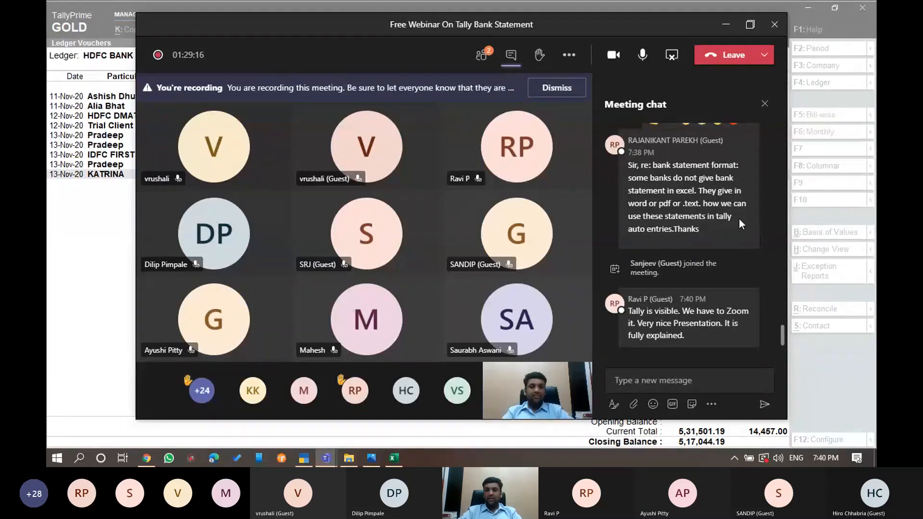
scroll(739, 218, up, 3)
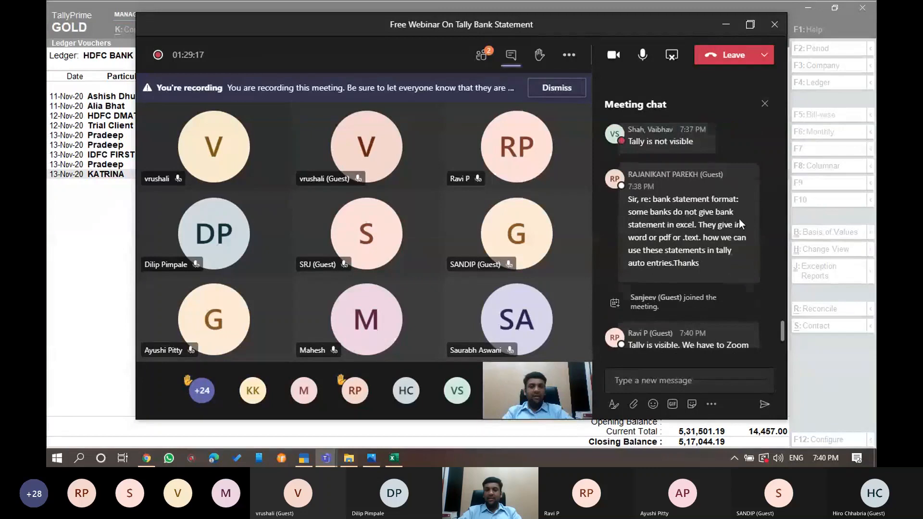
scroll(739, 218, up, 2)
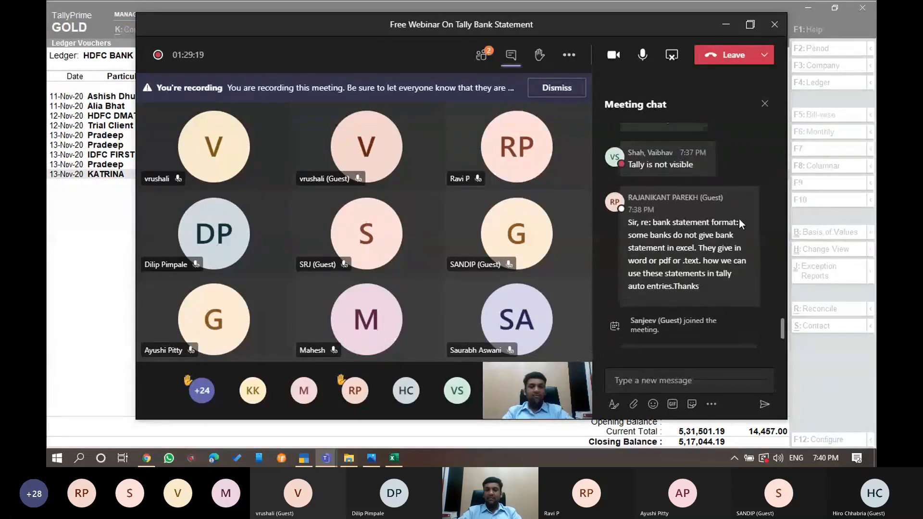
scroll(739, 219, up, 2)
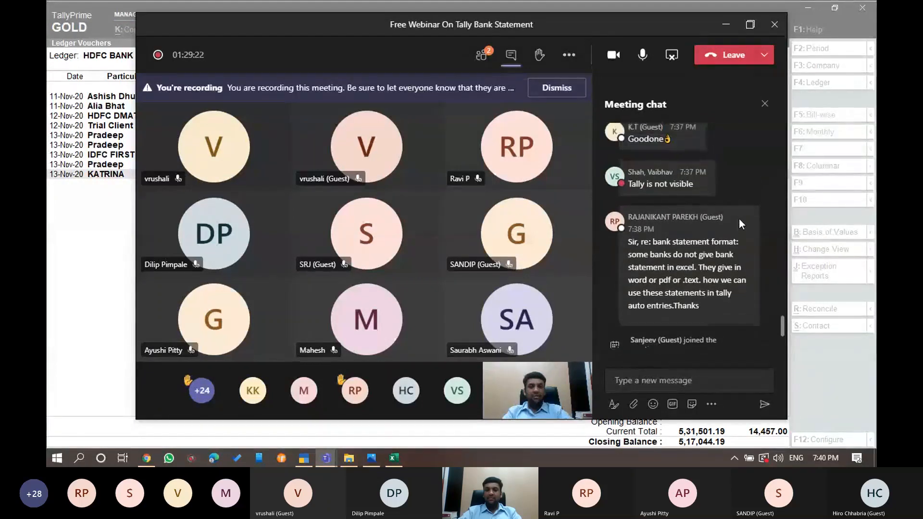
scroll(739, 219, up, 3)
scroll(739, 220, up, 5)
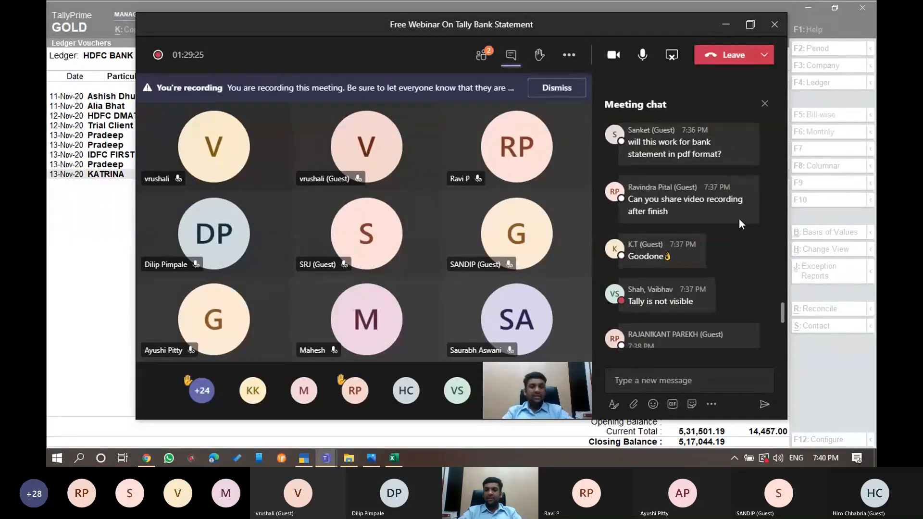
scroll(739, 218, up, 2)
scroll(739, 218, up, 3)
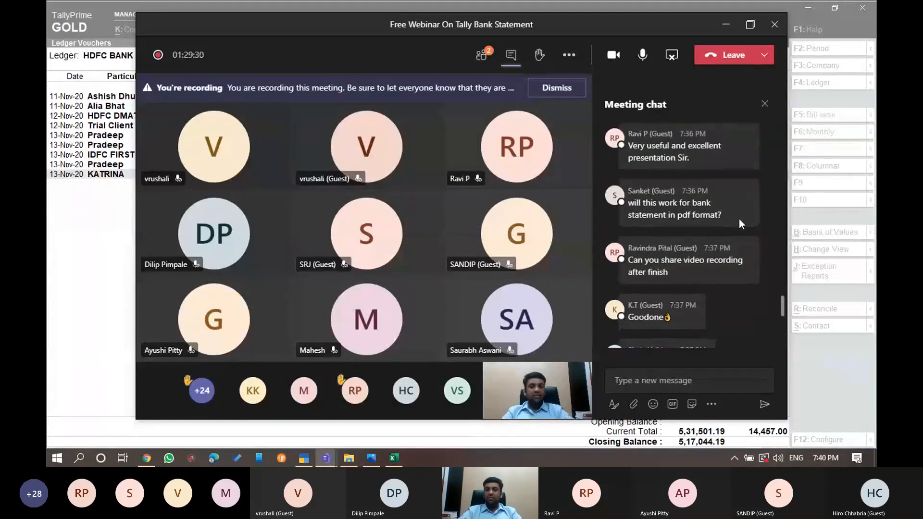
scroll(739, 218, down, 5)
scroll(739, 218, down, 6)
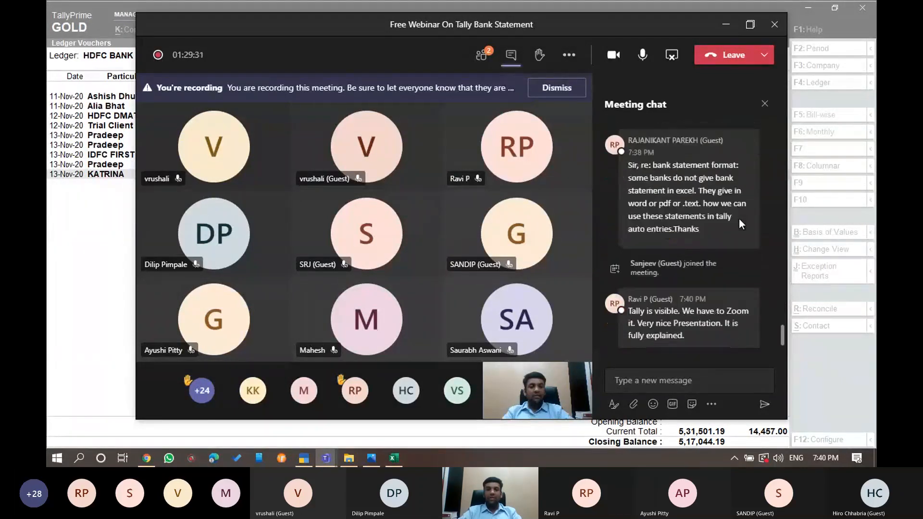
click(726, 24)
Show Final.jpg, the Pivot Tables webinar poster, in Photos panned to its top
mouse_move(388, 460)
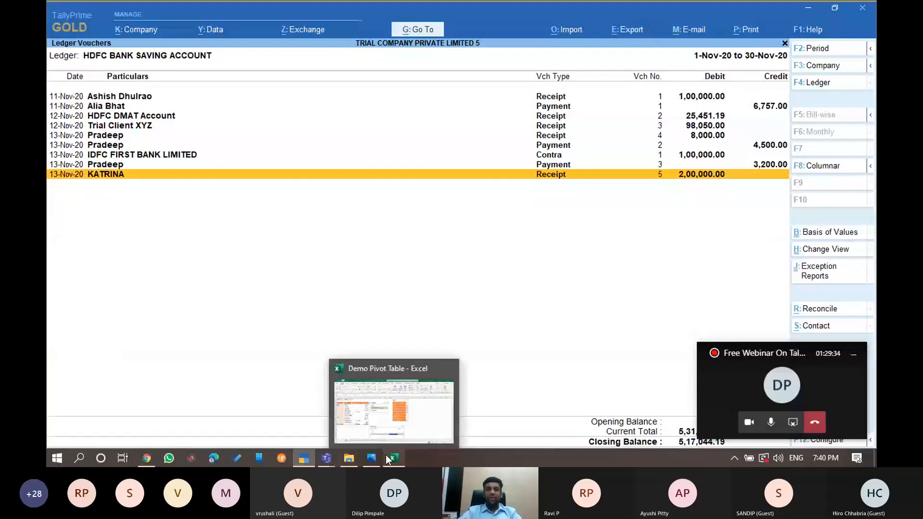
click(392, 459)
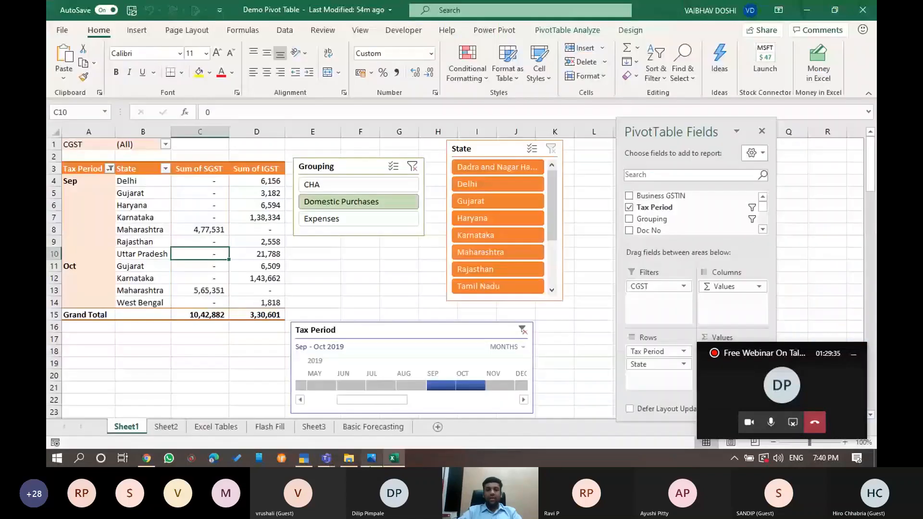
click(371, 458)
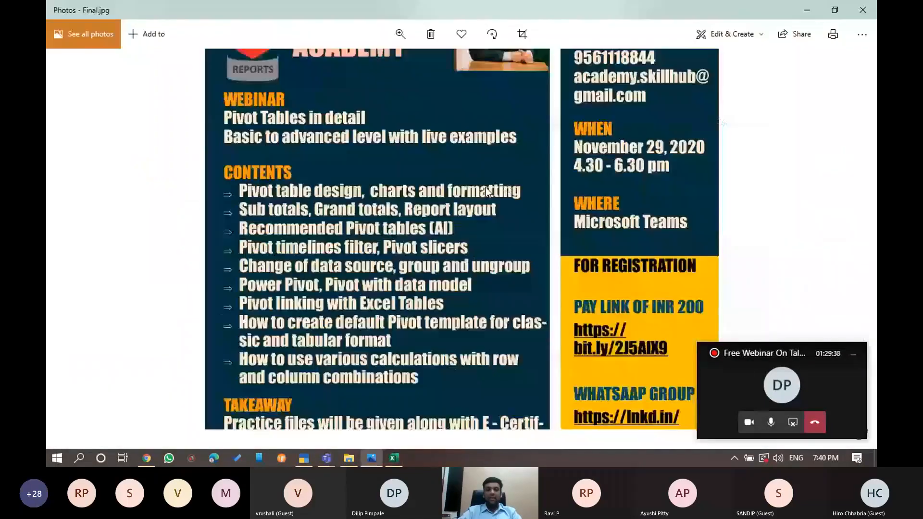
scroll(485, 187, up, 3)
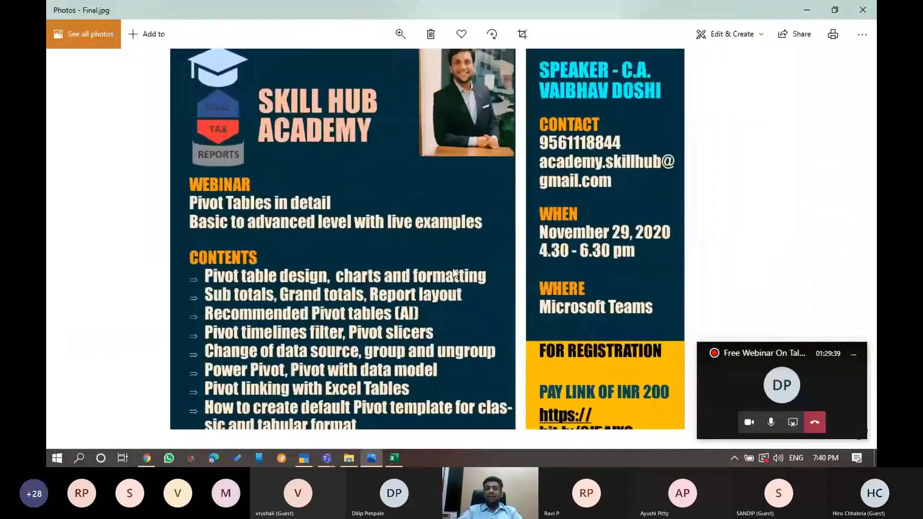
mouse_move(453, 269)
mouse_down()
mouse_move(454, 300)
mouse_move(469, 241)
mouse_move(464, 317)
mouse_move(454, 286)
mouse_up()
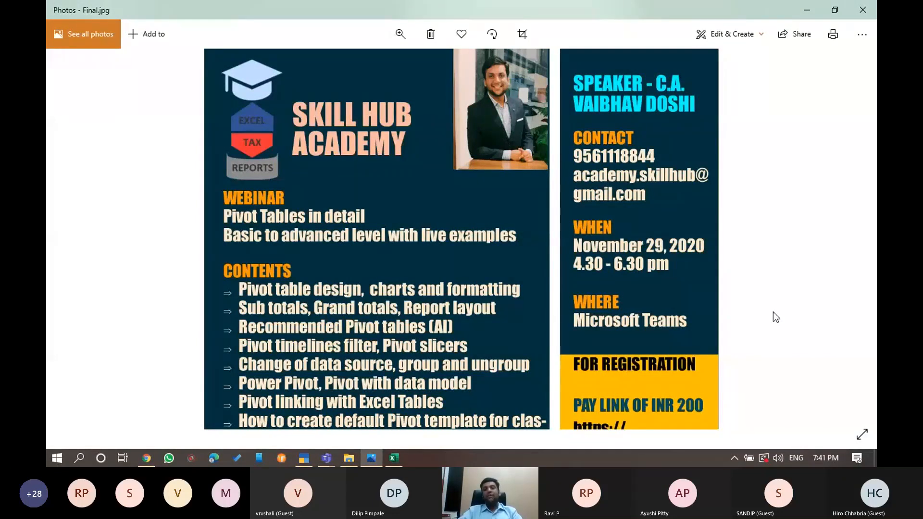
In the Demo Pivot Table workbook, inspect the state rows and Sep SGST/IGST values
click(389, 460)
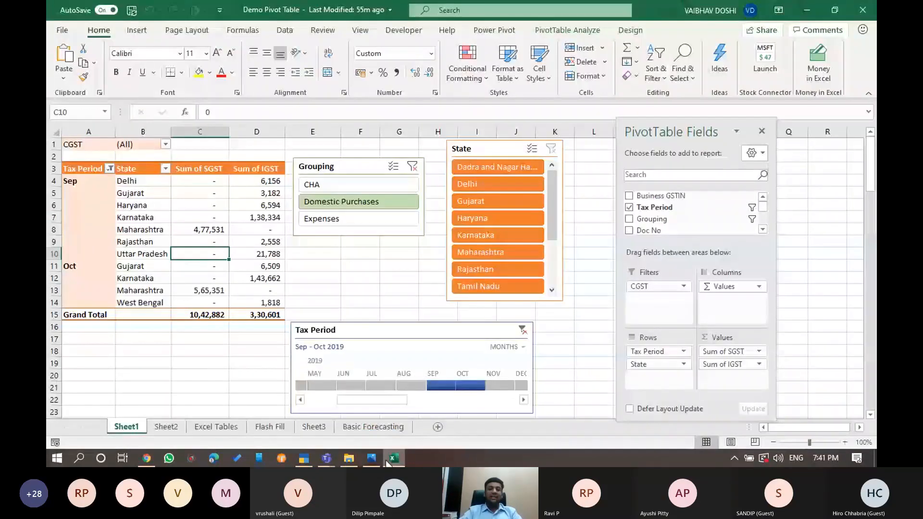
click(157, 253)
click(70, 223)
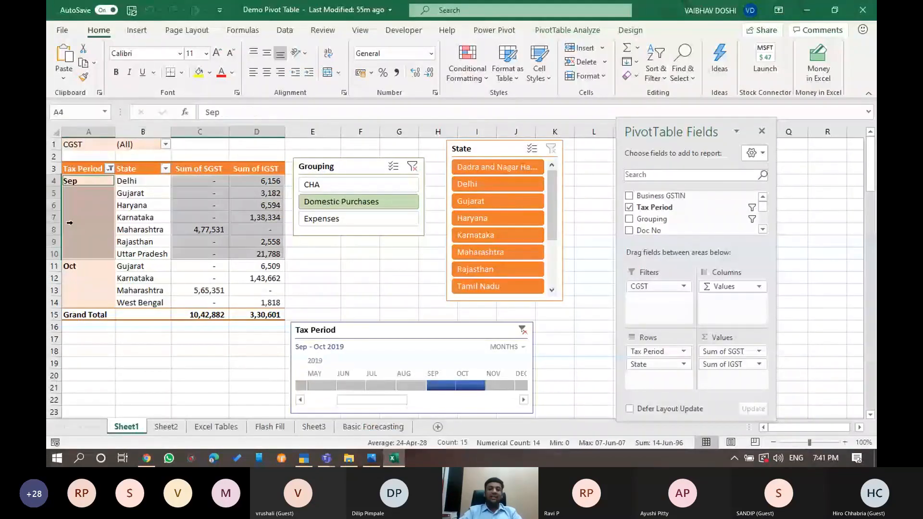
click(185, 229)
click(255, 219)
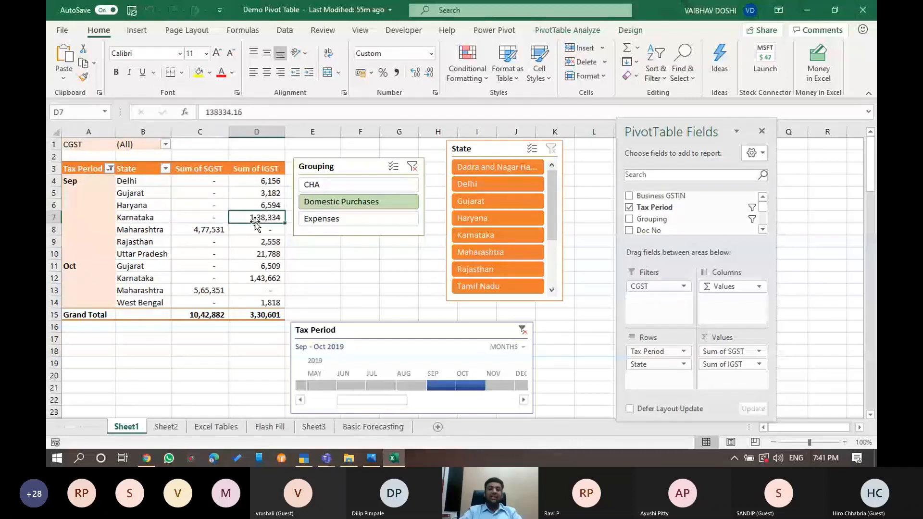
click(262, 230)
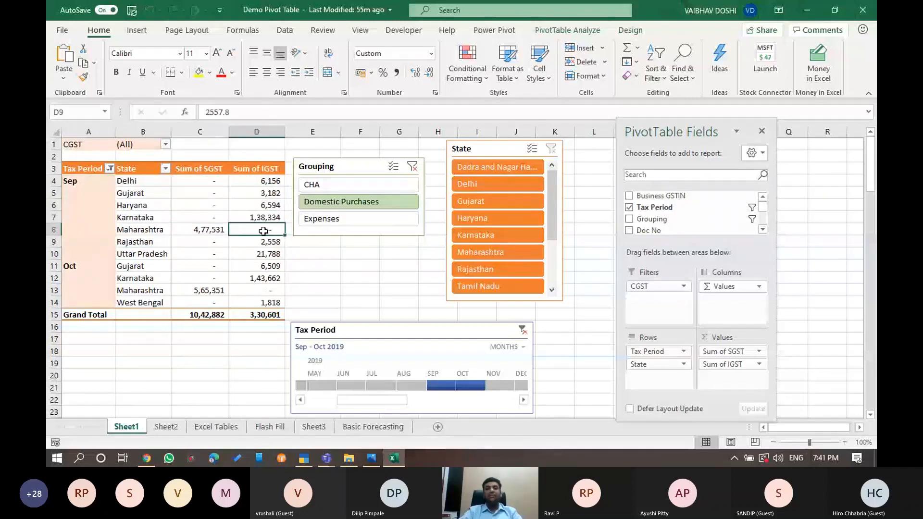
key(Up)
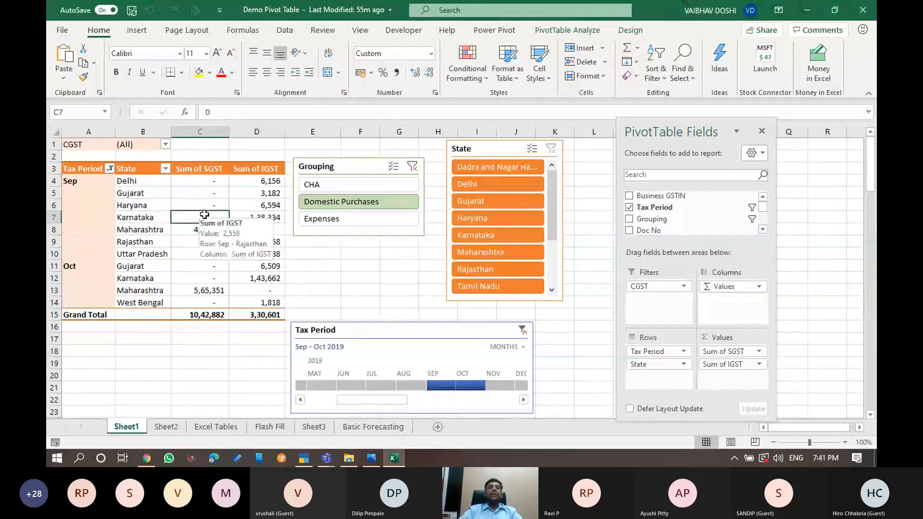
key(Left)
key(Down)
key(Down)
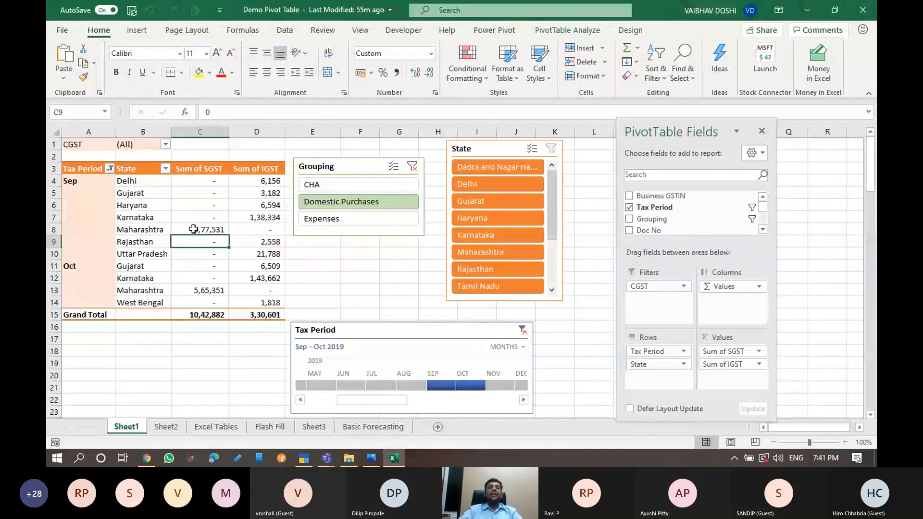
click(260, 226)
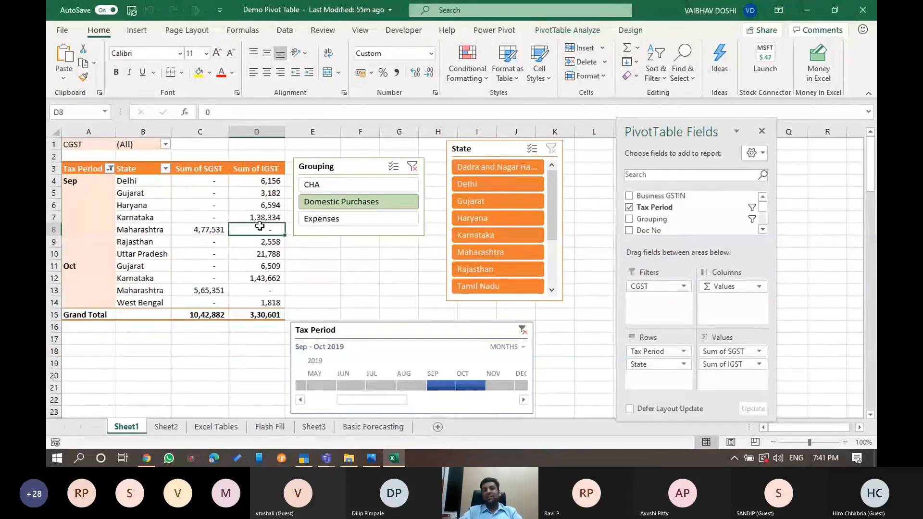
click(71, 231)
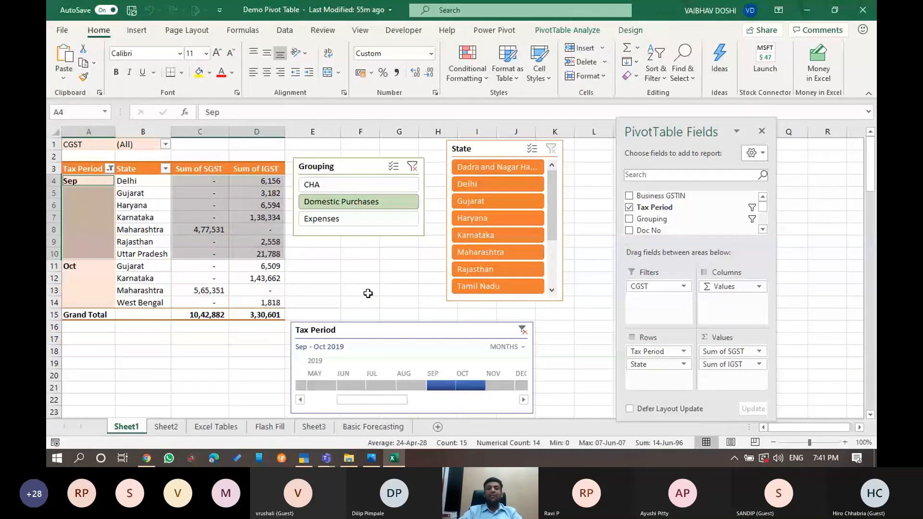
Try the Grouping, State slicers and Tax Period timeline, resetting to Domestic Purchases, all states, Sep-Oct
click(340, 217)
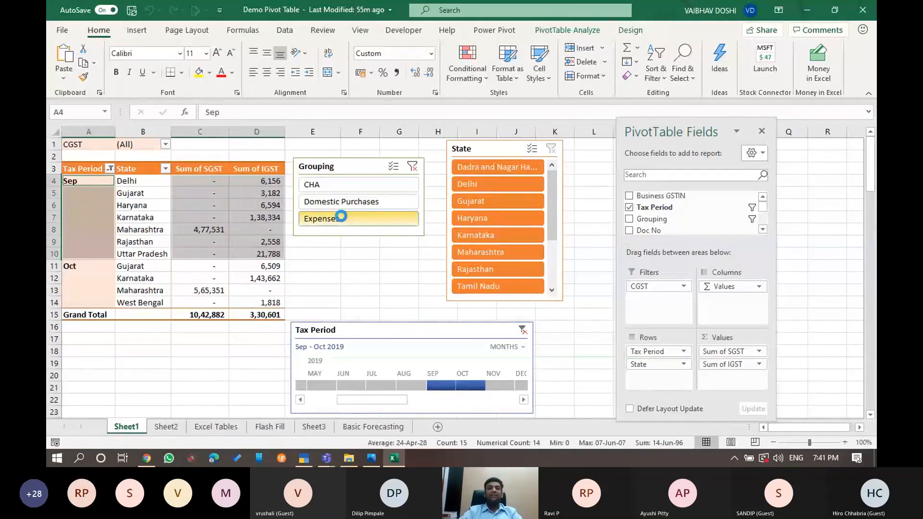
click(411, 201)
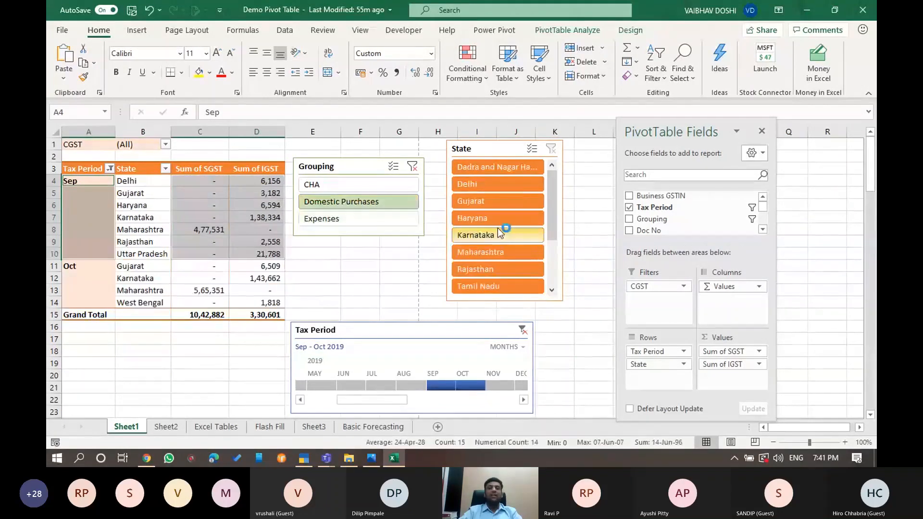
click(502, 202)
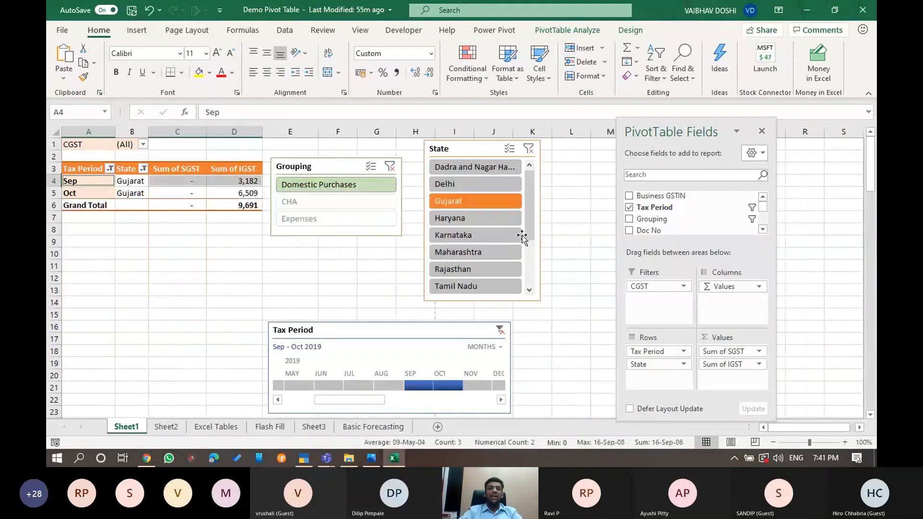
click(494, 270)
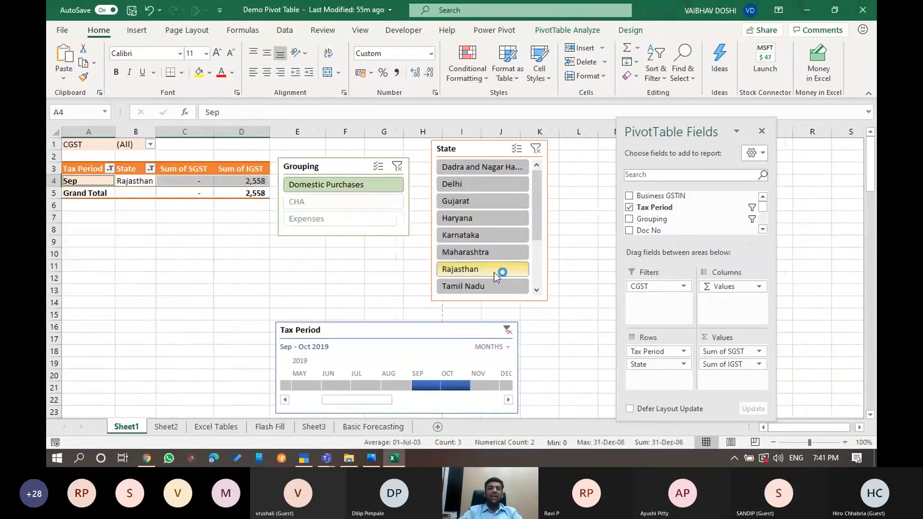
click(535, 148)
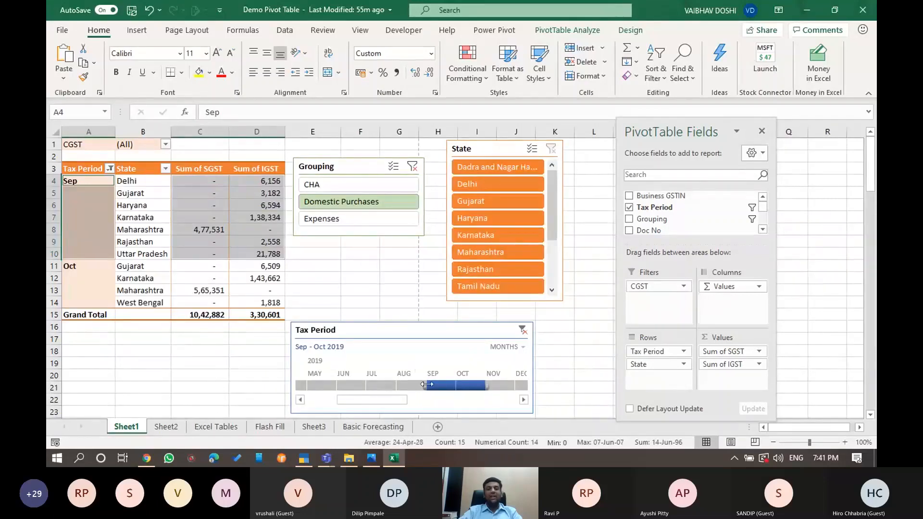
drag(426, 384, 409, 384)
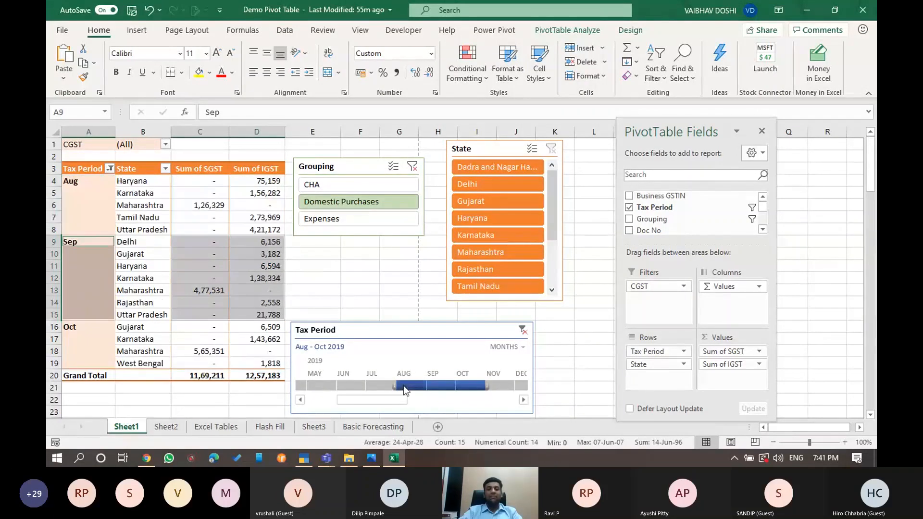
drag(403, 385, 368, 386)
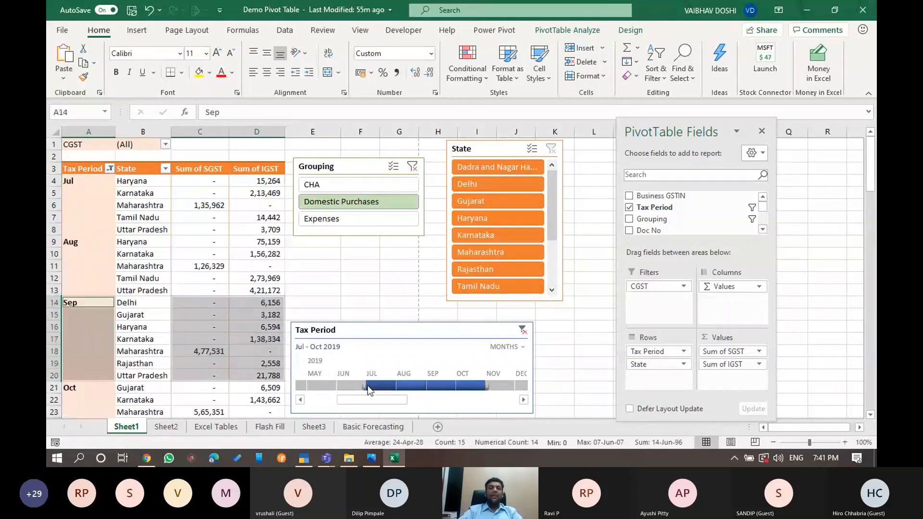
drag(366, 386, 429, 384)
Open Relationships from the PivotTable Analyze commands
click(149, 274)
click(204, 245)
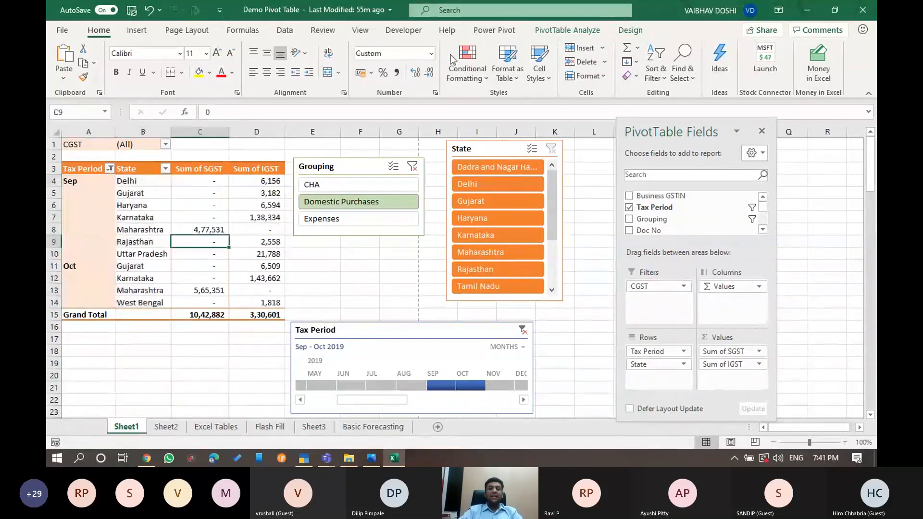
click(559, 31)
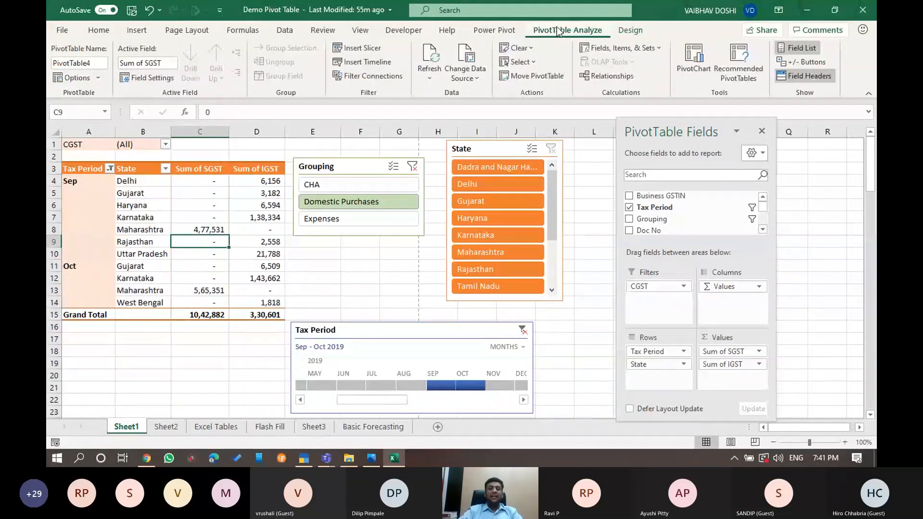
click(608, 76)
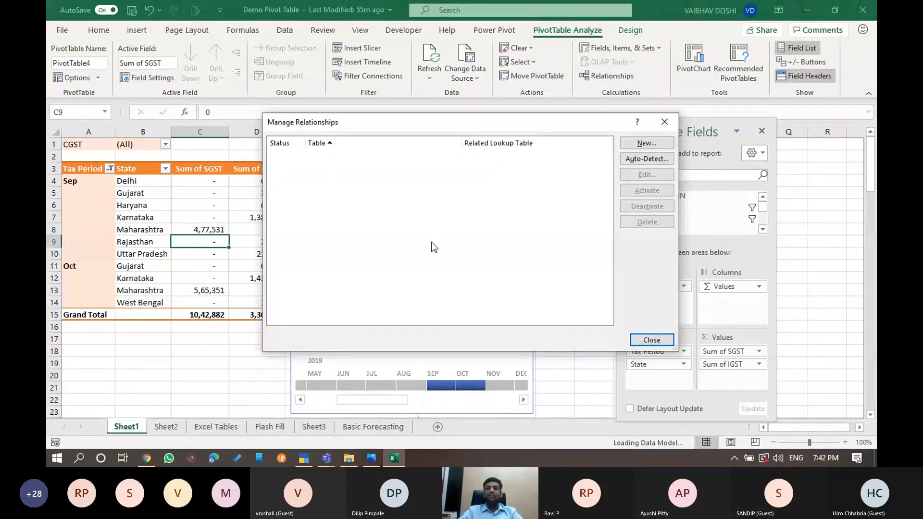
Close Relationships, filter Tax Period to Jan only via an Alt+F1 PivotChart, then delete the chart
click(664, 122)
key(alt+F1)
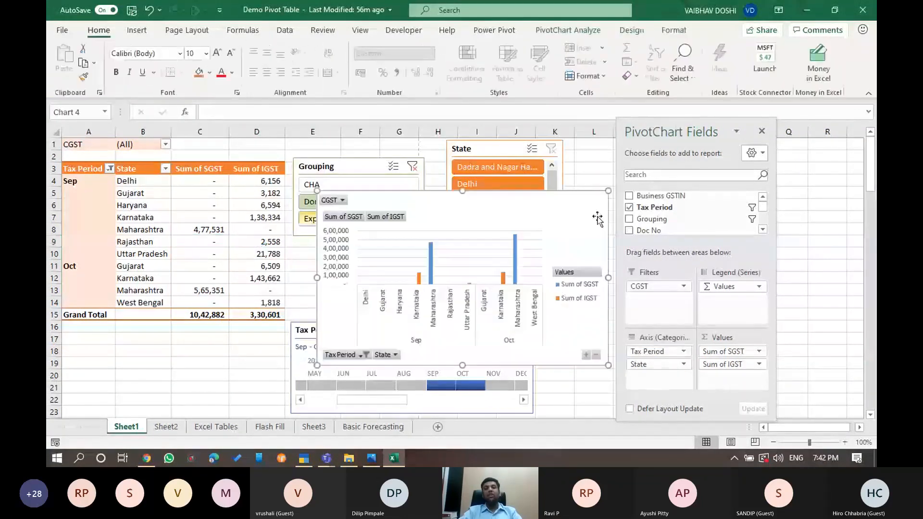
click(362, 355)
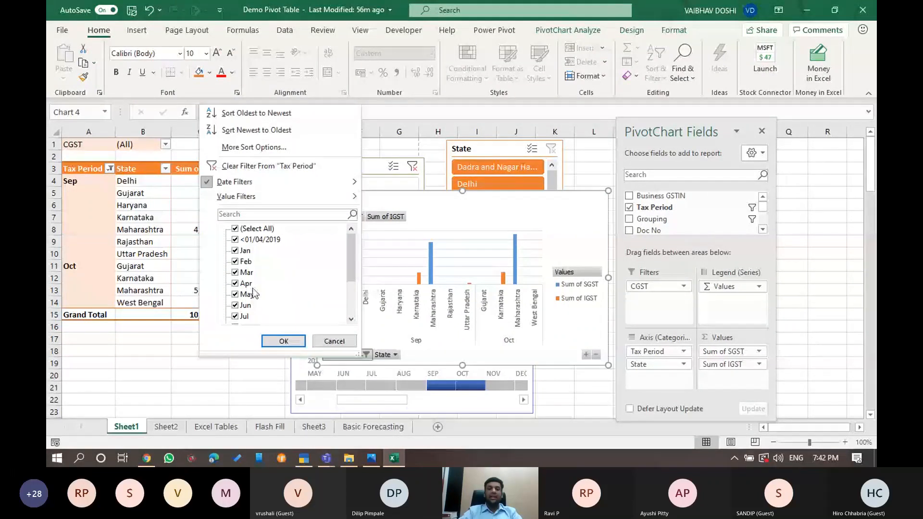
click(235, 229)
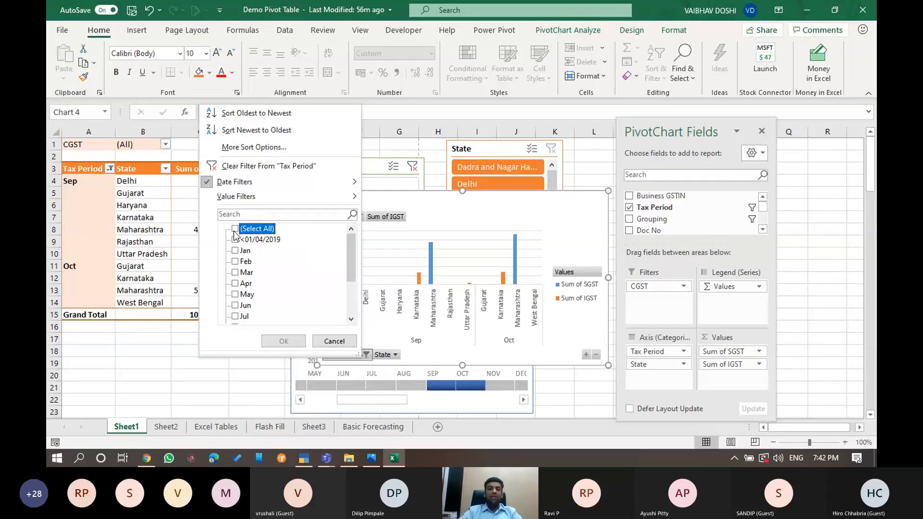
click(235, 250)
click(283, 341)
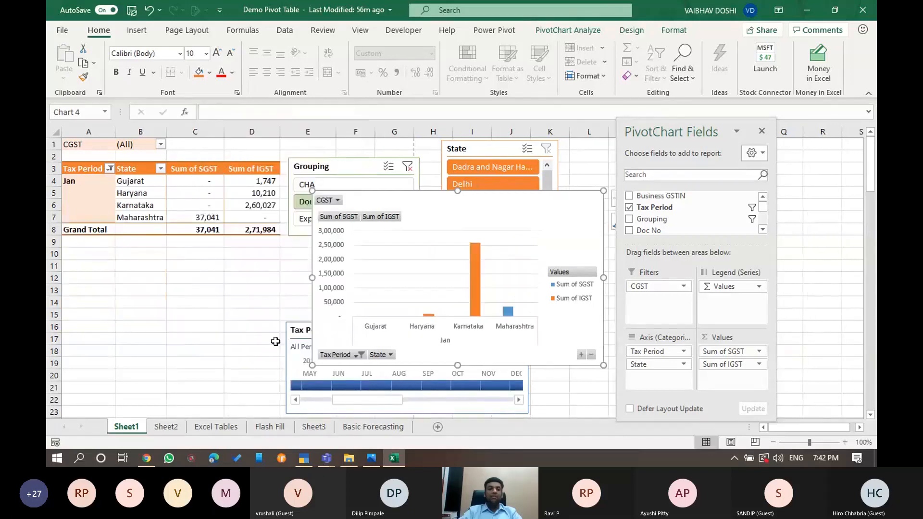
key(Delete)
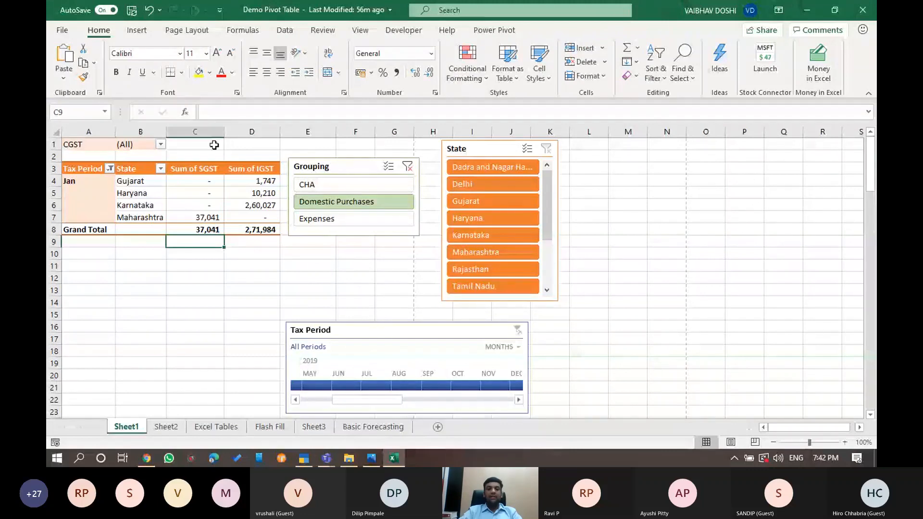
key(Up)
key(Up)
key(Up)
Open PivotTable Options from PivotTable Analyze and close it again
click(567, 30)
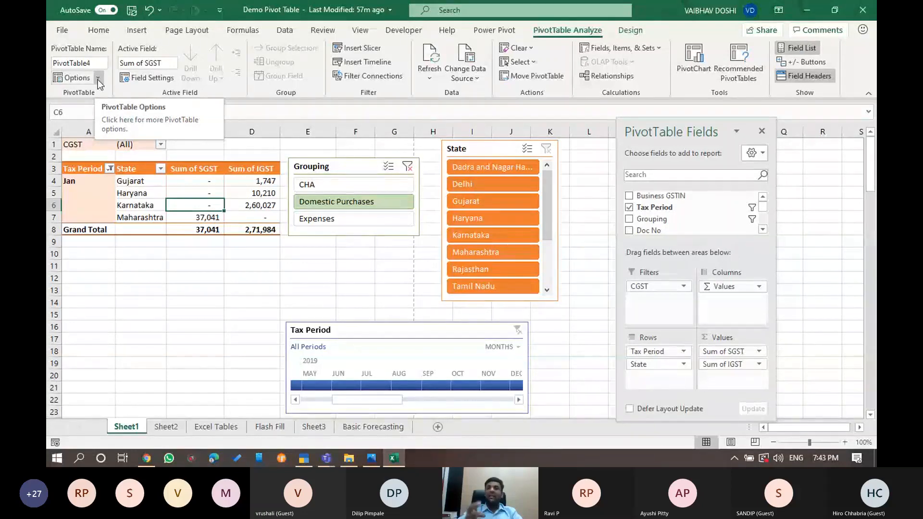
click(98, 78)
click(109, 169)
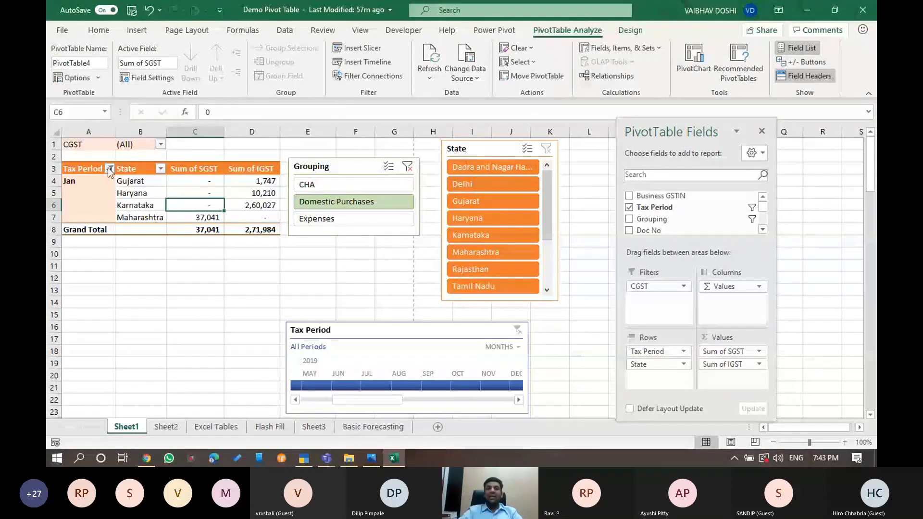
Filter the pivot to Expenses and Karnataka, then bring the Final.jpg flyer forward
click(346, 218)
click(507, 218)
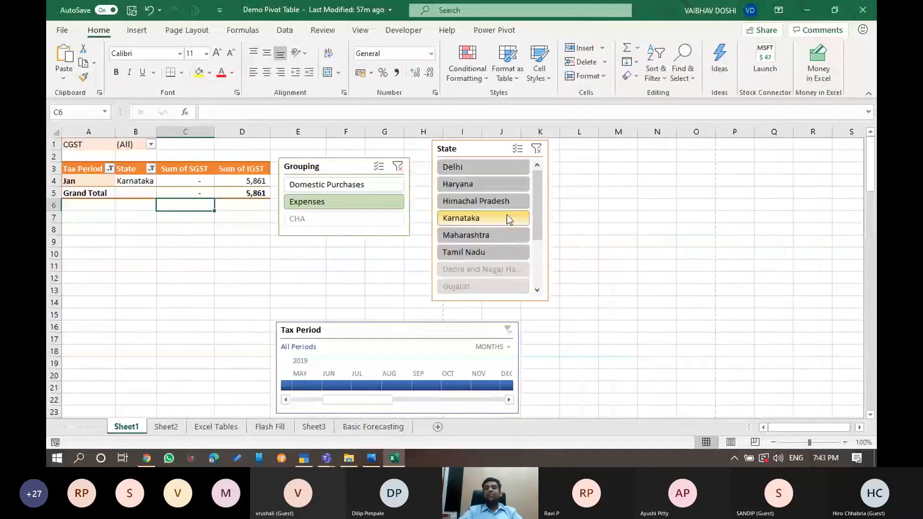
click(185, 181)
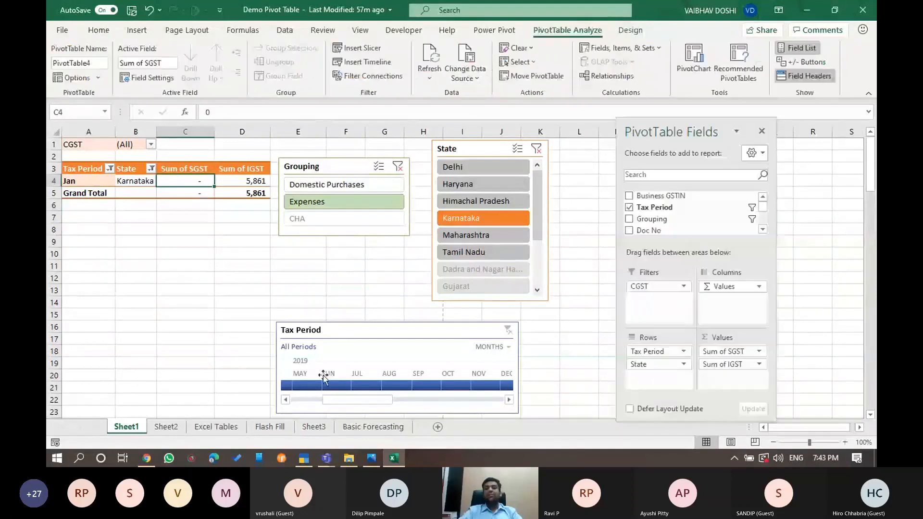
click(371, 458)
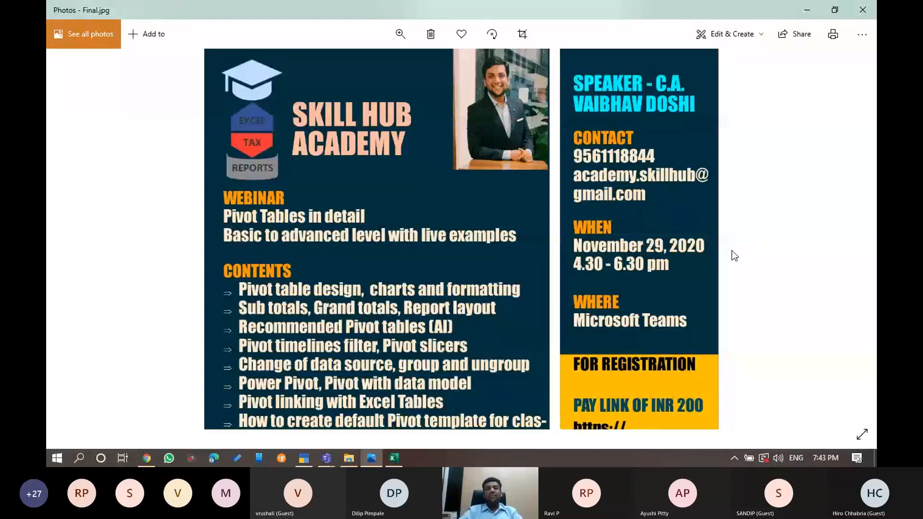
Bring the Free Webinar On Tally Bank Statement meeting window, with chat, over the Final.jpg flyer
mouse_move(327, 459)
click(408, 408)
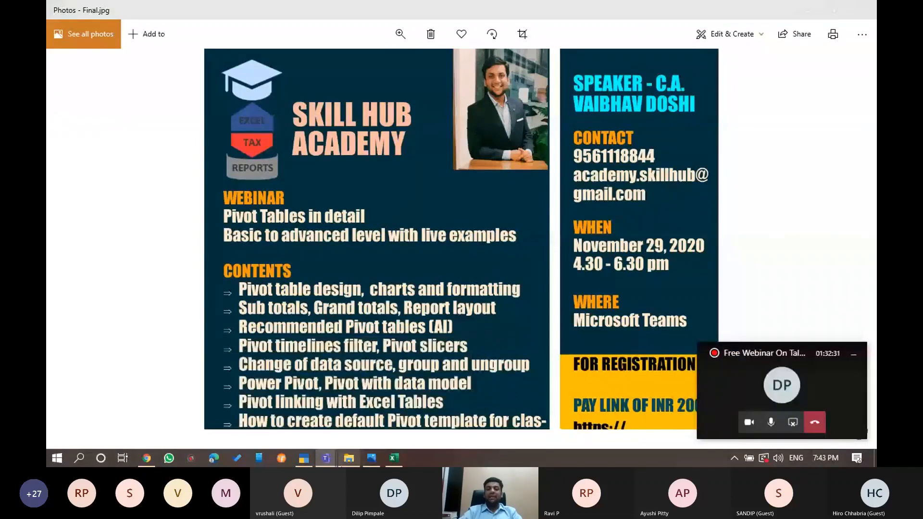
mouse_move(326, 457)
click(334, 401)
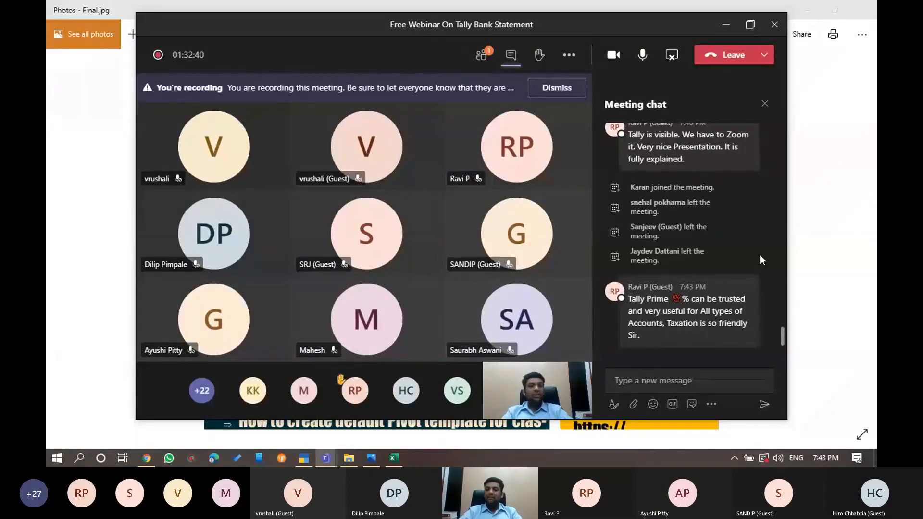
Replace the meeting chat with the participants list, then show the Skill Hub Academy Feedback Form email
scroll(759, 256, up, 1)
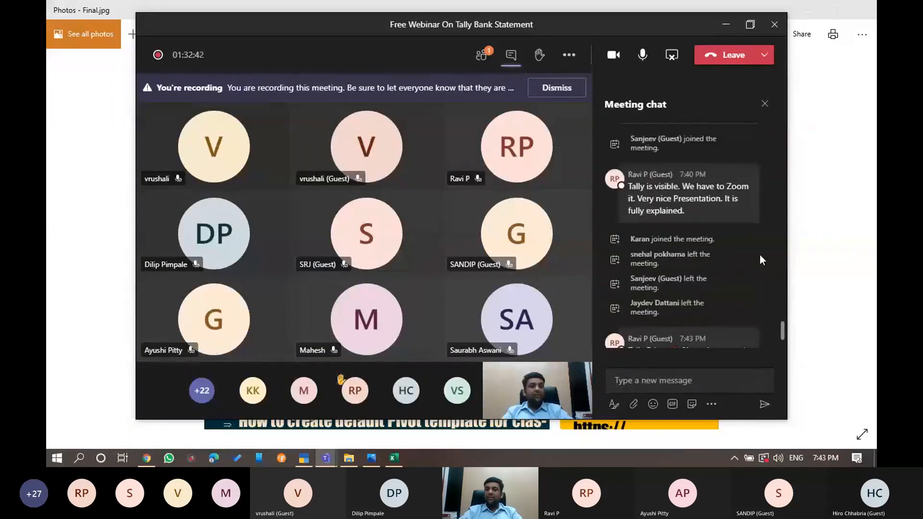
scroll(759, 254, down, 1)
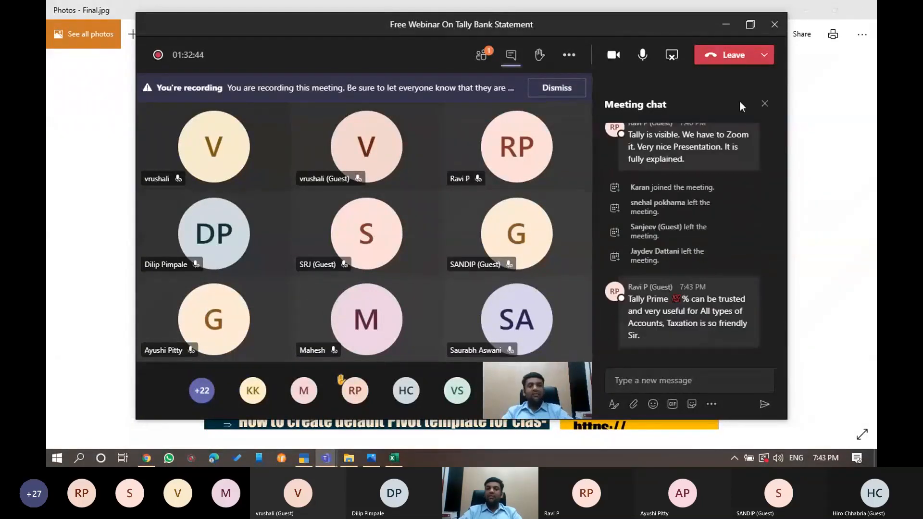
click(761, 100)
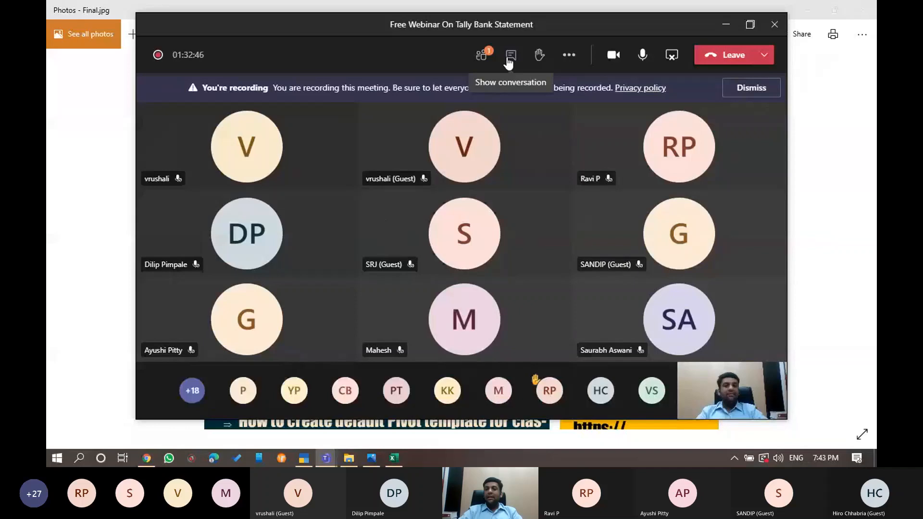
click(483, 60)
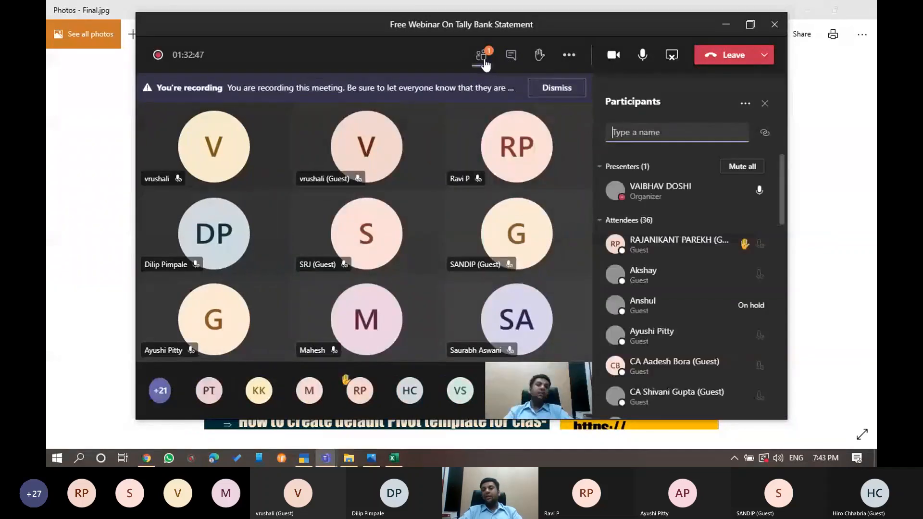
scroll(711, 338, down, 5)
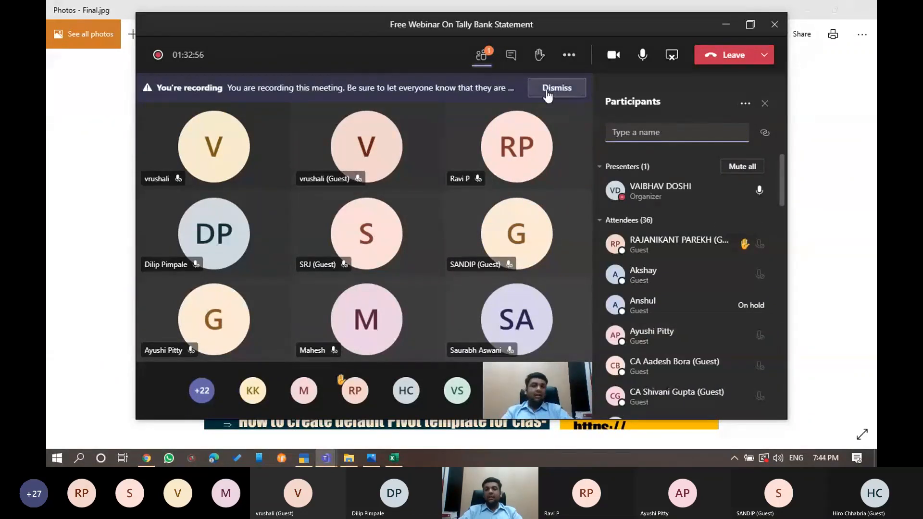
click(144, 458)
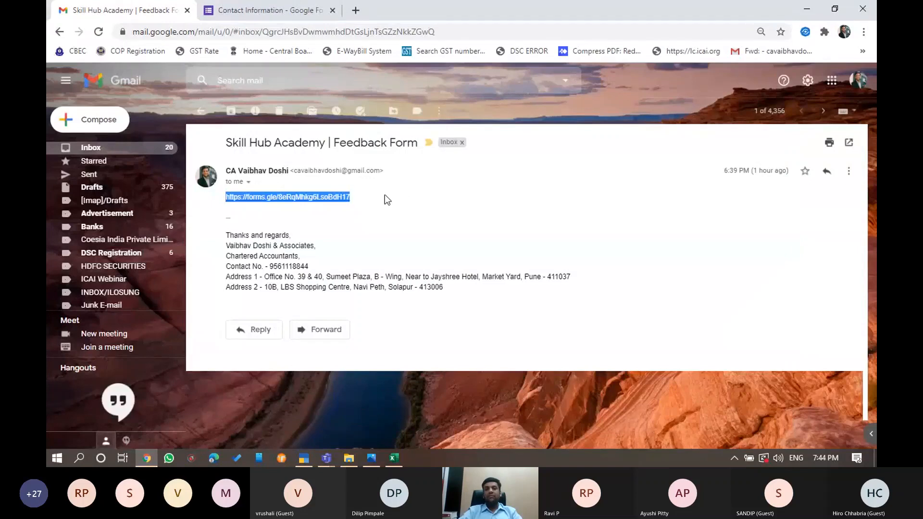
Minimize the Chrome window with the feedback email to return to the Teams meeting
click(806, 8)
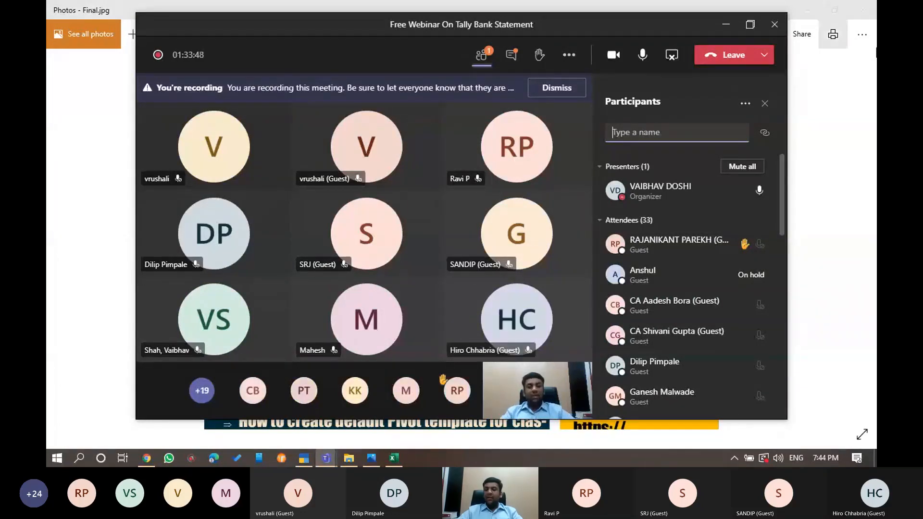
Scroll through the webinar's participants list, then bring the Gmail feedback email window back up
scroll(710, 290, down, 5)
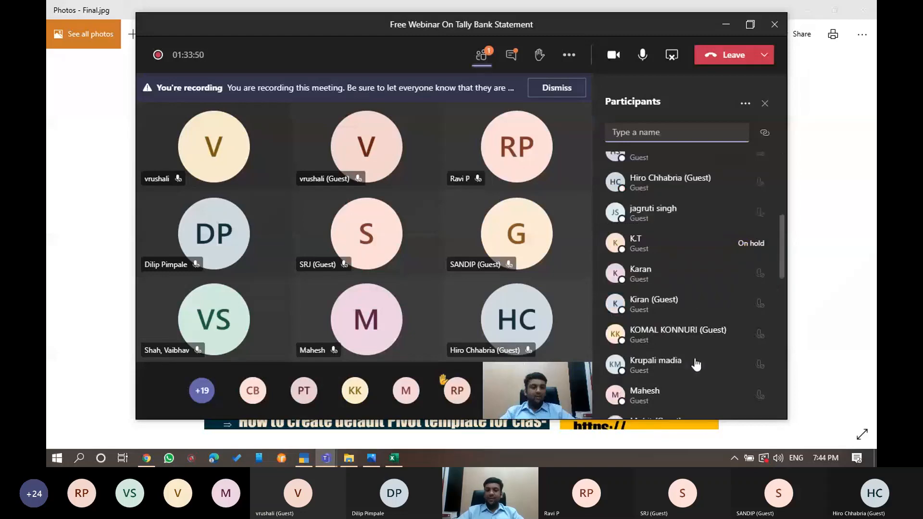
scroll(694, 361, up, 5)
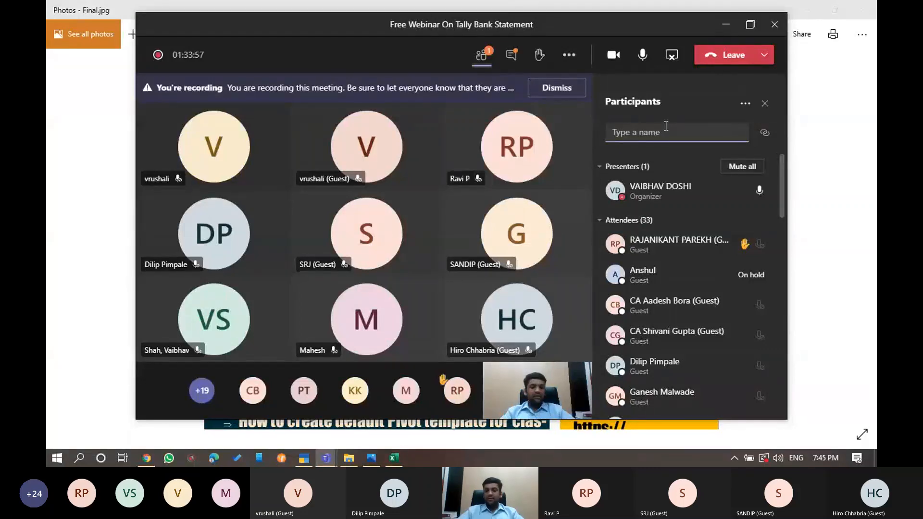
scroll(673, 296, down, 5)
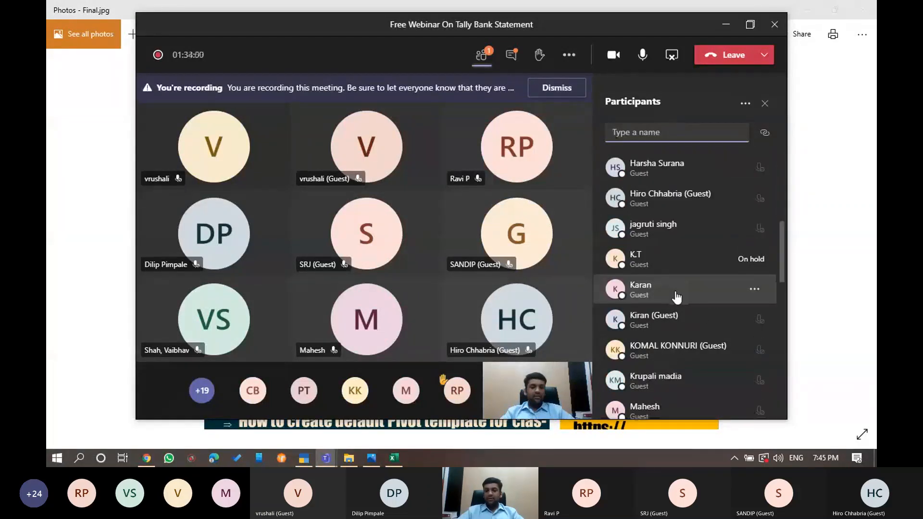
scroll(676, 297, up, 4)
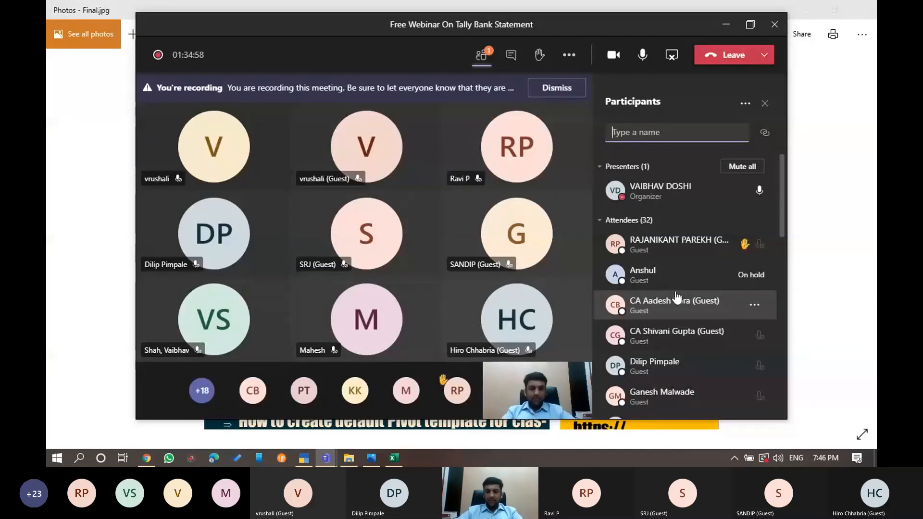
click(147, 458)
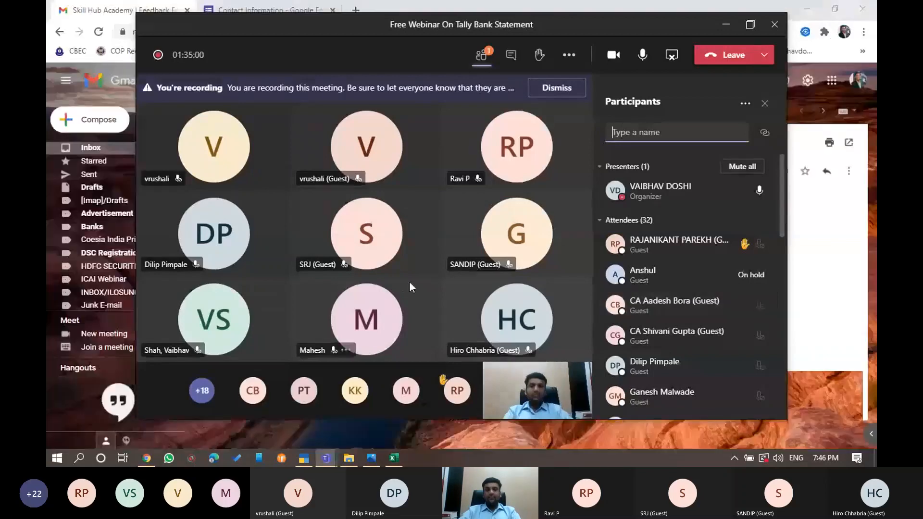
Open facebook.com in a new tab and go to the presenter's profile page
click(361, 13)
text(fa)
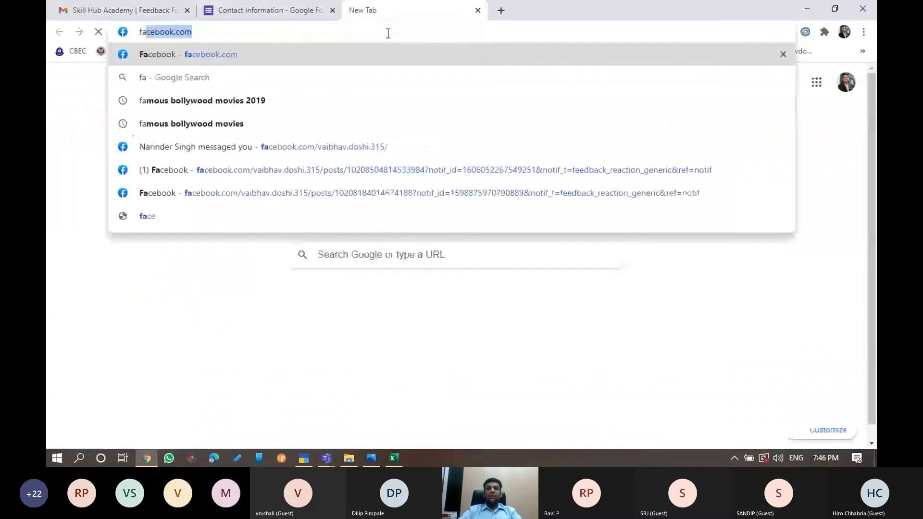
key(Return)
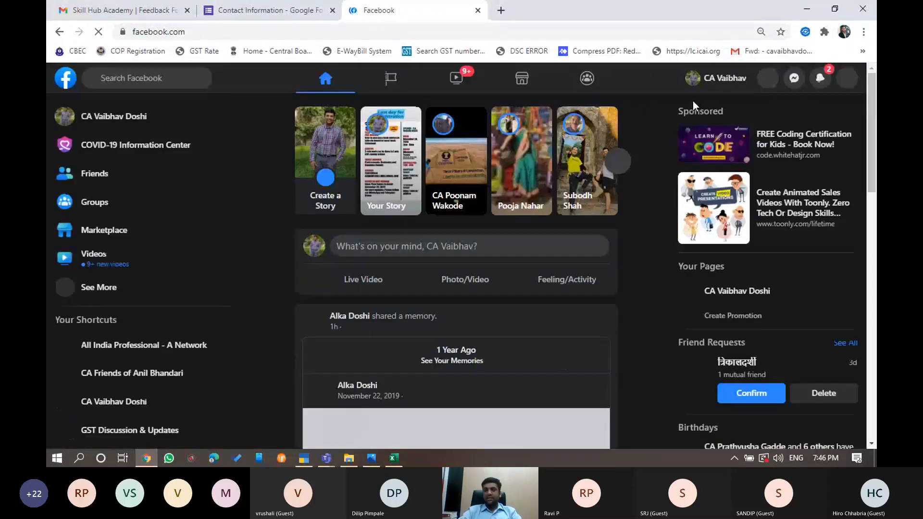
click(694, 89)
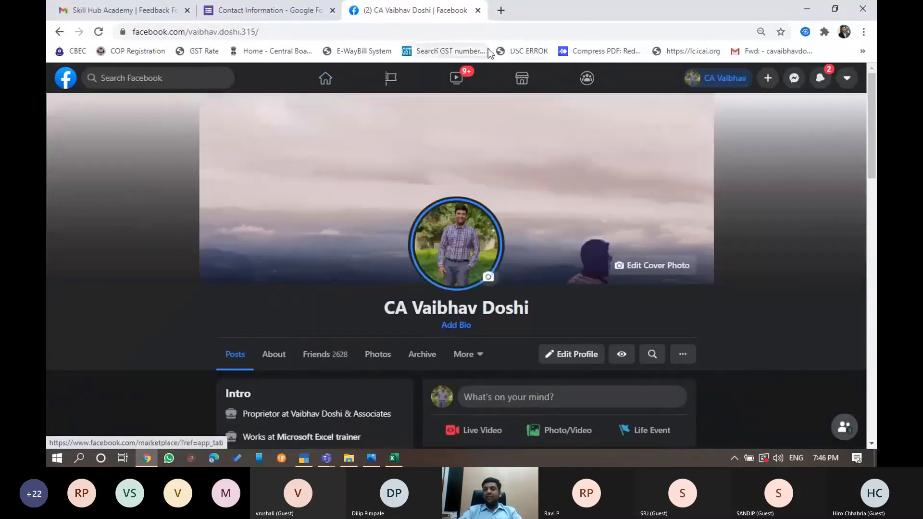
Open another new tab to view address suggestions, then return to the Facebook profile tab
click(500, 11)
click(518, 30)
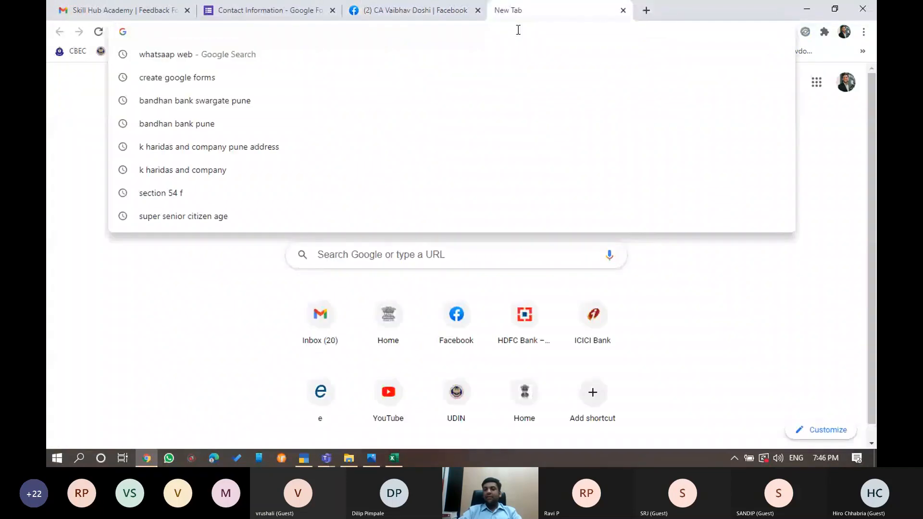
key(ctrl+shift+Tab)
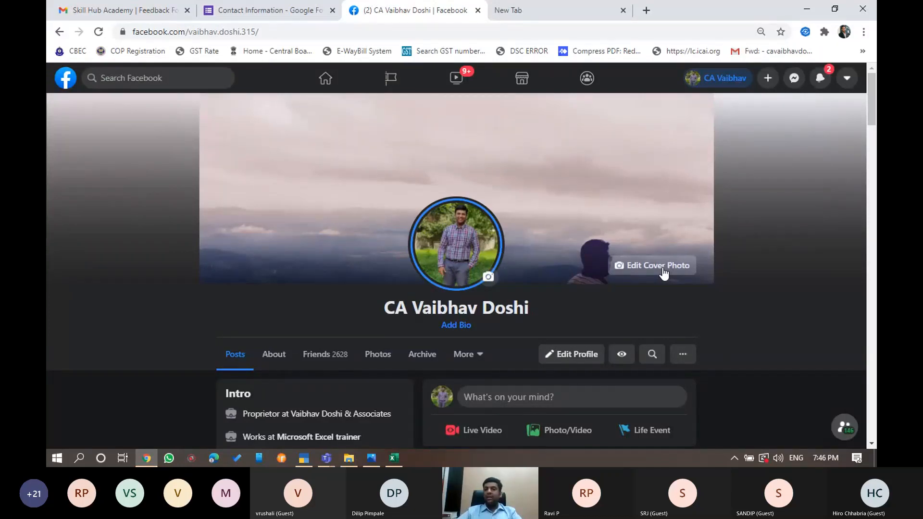
mouse_move(544, 10)
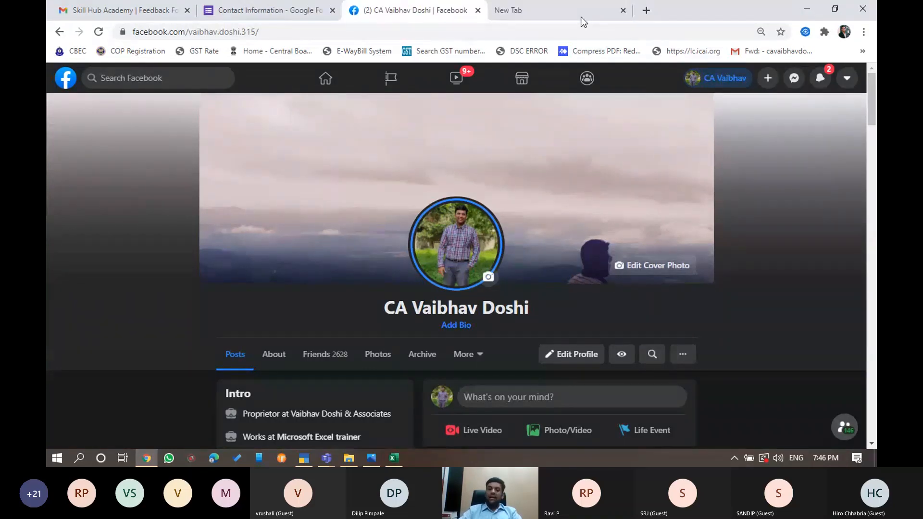
Bring the webinar meeting forward, switch its side panel to the meeting chat, and open More actions
mouse_move(326, 458)
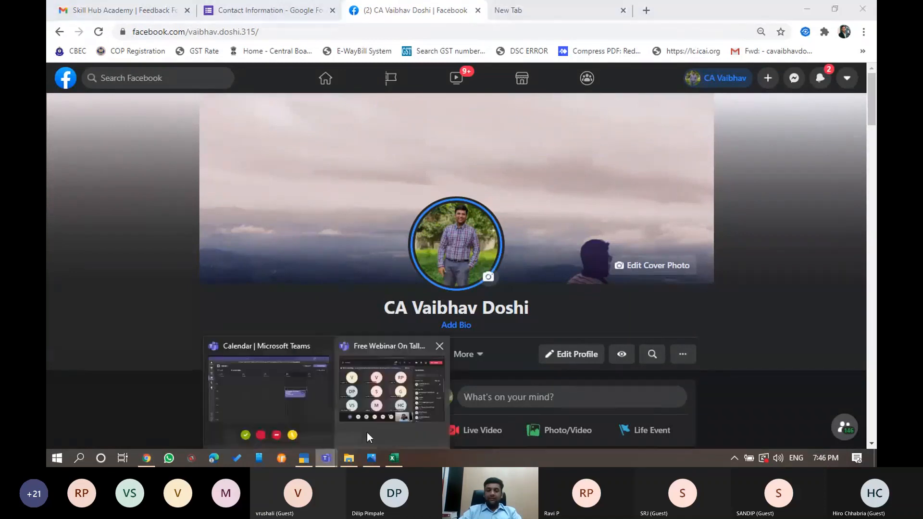
click(367, 432)
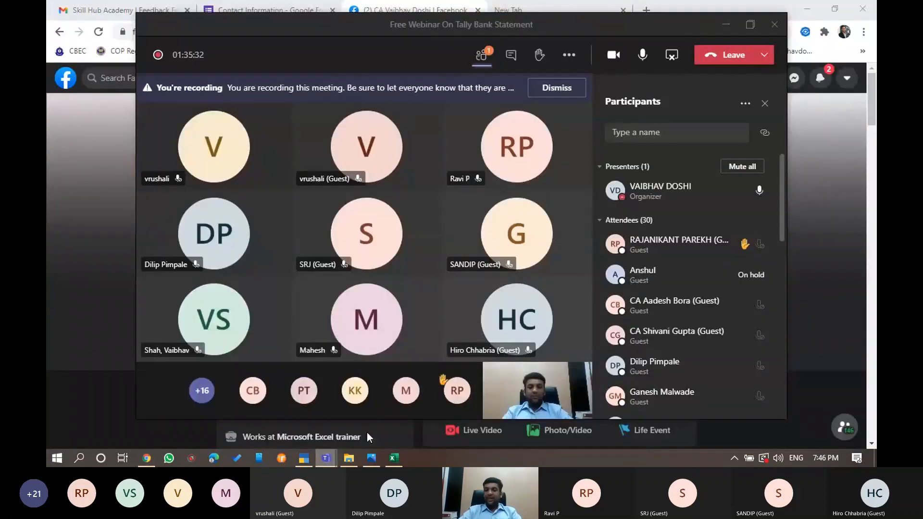
drag(781, 206, 781, 185)
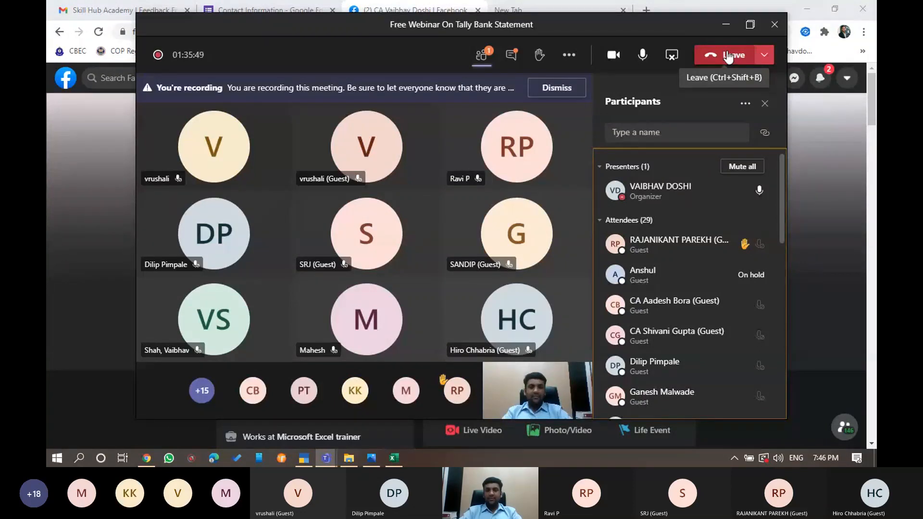
click(511, 56)
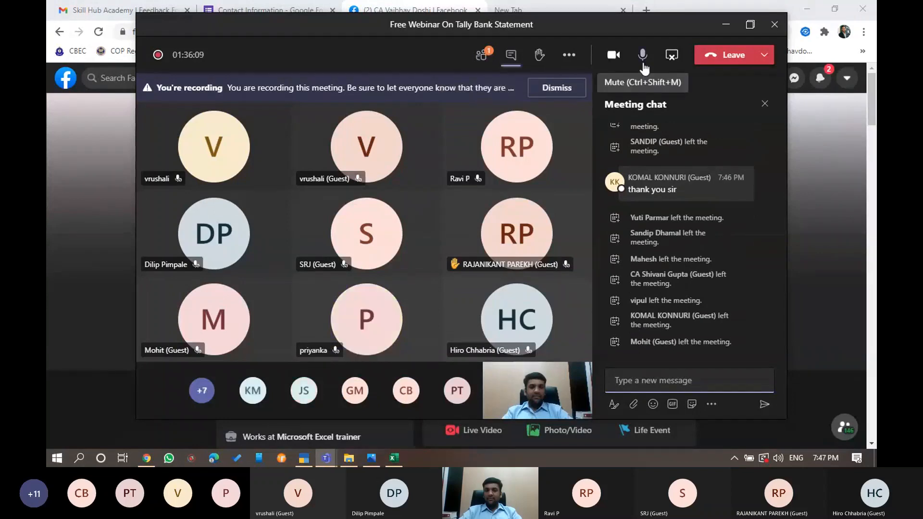
click(569, 55)
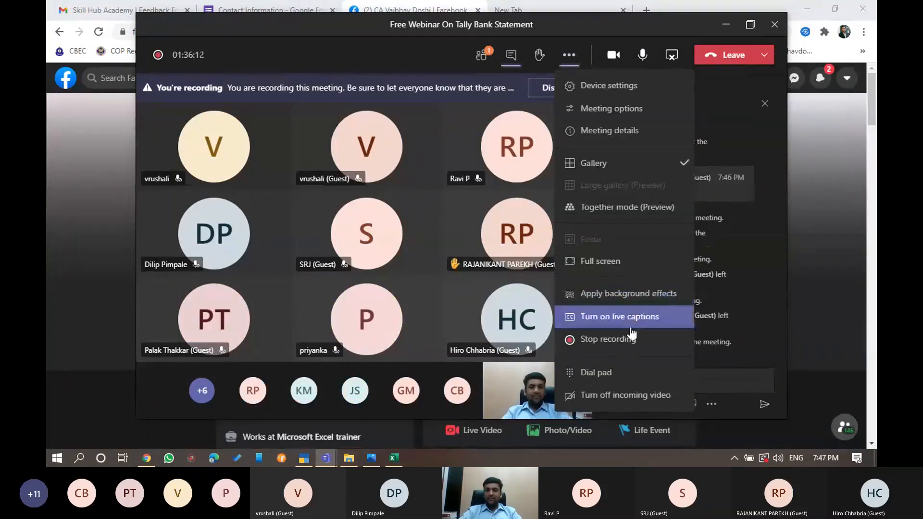